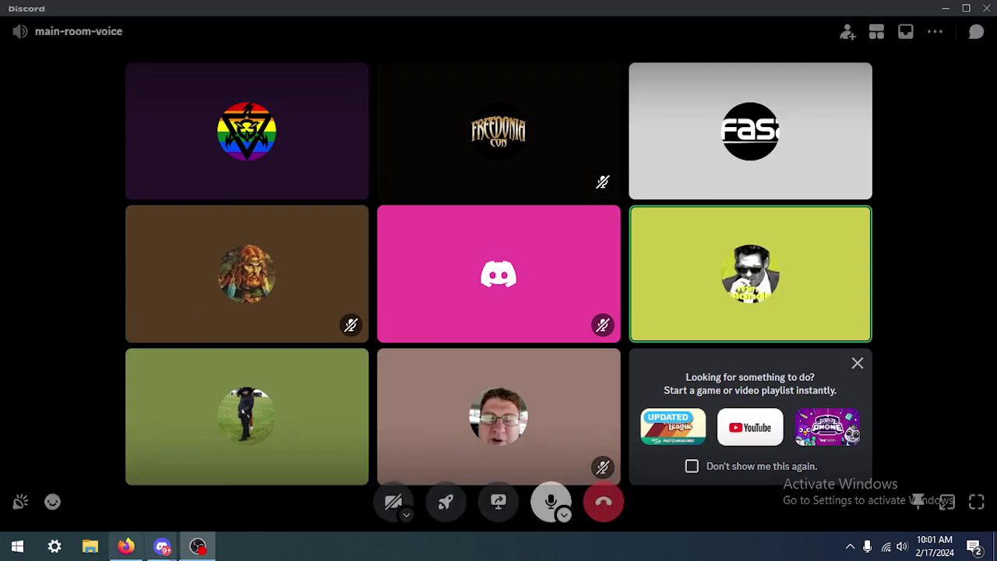
# Expand the main-room-voice call to full screen and mute the microphone
pyautogui.moveTo(897, 491)
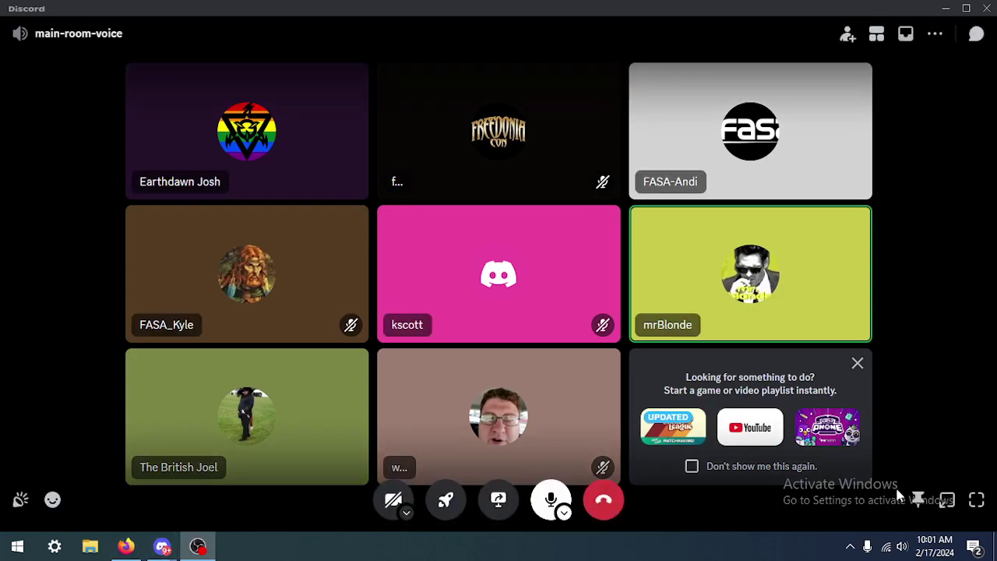
pyautogui.click(976, 501)
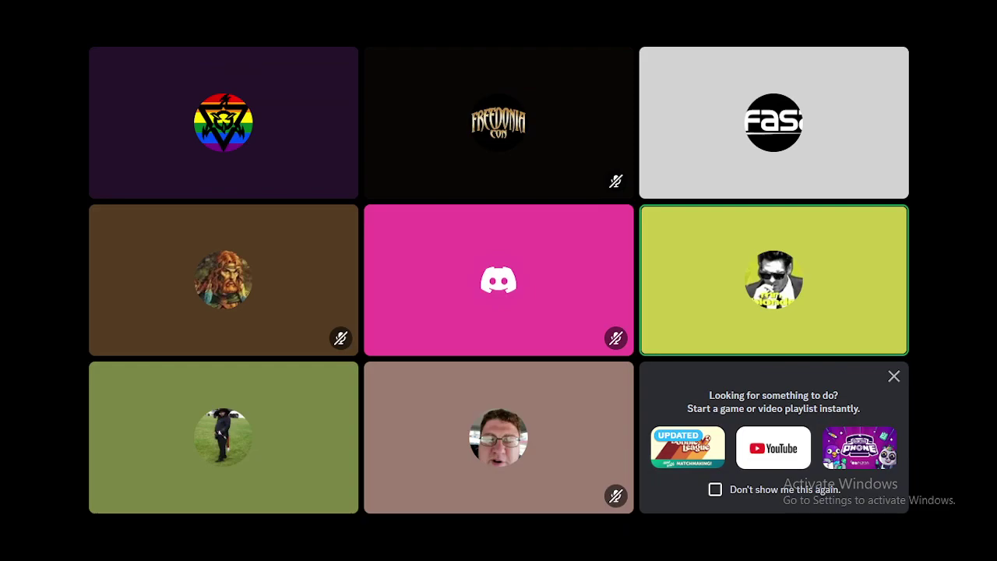
pyautogui.moveTo(713, 445)
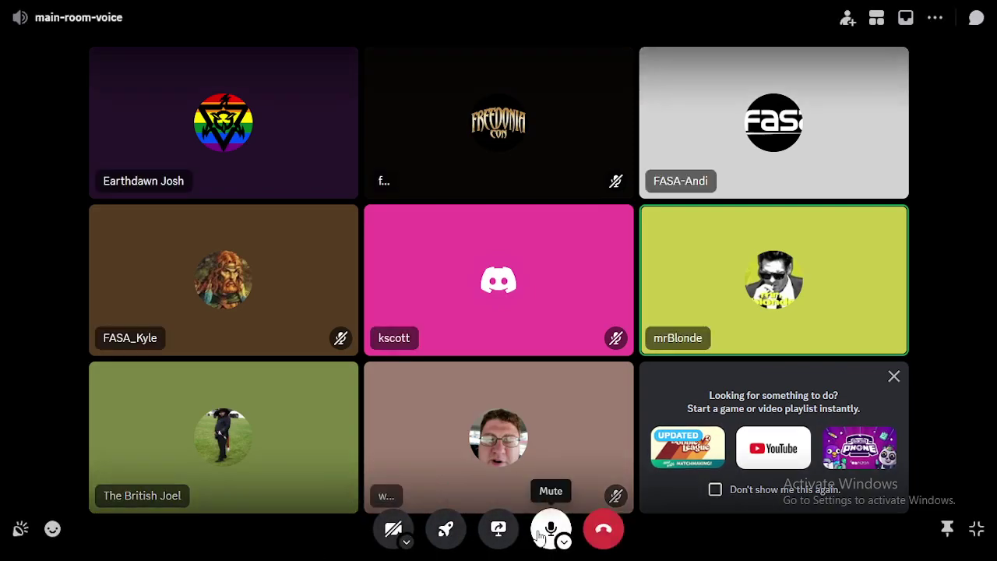
pyautogui.click(539, 533)
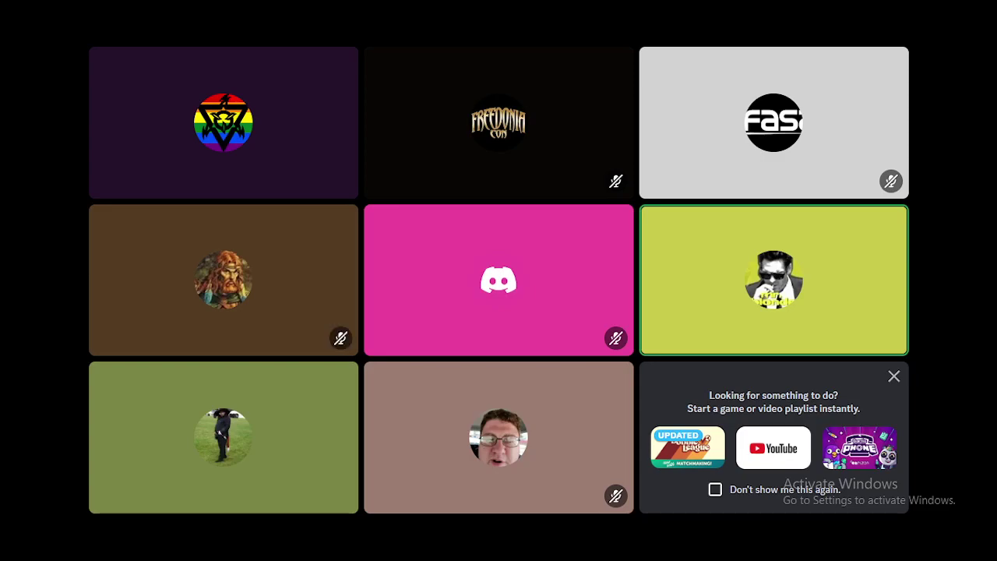
# Watch mrBlonde's screen stream in the voice call and hide the participant tiles
pyautogui.moveTo(5, 455)
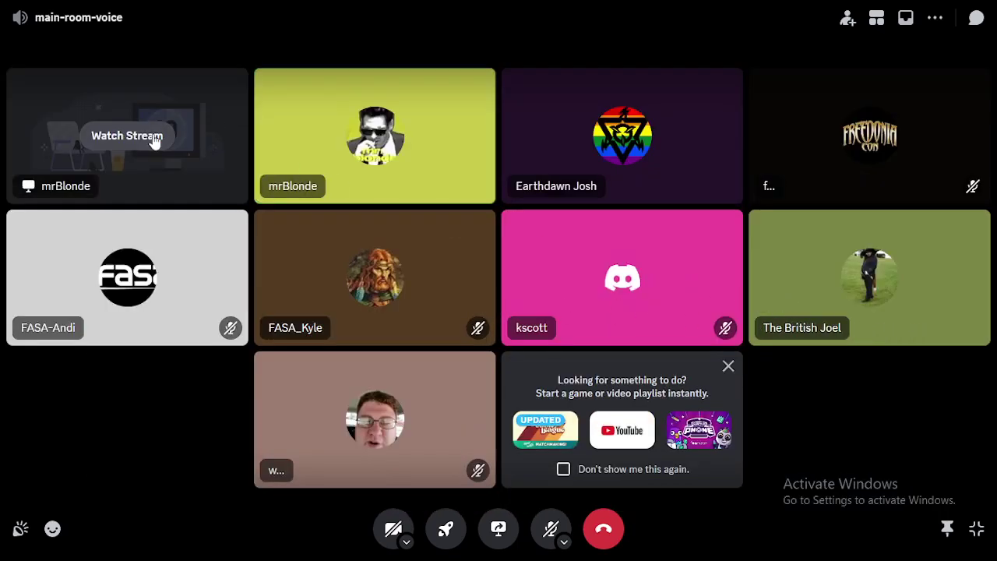
pyautogui.click(145, 142)
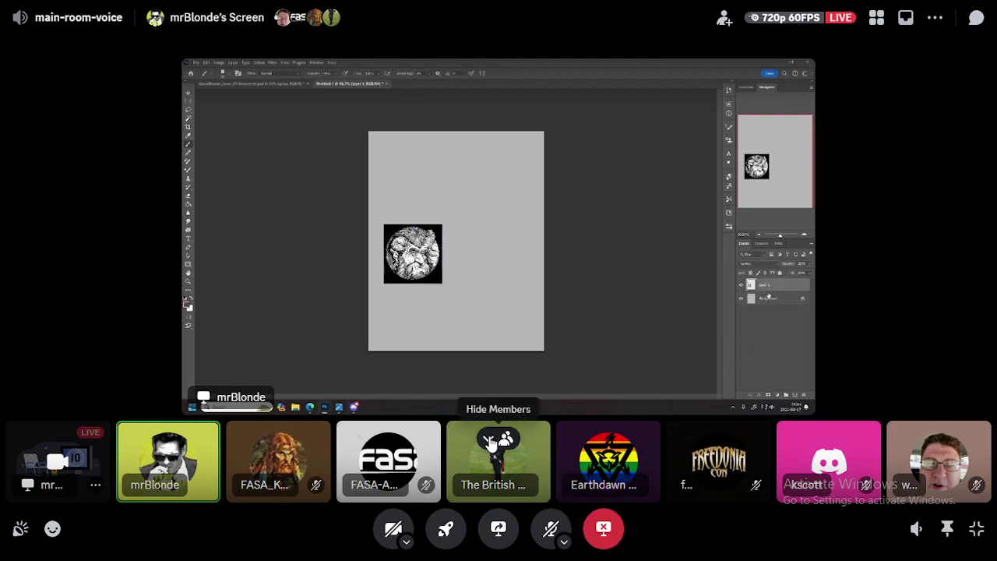
pyautogui.click(503, 438)
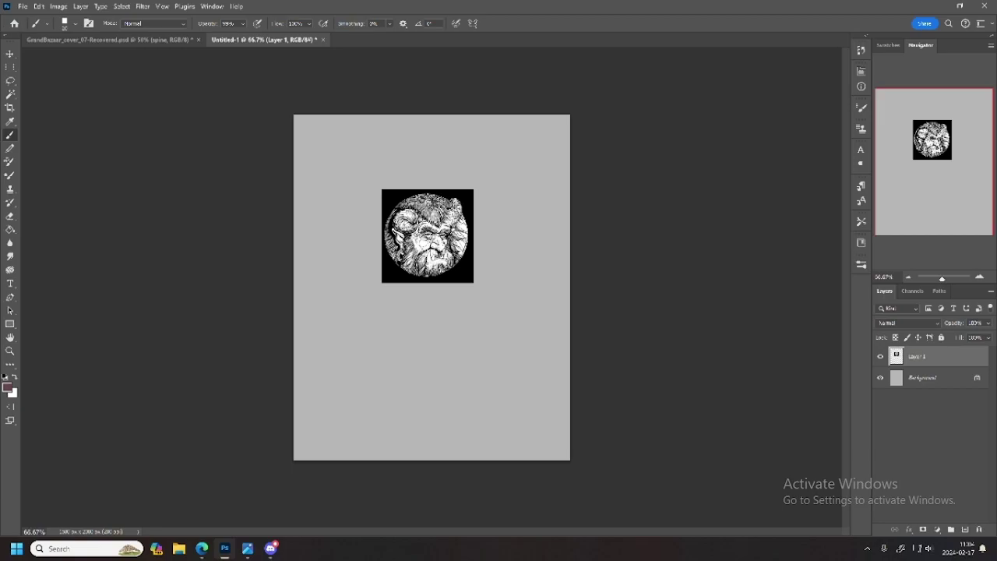
# Hide Layer 1 with the face portrait and add a new empty layer directly above the Background
pyautogui.moveTo(600, 443)
pyautogui.click(881, 356)
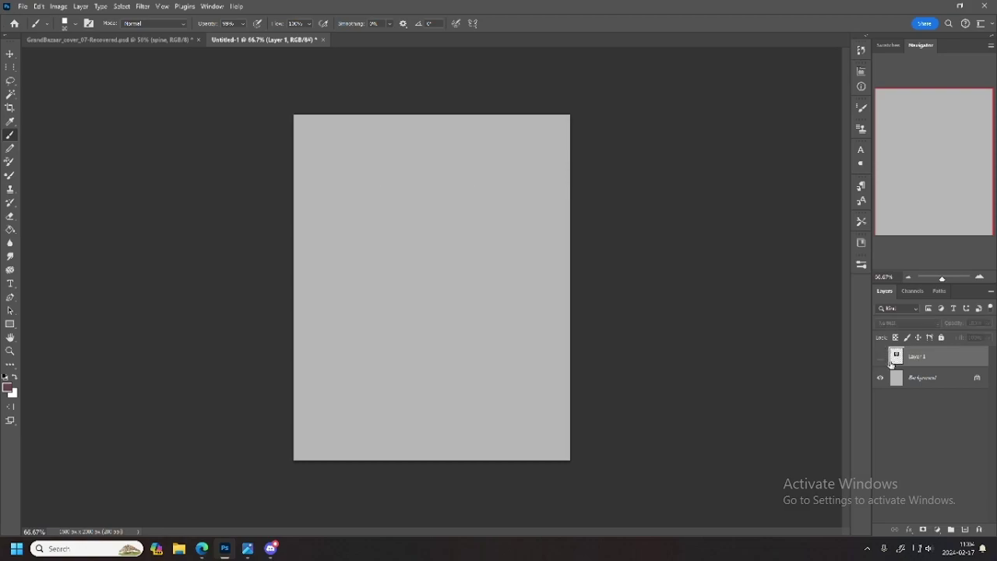
pyautogui.click(920, 378)
pyautogui.click(966, 530)
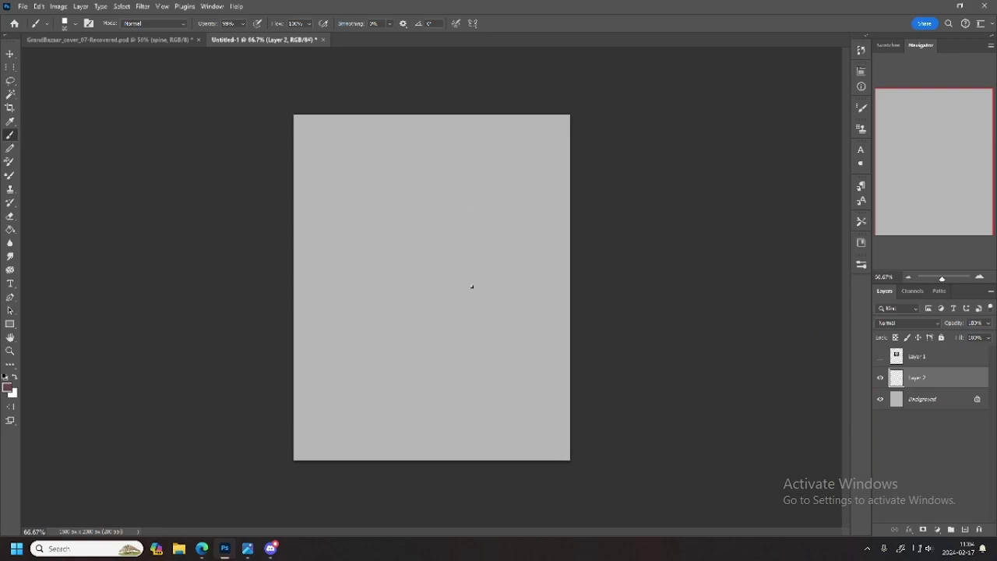
# Set the foreground colour to dark grey 3b3a3a and activate the Brush tool
pyautogui.click(7, 386)
pyautogui.click(176, 321)
pyautogui.click(123, 300)
pyautogui.moveTo(122, 300); pyautogui.dragTo(120, 343)
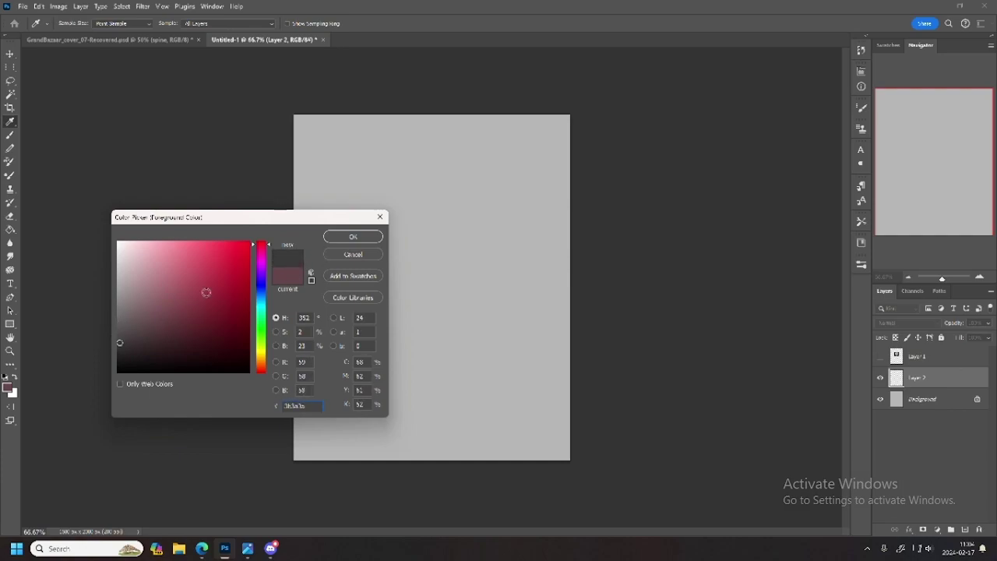
pyautogui.press('Return')
pyautogui.press('b')
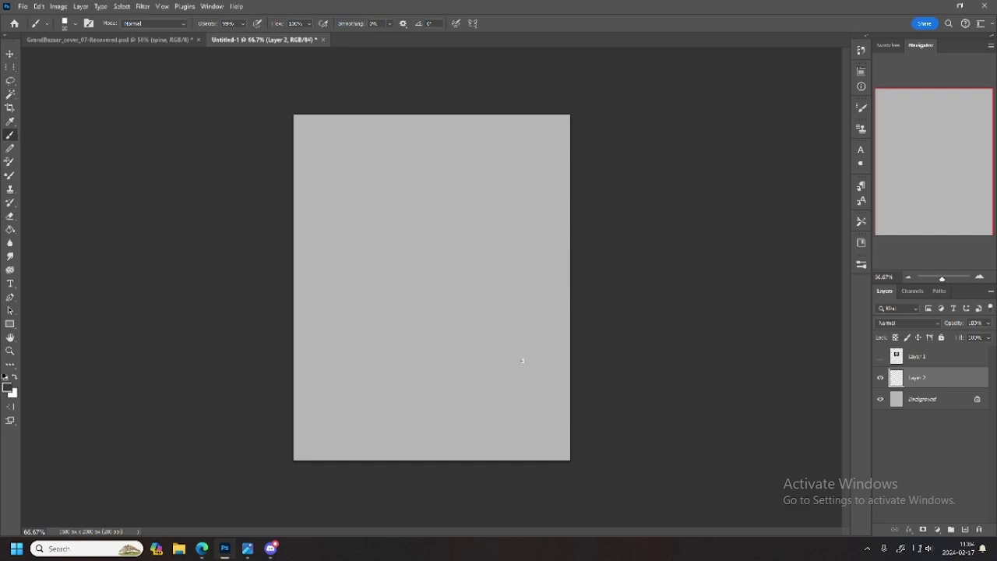
# Sketch the figure's flat head top, ground line, neck sides and the shoulder and upper arm on the canvas's right
pyautogui.moveTo(405, 133); pyautogui.dragTo(451, 131)
pyautogui.moveTo(407, 423)
pyautogui.mouseDown()
pyautogui.moveTo(510, 431)
pyautogui.moveTo(392, 428)
pyautogui.moveTo(489, 437)
pyautogui.moveTo(395, 432)
pyautogui.moveTo(466, 434)
pyautogui.mouseUp()
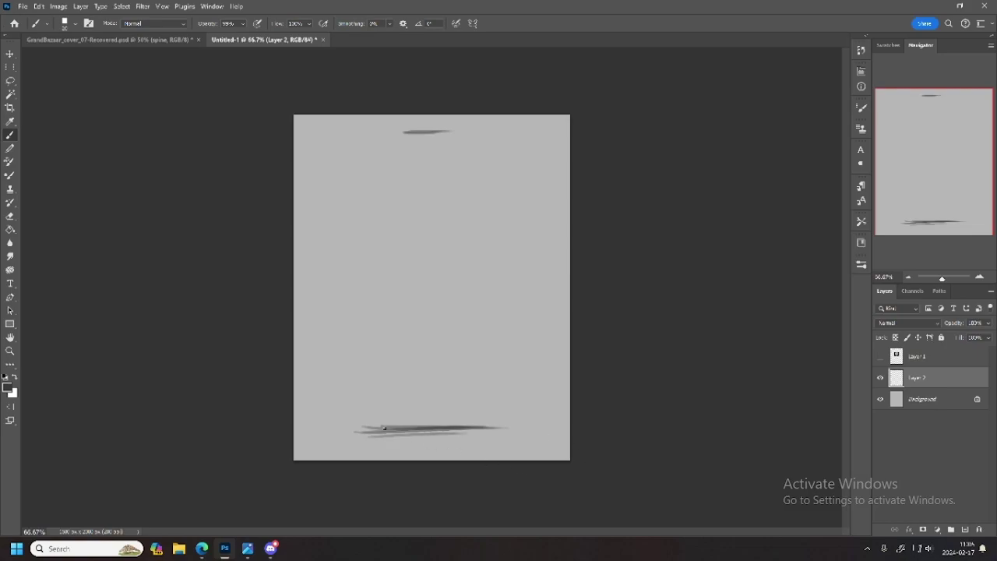
pyautogui.moveTo(381, 427); pyautogui.dragTo(491, 432)
pyautogui.moveTo(405, 131); pyautogui.dragTo(399, 167)
pyautogui.moveTo(438, 133)
pyautogui.mouseDown()
pyautogui.moveTo(455, 167)
pyautogui.moveTo(502, 171)
pyautogui.moveTo(456, 168)
pyautogui.moveTo(496, 211)
pyautogui.moveTo(508, 265)
pyautogui.mouseUp()
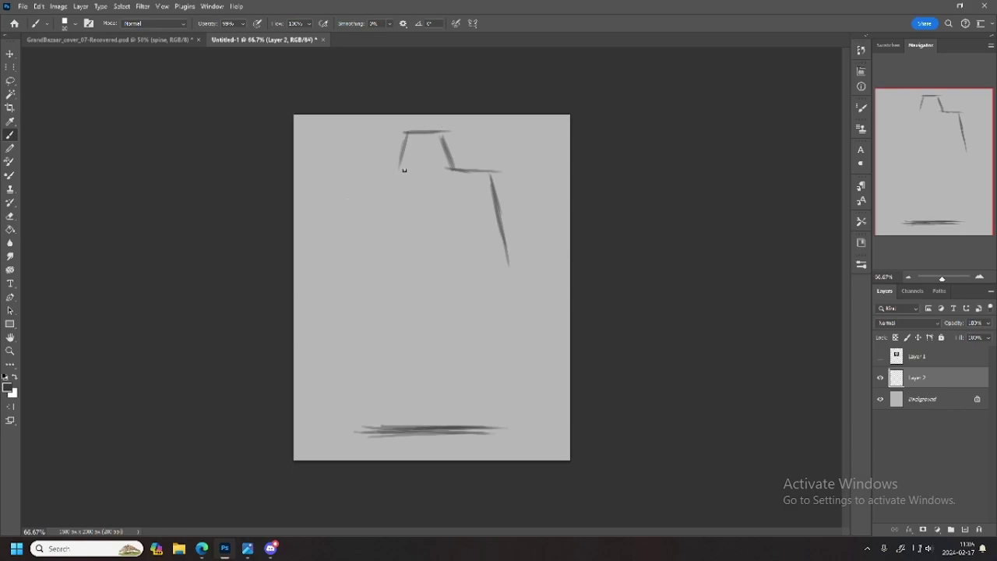
# Sketch the figure's left-side shoulder, arm and forearm, and block in the left leg down to the ground line
pyautogui.moveTo(403, 171); pyautogui.dragTo(360, 194)
pyautogui.moveTo(399, 168)
pyautogui.mouseDown()
pyautogui.moveTo(361, 187)
pyautogui.moveTo(351, 251)
pyautogui.moveTo(325, 290)
pyautogui.moveTo(379, 419)
pyautogui.mouseUp()
pyautogui.moveTo(361, 314); pyautogui.dragTo(387, 427)
pyautogui.moveTo(359, 293); pyautogui.dragTo(378, 385)
pyautogui.moveTo(358, 295); pyautogui.dragTo(391, 419)
pyautogui.moveTo(366, 331); pyautogui.dragTo(396, 422)
pyautogui.moveTo(363, 306); pyautogui.dragTo(391, 402)
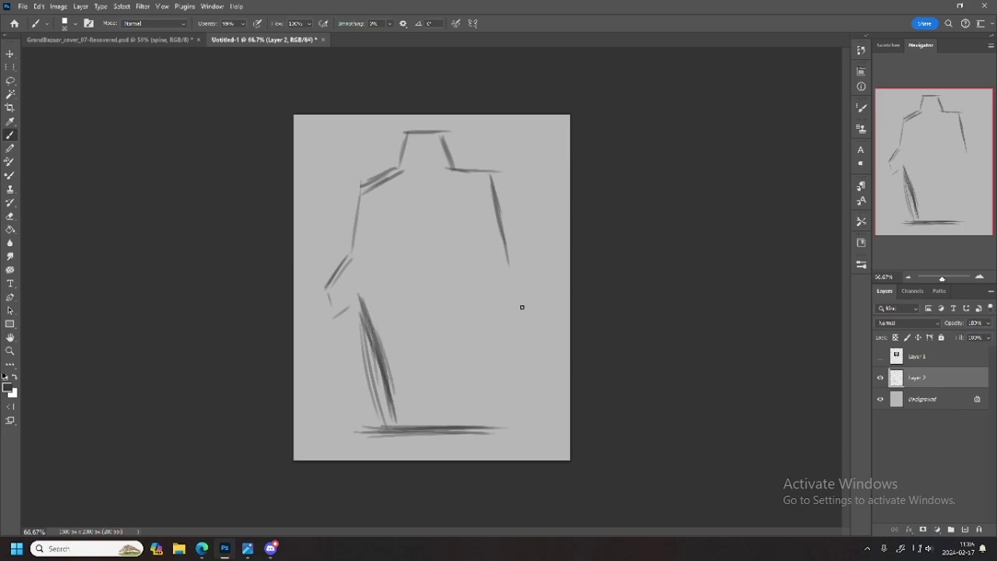
# Block in the right leg with overlapping strokes and sketch the right forearm and upper arm lines
pyautogui.moveTo(500, 333); pyautogui.dragTo(502, 394)
pyautogui.moveTo(495, 316); pyautogui.dragTo(498, 388)
pyautogui.moveTo(481, 284); pyautogui.dragTo(488, 405)
pyautogui.moveTo(491, 309); pyautogui.dragTo(489, 407)
pyautogui.moveTo(493, 274); pyautogui.dragTo(490, 404)
pyautogui.moveTo(491, 324); pyautogui.dragTo(512, 303)
pyautogui.moveTo(491, 172); pyautogui.dragTo(513, 263)
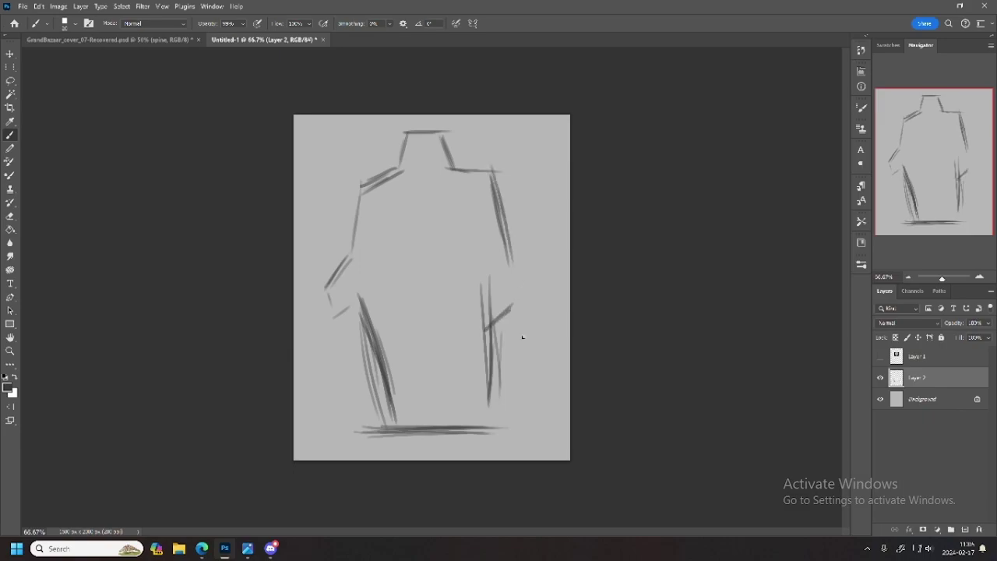
# Strengthen the outer contour along the right arm, the left side of the neck and the left upper arm
pyautogui.moveTo(493, 171); pyautogui.dragTo(484, 329)
pyautogui.moveTo(405, 134)
pyautogui.mouseDown()
pyautogui.moveTo(393, 177)
pyautogui.moveTo(361, 188)
pyautogui.moveTo(351, 260)
pyautogui.mouseUp()
pyautogui.moveTo(360, 199)
pyautogui.mouseDown()
pyautogui.moveTo(349, 250)
pyautogui.moveTo(349, 236)
pyautogui.mouseUp()
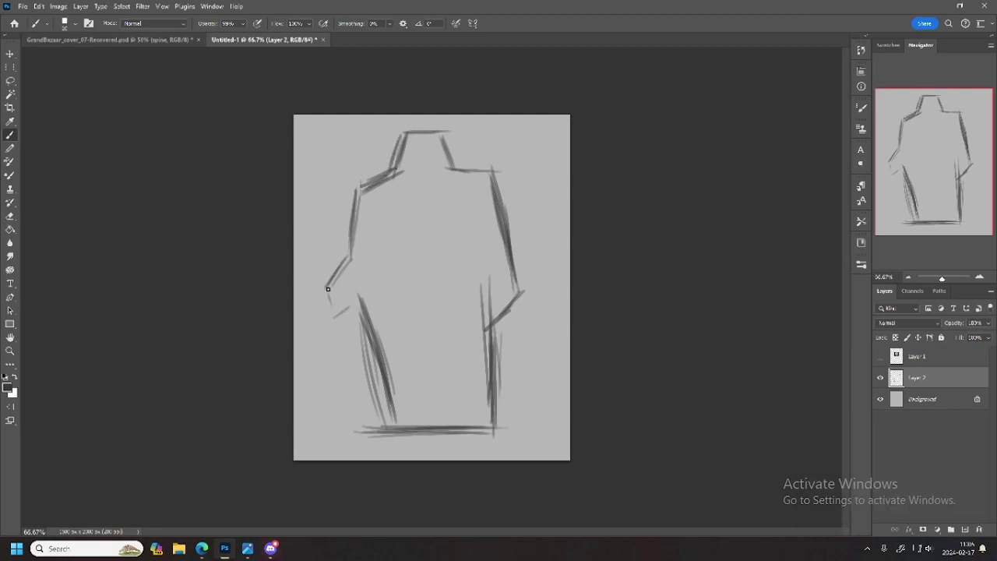
# Sketch the blocky left-side hand at the end of the figure's forearm
pyautogui.moveTo(337, 279); pyautogui.dragTo(316, 296)
pyautogui.moveTo(316, 287)
pyautogui.mouseDown()
pyautogui.moveTo(320, 309)
pyautogui.moveTo(343, 308)
pyautogui.mouseUp()
pyautogui.moveTo(335, 279); pyautogui.dragTo(336, 298)
pyautogui.moveTo(337, 262); pyautogui.dragTo(325, 274)
# Draw a long slanted staff through the left-side hand down to the ground, and darken the right arm lines
pyautogui.moveTo(337, 273)
pyautogui.mouseDown()
pyautogui.moveTo(316, 289)
pyautogui.moveTo(309, 181)
pyautogui.mouseUp()
pyautogui.moveTo(314, 237); pyautogui.dragTo(302, 165)
pyautogui.moveTo(343, 371)
pyautogui.mouseDown()
pyautogui.moveTo(334, 322)
pyautogui.moveTo(355, 420)
pyautogui.mouseUp()
pyautogui.moveTo(332, 326); pyautogui.dragTo(350, 427)
pyautogui.moveTo(324, 312); pyautogui.dragTo(344, 394)
pyautogui.moveTo(513, 297); pyautogui.dragTo(486, 327)
pyautogui.moveTo(488, 162); pyautogui.dragTo(493, 206)
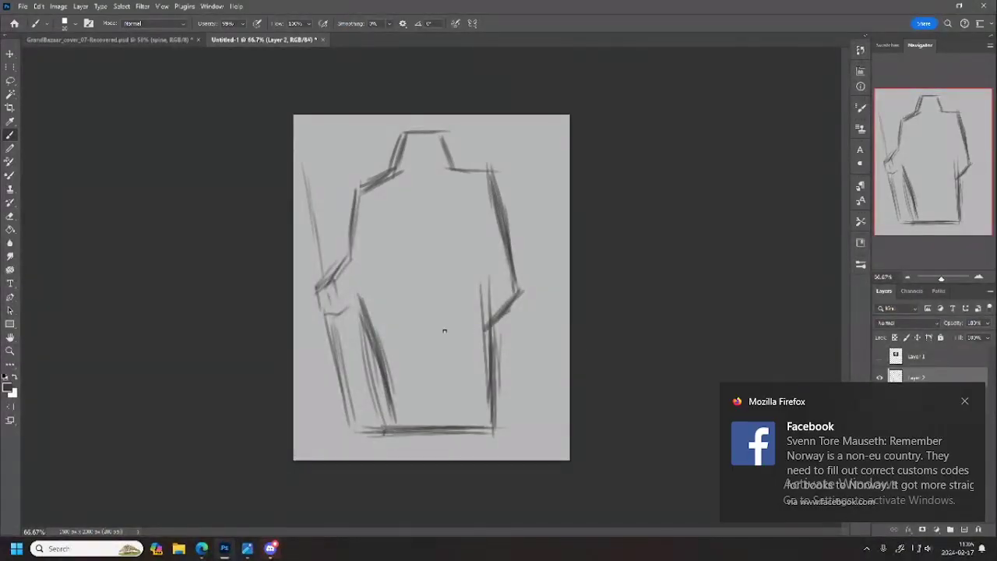
# Scale the sketch down slightly with Free Transform and reposition it to leave space above the head
pyautogui.click(964, 401)
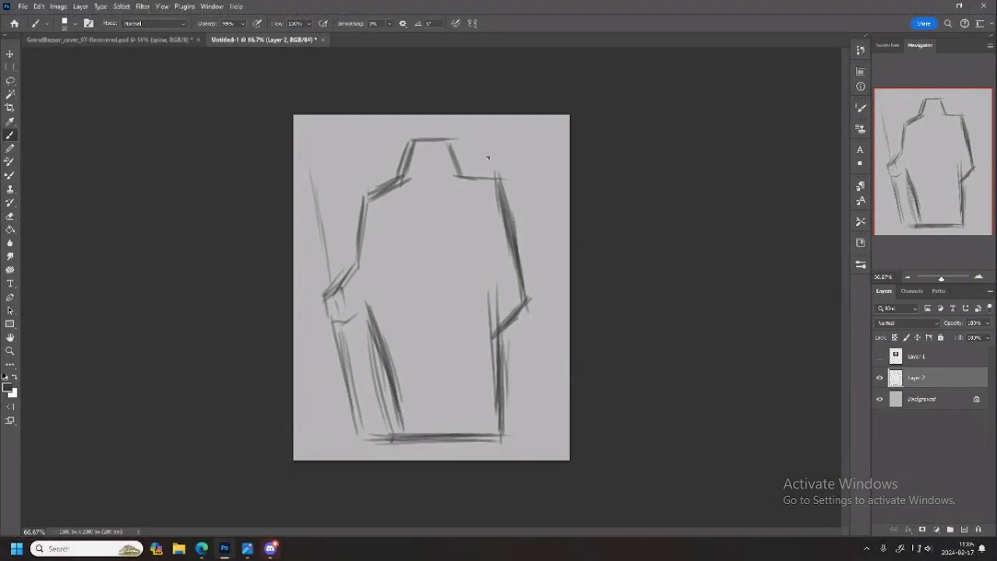
pyautogui.hotkey('ctrl', 't')
pyautogui.moveTo(533, 138)
pyautogui.mouseDown()
pyautogui.moveTo(510, 169)
pyautogui.moveTo(517, 160)
pyautogui.mouseUp()
pyautogui.moveTo(493, 231); pyautogui.dragTo(503, 214)
pyautogui.press('Return')
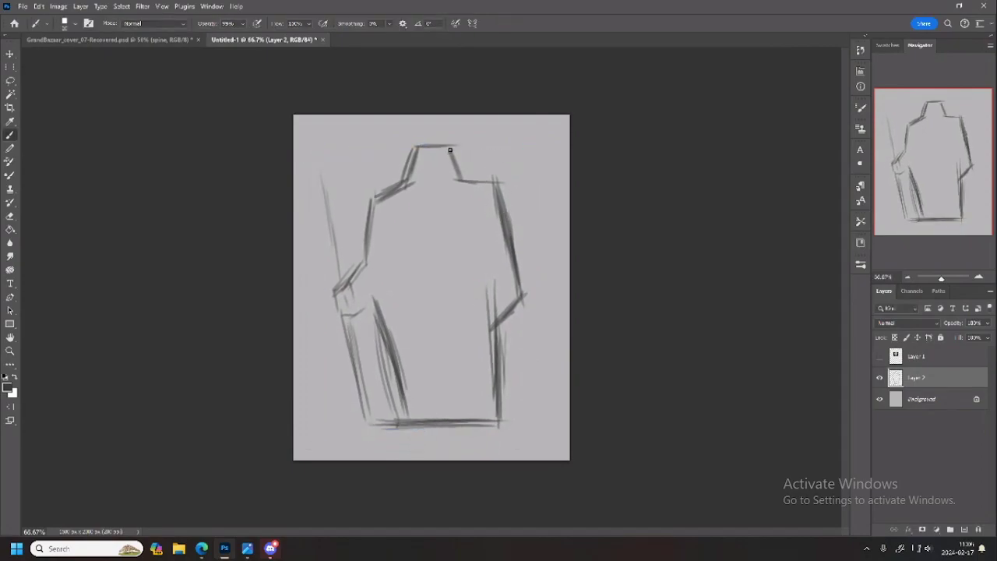
# Draw two upward-curving horns on either side of the figure's head
pyautogui.moveTo(451, 147)
pyautogui.mouseDown()
pyautogui.moveTo(445, 154)
pyautogui.moveTo(485, 137)
pyautogui.moveTo(466, 157)
pyautogui.moveTo(458, 161)
pyautogui.moveTo(481, 128)
pyautogui.mouseUp()
pyautogui.moveTo(416, 147)
pyautogui.mouseDown()
pyautogui.moveTo(394, 121)
pyautogui.moveTo(394, 133)
pyautogui.moveTo(464, 159)
pyautogui.moveTo(480, 129)
pyautogui.moveTo(455, 146)
pyautogui.moveTo(462, 138)
pyautogui.moveTo(404, 146)
pyautogui.moveTo(393, 117)
pyautogui.moveTo(389, 138)
pyautogui.moveTo(407, 158)
pyautogui.moveTo(387, 144)
pyautogui.moveTo(494, 153)
pyautogui.moveTo(468, 156)
pyautogui.moveTo(486, 145)
pyautogui.moveTo(468, 156)
pyautogui.moveTo(481, 143)
pyautogui.moveTo(478, 121)
pyautogui.moveTo(449, 148)
pyautogui.mouseUp()
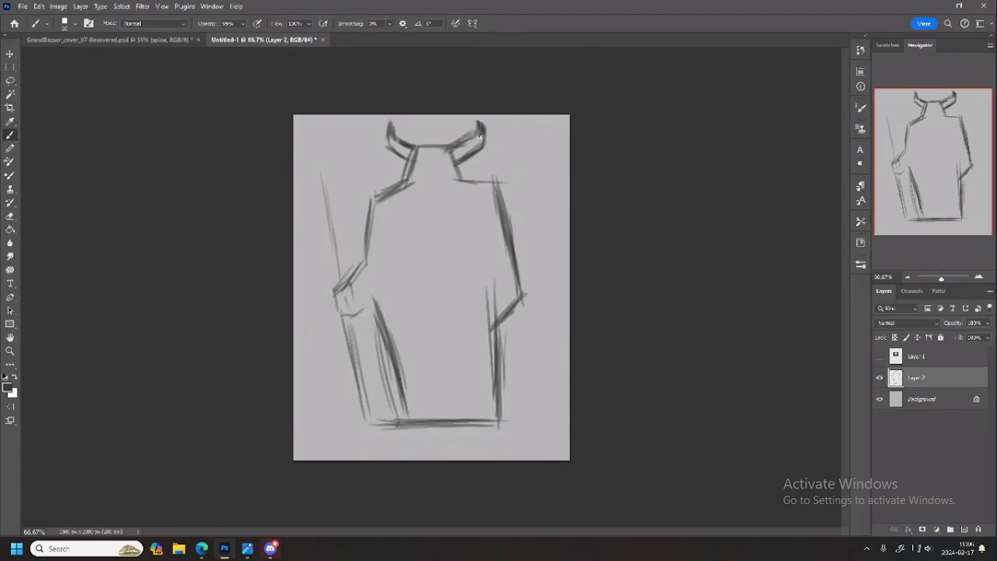
pyautogui.moveTo(477, 123)
pyautogui.mouseDown()
pyautogui.moveTo(445, 148)
pyautogui.moveTo(474, 129)
pyautogui.moveTo(481, 142)
pyautogui.moveTo(455, 159)
pyautogui.mouseUp()
# Switch the Eraser to a smaller hard round tip, trim the right horn's outline, and return to the Brush
pyautogui.press('e')
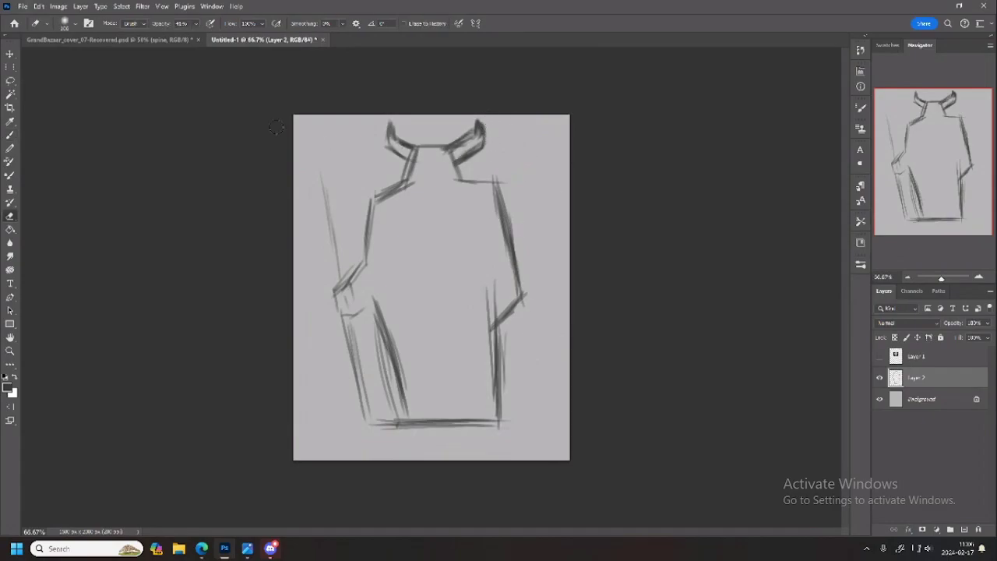
pyautogui.rightClick(71, 49)
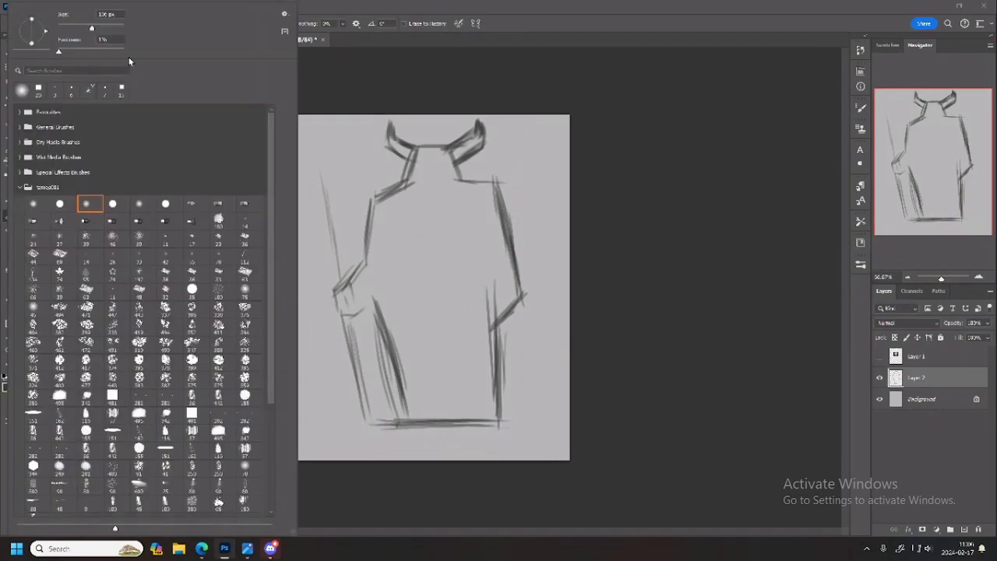
pyautogui.click(114, 204)
pyautogui.click(493, 141)
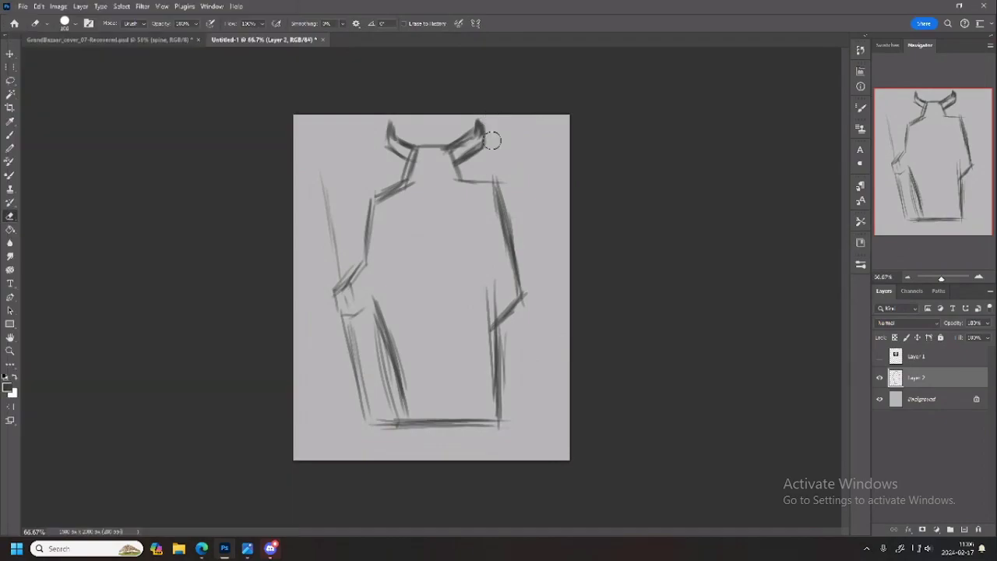
pyautogui.press('[')
pyautogui.press('[')
pyautogui.press('[')
pyautogui.press('b')
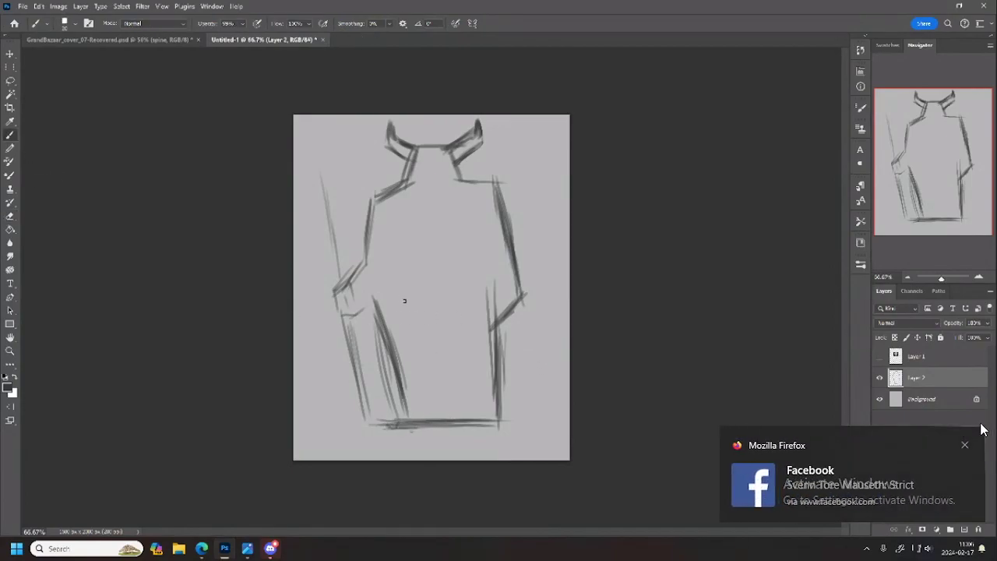
# Sketch the left foot, then thicken the upper staff and extend it higher above the hand
pyautogui.moveTo(399, 396)
pyautogui.mouseDown()
pyautogui.moveTo(394, 427)
pyautogui.moveTo(405, 421)
pyautogui.moveTo(383, 430)
pyautogui.moveTo(394, 424)
pyautogui.mouseUp()
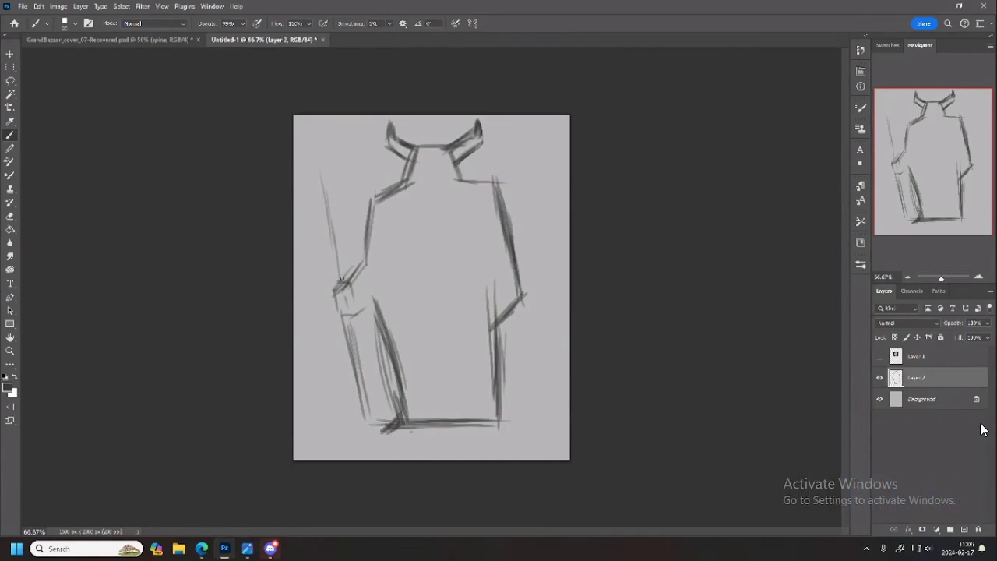
pyautogui.moveTo(311, 148)
pyautogui.mouseDown()
pyautogui.moveTo(318, 182)
pyautogui.moveTo(316, 172)
pyautogui.mouseUp()
pyautogui.moveTo(335, 272); pyautogui.dragTo(328, 228)
pyautogui.moveTo(314, 168)
pyautogui.mouseDown()
pyautogui.moveTo(338, 290)
pyautogui.moveTo(310, 138)
pyautogui.mouseUp()
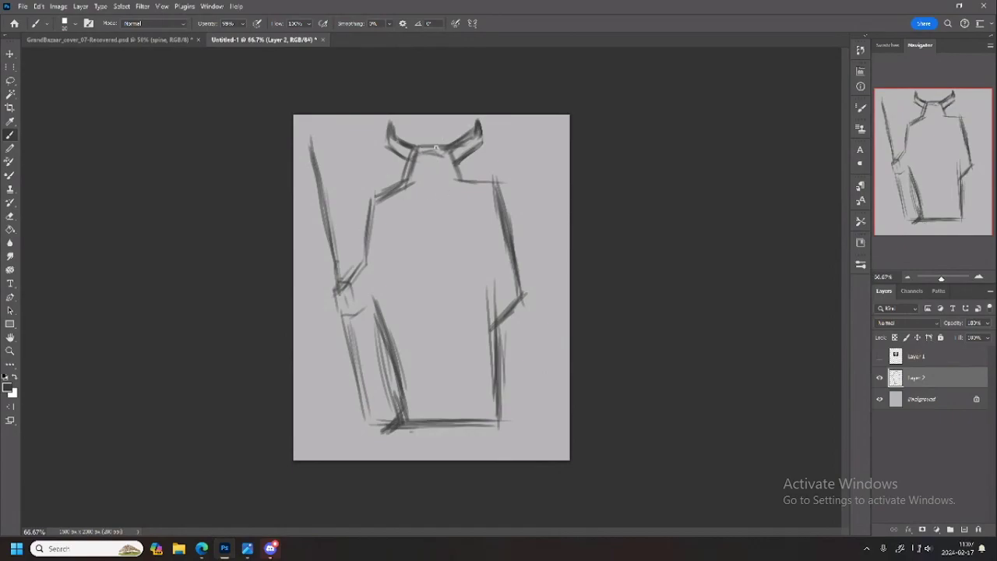
# Outline the face opening under the horns and the angular jaw or beard shape below it
pyautogui.moveTo(415, 166); pyautogui.dragTo(424, 151)
pyautogui.moveTo(404, 203); pyautogui.dragTo(409, 191)
pyautogui.moveTo(399, 204); pyautogui.dragTo(418, 226)
pyautogui.moveTo(464, 185); pyautogui.dragTo(438, 217)
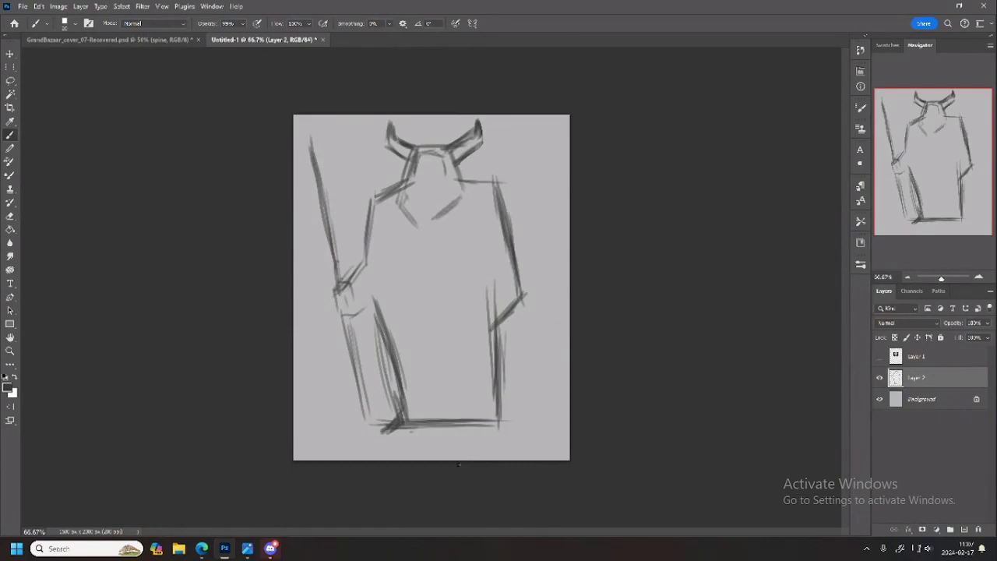
# Reshape both shoulders into angular armour contours and darken the sides of the head
pyautogui.moveTo(387, 194); pyautogui.dragTo(367, 214)
pyautogui.moveTo(468, 180); pyautogui.dragTo(503, 196)
pyautogui.moveTo(370, 205)
pyautogui.mouseDown()
pyautogui.moveTo(358, 238)
pyautogui.moveTo(366, 196)
pyautogui.moveTo(392, 196)
pyautogui.mouseUp()
pyautogui.moveTo(414, 157); pyautogui.dragTo(396, 199)
pyautogui.moveTo(453, 164); pyautogui.dragTo(463, 187)
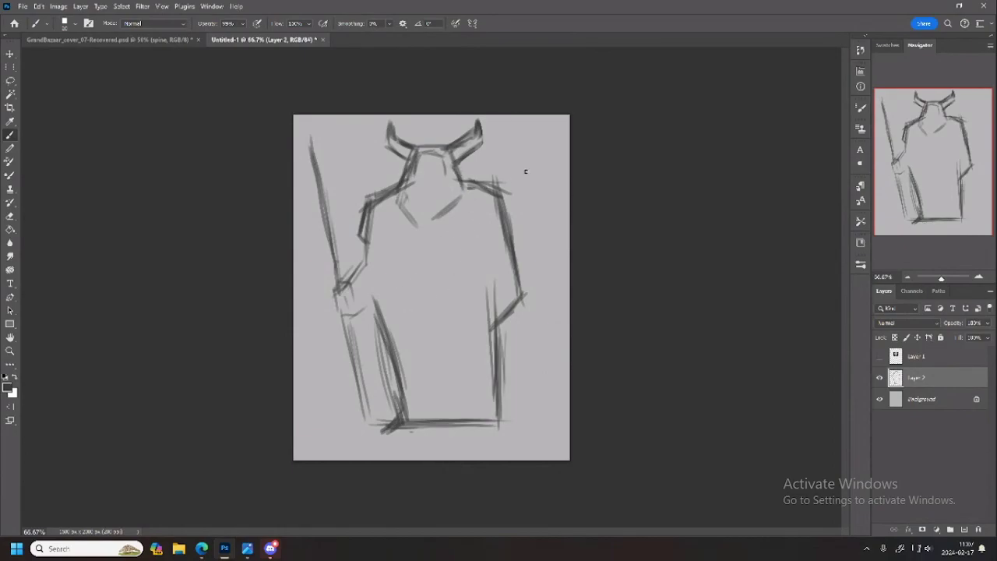
# Sketch a large rounded shoulder plate on the right-side arm and a cuff around its forearm
pyautogui.moveTo(483, 185); pyautogui.dragTo(461, 222)
pyautogui.moveTo(474, 180)
pyautogui.mouseDown()
pyautogui.moveTo(500, 180)
pyautogui.moveTo(511, 196)
pyautogui.moveTo(519, 229)
pyautogui.moveTo(474, 240)
pyautogui.moveTo(494, 234)
pyautogui.mouseUp()
pyautogui.moveTo(516, 225); pyautogui.dragTo(481, 236)
pyautogui.moveTo(519, 220); pyautogui.dragTo(474, 238)
pyautogui.moveTo(510, 229); pyautogui.dragTo(516, 215)
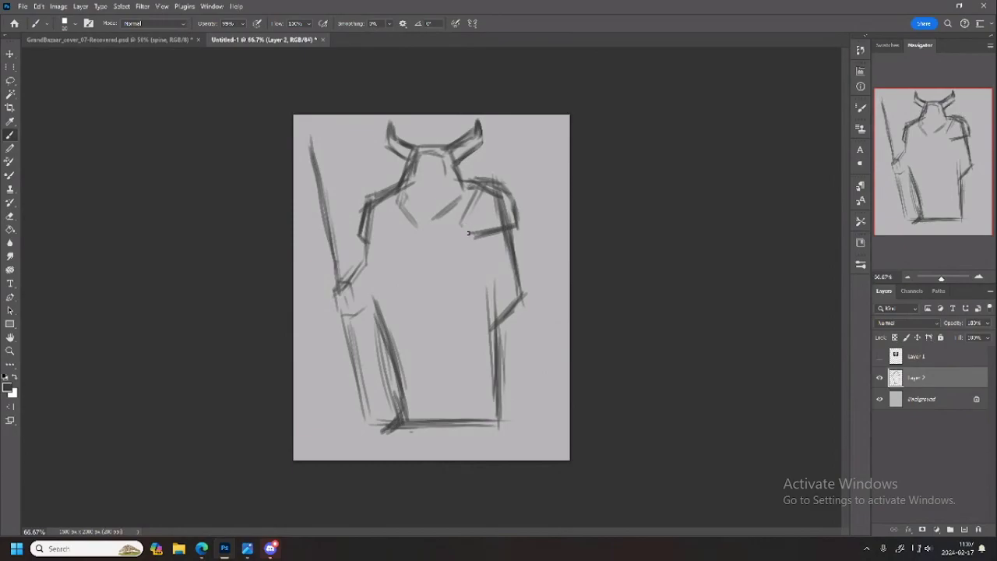
pyautogui.moveTo(477, 238)
pyautogui.mouseDown()
pyautogui.moveTo(459, 225)
pyautogui.moveTo(510, 230)
pyautogui.moveTo(498, 272)
pyautogui.moveTo(492, 263)
pyautogui.moveTo(518, 274)
pyautogui.moveTo(524, 309)
pyautogui.mouseUp()
pyautogui.moveTo(527, 263)
pyautogui.mouseDown()
pyautogui.moveTo(525, 312)
pyautogui.moveTo(483, 271)
pyautogui.moveTo(528, 275)
pyautogui.mouseUp()
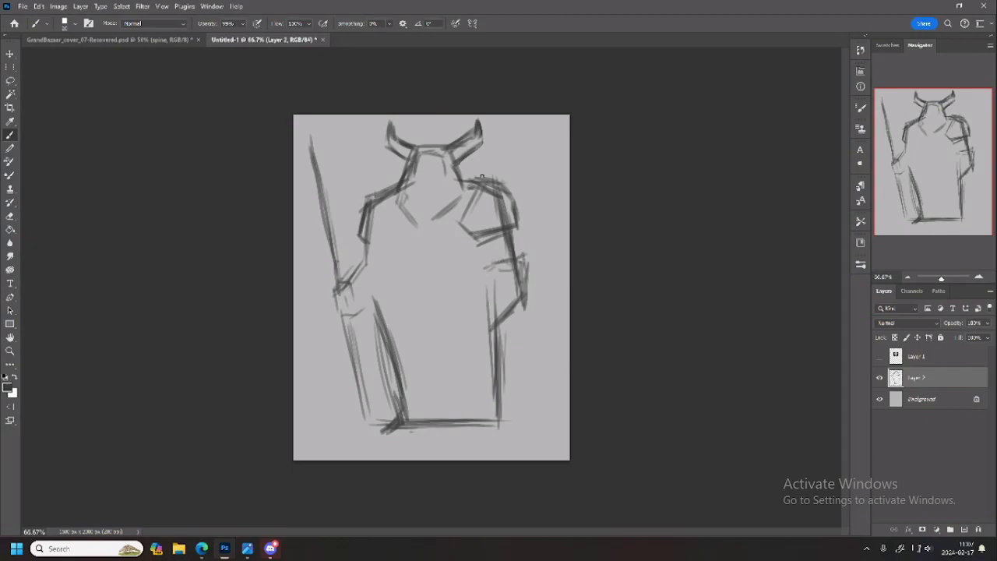
# Draw the eyes, the inner leg lines meeting at the crotch, and both feet below the ground line
pyautogui.moveTo(416, 166); pyautogui.dragTo(435, 174)
pyautogui.moveTo(395, 400); pyautogui.dragTo(399, 419)
pyautogui.moveTo(391, 431)
pyautogui.mouseDown()
pyautogui.moveTo(375, 445)
pyautogui.moveTo(391, 449)
pyautogui.moveTo(423, 431)
pyautogui.moveTo(413, 392)
pyautogui.moveTo(425, 394)
pyautogui.moveTo(431, 357)
pyautogui.moveTo(419, 377)
pyautogui.moveTo(468, 392)
pyautogui.mouseUp()
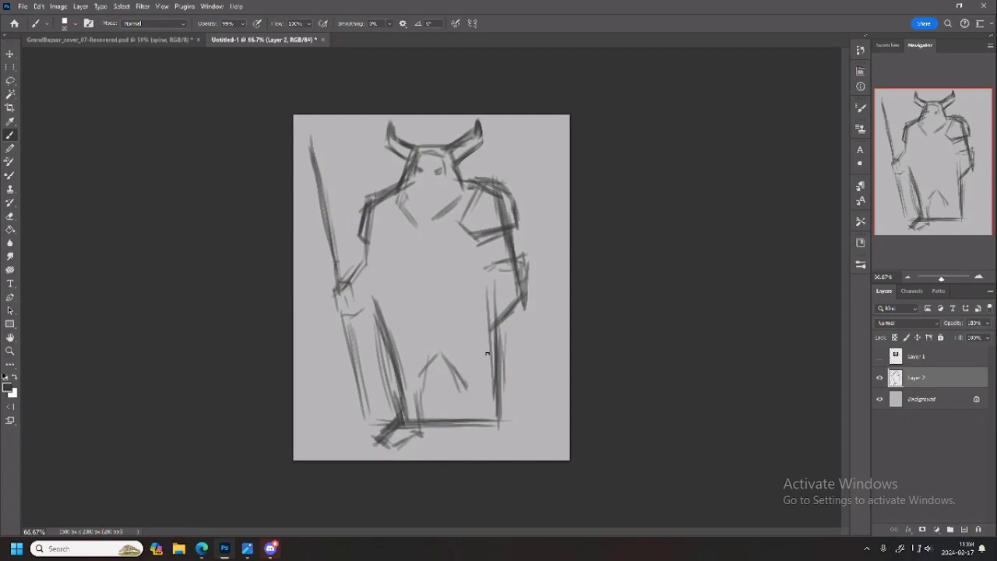
pyautogui.moveTo(490, 331)
pyautogui.mouseDown()
pyautogui.moveTo(491, 386)
pyautogui.moveTo(492, 347)
pyautogui.moveTo(419, 381)
pyautogui.moveTo(469, 408)
pyautogui.mouseUp()
pyautogui.moveTo(460, 395); pyautogui.dragTo(489, 424)
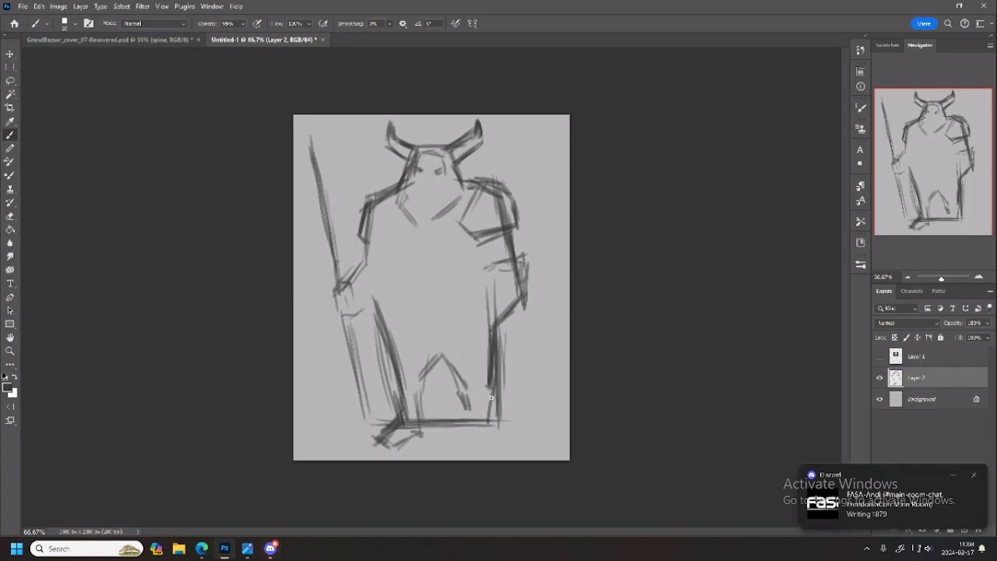
pyautogui.moveTo(493, 387)
pyautogui.mouseDown()
pyautogui.moveTo(509, 406)
pyautogui.moveTo(468, 436)
pyautogui.moveTo(479, 446)
pyautogui.moveTo(471, 427)
pyautogui.moveTo(466, 444)
pyautogui.moveTo(490, 413)
pyautogui.moveTo(499, 439)
pyautogui.moveTo(487, 411)
pyautogui.moveTo(501, 445)
pyautogui.moveTo(480, 451)
pyautogui.moveTo(505, 442)
pyautogui.mouseUp()
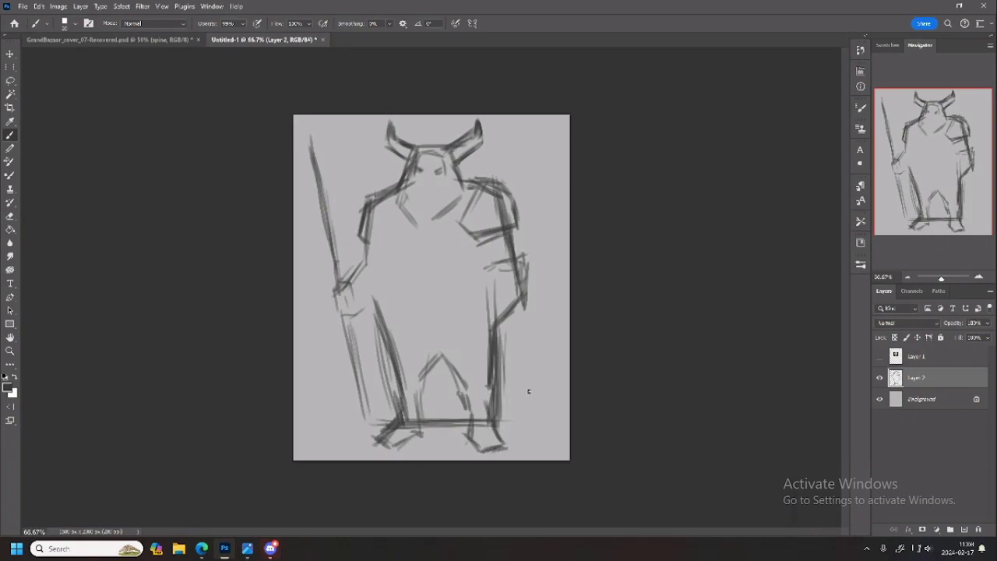
# Erase the ground line between the feet and the stray construction lines around both legs
pyautogui.press('e')
pyautogui.moveTo(507, 325)
pyautogui.mouseDown()
pyautogui.moveTo(495, 412)
pyautogui.moveTo(499, 384)
pyautogui.moveTo(502, 403)
pyautogui.moveTo(431, 430)
pyautogui.moveTo(434, 409)
pyautogui.moveTo(460, 424)
pyautogui.mouseUp()
pyautogui.moveTo(405, 410)
pyautogui.mouseDown()
pyautogui.moveTo(404, 428)
pyautogui.moveTo(416, 430)
pyautogui.mouseUp()
pyautogui.moveTo(401, 333)
pyautogui.mouseDown()
pyautogui.moveTo(394, 337)
pyautogui.moveTo(406, 386)
pyautogui.mouseUp()
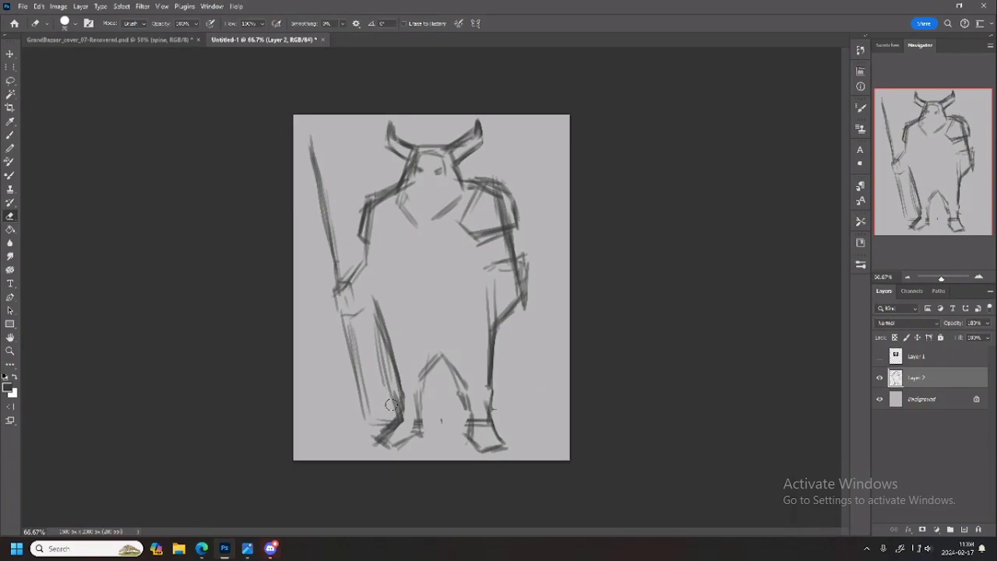
pyautogui.moveTo(377, 355); pyautogui.dragTo(380, 376)
pyautogui.press('b')
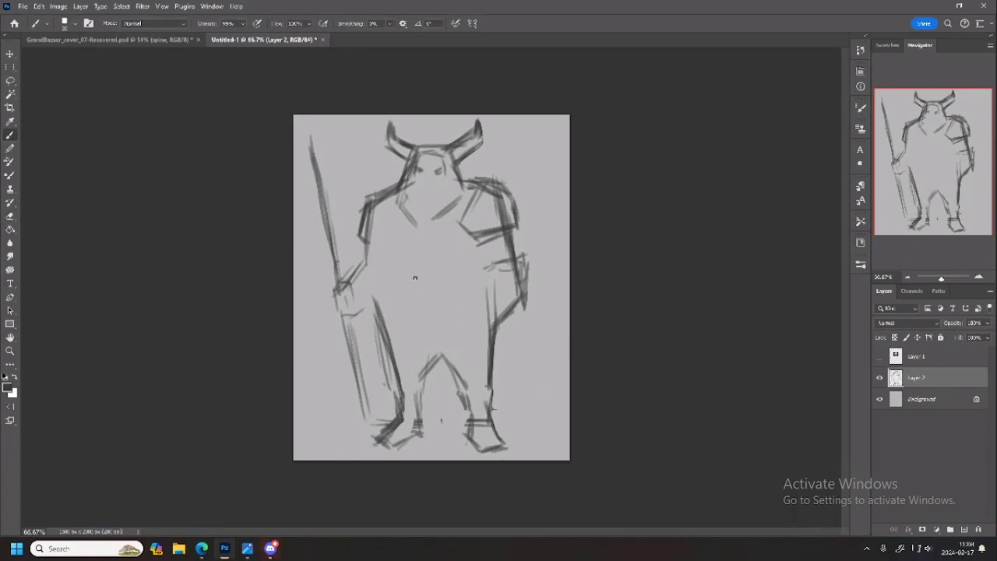
# Sketch lines down the torso's centre, firm up the right-side leg and boot, and block in the hand below the forearm cuff
pyautogui.moveTo(412, 224)
pyautogui.mouseDown()
pyautogui.moveTo(402, 317)
pyautogui.moveTo(414, 225)
pyautogui.moveTo(414, 315)
pyautogui.moveTo(401, 280)
pyautogui.moveTo(423, 355)
pyautogui.mouseUp()
pyautogui.moveTo(408, 268)
pyautogui.mouseDown()
pyautogui.moveTo(415, 226)
pyautogui.moveTo(410, 304)
pyautogui.mouseUp()
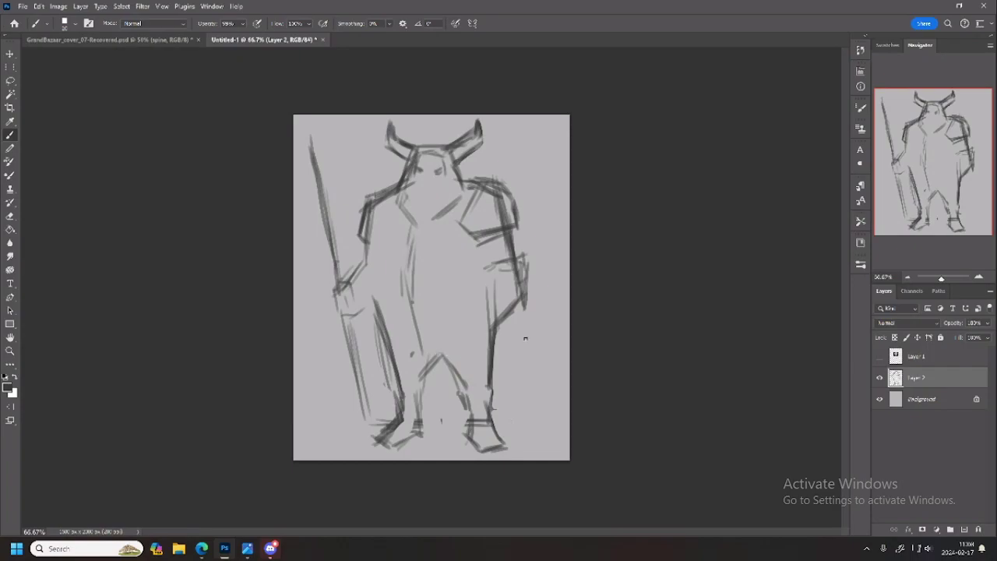
pyautogui.moveTo(446, 361)
pyautogui.mouseDown()
pyautogui.moveTo(487, 449)
pyautogui.moveTo(508, 449)
pyautogui.mouseUp()
pyautogui.moveTo(488, 396)
pyautogui.mouseDown()
pyautogui.moveTo(488, 355)
pyautogui.moveTo(520, 299)
pyautogui.moveTo(496, 340)
pyautogui.moveTo(525, 313)
pyautogui.mouseUp()
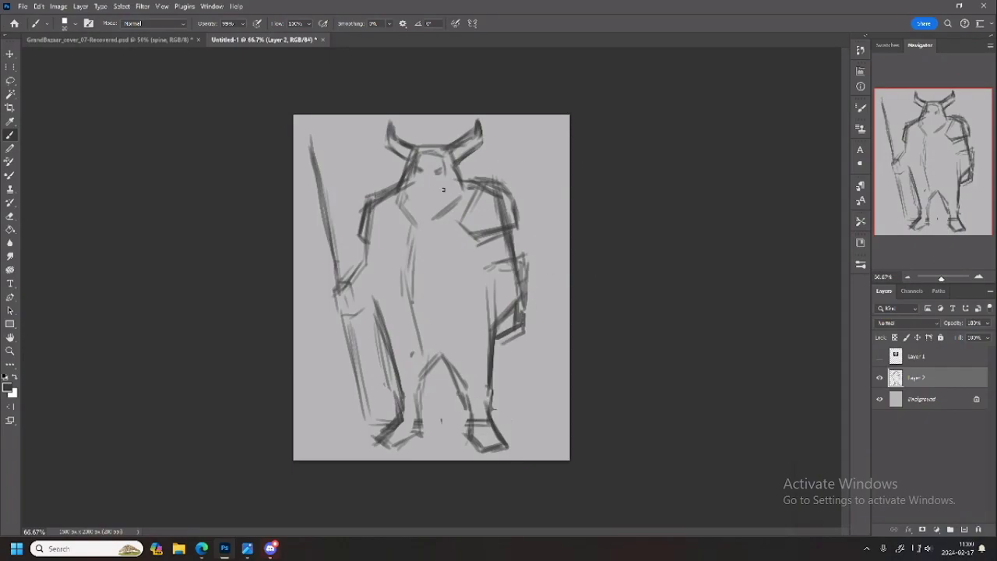
# Draw the start of a drooping moustache on the face and a fist gripping the staff
pyautogui.moveTo(425, 182)
pyautogui.mouseDown()
pyautogui.moveTo(416, 213)
pyautogui.moveTo(434, 185)
pyautogui.mouseUp()
pyautogui.moveTo(340, 289)
pyautogui.mouseDown()
pyautogui.moveTo(325, 294)
pyautogui.moveTo(351, 317)
pyautogui.mouseUp()
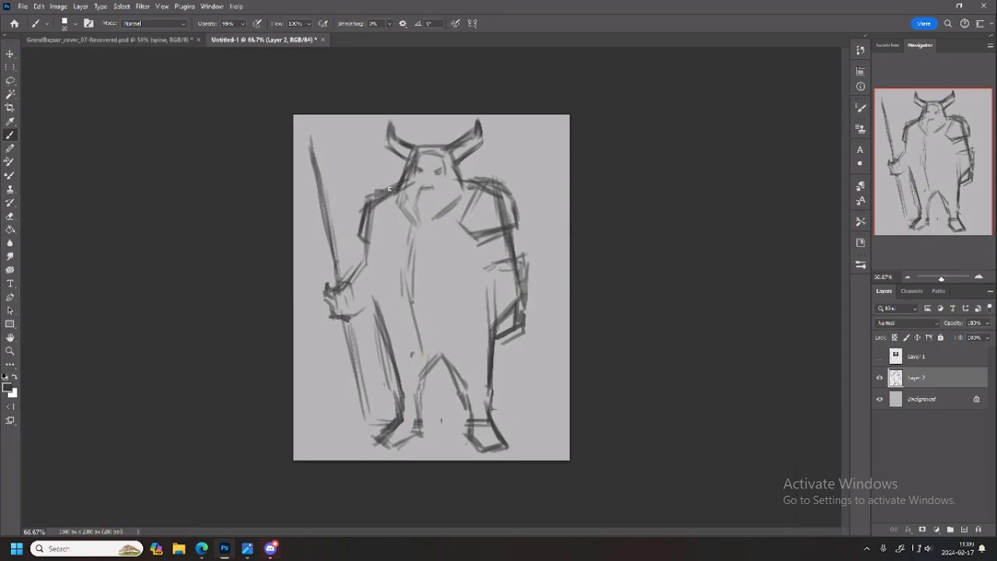
# Thicken the left-side shoulder armour, add an upright spike to the right-side shoulder plate, and draw the moustache's other half
pyautogui.moveTo(388, 189); pyautogui.dragTo(377, 208)
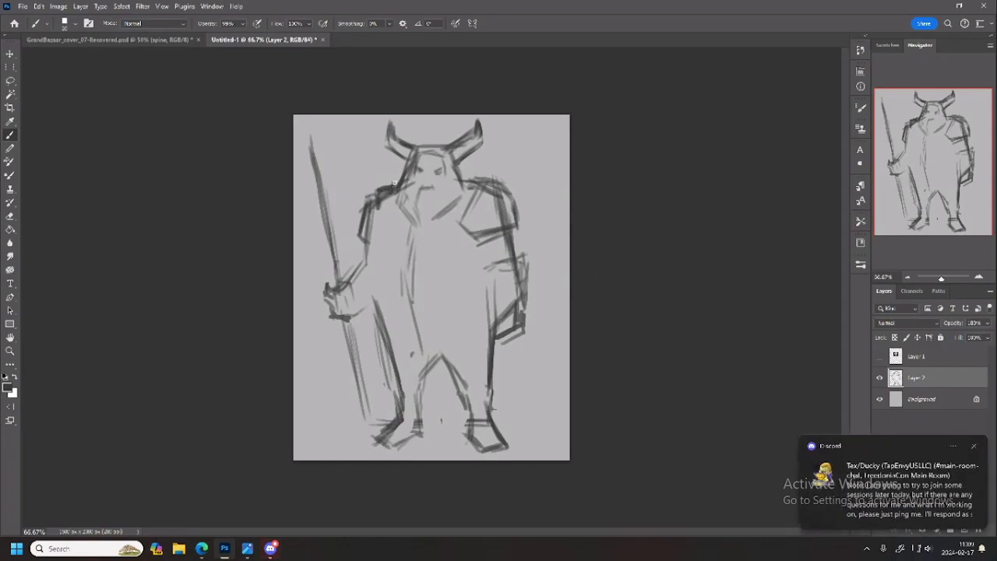
pyautogui.moveTo(505, 184)
pyautogui.mouseDown()
pyautogui.moveTo(497, 191)
pyautogui.moveTo(510, 192)
pyautogui.mouseUp()
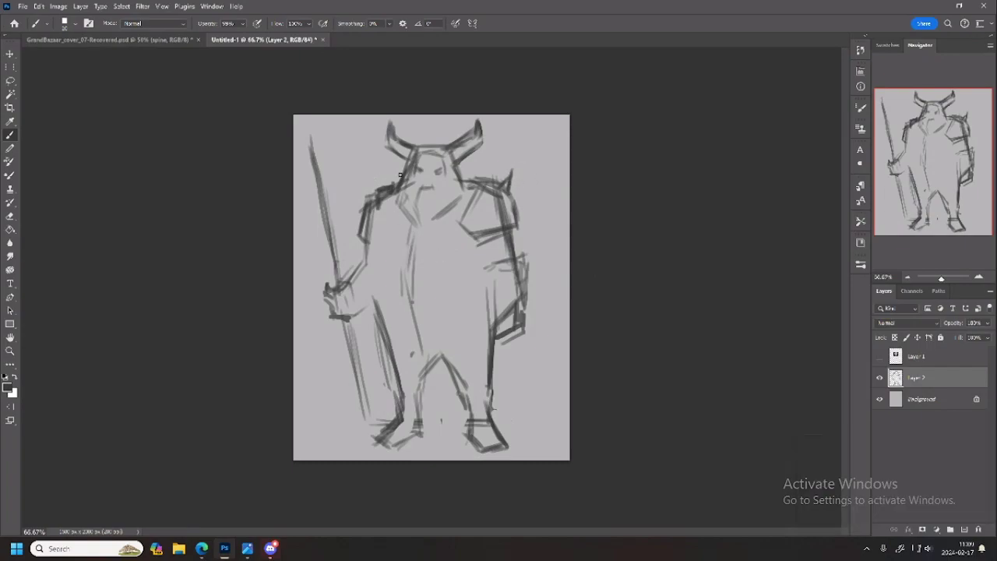
pyautogui.moveTo(376, 195)
pyautogui.mouseDown()
pyautogui.moveTo(360, 224)
pyautogui.moveTo(355, 240)
pyautogui.mouseUp()
pyautogui.moveTo(428, 188); pyautogui.dragTo(434, 209)
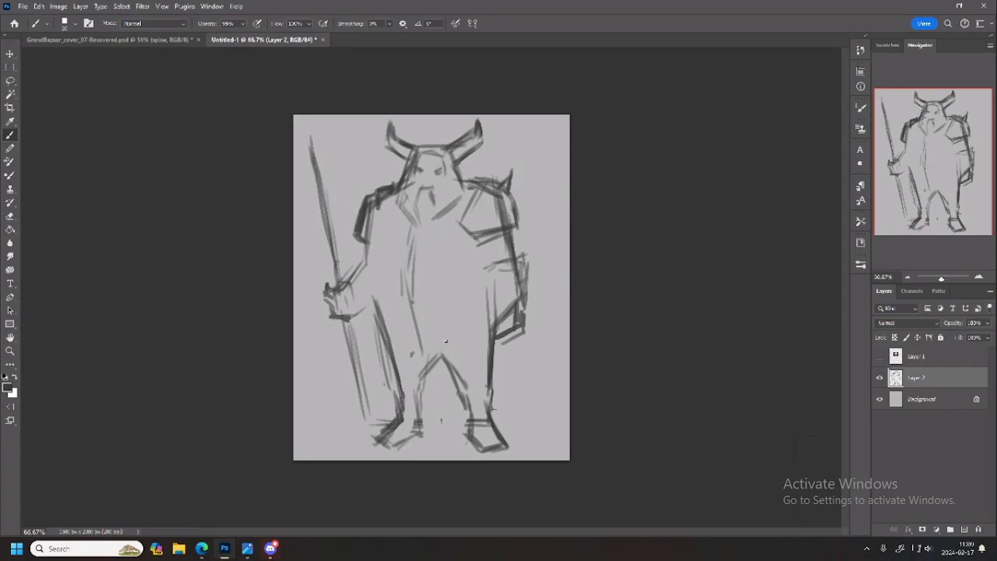
# Build up dark vertical strokes along the torso's left edge from the chest to the waist
pyautogui.moveTo(385, 245); pyautogui.dragTo(382, 304)
pyautogui.moveTo(389, 226); pyautogui.dragTo(383, 302)
pyautogui.moveTo(387, 225); pyautogui.dragTo(383, 286)
pyautogui.moveTo(391, 226); pyautogui.dragTo(386, 259)
pyautogui.moveTo(382, 224); pyautogui.dragTo(378, 301)
pyautogui.moveTo(380, 219); pyautogui.dragTo(376, 304)
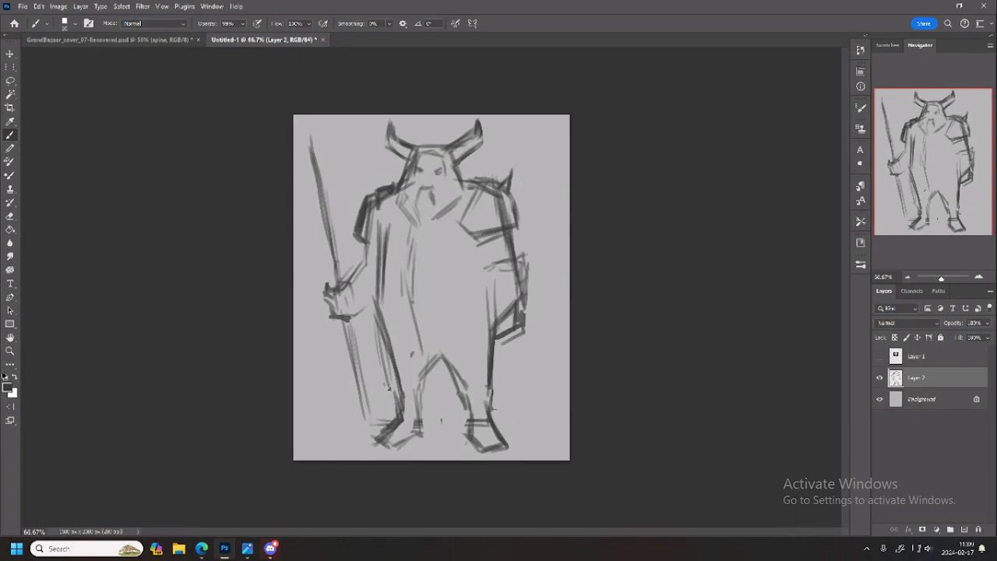
# Darken the right-side arm's shoulder plate and forearm cuff, add an upper-arm band, and sketch a V-shaped line across the chest
pyautogui.moveTo(492, 273)
pyautogui.mouseDown()
pyautogui.moveTo(491, 330)
pyautogui.moveTo(491, 284)
pyautogui.moveTo(512, 290)
pyautogui.moveTo(492, 276)
pyautogui.moveTo(526, 259)
pyautogui.mouseUp()
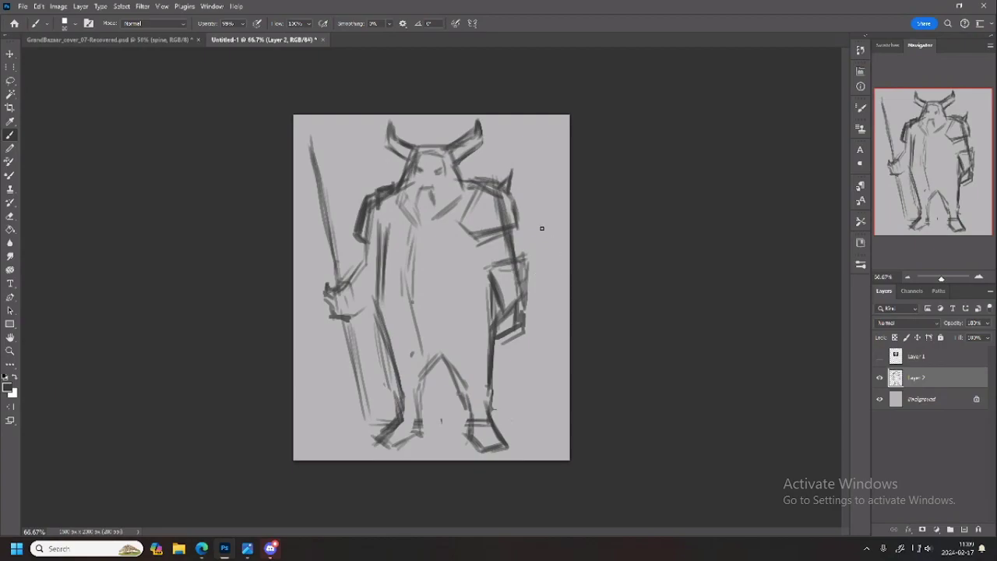
pyautogui.moveTo(488, 239)
pyautogui.mouseDown()
pyautogui.moveTo(486, 248)
pyautogui.moveTo(510, 243)
pyautogui.mouseUp()
pyautogui.moveTo(514, 227)
pyautogui.mouseDown()
pyautogui.moveTo(515, 243)
pyautogui.moveTo(489, 251)
pyautogui.moveTo(514, 244)
pyautogui.moveTo(487, 251)
pyautogui.moveTo(510, 242)
pyautogui.mouseUp()
pyautogui.moveTo(514, 248)
pyautogui.mouseDown()
pyautogui.moveTo(512, 194)
pyautogui.moveTo(522, 222)
pyautogui.moveTo(480, 183)
pyautogui.moveTo(503, 182)
pyautogui.mouseUp()
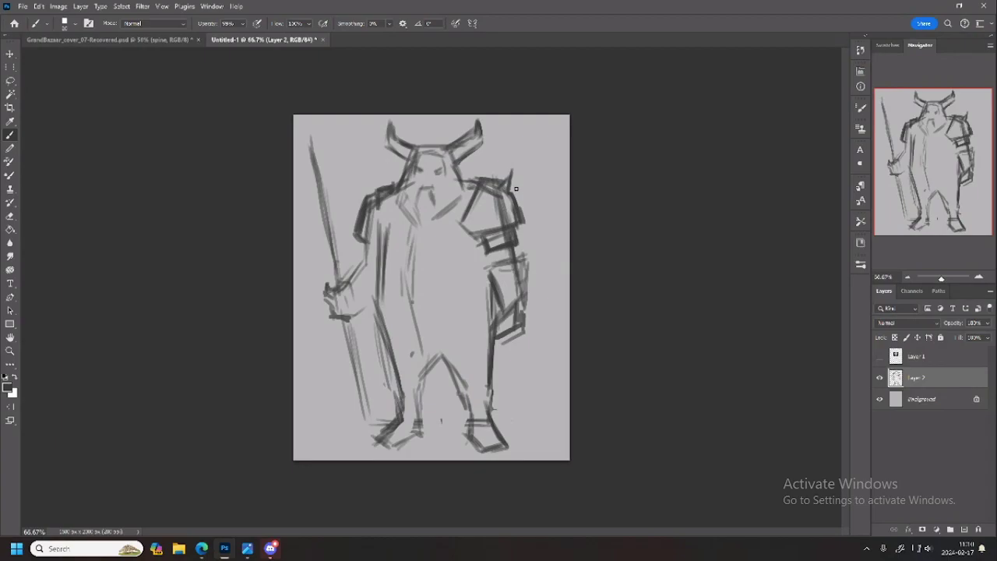
pyautogui.moveTo(391, 226)
pyautogui.mouseDown()
pyautogui.moveTo(429, 270)
pyautogui.moveTo(391, 222)
pyautogui.moveTo(468, 259)
pyautogui.moveTo(423, 271)
pyautogui.moveTo(458, 240)
pyautogui.mouseUp()
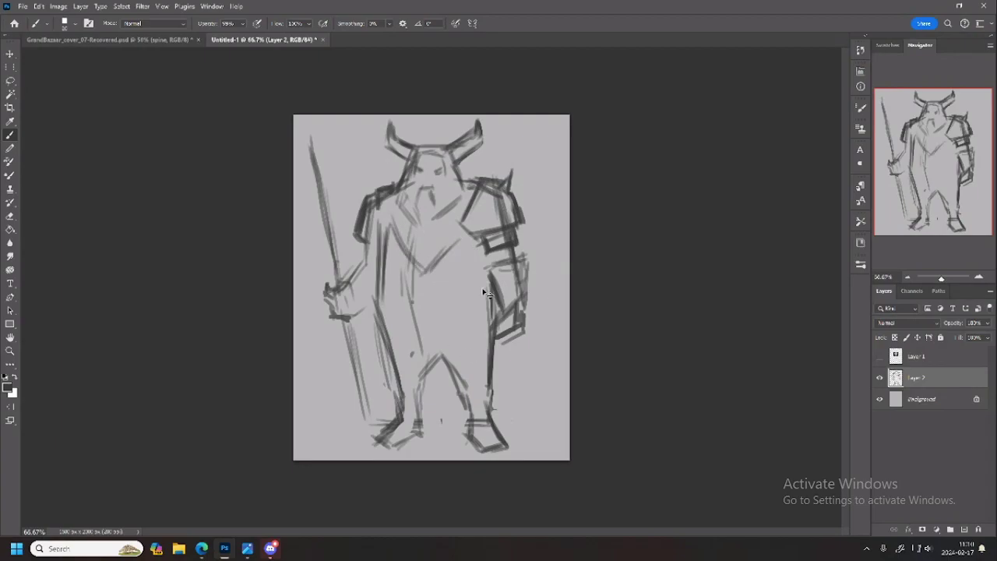
# Apply a Perspective transform to the sketch layer so that the figure narrows slightly towards the head
pyautogui.hotkey('ctrl', 't')
pyautogui.rightClick(478, 238)
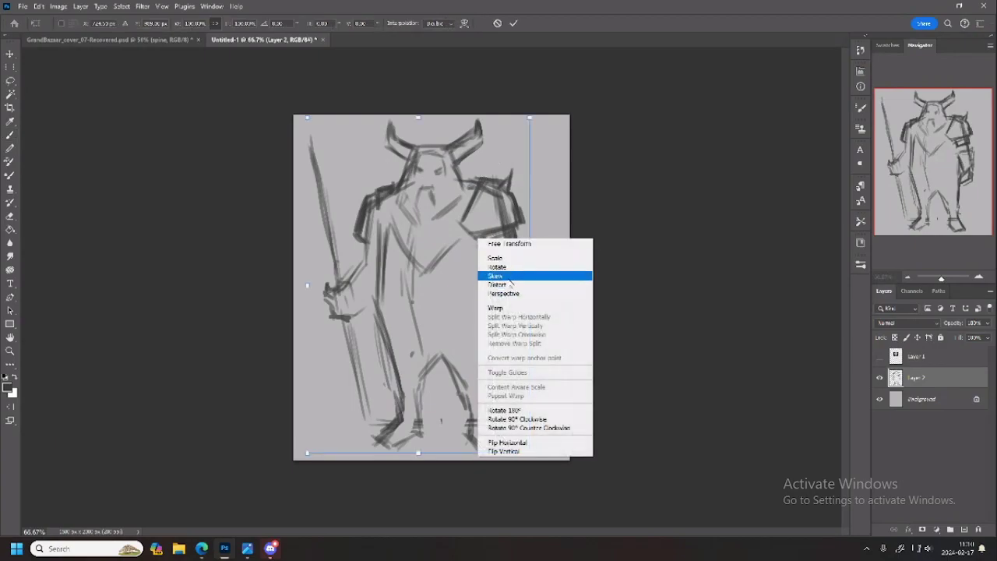
pyautogui.click(510, 293)
pyautogui.moveTo(308, 118); pyautogui.dragTo(319, 119)
pyautogui.press('Return')
pyautogui.press('b')
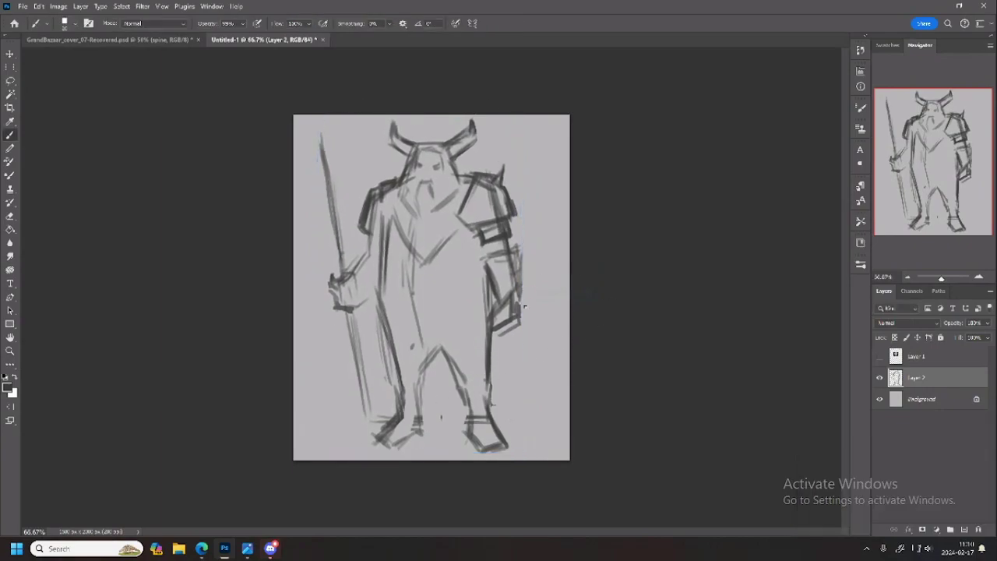
# Darken the left-side elbow and erase the staff together with the hand holding it
pyautogui.moveTo(370, 248); pyautogui.dragTo(349, 274)
pyautogui.press('e')
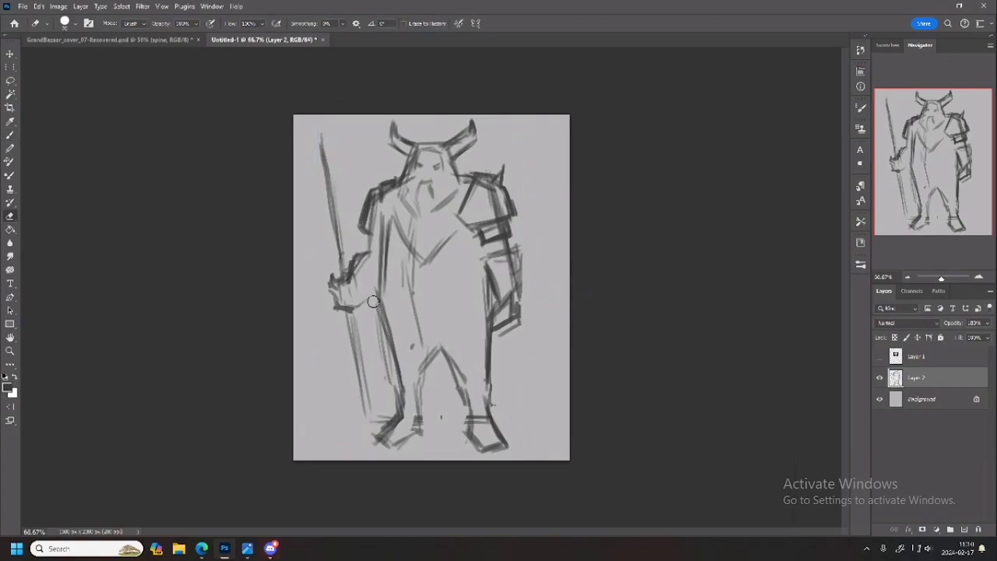
pyautogui.moveTo(319, 134)
pyautogui.mouseDown()
pyautogui.moveTo(335, 308)
pyautogui.moveTo(350, 350)
pyautogui.moveTo(345, 316)
pyautogui.moveTo(338, 322)
pyautogui.mouseUp()
# Redraw the left-side forearm ending in an empty clenched fist held away from the body
pyautogui.press('b')
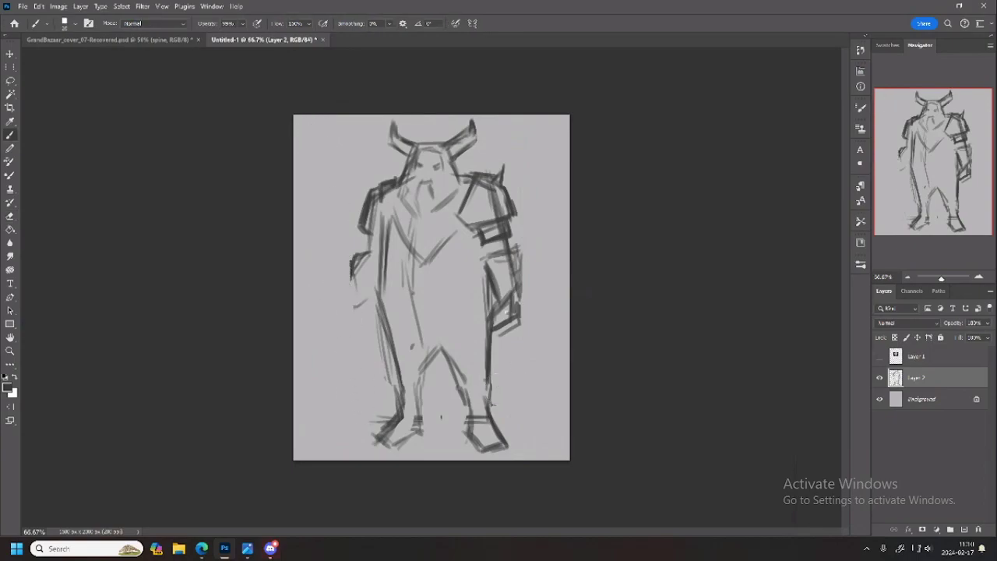
pyautogui.moveTo(364, 256)
pyautogui.mouseDown()
pyautogui.moveTo(346, 270)
pyautogui.moveTo(343, 313)
pyautogui.moveTo(378, 296)
pyautogui.moveTo(348, 322)
pyautogui.moveTo(340, 297)
pyautogui.moveTo(326, 317)
pyautogui.moveTo(343, 290)
pyautogui.moveTo(325, 287)
pyautogui.moveTo(351, 305)
pyautogui.moveTo(335, 325)
pyautogui.mouseUp()
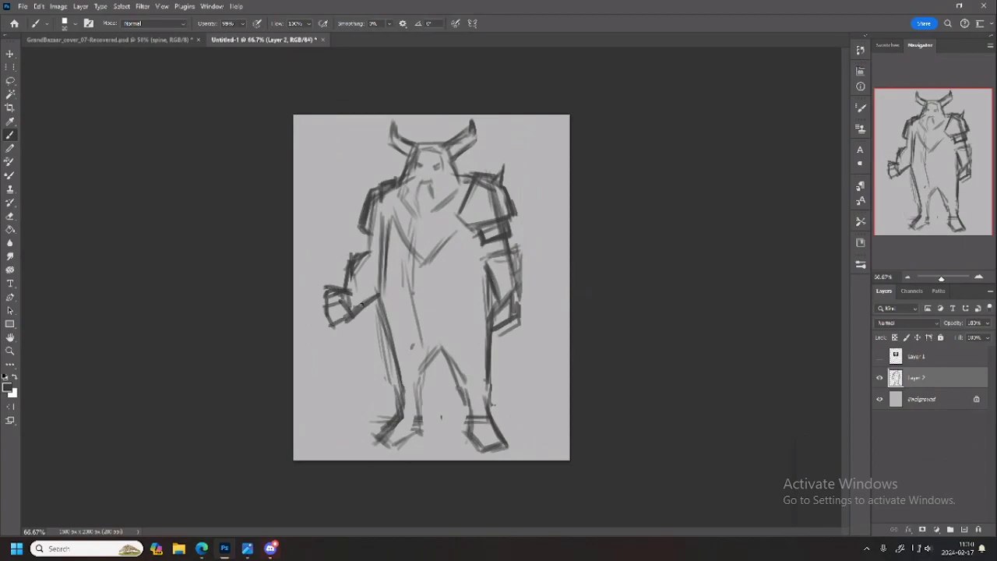
pyautogui.moveTo(378, 290); pyautogui.dragTo(363, 304)
# Connect the right-side arm's armour bands and draw curved lines across the upper chest and under the beard
pyautogui.moveTo(485, 243); pyautogui.dragTo(487, 260)
pyautogui.moveTo(458, 215); pyautogui.dragTo(472, 225)
pyautogui.moveTo(376, 219)
pyautogui.mouseDown()
pyautogui.moveTo(483, 208)
pyautogui.moveTo(463, 207)
pyautogui.mouseUp()
pyautogui.moveTo(395, 208)
pyautogui.mouseDown()
pyautogui.moveTo(478, 204)
pyautogui.moveTo(432, 203)
pyautogui.mouseUp()
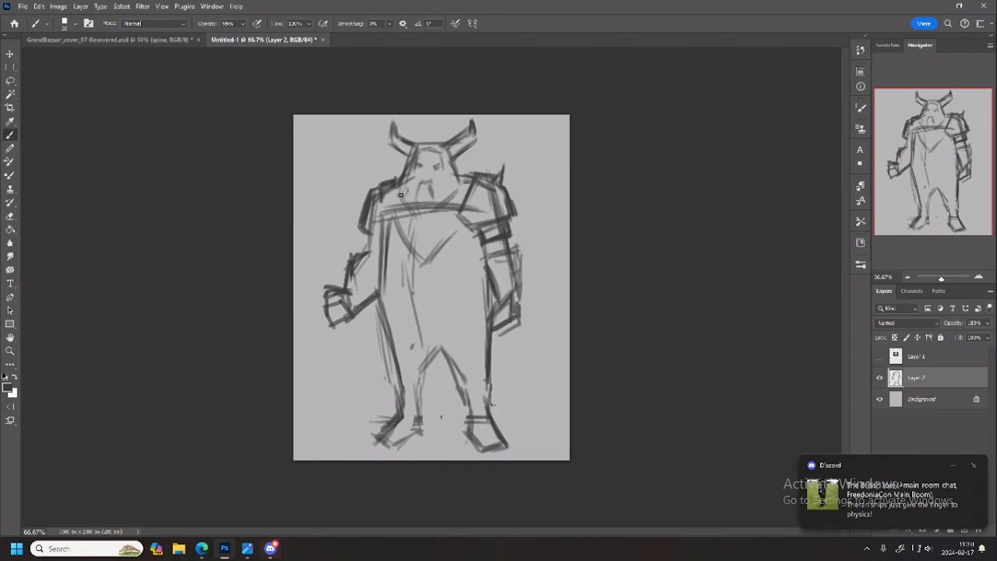
pyautogui.moveTo(399, 195)
pyautogui.mouseDown()
pyautogui.moveTo(431, 206)
pyautogui.moveTo(460, 186)
pyautogui.moveTo(433, 203)
pyautogui.mouseUp()
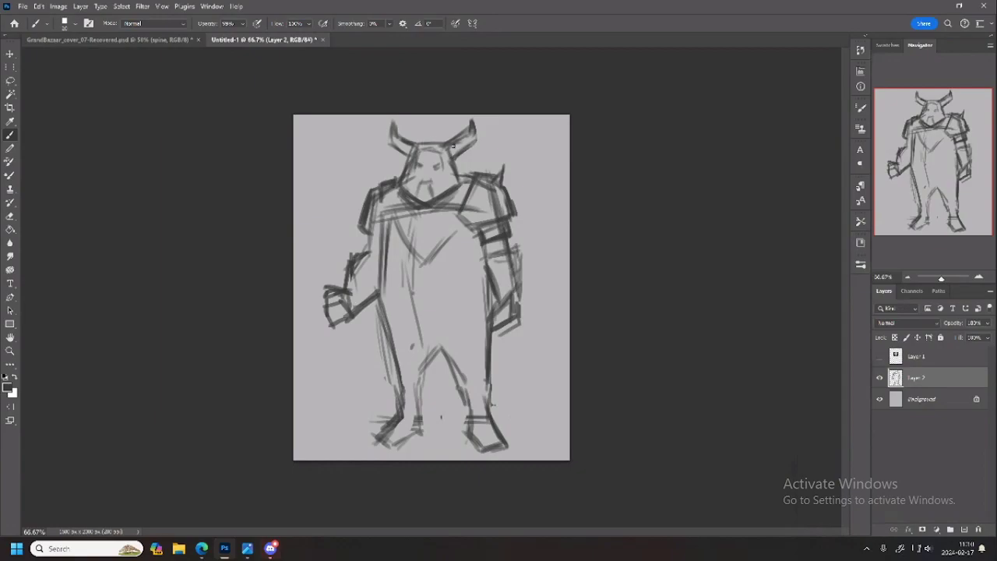
# Erase the right-side shoulder's upright spike and redraw its contour with two shorter spikes on the outer edge
pyautogui.moveTo(480, 179)
pyautogui.mouseDown()
pyautogui.moveTo(469, 198)
pyautogui.moveTo(496, 179)
pyautogui.mouseUp()
pyautogui.press('e')
pyautogui.moveTo(477, 167)
pyautogui.mouseDown()
pyautogui.moveTo(516, 173)
pyautogui.moveTo(471, 166)
pyautogui.mouseUp()
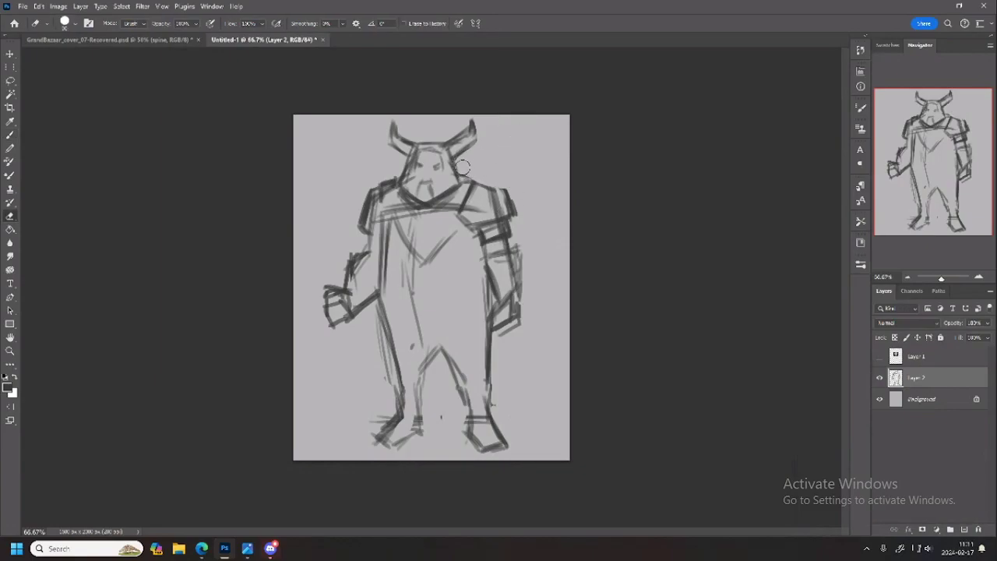
pyautogui.press('b')
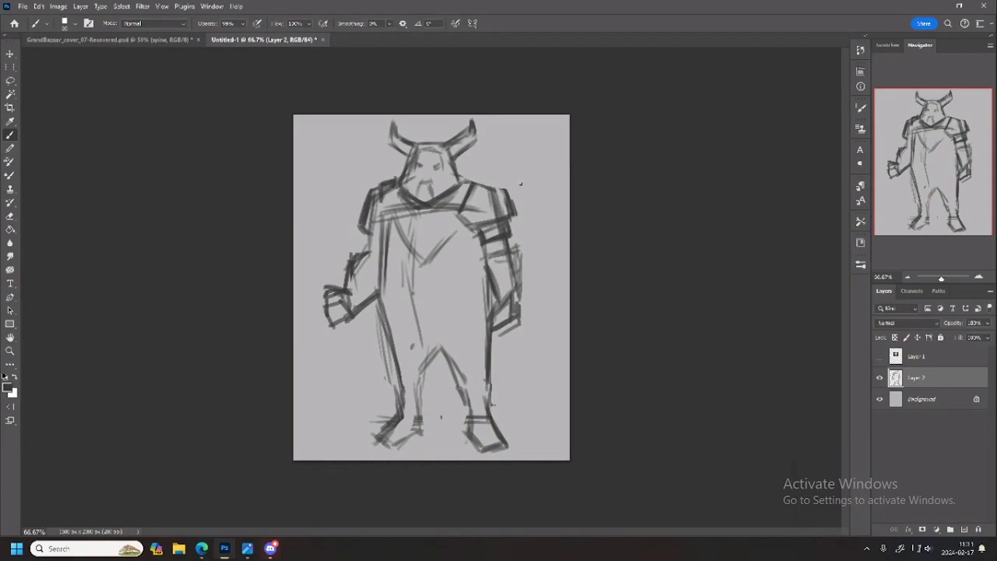
pyautogui.moveTo(475, 182); pyautogui.dragTo(500, 190)
pyautogui.press('e')
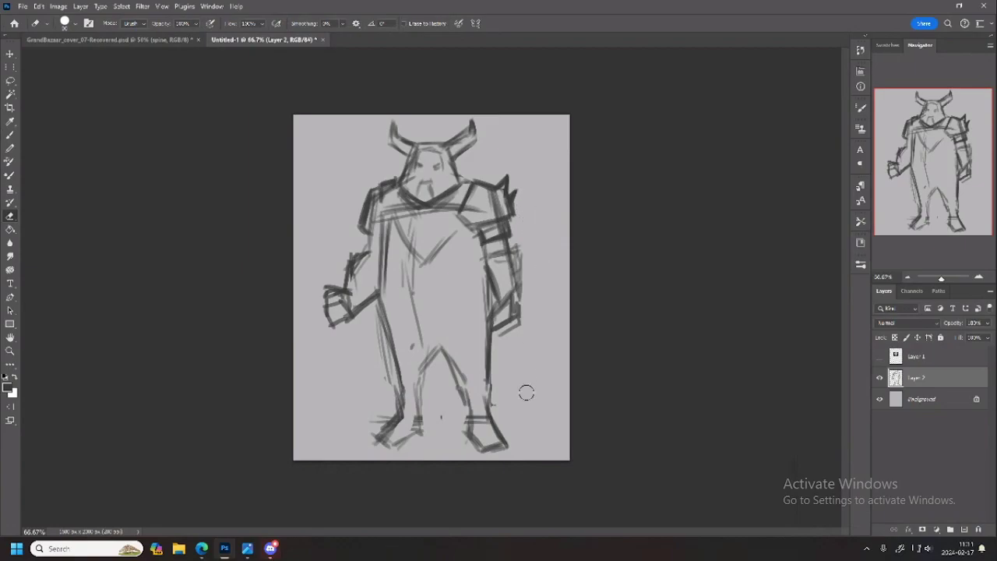
# Darken the right side of the head and handwrite a two-line label starting with "Thunder Sky" beside the horns
pyautogui.press('b')
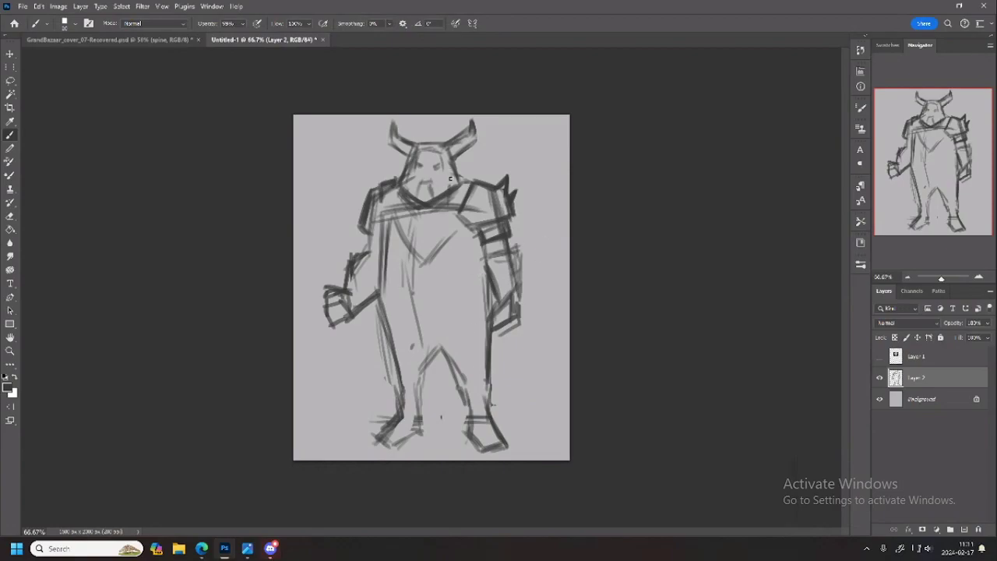
pyautogui.moveTo(451, 170)
pyautogui.mouseDown()
pyautogui.moveTo(450, 204)
pyautogui.moveTo(453, 189)
pyautogui.mouseUp()
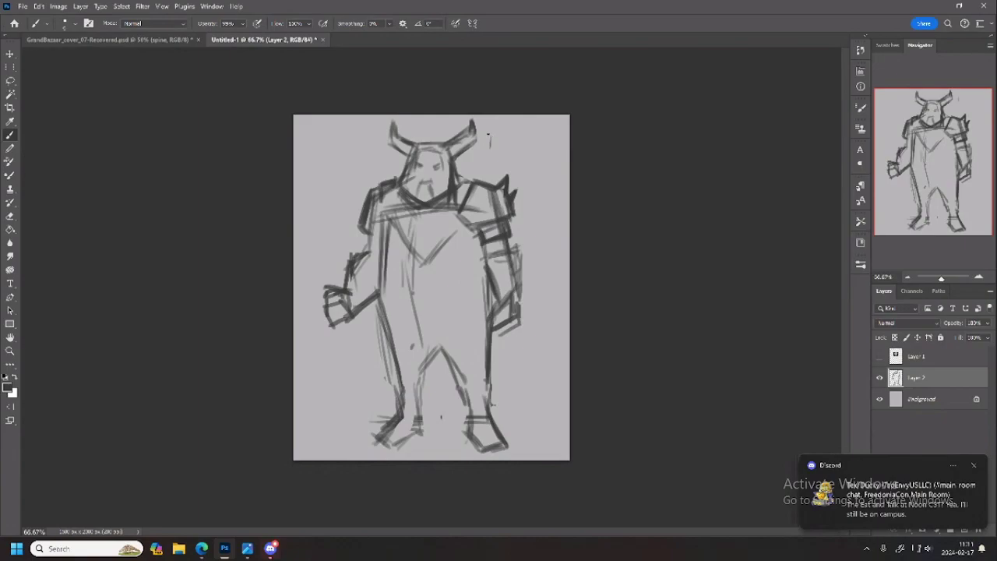
pyautogui.moveTo(494, 137); pyautogui.dragTo(538, 153)
pyautogui.moveTo(507, 153); pyautogui.dragTo(517, 162)
pyautogui.moveTo(516, 151); pyautogui.dragTo(525, 161)
pyautogui.moveTo(527, 150); pyautogui.dragTo(528, 162)
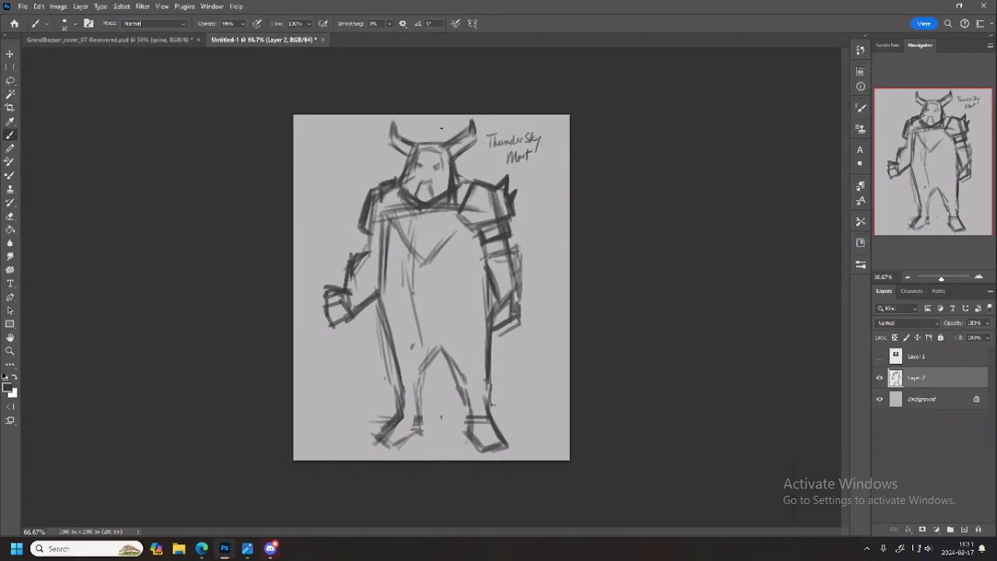
# Erase the line crossing the beard's tip and darken the hair on the right side of the head
pyautogui.press('e')
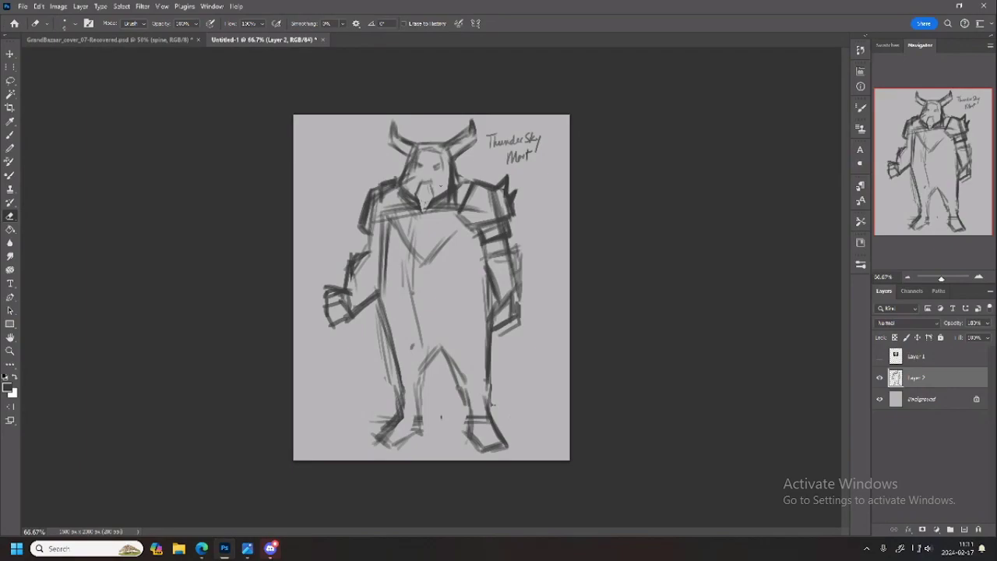
pyautogui.hotkey('alt', 'Tab')
pyautogui.click(437, 199)
pyautogui.press('b')
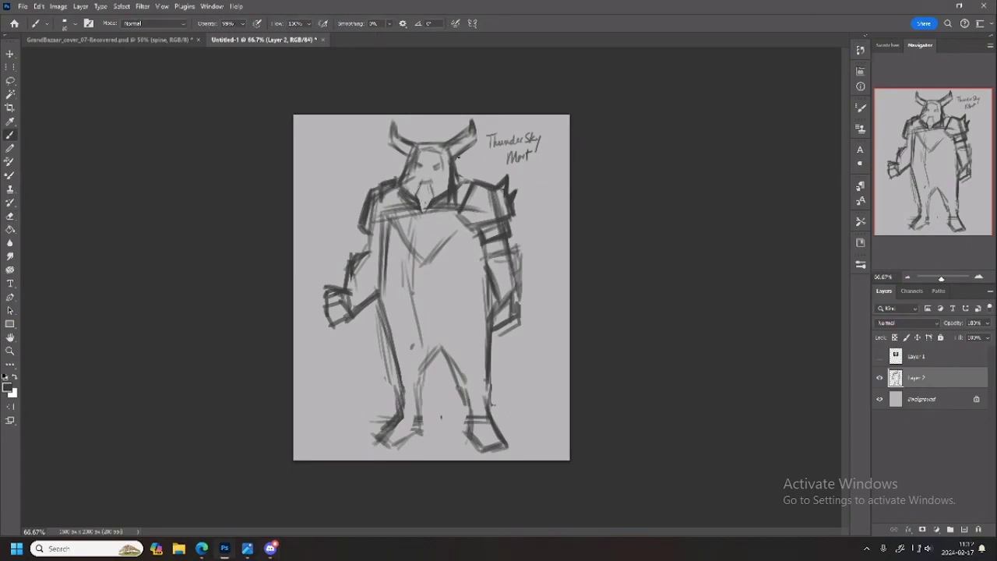
pyautogui.moveTo(459, 159); pyautogui.dragTo(454, 175)
# Erase the raised tops and spikes of both shoulder plates, enlarging the eraser for the work
pyautogui.press('e')
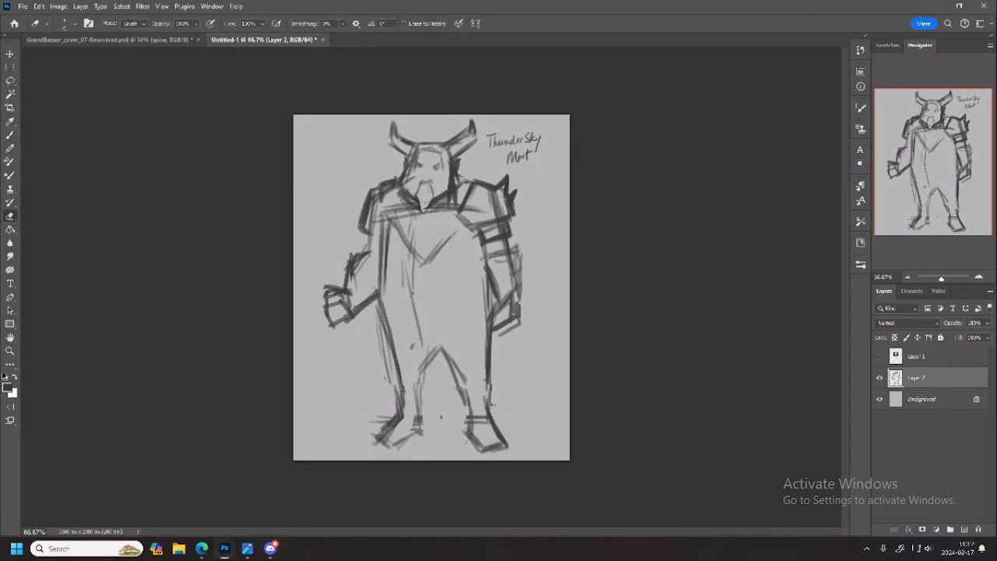
pyautogui.moveTo(381, 182)
pyautogui.mouseDown()
pyautogui.moveTo(371, 197)
pyautogui.moveTo(401, 173)
pyautogui.moveTo(382, 192)
pyautogui.mouseUp()
pyautogui.moveTo(483, 177)
pyautogui.mouseDown()
pyautogui.moveTo(522, 199)
pyautogui.moveTo(468, 170)
pyautogui.moveTo(494, 187)
pyautogui.moveTo(471, 180)
pyautogui.moveTo(495, 176)
pyautogui.moveTo(500, 194)
pyautogui.moveTo(511, 179)
pyautogui.moveTo(511, 210)
pyautogui.mouseUp()
pyautogui.press(']')
pyautogui.press(']')
pyautogui.press(']')
pyautogui.press(']')
pyautogui.press(']')
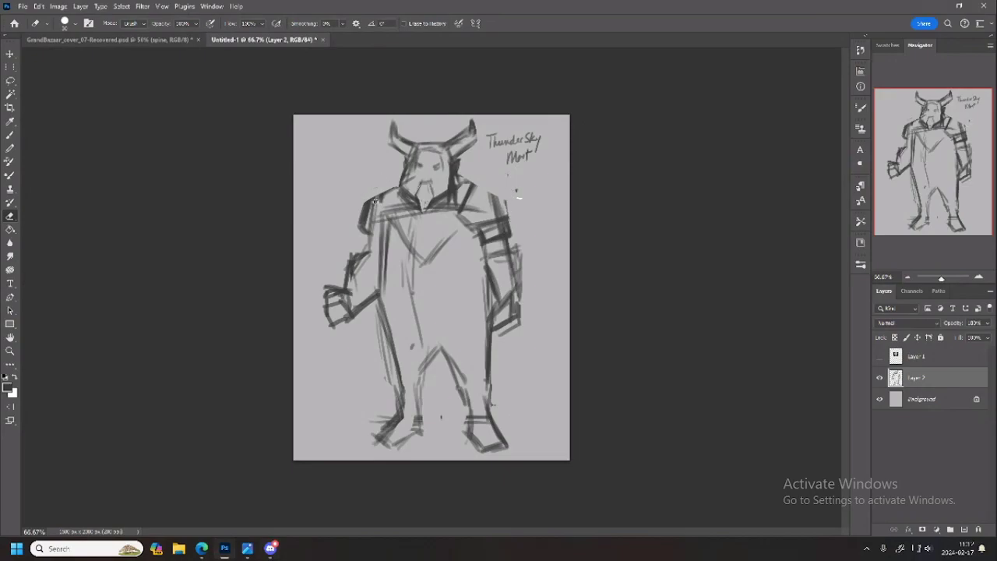
# Sketch vertical fold lines down the chest and shade the torso's left edge
pyautogui.press('b')
pyautogui.moveTo(415, 216)
pyautogui.mouseDown()
pyautogui.moveTo(401, 282)
pyautogui.moveTo(427, 273)
pyautogui.moveTo(399, 285)
pyautogui.mouseUp()
pyautogui.moveTo(386, 251); pyautogui.dragTo(382, 277)
pyautogui.moveTo(387, 229); pyautogui.dragTo(384, 271)
pyautogui.moveTo(397, 210); pyautogui.dragTo(386, 278)
pyautogui.moveTo(384, 223); pyautogui.dragTo(382, 279)
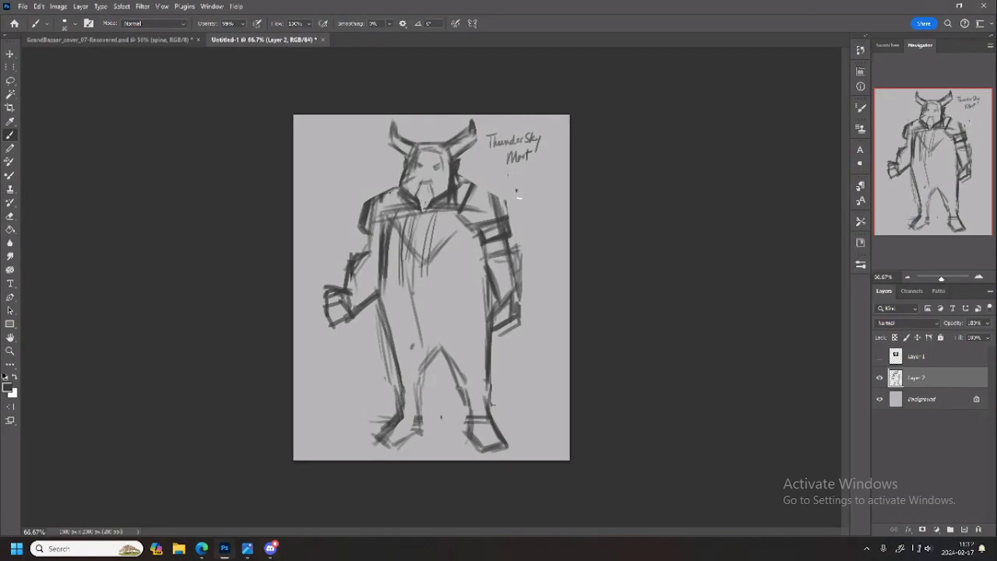
# Redraw both shoulders as sloping contours from the neck to the arms, clearing the old right-side plate lines
pyautogui.moveTo(397, 190); pyautogui.dragTo(371, 206)
pyautogui.press('e')
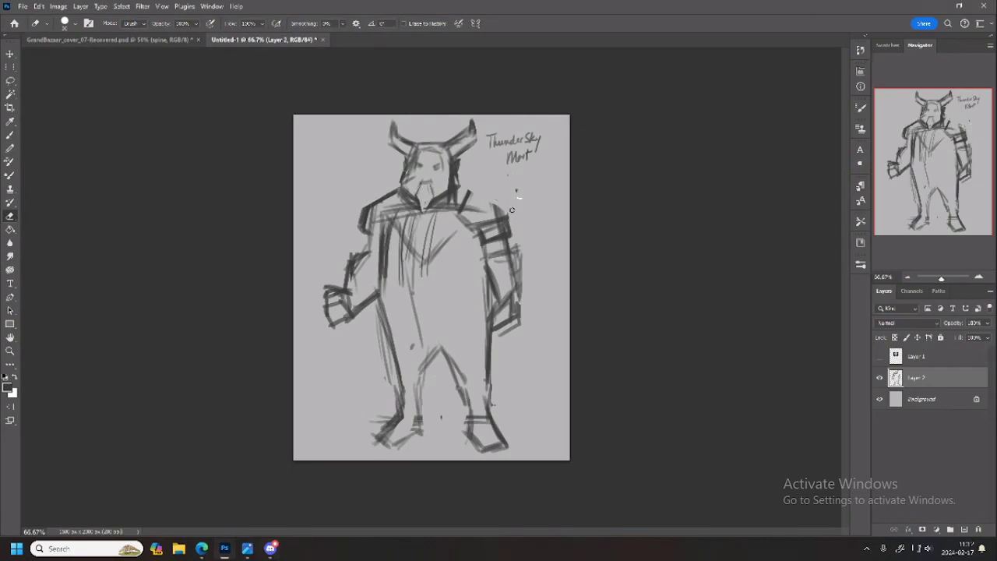
pyautogui.press('b')
pyautogui.moveTo(469, 190); pyautogui.dragTo(506, 212)
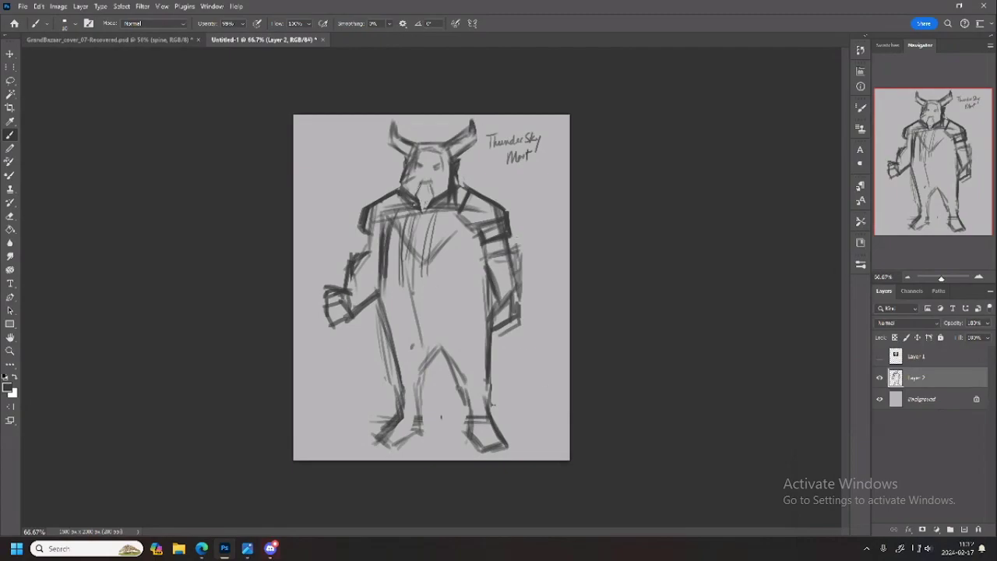
pyautogui.moveTo(369, 226); pyautogui.dragTo(359, 235)
pyautogui.moveTo(460, 188); pyautogui.dragTo(468, 194)
# Draw a thick peaked belt with a pointed front panel using a larger brush, and add a square pouch at the right-side hip
pyautogui.moveTo(393, 303)
pyautogui.mouseDown()
pyautogui.moveTo(433, 286)
pyautogui.moveTo(387, 288)
pyautogui.moveTo(433, 274)
pyautogui.moveTo(417, 278)
pyautogui.moveTo(450, 288)
pyautogui.moveTo(412, 268)
pyautogui.moveTo(463, 288)
pyautogui.mouseUp()
pyautogui.press(']')
pyautogui.press(']')
pyautogui.moveTo(379, 293); pyautogui.dragTo(380, 318)
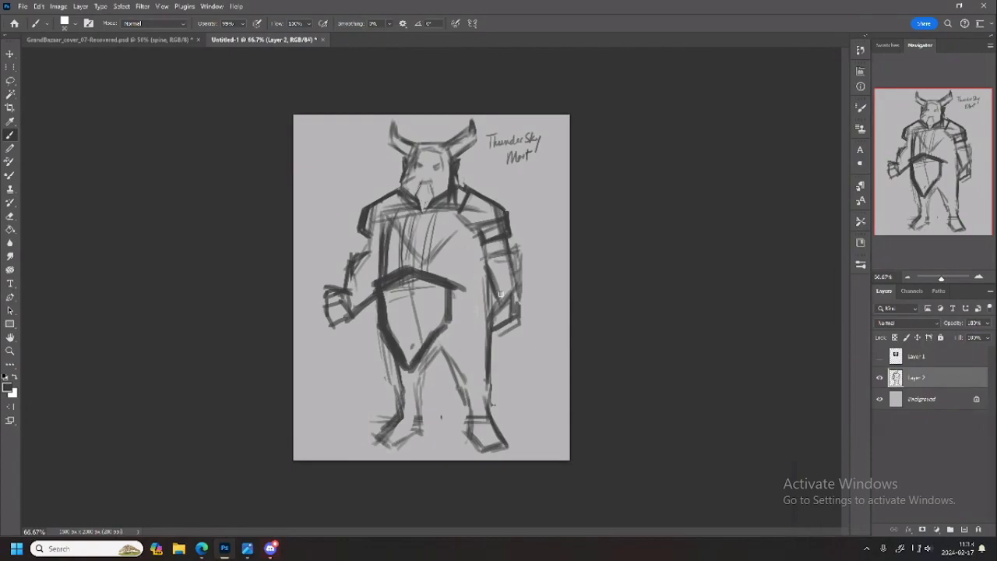
pyautogui.moveTo(456, 286)
pyautogui.mouseDown()
pyautogui.moveTo(478, 297)
pyautogui.moveTo(481, 327)
pyautogui.moveTo(489, 289)
pyautogui.moveTo(491, 316)
pyautogui.mouseUp()
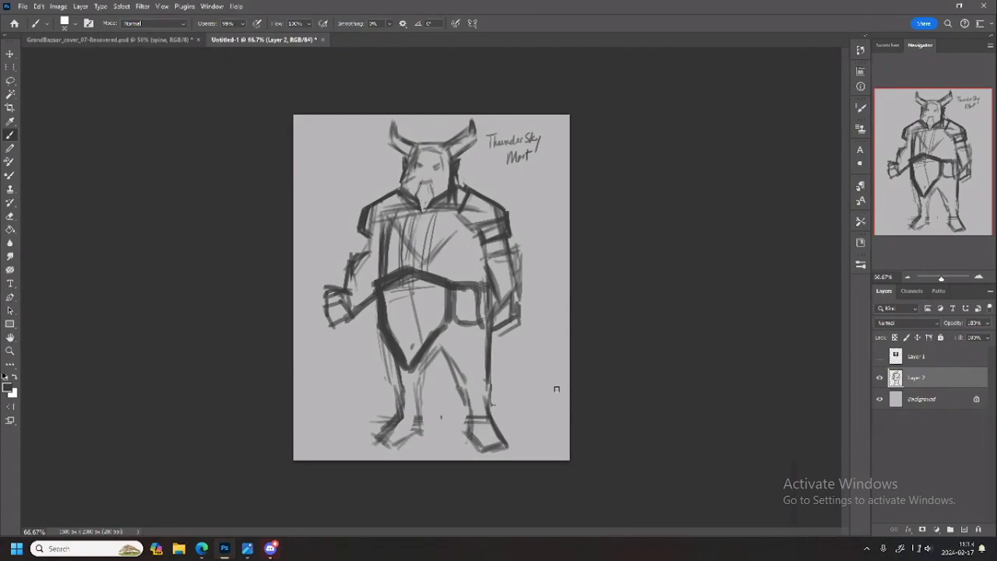
# Taper the whole sketch further towards the head with a second Perspective transform
pyautogui.hotkey('ctrl', 't')
pyautogui.rightClick(400, 166)
pyautogui.click(436, 222)
pyautogui.moveTo(323, 118); pyautogui.dragTo(333, 119)
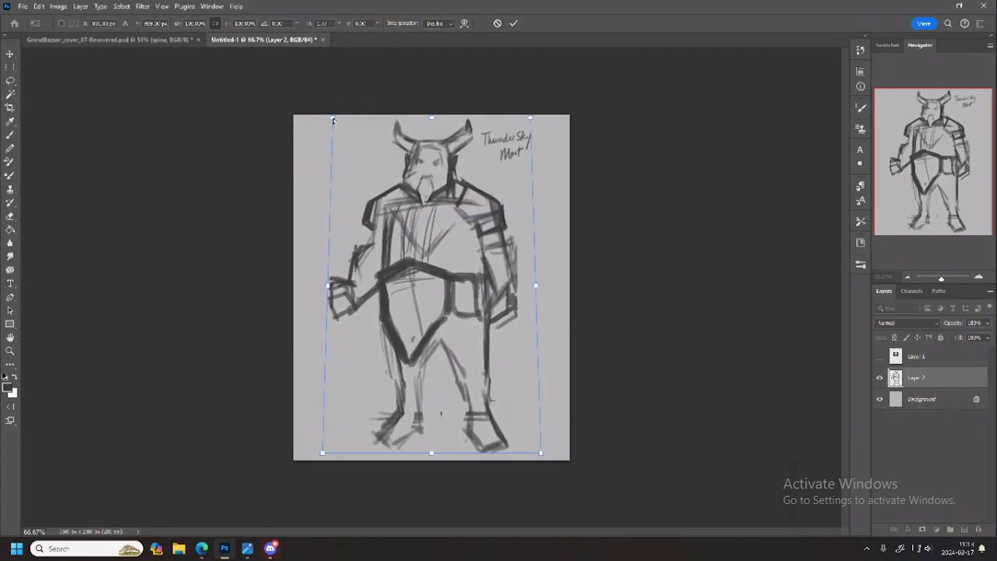
pyautogui.press('Return')
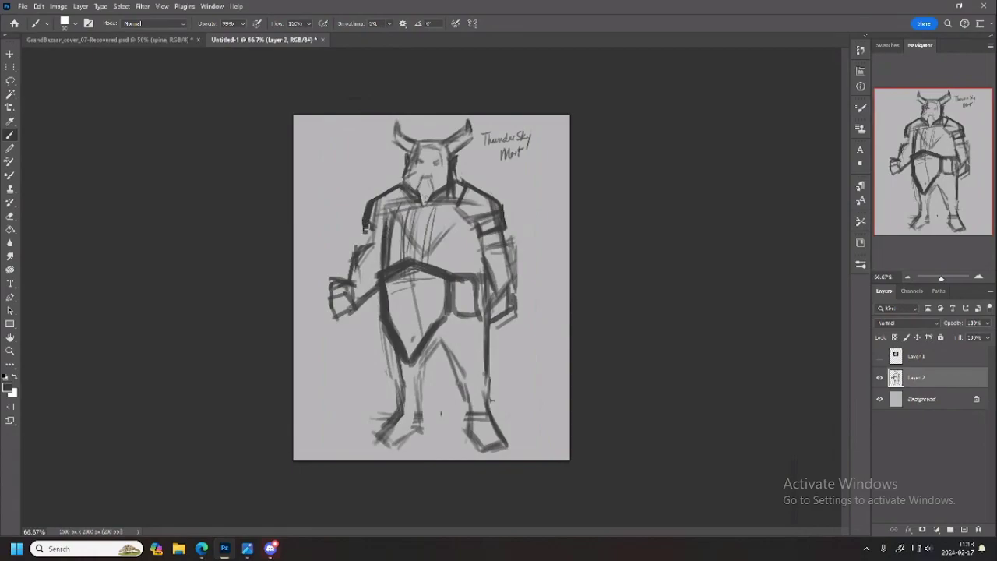
# Extend the left-side upper arm, replace its forearm and hand with a thick bent outline, and erase the right-side forearm below the shoulder plate
pyautogui.moveTo(367, 225); pyautogui.dragTo(372, 251)
pyautogui.press('e')
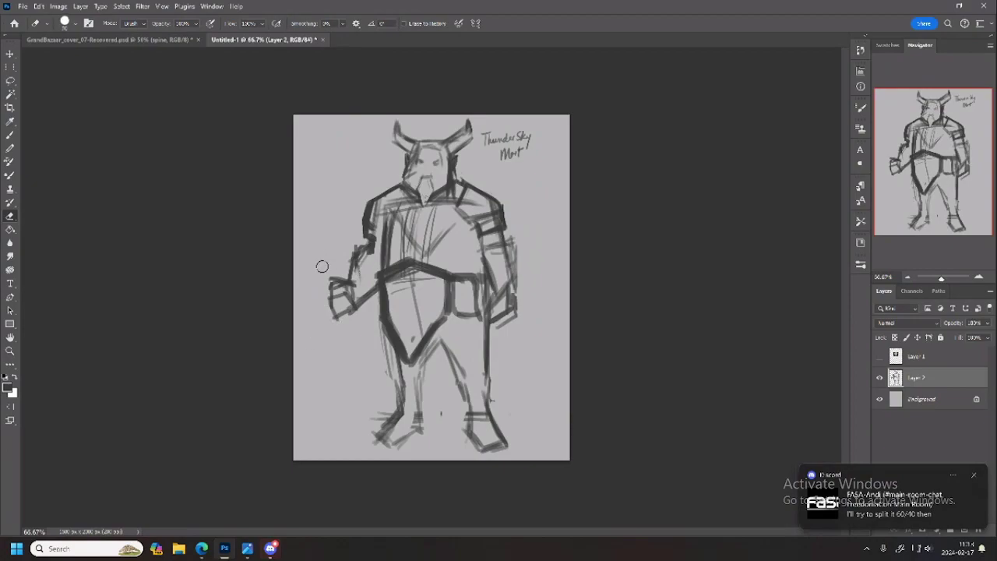
pyautogui.moveTo(345, 275)
pyautogui.mouseDown()
pyautogui.moveTo(345, 308)
pyautogui.moveTo(349, 295)
pyautogui.moveTo(335, 301)
pyautogui.moveTo(344, 273)
pyautogui.moveTo(349, 299)
pyautogui.moveTo(361, 247)
pyautogui.moveTo(356, 314)
pyautogui.mouseUp()
pyautogui.press('b')
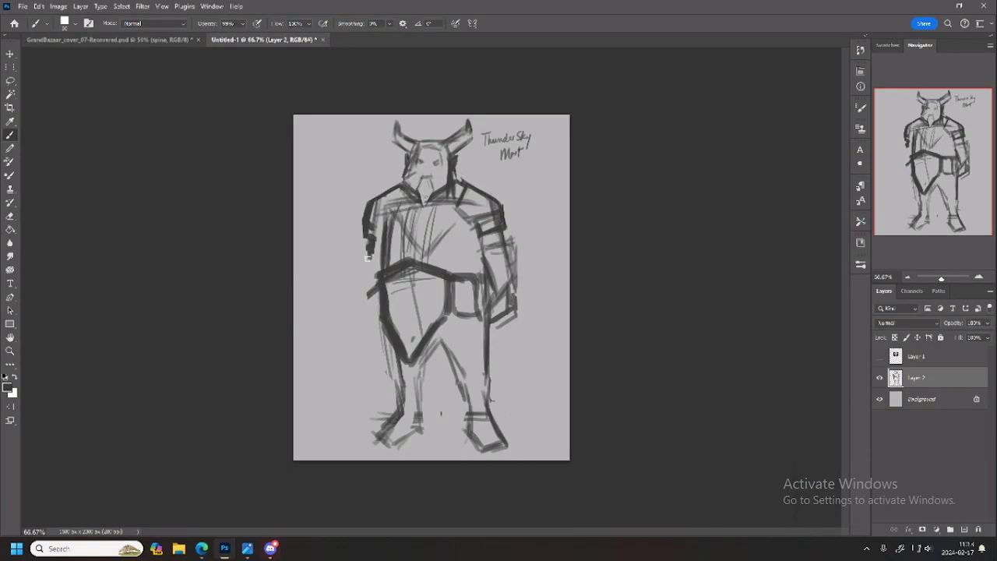
pyautogui.moveTo(367, 261)
pyautogui.mouseDown()
pyautogui.moveTo(345, 304)
pyautogui.moveTo(366, 259)
pyautogui.moveTo(344, 307)
pyautogui.moveTo(372, 296)
pyautogui.moveTo(350, 289)
pyautogui.moveTo(370, 254)
pyautogui.mouseUp()
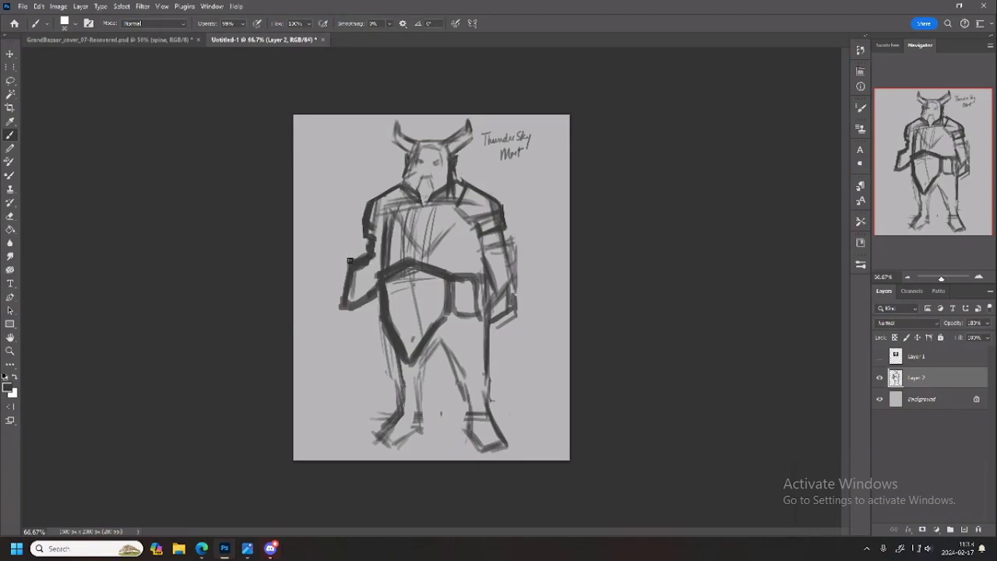
pyautogui.moveTo(350, 261)
pyautogui.mouseDown()
pyautogui.moveTo(333, 279)
pyautogui.moveTo(340, 299)
pyautogui.moveTo(369, 236)
pyautogui.moveTo(332, 288)
pyautogui.moveTo(373, 291)
pyautogui.moveTo(346, 303)
pyautogui.moveTo(366, 253)
pyautogui.moveTo(332, 312)
pyautogui.mouseUp()
pyautogui.press('e')
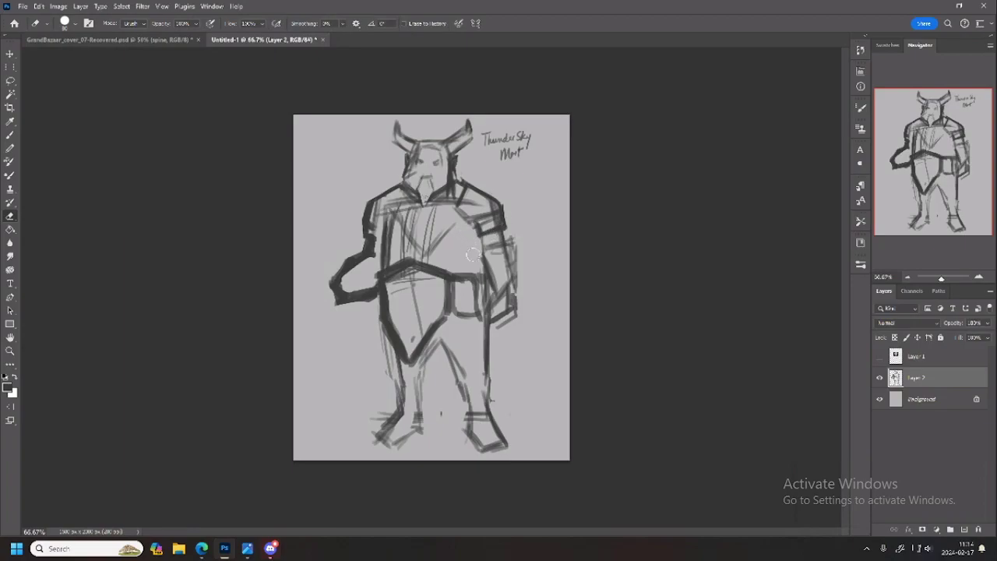
pyautogui.moveTo(490, 243)
pyautogui.mouseDown()
pyautogui.moveTo(499, 287)
pyautogui.moveTo(519, 260)
pyautogui.moveTo(503, 324)
pyautogui.moveTo(492, 270)
pyautogui.moveTo(500, 306)
pyautogui.mouseUp()
# Try an angular fist shape at the end of the bent left-side forearm
pyautogui.press('b')
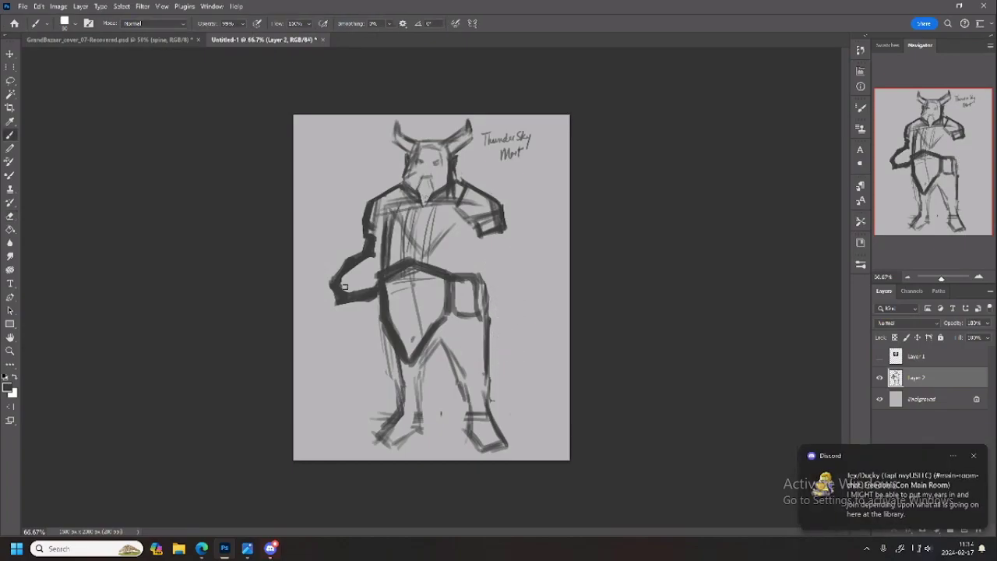
pyautogui.moveTo(332, 276)
pyautogui.mouseDown()
pyautogui.moveTo(340, 283)
pyautogui.moveTo(319, 279)
pyautogui.moveTo(334, 267)
pyautogui.moveTo(316, 283)
pyautogui.moveTo(327, 308)
pyautogui.moveTo(347, 300)
pyautogui.moveTo(320, 288)
pyautogui.moveTo(337, 274)
pyautogui.mouseUp()
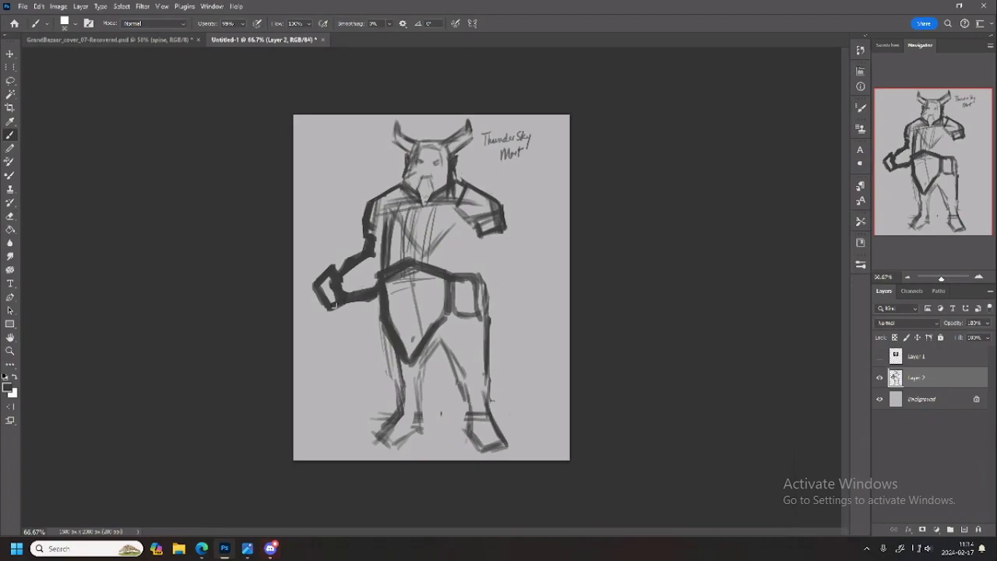
pyautogui.moveTo(341, 281)
pyautogui.mouseDown()
pyautogui.moveTo(347, 297)
pyautogui.moveTo(326, 310)
pyautogui.mouseUp()
pyautogui.press('e')
pyautogui.moveTo(324, 280)
pyautogui.mouseDown()
pyautogui.moveTo(316, 300)
pyautogui.moveTo(319, 265)
pyautogui.mouseUp()
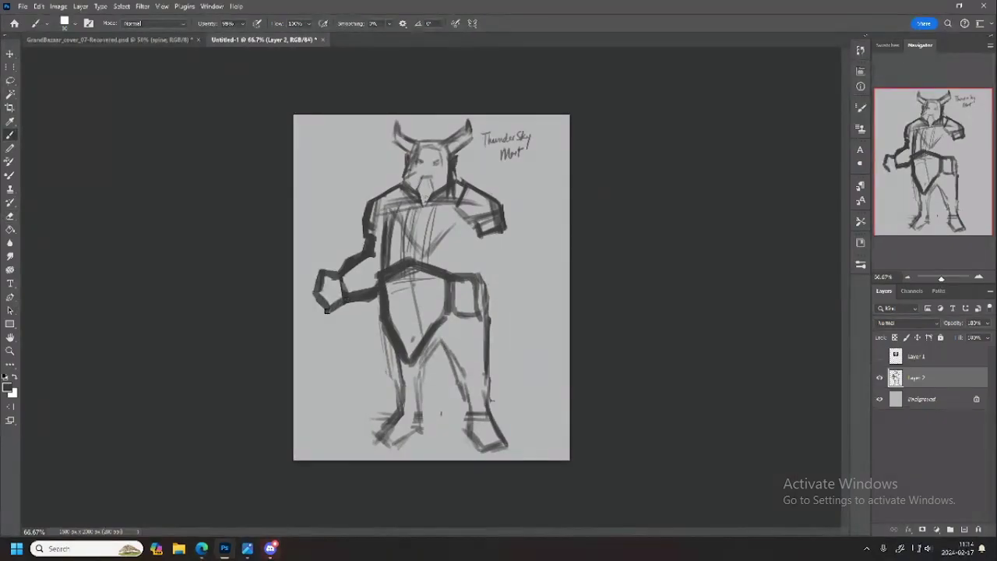
pyautogui.moveTo(331, 308); pyautogui.dragTo(345, 298)
pyautogui.hotkey('ctrl', 'z')
pyautogui.hotkey('ctrl', 'z')
pyautogui.hotkey('ctrl', 'z')
# Replace the bent left-side forearm with one hanging downwards, and block in the right-side shoulder plate and elbow with thick strokes
pyautogui.press('e')
pyautogui.moveTo(321, 306)
pyautogui.mouseDown()
pyautogui.moveTo(320, 266)
pyautogui.moveTo(340, 310)
pyautogui.moveTo(350, 270)
pyautogui.moveTo(366, 276)
pyautogui.moveTo(356, 259)
pyautogui.moveTo(364, 293)
pyautogui.mouseUp()
pyautogui.press('b')
pyautogui.moveTo(365, 254)
pyautogui.mouseDown()
pyautogui.moveTo(350, 313)
pyautogui.moveTo(373, 316)
pyautogui.moveTo(354, 312)
pyautogui.moveTo(361, 255)
pyautogui.moveTo(354, 309)
pyautogui.moveTo(367, 308)
pyautogui.mouseUp()
pyautogui.moveTo(495, 239)
pyautogui.mouseDown()
pyautogui.moveTo(499, 249)
pyautogui.moveTo(479, 264)
pyautogui.moveTo(507, 263)
pyautogui.mouseUp()
pyautogui.moveTo(466, 181)
pyautogui.mouseDown()
pyautogui.moveTo(505, 212)
pyautogui.moveTo(511, 280)
pyautogui.moveTo(513, 267)
pyautogui.moveTo(499, 263)
pyautogui.moveTo(512, 267)
pyautogui.mouseUp()
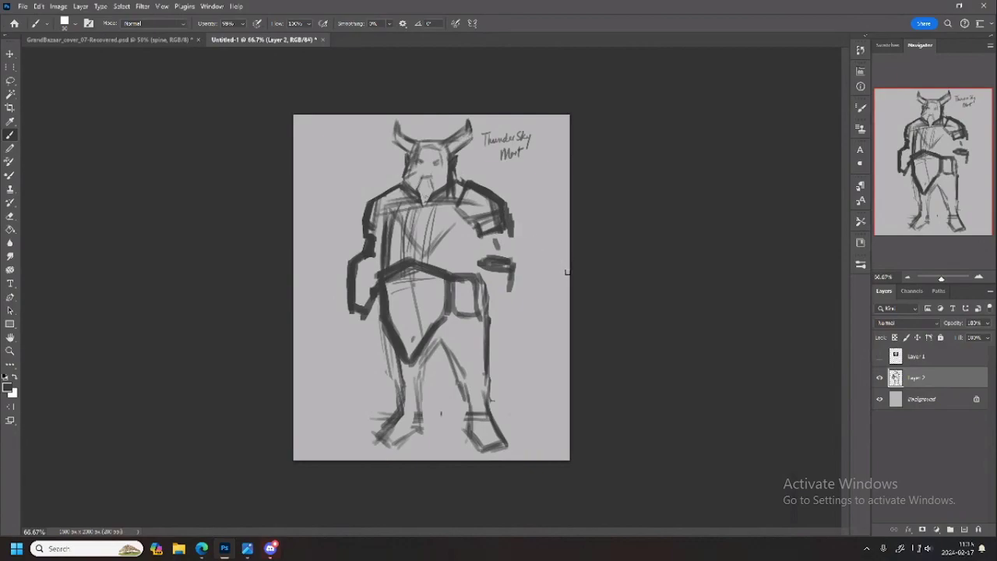
# Outline the breastplate with a heavy curved top edge and thick vertical sides, and strengthen the left-side shoulder plate
pyautogui.moveTo(382, 211)
pyautogui.mouseDown()
pyautogui.moveTo(472, 203)
pyautogui.moveTo(457, 205)
pyautogui.moveTo(481, 231)
pyautogui.mouseUp()
pyautogui.moveTo(392, 189)
pyautogui.mouseDown()
pyautogui.moveTo(370, 237)
pyautogui.moveTo(362, 216)
pyautogui.mouseUp()
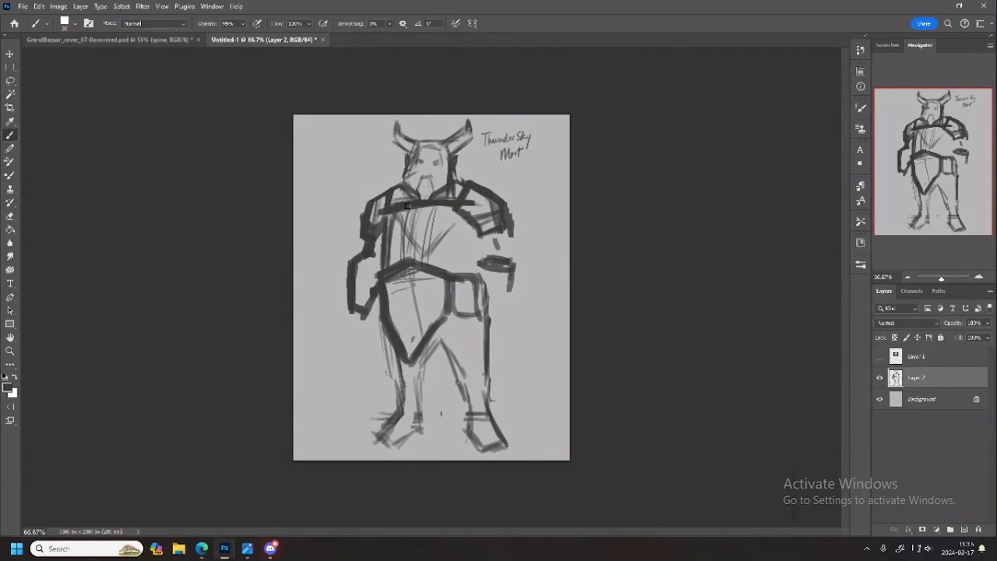
pyautogui.moveTo(407, 205)
pyautogui.mouseDown()
pyautogui.moveTo(447, 268)
pyautogui.moveTo(455, 205)
pyautogui.mouseUp()
pyautogui.moveTo(456, 207); pyautogui.dragTo(452, 279)
pyautogui.moveTo(383, 219); pyautogui.dragTo(383, 269)
pyautogui.moveTo(454, 215)
pyautogui.mouseDown()
pyautogui.moveTo(456, 278)
pyautogui.moveTo(455, 244)
pyautogui.mouseUp()
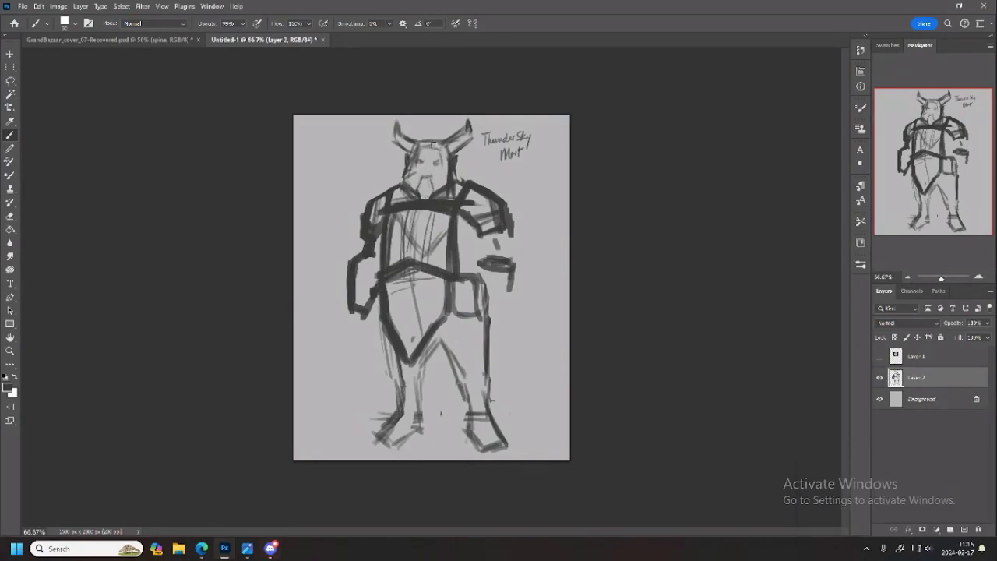
# Erase the old facial features and beard lines inside the head, and paint two dark eyes
pyautogui.press('e')
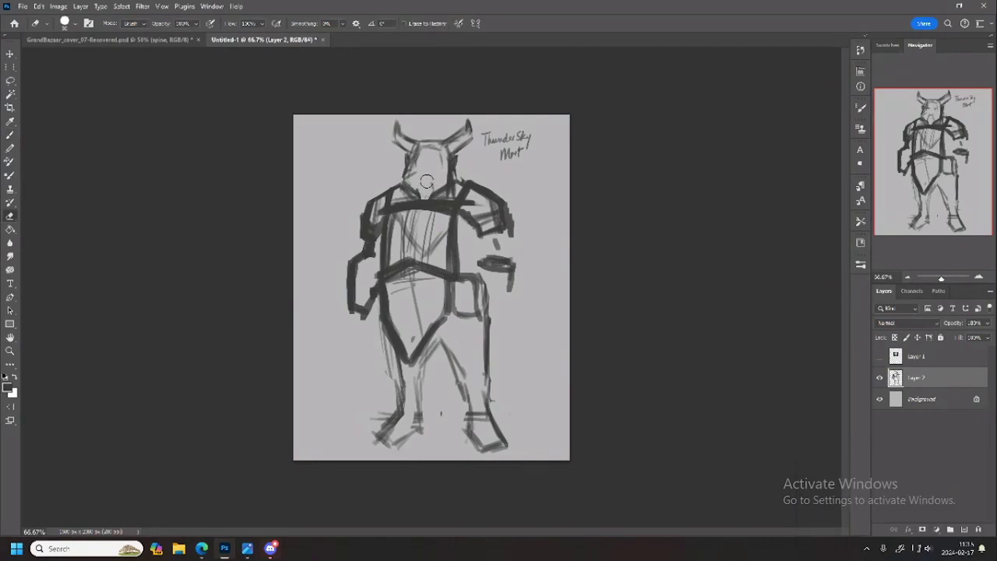
pyautogui.press('b')
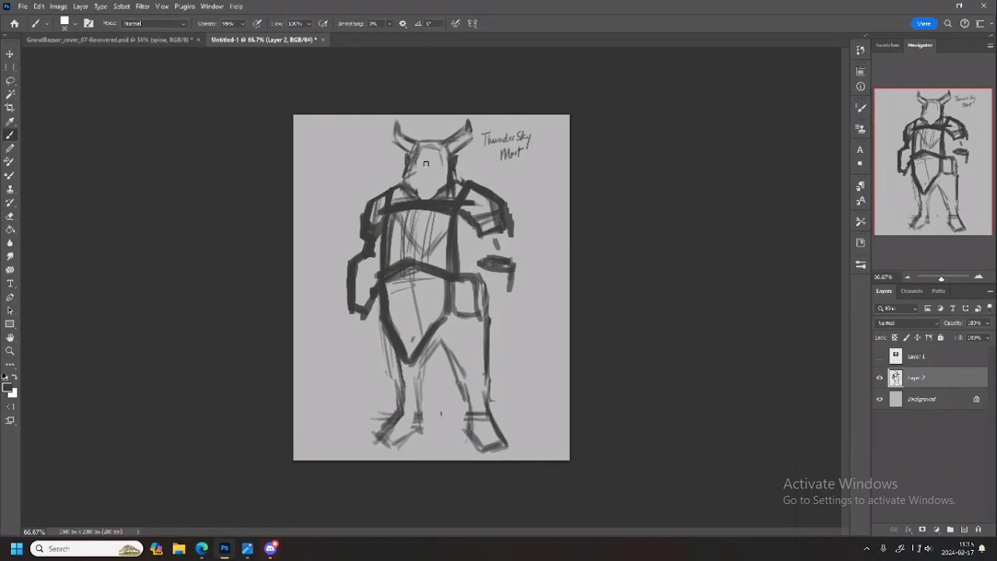
pyautogui.moveTo(417, 164)
pyautogui.mouseDown()
pyautogui.moveTo(445, 165)
pyautogui.moveTo(431, 187)
pyautogui.moveTo(430, 160)
pyautogui.moveTo(429, 191)
pyautogui.mouseUp()
pyautogui.press('e')
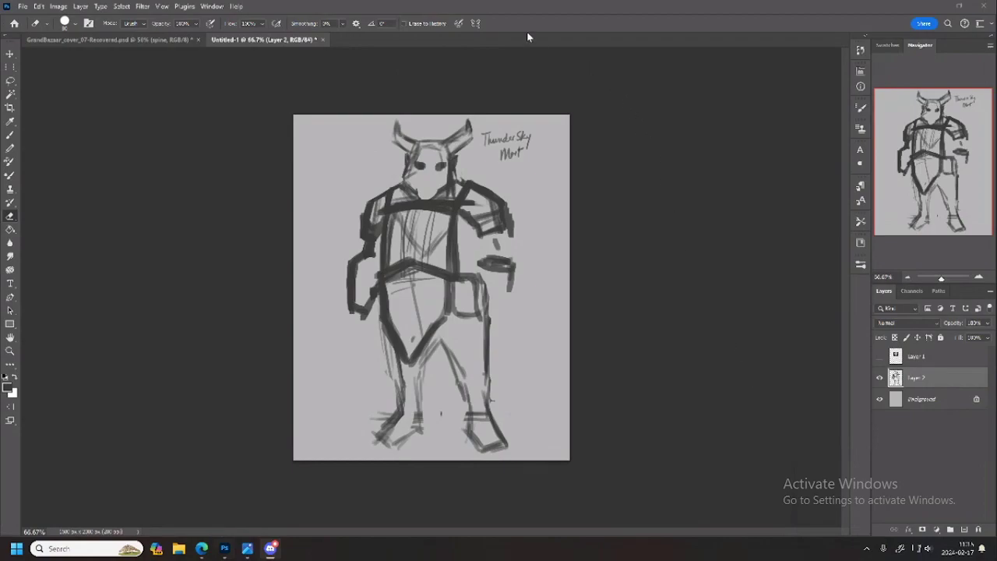
# Paste the bone-and-crystal emblem illustration as a new reference layer, study it up close, and hide it
pyautogui.hotkey('ctrl', 'v')
pyautogui.press('z')
pyautogui.moveTo(436, 320); pyautogui.dragTo(471, 292)
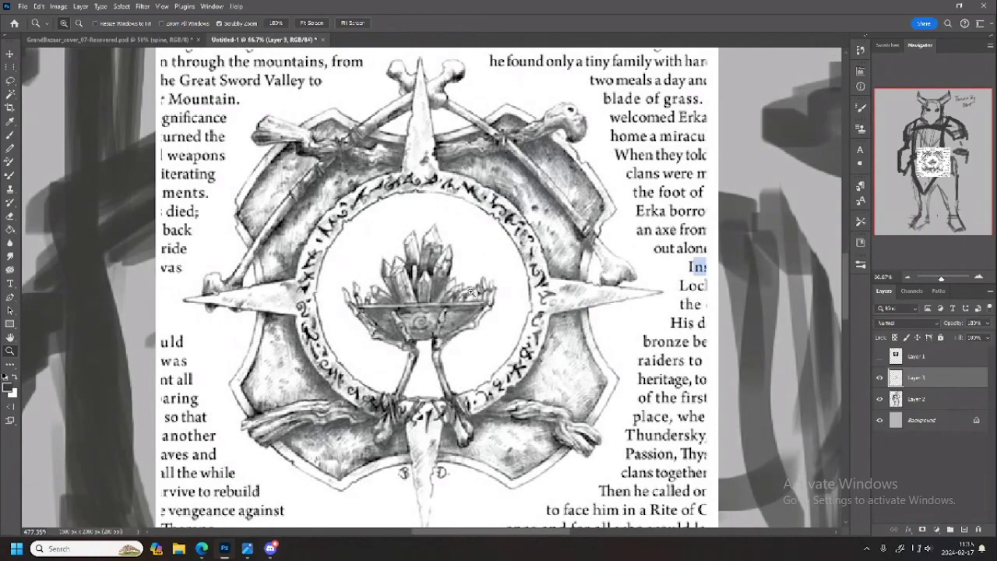
pyautogui.moveTo(470, 292); pyautogui.dragTo(463, 299)
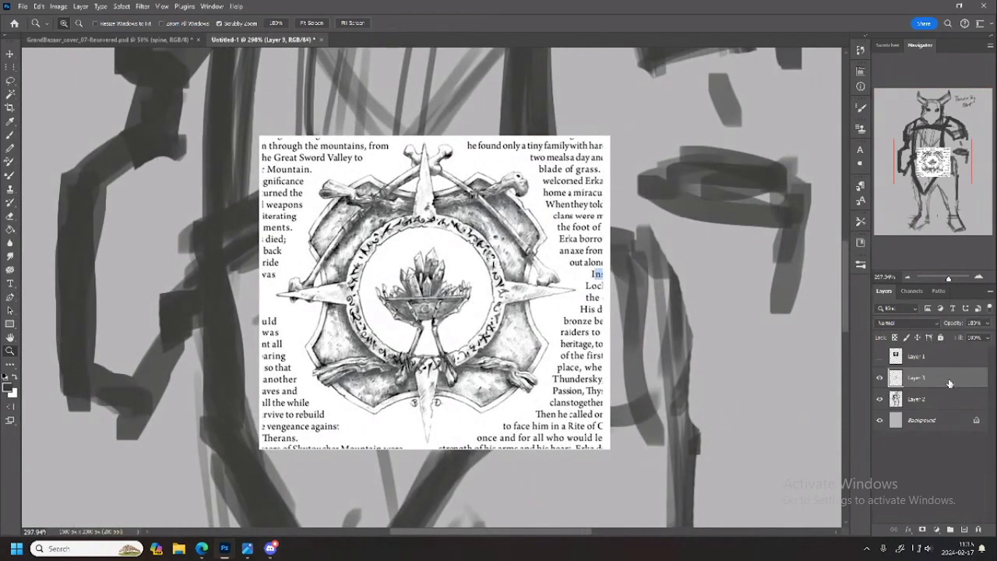
pyautogui.click(880, 378)
# Return to Layer 2 and draw a thick circular emblem on the breastplate's upper left part
pyautogui.moveTo(927, 157); pyautogui.dragTo(935, 140)
pyautogui.moveTo(673, 156); pyautogui.dragTo(656, 156)
pyautogui.moveTo(967, 172); pyautogui.dragTo(971, 165)
pyautogui.press('b')
pyautogui.click(440, 235)
pyautogui.click(504, 206)
pyautogui.click(915, 396)
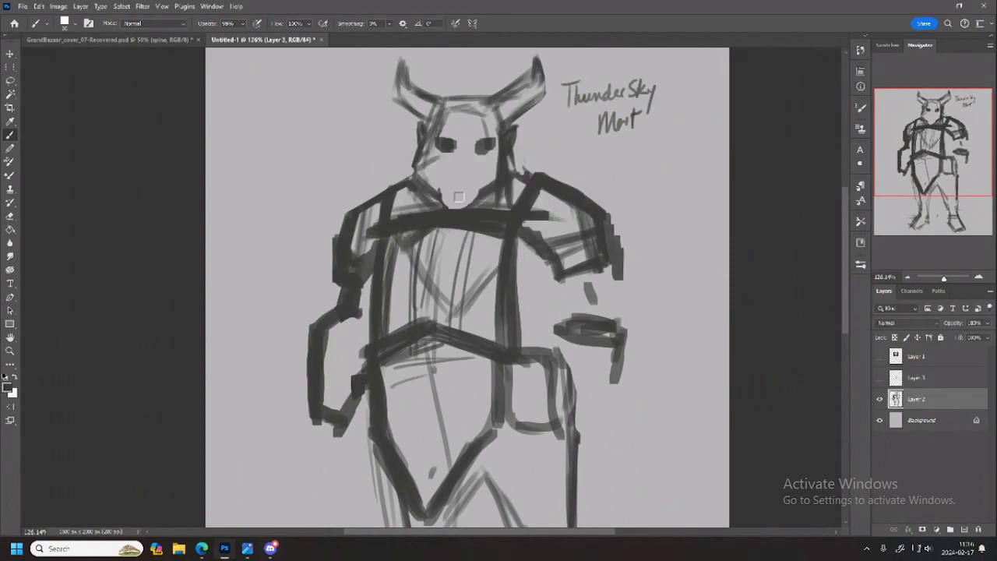
pyautogui.moveTo(405, 269)
pyautogui.mouseDown()
pyautogui.moveTo(440, 226)
pyautogui.moveTo(468, 261)
pyautogui.moveTo(462, 287)
pyautogui.mouseUp()
pyautogui.moveTo(396, 268)
pyautogui.mouseDown()
pyautogui.moveTo(452, 288)
pyautogui.moveTo(462, 257)
pyautogui.moveTo(428, 229)
pyautogui.mouseUp()
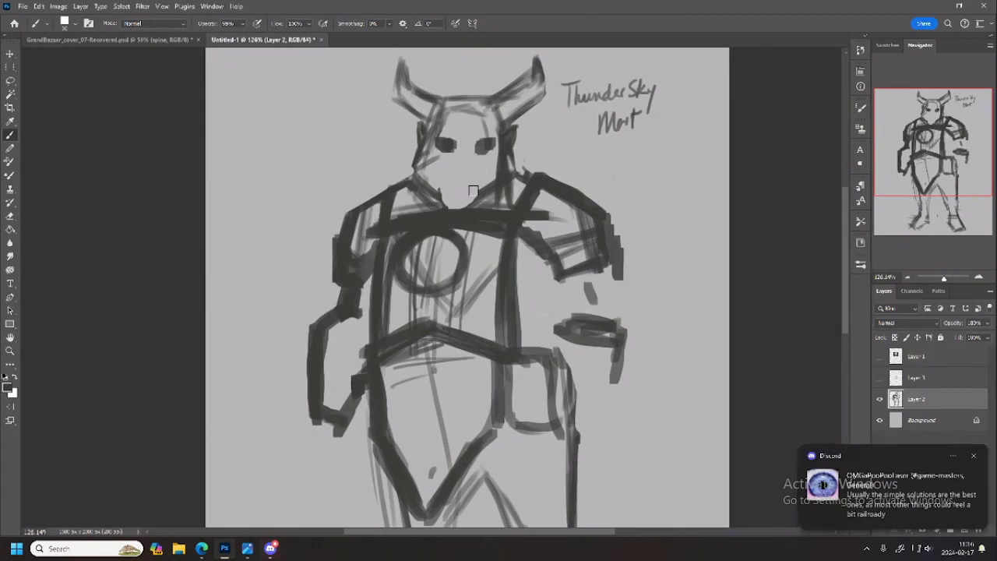
# Carve the chin into a pointed beard tip overlapping the collar, using a smaller eraser
pyautogui.press('e')
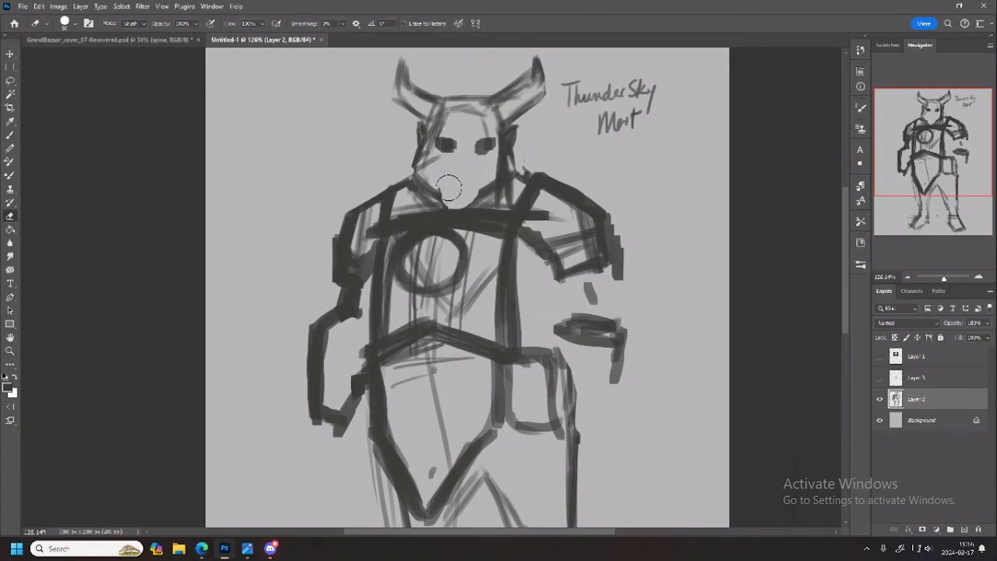
pyautogui.press('[')
pyautogui.press('[')
pyautogui.press('[')
pyautogui.press('[')
pyautogui.press('[')
pyautogui.moveTo(443, 188); pyautogui.dragTo(442, 210)
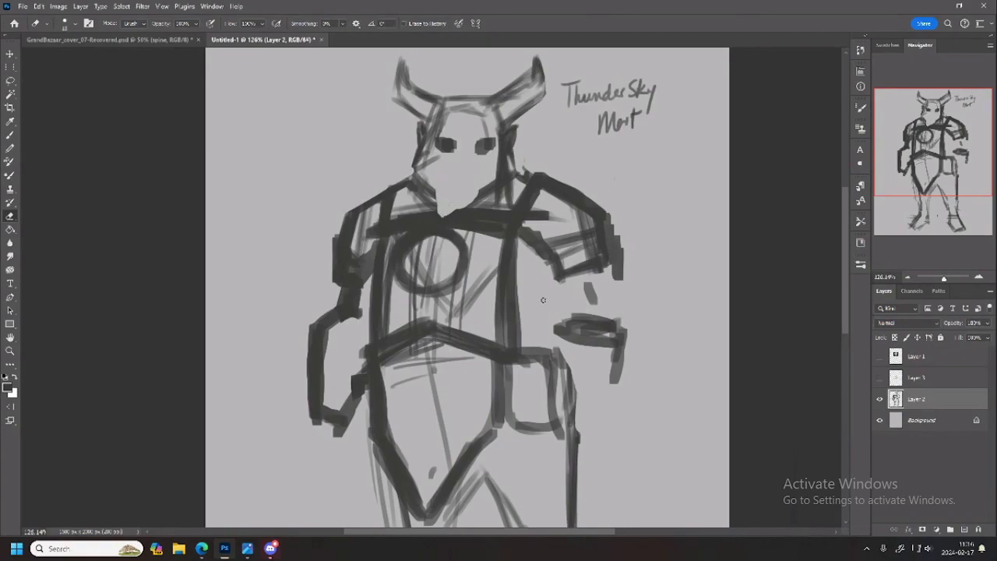
# Add dark shapes along the torso's right edge beneath the arm, and erase light highlights inside them
pyautogui.press('b')
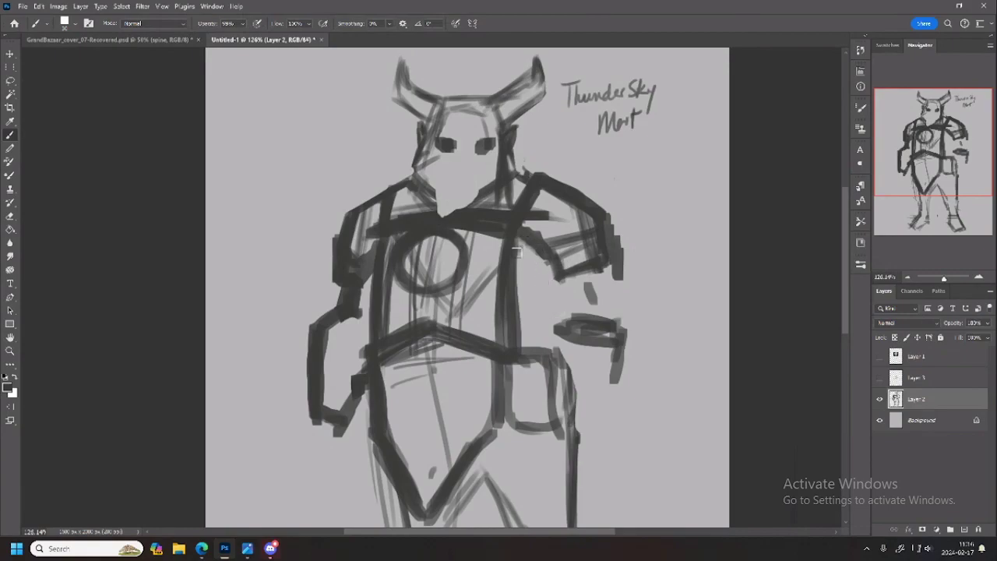
pyautogui.moveTo(514, 253)
pyautogui.mouseDown()
pyautogui.moveTo(524, 339)
pyautogui.moveTo(520, 312)
pyautogui.moveTo(520, 334)
pyautogui.moveTo(518, 326)
pyautogui.mouseUp()
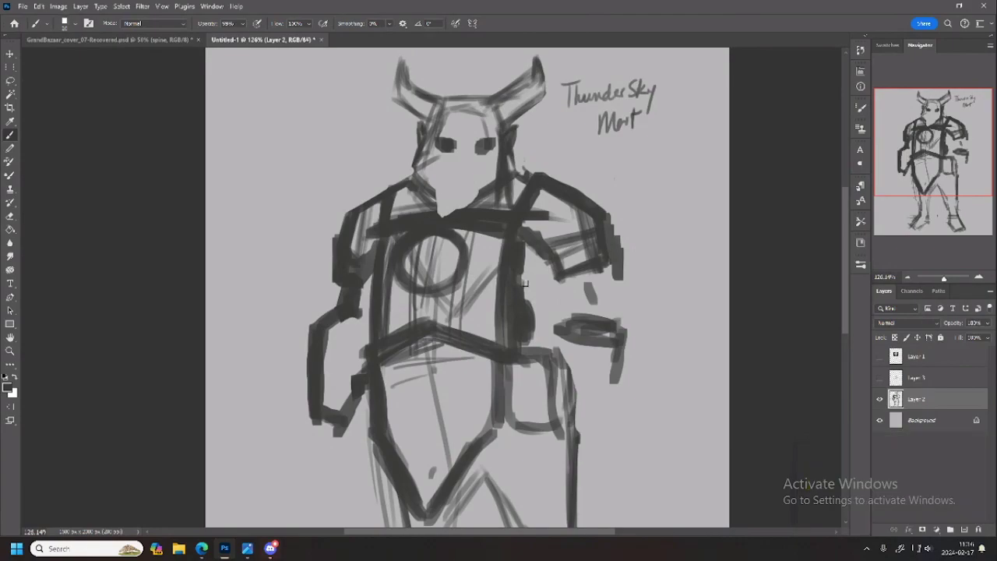
pyautogui.press('e')
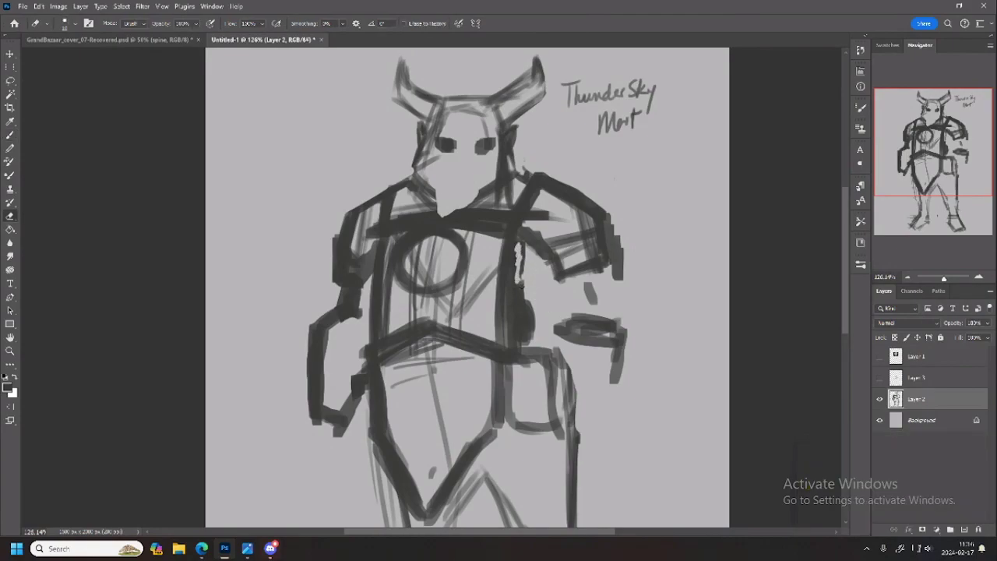
pyautogui.moveTo(520, 308); pyautogui.dragTo(528, 340)
# Draw an angular nose with nostrils below the eyes, and a curved band across the forehead between the horns
pyautogui.press('b')
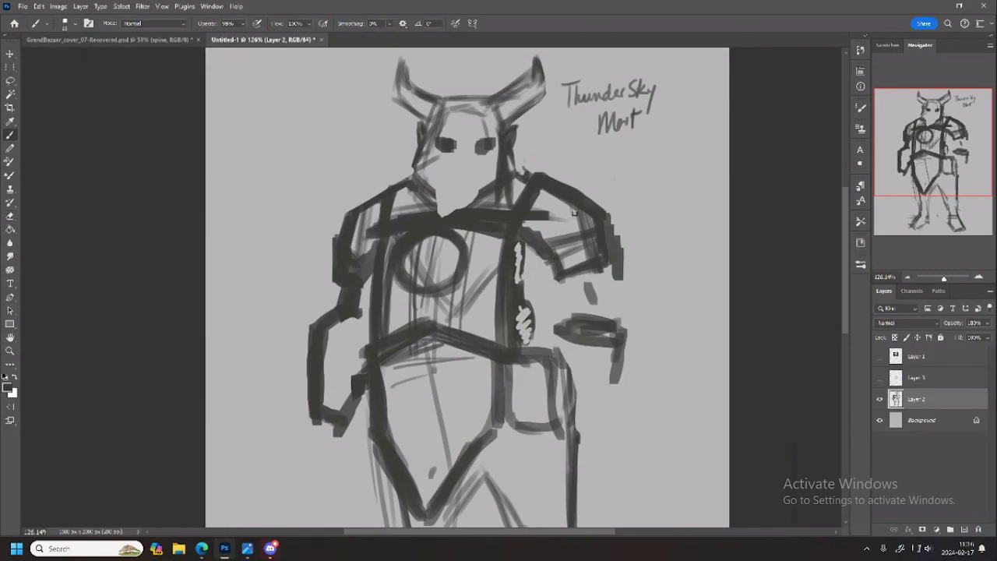
pyautogui.moveTo(463, 146)
pyautogui.mouseDown()
pyautogui.moveTo(474, 156)
pyautogui.moveTo(456, 158)
pyautogui.mouseUp()
pyautogui.moveTo(476, 166); pyautogui.dragTo(472, 168)
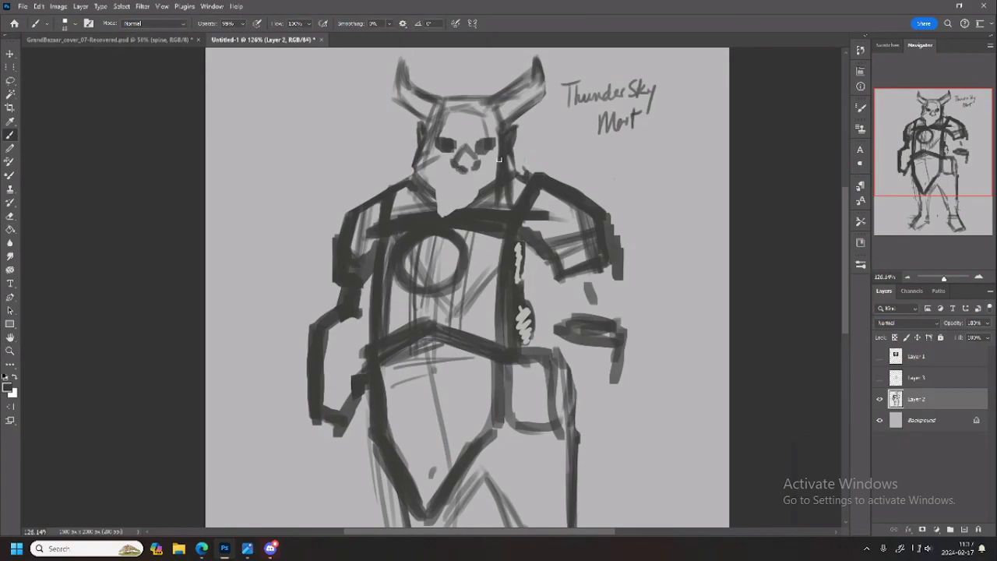
pyautogui.moveTo(446, 105)
pyautogui.mouseDown()
pyautogui.moveTo(475, 111)
pyautogui.moveTo(489, 99)
pyautogui.moveTo(448, 97)
pyautogui.moveTo(483, 95)
pyautogui.moveTo(463, 113)
pyautogui.mouseUp()
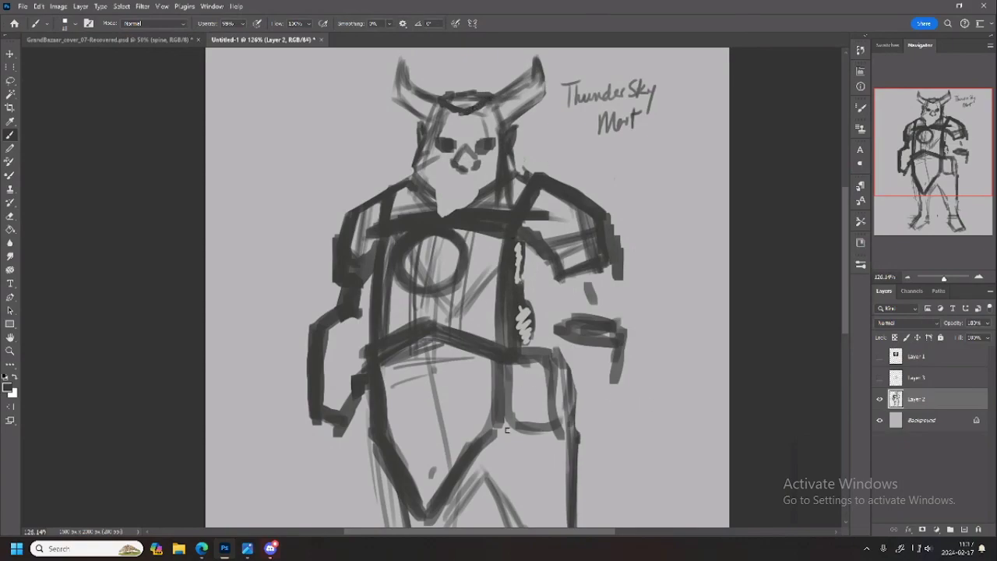
# Erase the circular chest emblem with a larger eraser, cutting light vertical strips between the breastplate's fold lines
pyautogui.press('e')
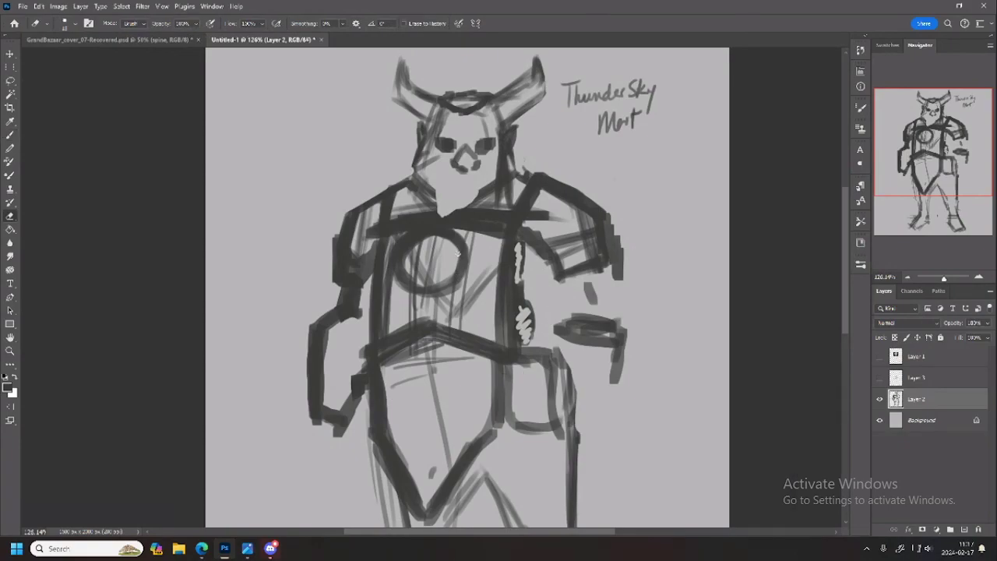
pyautogui.press(']')
pyautogui.press(']')
pyautogui.press(']')
pyautogui.moveTo(465, 246); pyautogui.dragTo(459, 301)
pyautogui.moveTo(458, 236)
pyautogui.mouseDown()
pyautogui.moveTo(448, 291)
pyautogui.moveTo(453, 244)
pyautogui.moveTo(428, 298)
pyautogui.moveTo(424, 266)
pyautogui.moveTo(418, 280)
pyautogui.moveTo(414, 258)
pyautogui.moveTo(399, 296)
pyautogui.mouseUp()
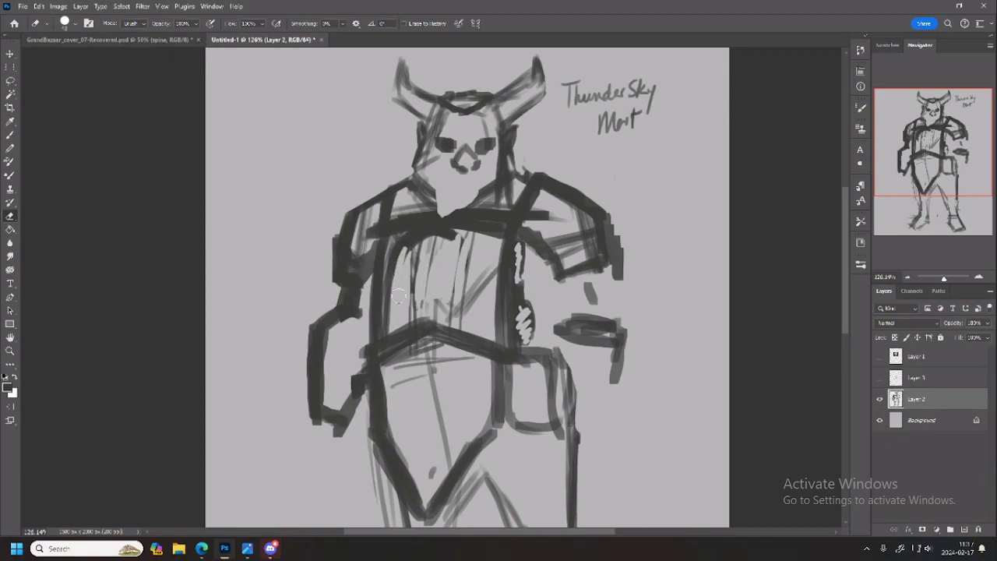
pyautogui.moveTo(398, 296); pyautogui.dragTo(407, 233)
# Darken the strap beside the neck on the left-side shoulder, and add light hatching to the shoulder plate
pyautogui.press('b')
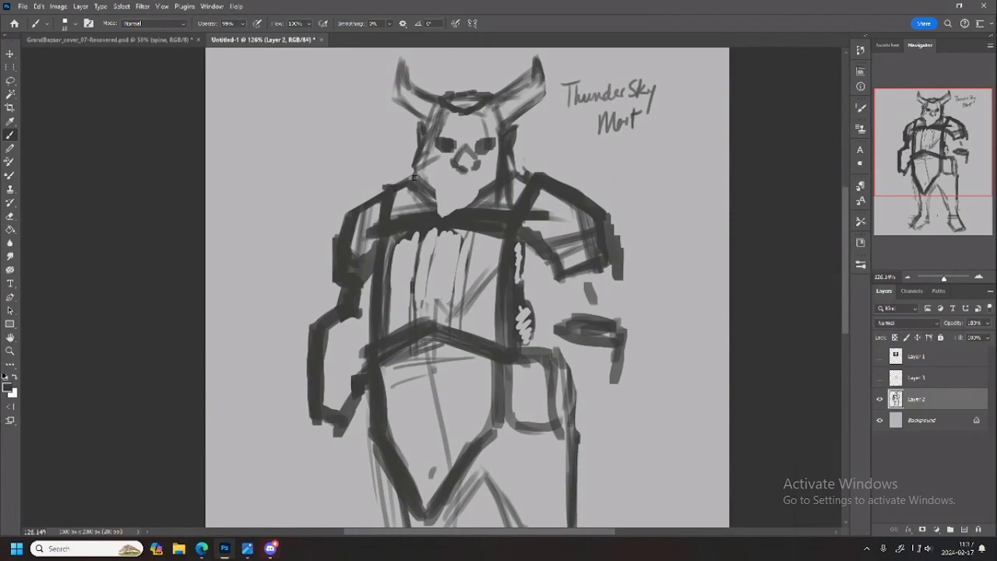
pyautogui.moveTo(406, 180)
pyautogui.mouseDown()
pyautogui.moveTo(373, 194)
pyautogui.moveTo(413, 184)
pyautogui.moveTo(364, 227)
pyautogui.moveTo(413, 195)
pyautogui.moveTo(393, 190)
pyautogui.moveTo(390, 212)
pyautogui.moveTo(409, 181)
pyautogui.moveTo(380, 187)
pyautogui.moveTo(379, 211)
pyautogui.mouseUp()
pyautogui.moveTo(348, 200)
pyautogui.mouseDown()
pyautogui.moveTo(373, 199)
pyautogui.moveTo(345, 206)
pyautogui.moveTo(350, 237)
pyautogui.moveTo(365, 223)
pyautogui.moveTo(363, 254)
pyautogui.mouseUp()
pyautogui.press('e')
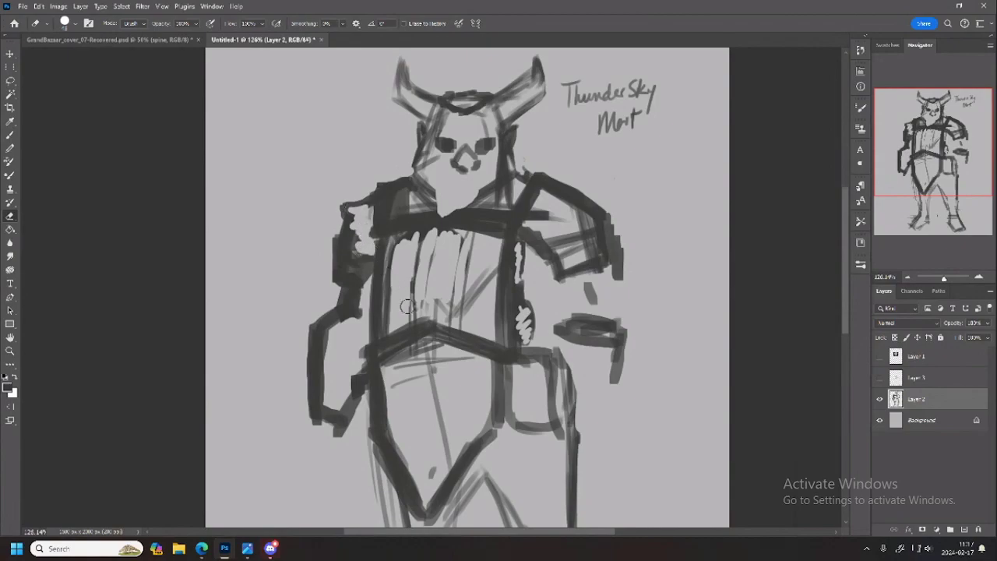
# Draw a drooping moustache below the nose, then lasso the facial features and shrink them slightly with Free Transform
pyautogui.press('b')
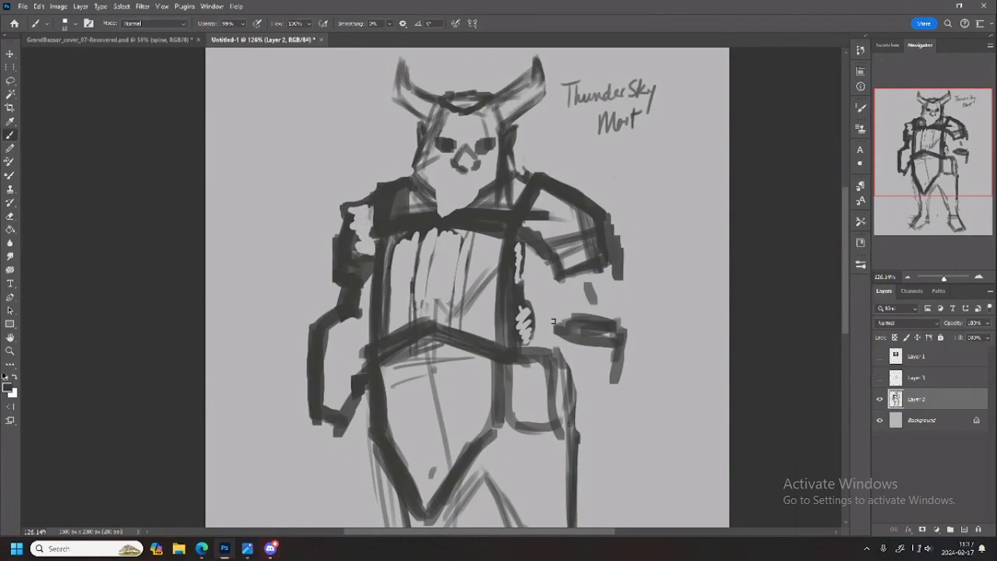
pyautogui.moveTo(450, 168)
pyautogui.mouseDown()
pyautogui.moveTo(438, 195)
pyautogui.moveTo(465, 180)
pyautogui.moveTo(495, 201)
pyautogui.moveTo(495, 188)
pyautogui.mouseUp()
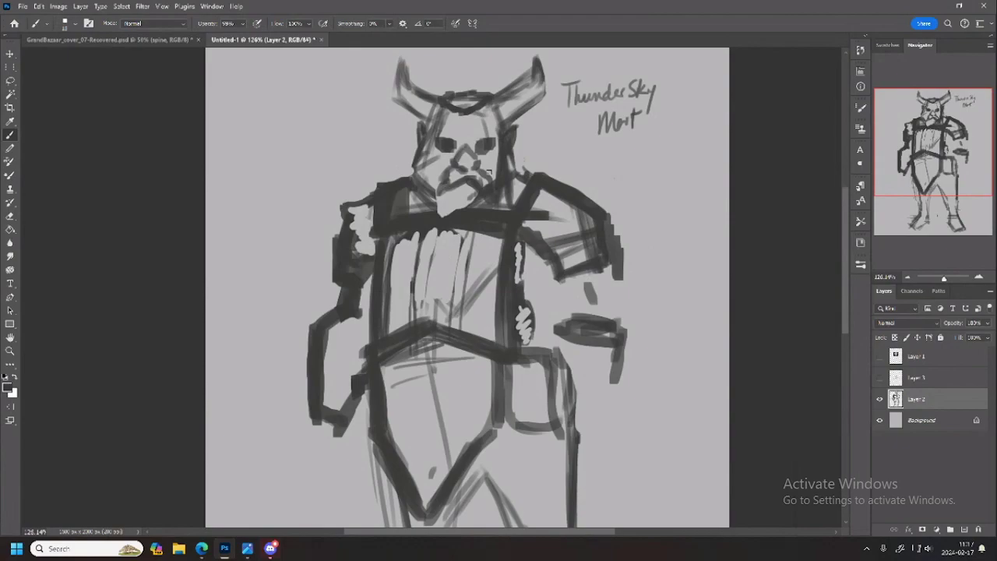
pyautogui.press('l')
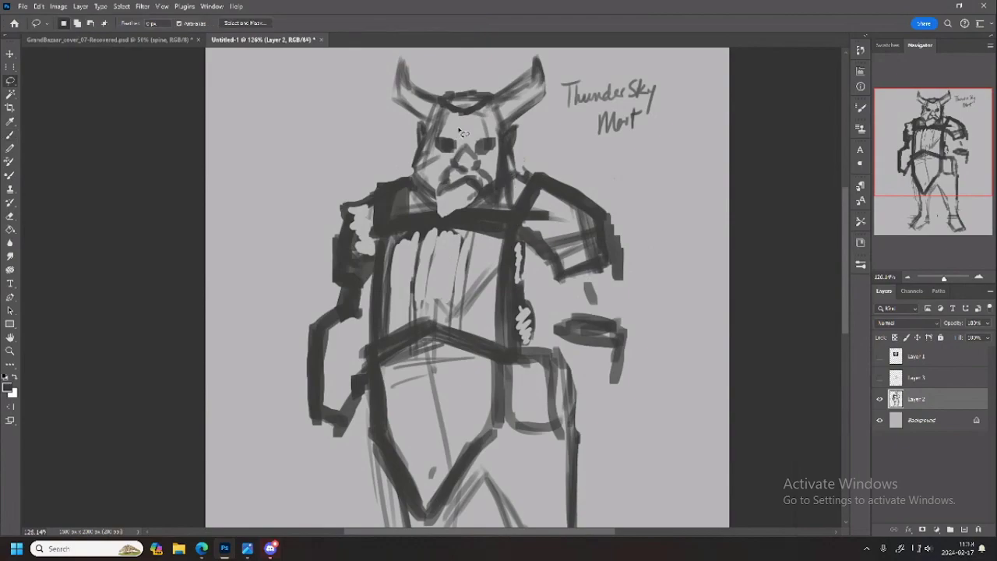
pyautogui.moveTo(439, 170)
pyautogui.mouseDown()
pyautogui.moveTo(442, 209)
pyautogui.moveTo(468, 201)
pyautogui.moveTo(495, 214)
pyautogui.moveTo(477, 121)
pyautogui.mouseUp()
pyautogui.hotkey('ctrl', 't')
pyautogui.moveTo(497, 207); pyautogui.dragTo(474, 167)
pyautogui.press('Return')
pyautogui.hotkey('ctrl', 'd')
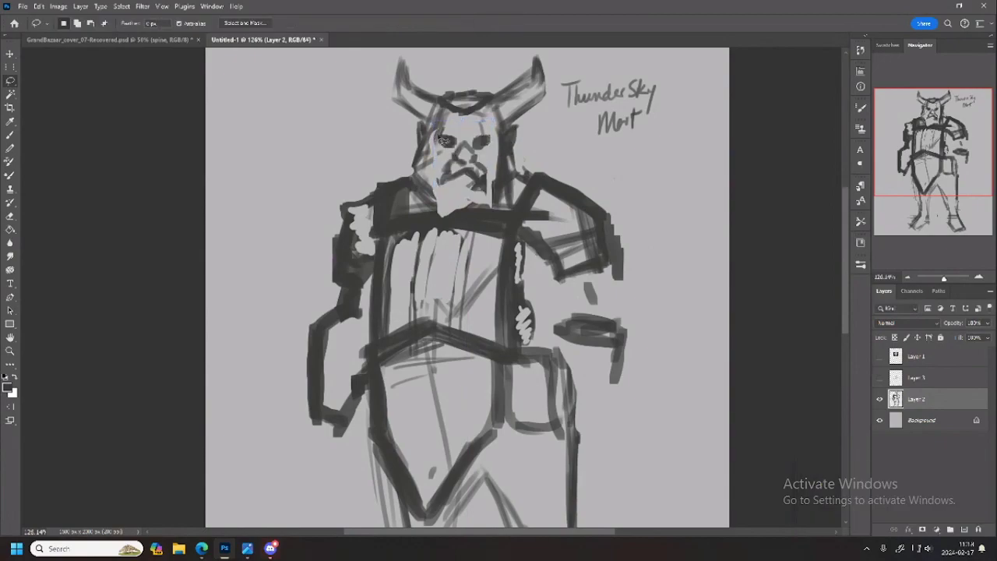
# Paint a thick dark contour down the left side of the face from the forehead band to the jaw
pyautogui.press('b')
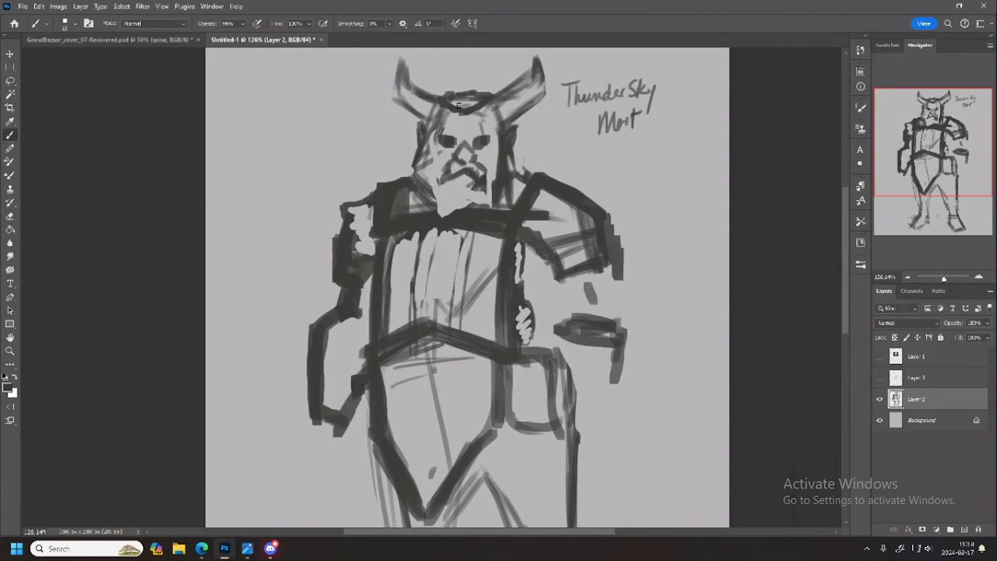
pyautogui.moveTo(444, 111); pyautogui.dragTo(419, 173)
pyautogui.moveTo(437, 128); pyautogui.dragTo(419, 174)
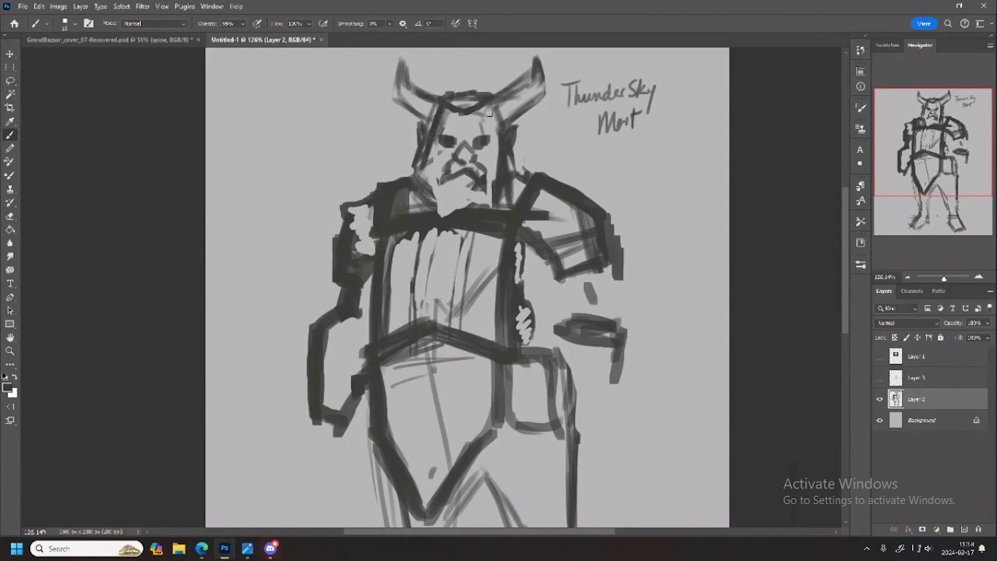
# Darken the right-side contour of the face, and outline the drooping moustache and beard around the mouth with dark strokes
pyautogui.moveTo(491, 117); pyautogui.dragTo(500, 146)
pyautogui.moveTo(490, 111); pyautogui.dragTo(500, 146)
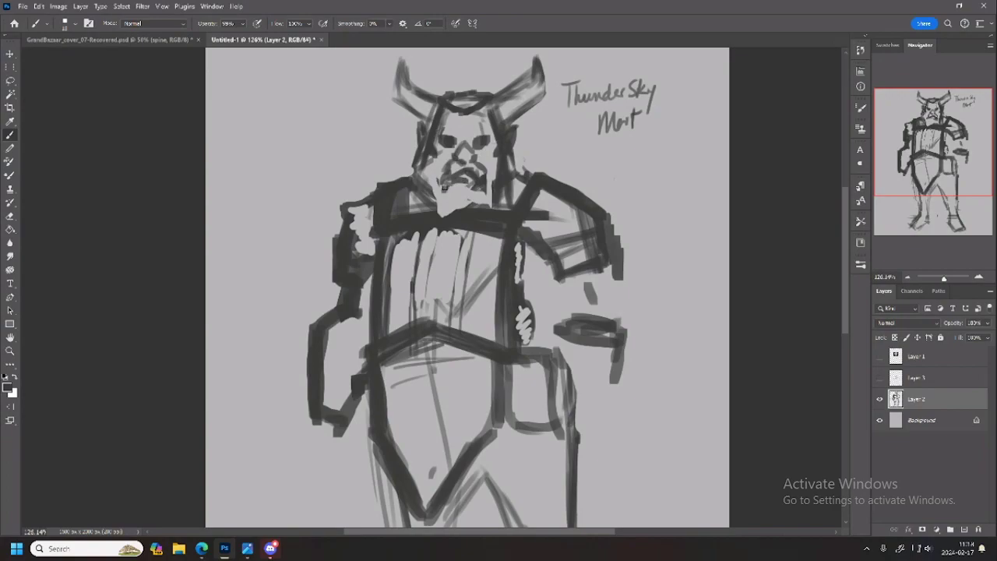
pyautogui.moveTo(441, 188)
pyautogui.mouseDown()
pyautogui.moveTo(441, 210)
pyautogui.moveTo(481, 192)
pyautogui.mouseUp()
pyautogui.moveTo(437, 185); pyautogui.dragTo(438, 209)
pyautogui.moveTo(446, 167); pyautogui.dragTo(435, 184)
pyautogui.moveTo(455, 159)
pyautogui.mouseDown()
pyautogui.moveTo(436, 185)
pyautogui.moveTo(448, 167)
pyautogui.moveTo(485, 186)
pyautogui.moveTo(477, 178)
pyautogui.mouseUp()
# Darken the brows around both eyes and strengthen the base of the nose with short dark strokes
pyautogui.press('e')
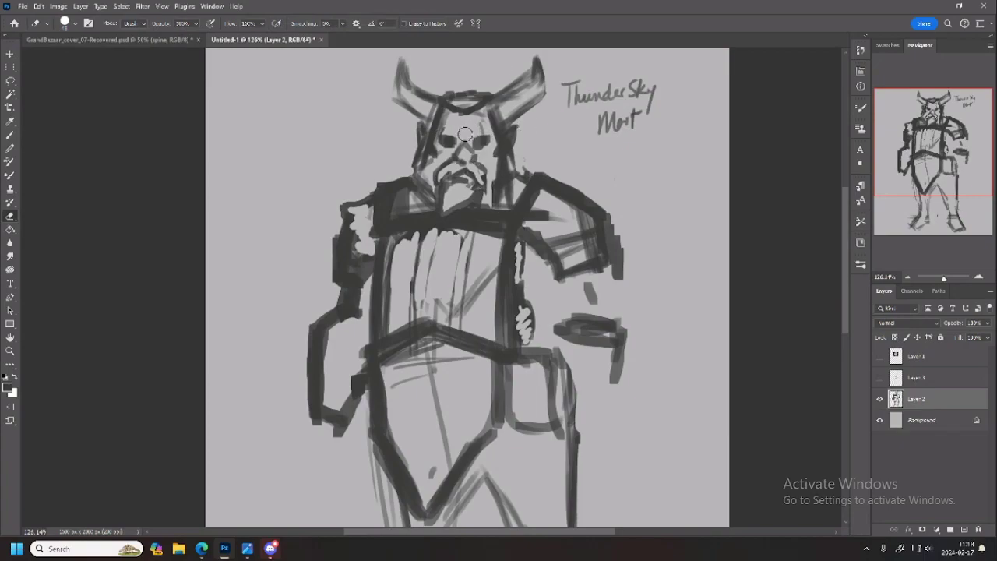
pyautogui.press('b')
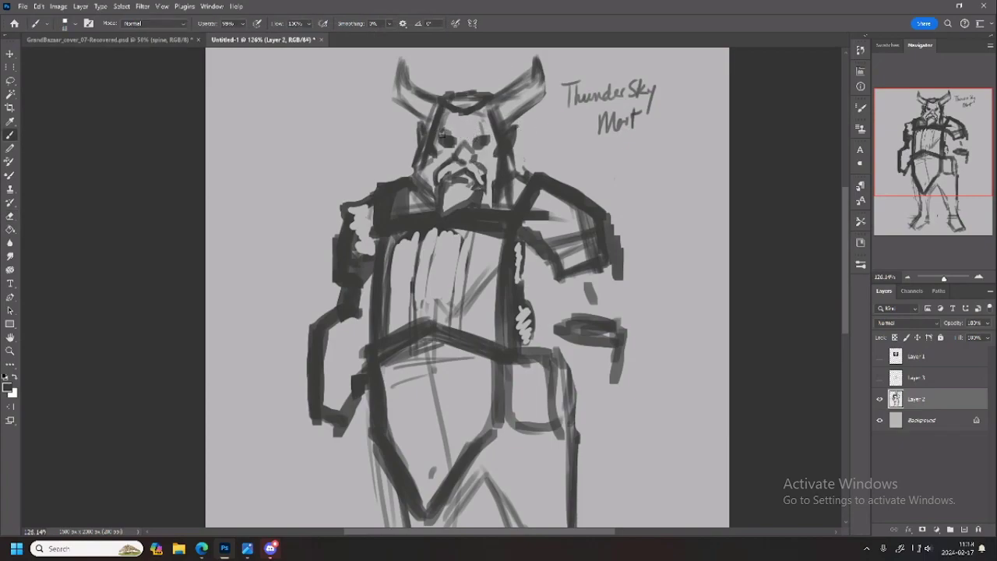
pyautogui.moveTo(475, 139); pyautogui.dragTo(465, 139)
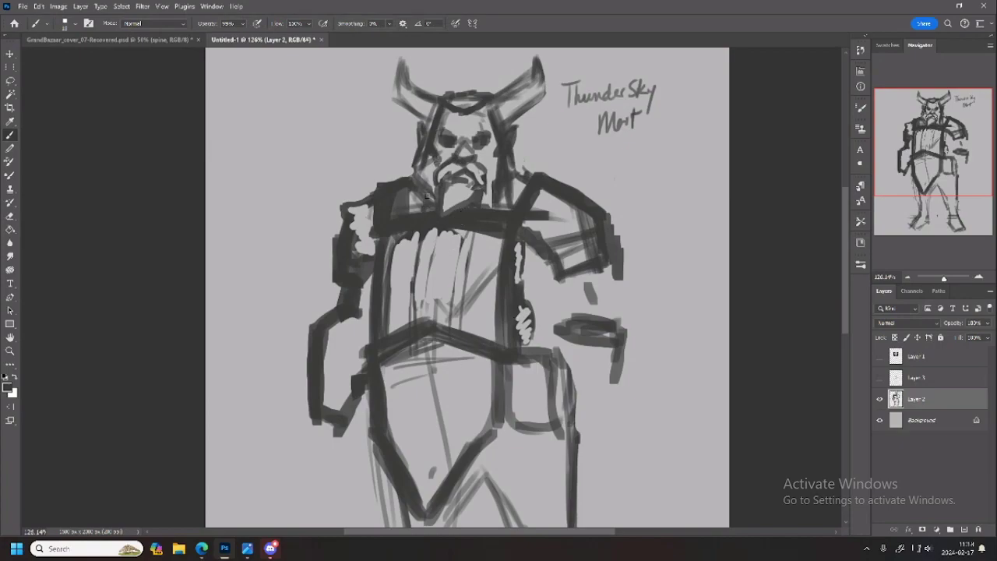
# Erase a light wavy braid down each side of the beard across the collar, and edge both braids with dark strokes
pyautogui.moveTo(428, 193)
pyautogui.mouseDown()
pyautogui.moveTo(415, 209)
pyautogui.moveTo(426, 181)
pyautogui.moveTo(418, 213)
pyautogui.mouseUp()
pyautogui.press('e')
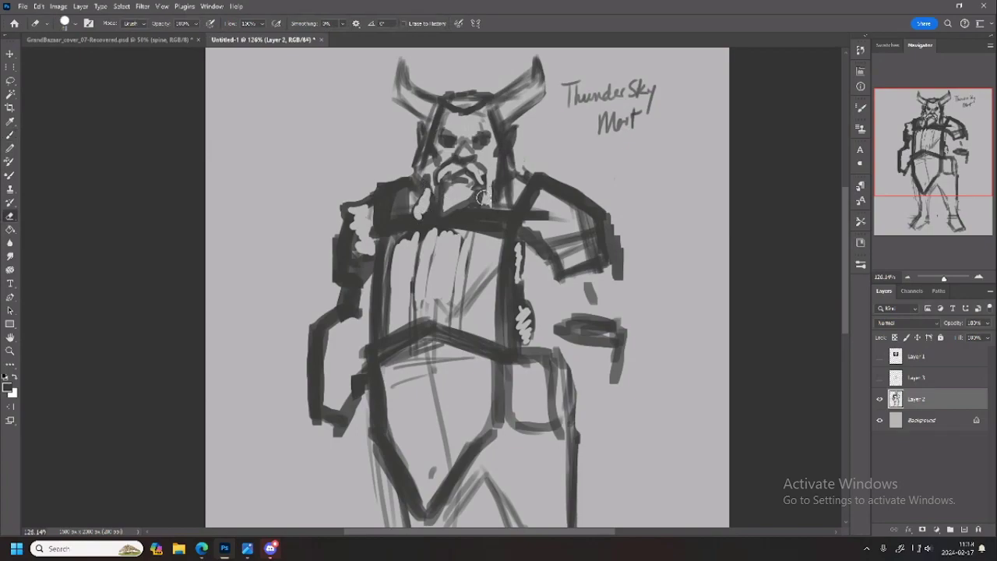
pyautogui.moveTo(483, 199)
pyautogui.mouseDown()
pyautogui.moveTo(477, 232)
pyautogui.moveTo(487, 209)
pyautogui.moveTo(479, 222)
pyautogui.mouseUp()
pyautogui.moveTo(421, 211)
pyautogui.mouseDown()
pyautogui.moveTo(416, 240)
pyautogui.moveTo(426, 261)
pyautogui.mouseUp()
pyautogui.press('b')
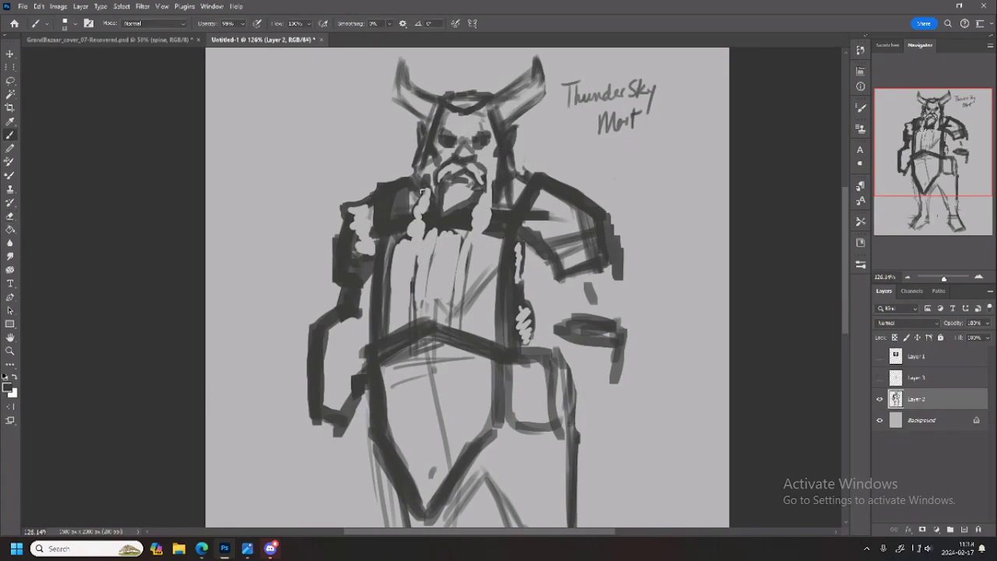
pyautogui.moveTo(421, 190)
pyautogui.mouseDown()
pyautogui.moveTo(408, 238)
pyautogui.moveTo(413, 271)
pyautogui.moveTo(420, 262)
pyautogui.mouseUp()
pyautogui.moveTo(475, 239)
pyautogui.mouseDown()
pyautogui.moveTo(466, 268)
pyautogui.moveTo(485, 233)
pyautogui.moveTo(489, 246)
pyautogui.moveTo(460, 231)
pyautogui.mouseUp()
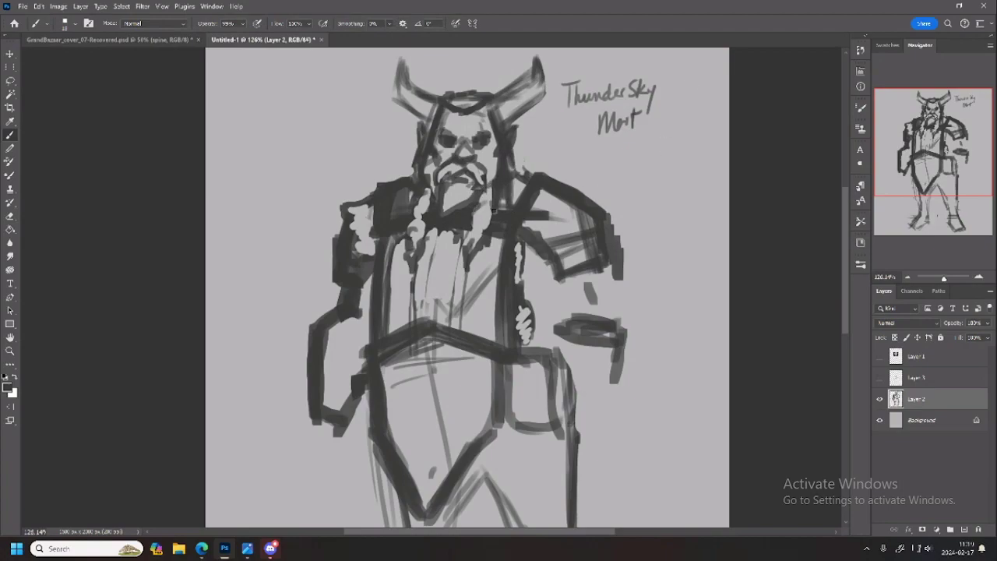
# Erase additional light braids outside the first pair, running from the jaw over the collar on both sides of the beard
pyautogui.moveTo(408, 263); pyautogui.dragTo(369, 262)
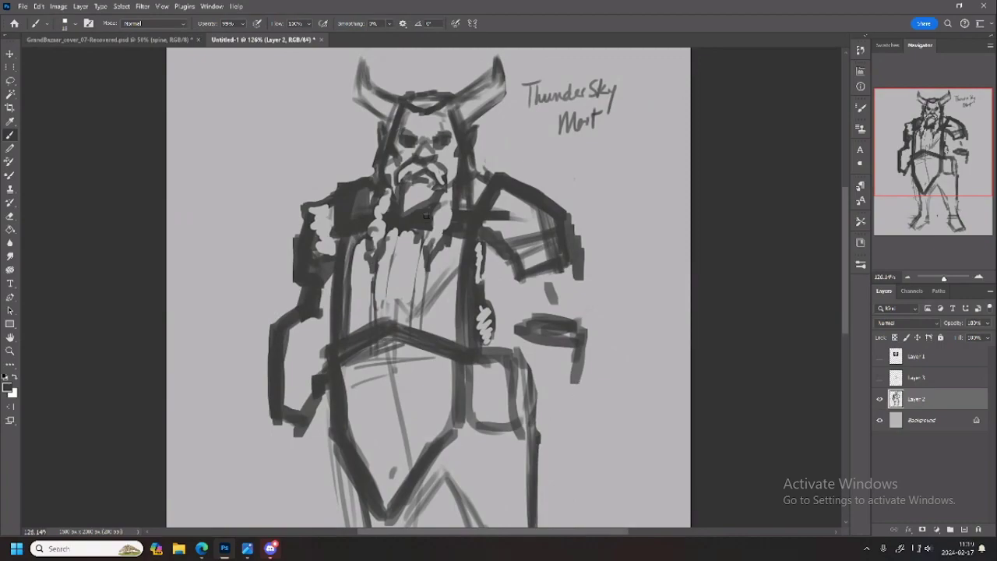
pyautogui.moveTo(440, 205); pyautogui.dragTo(449, 212)
pyautogui.press('e')
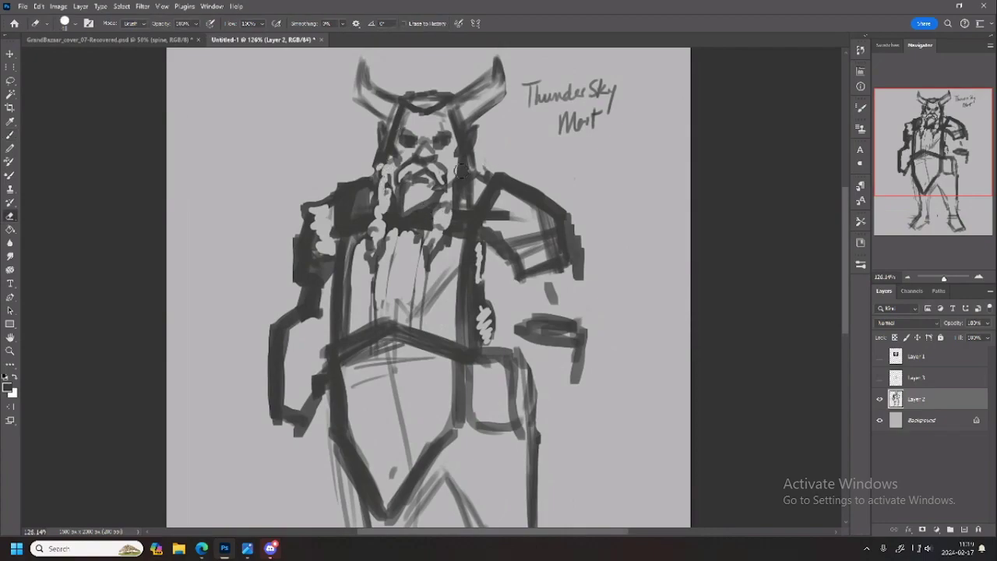
pyautogui.press('b')
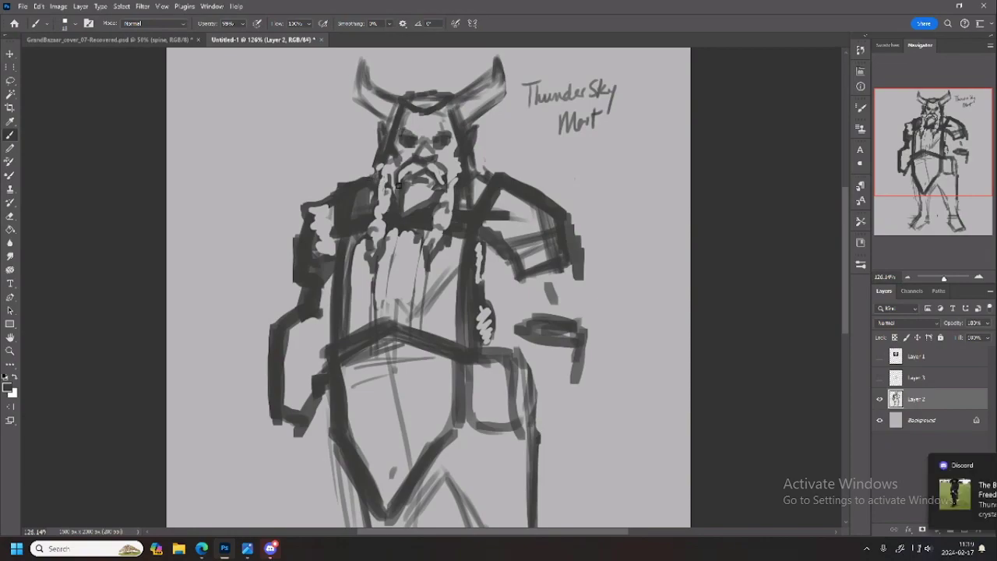
pyautogui.press('e')
pyautogui.moveTo(377, 175); pyautogui.dragTo(356, 225)
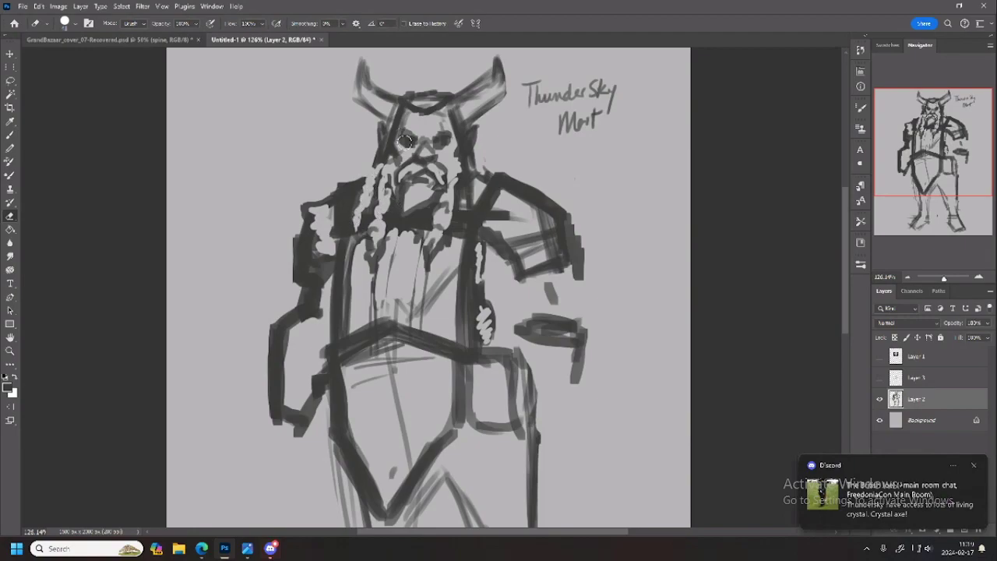
pyautogui.moveTo(471, 181)
pyautogui.mouseDown()
pyautogui.moveTo(467, 274)
pyautogui.moveTo(463, 226)
pyautogui.moveTo(466, 249)
pyautogui.mouseUp()
pyautogui.moveTo(347, 219)
pyautogui.mouseDown()
pyautogui.moveTo(348, 255)
pyautogui.moveTo(370, 172)
pyautogui.moveTo(353, 200)
pyautogui.mouseUp()
# Paint dark edges beside the outer braids and extend the left-side braid down over the breastplate edge
pyautogui.press('b')
pyautogui.moveTo(470, 153)
pyautogui.mouseDown()
pyautogui.moveTo(460, 182)
pyautogui.moveTo(471, 161)
pyautogui.moveTo(475, 204)
pyautogui.moveTo(455, 225)
pyautogui.moveTo(468, 276)
pyautogui.mouseUp()
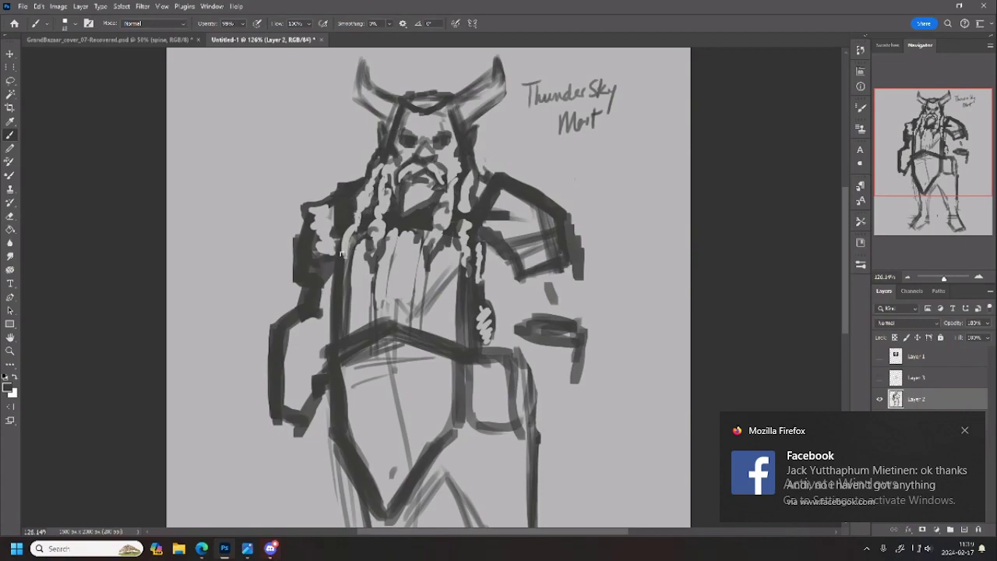
pyautogui.moveTo(341, 251); pyautogui.dragTo(348, 289)
pyautogui.press('e')
pyautogui.moveTo(351, 248); pyautogui.dragTo(355, 220)
# Shade the moustache dark grey, and erase above the eyes to cut sharp, angry slanting brows
pyautogui.press('b')
pyautogui.moveTo(402, 166)
pyautogui.mouseDown()
pyautogui.moveTo(440, 182)
pyautogui.moveTo(439, 171)
pyautogui.moveTo(405, 201)
pyautogui.moveTo(421, 180)
pyautogui.moveTo(416, 201)
pyautogui.moveTo(433, 191)
pyautogui.moveTo(415, 211)
pyautogui.moveTo(411, 192)
pyautogui.moveTo(406, 223)
pyautogui.moveTo(423, 197)
pyautogui.moveTo(410, 238)
pyautogui.moveTo(417, 185)
pyautogui.moveTo(405, 211)
pyautogui.moveTo(443, 174)
pyautogui.mouseUp()
pyautogui.press('e')
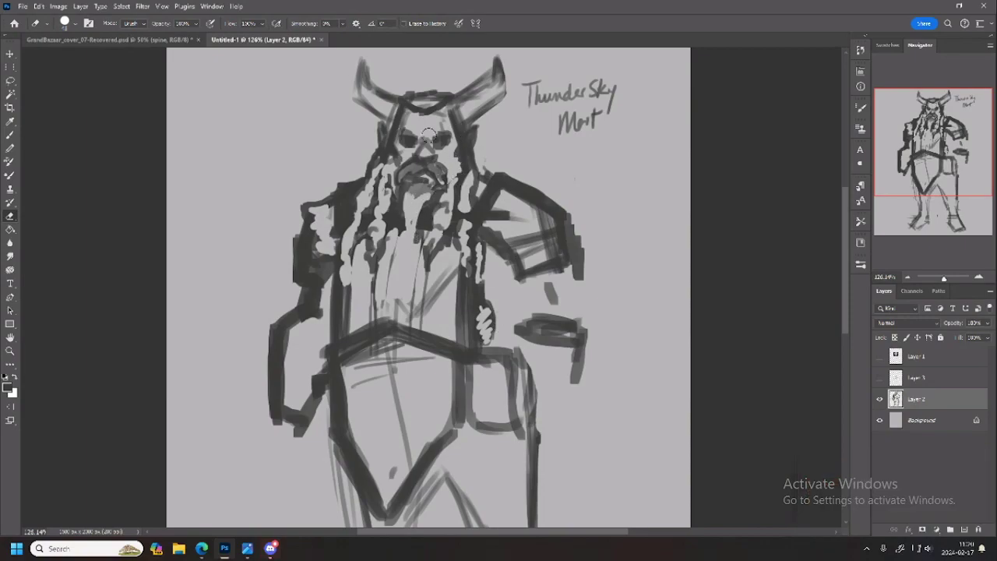
pyautogui.moveTo(404, 123)
pyautogui.mouseDown()
pyautogui.moveTo(413, 134)
pyautogui.moveTo(443, 130)
pyautogui.mouseUp()
pyautogui.press('b')
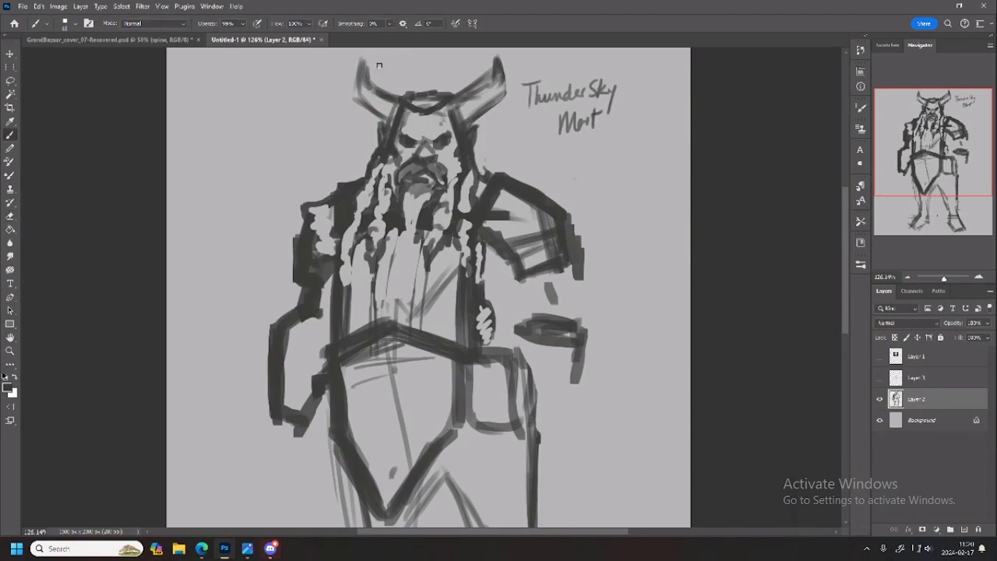
# Redraw both horns with thicker, rounder curves that sweep from the headband up to the tips
pyautogui.moveTo(916, 131); pyautogui.dragTo(922, 107)
pyautogui.moveTo(327, 64); pyautogui.dragTo(319, 99)
pyautogui.moveTo(338, 52)
pyautogui.mouseDown()
pyautogui.moveTo(345, 91)
pyautogui.moveTo(337, 84)
pyautogui.moveTo(321, 99)
pyautogui.moveTo(352, 122)
pyautogui.mouseUp()
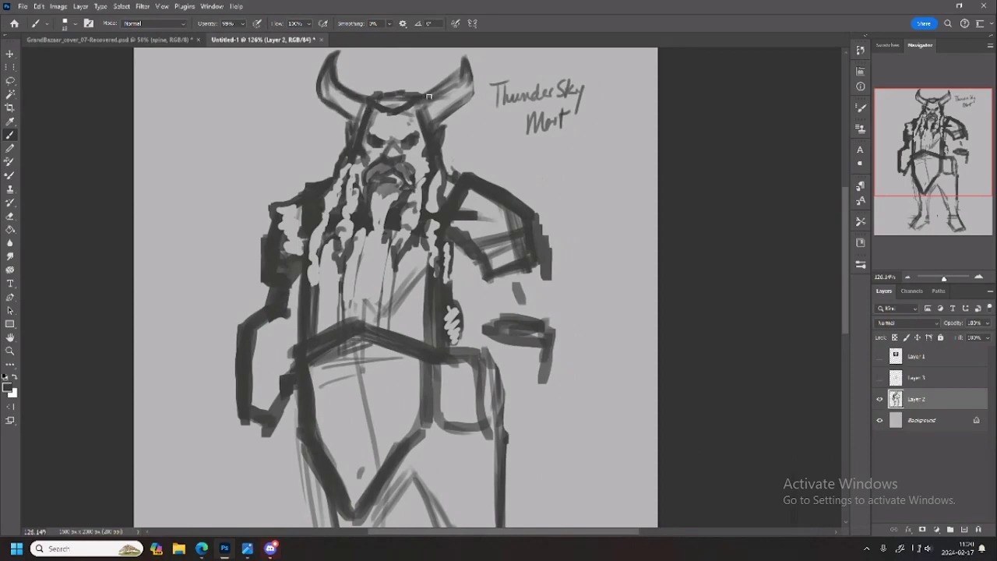
pyautogui.moveTo(434, 95)
pyautogui.mouseDown()
pyautogui.moveTo(463, 62)
pyautogui.moveTo(474, 92)
pyautogui.moveTo(433, 123)
pyautogui.moveTo(470, 65)
pyautogui.moveTo(441, 78)
pyautogui.moveTo(452, 59)
pyautogui.moveTo(449, 84)
pyautogui.mouseUp()
# Lasso the left-side horn
pyautogui.press('e')
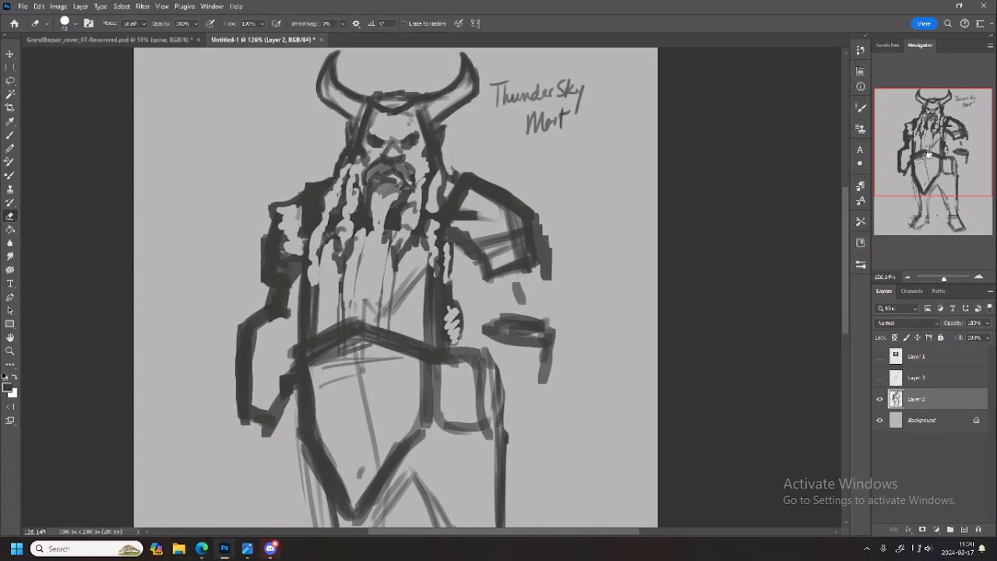
pyautogui.moveTo(928, 148); pyautogui.dragTo(938, 135)
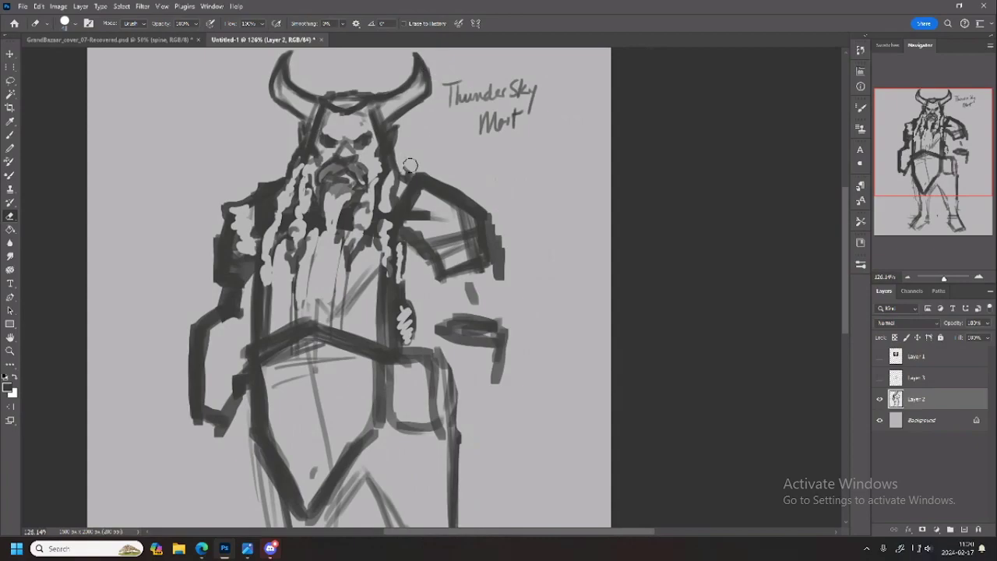
pyautogui.press('l')
pyautogui.moveTo(301, 53)
pyautogui.mouseDown()
pyautogui.moveTo(288, 137)
pyautogui.moveTo(315, 56)
pyautogui.moveTo(301, 51)
pyautogui.mouseUp()
pyautogui.hotkey('ctrl', 't')
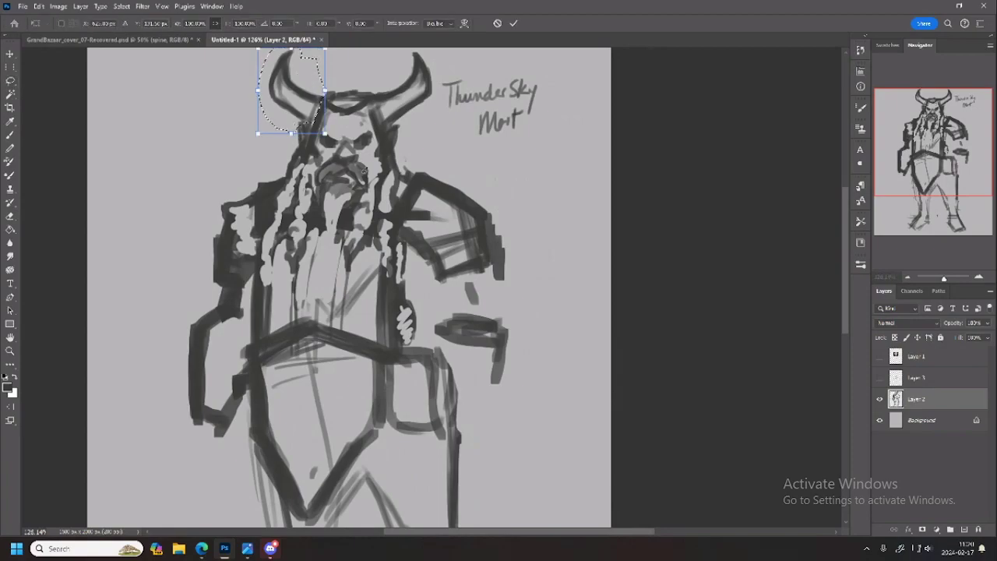
pyautogui.rightClick(299, 98)
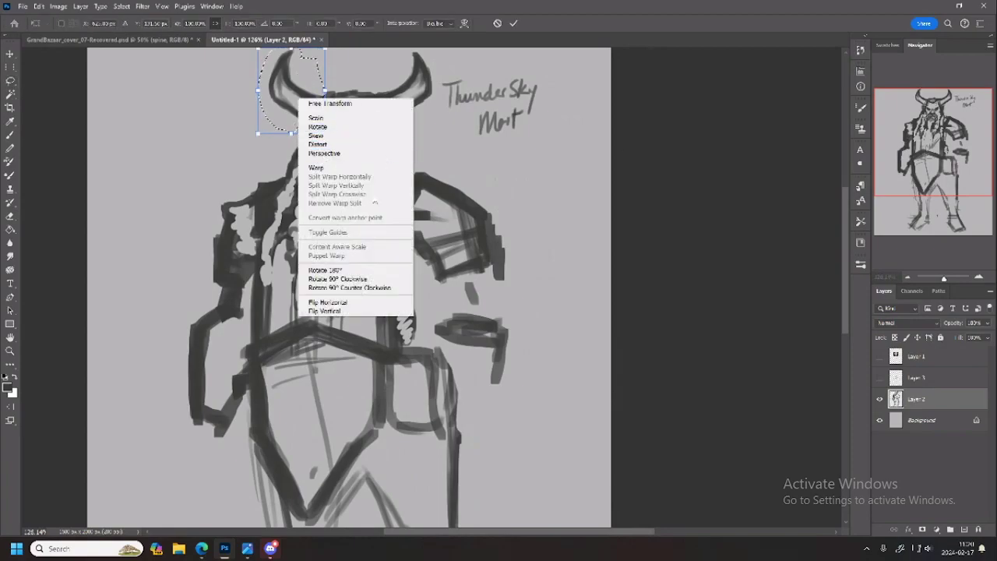
pyautogui.click(325, 145)
pyautogui.moveTo(258, 44); pyautogui.dragTo(242, 57)
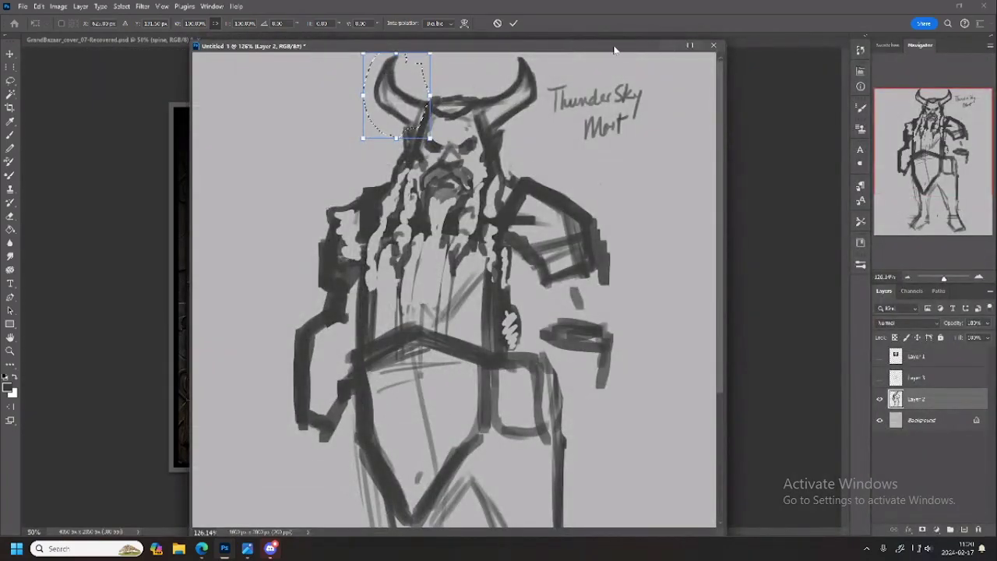
pyautogui.moveTo(610, 50); pyautogui.dragTo(589, 44)
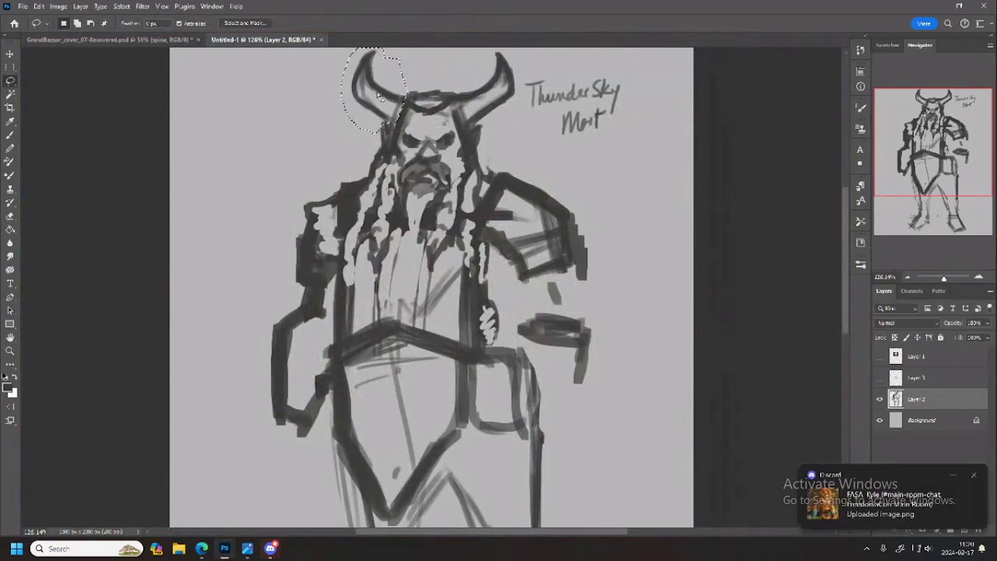
# Distort the selected left-side horn so its tip leans farther outward from the head, and apply the transform
pyautogui.hotkey('ctrl', 't')
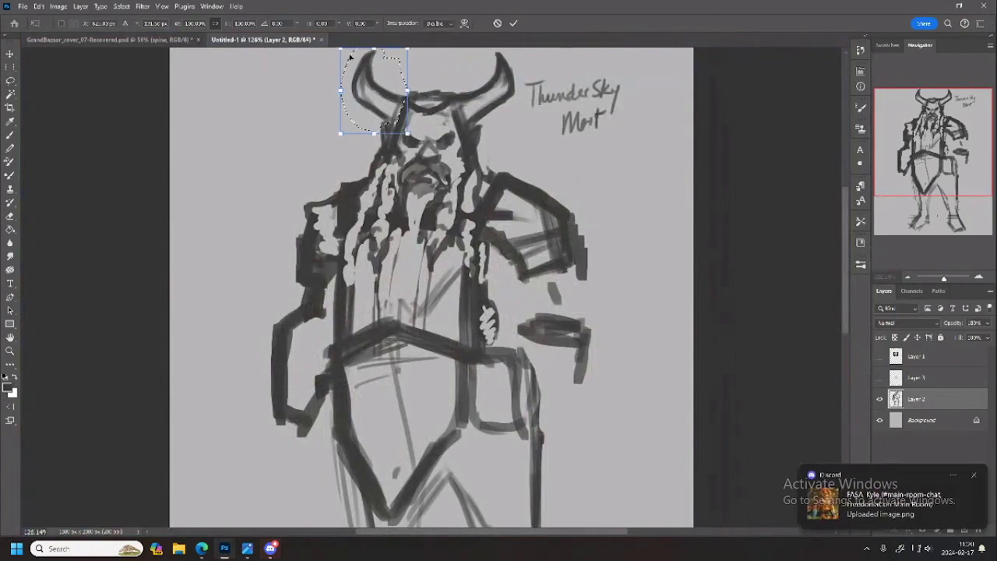
pyautogui.rightClick(359, 83)
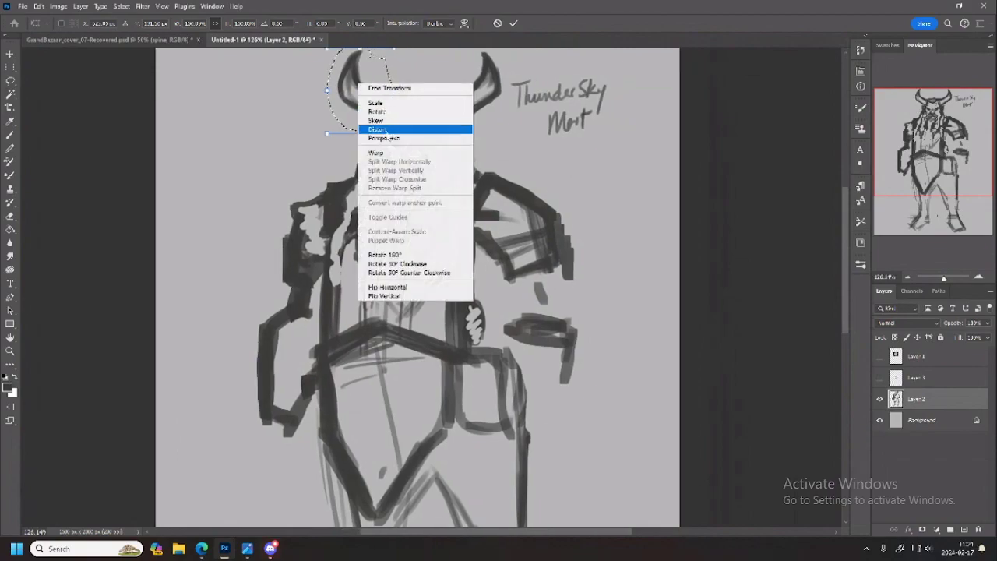
pyautogui.click(384, 129)
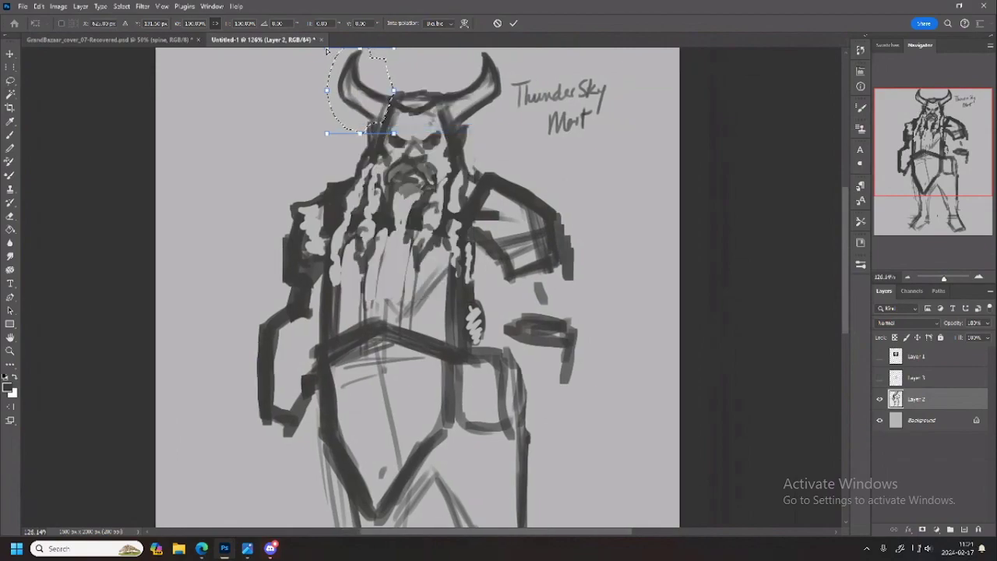
pyautogui.moveTo(327, 51); pyautogui.dragTo(262, 55)
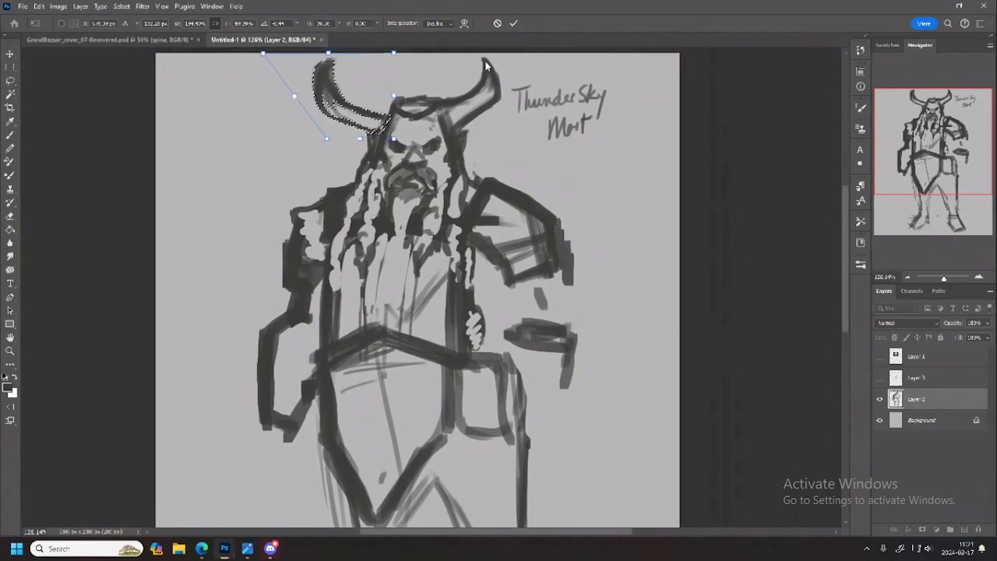
pyautogui.press('Return')
# Lasso the right-side horn, distort its tip outward to match the other horn, apply the transform, and deselect
pyautogui.moveTo(475, 57)
pyautogui.mouseDown()
pyautogui.moveTo(445, 105)
pyautogui.moveTo(482, 128)
pyautogui.moveTo(512, 80)
pyautogui.moveTo(489, 56)
pyautogui.mouseUp()
pyautogui.hotkey('ctrl', 't')
pyautogui.rightClick(480, 81)
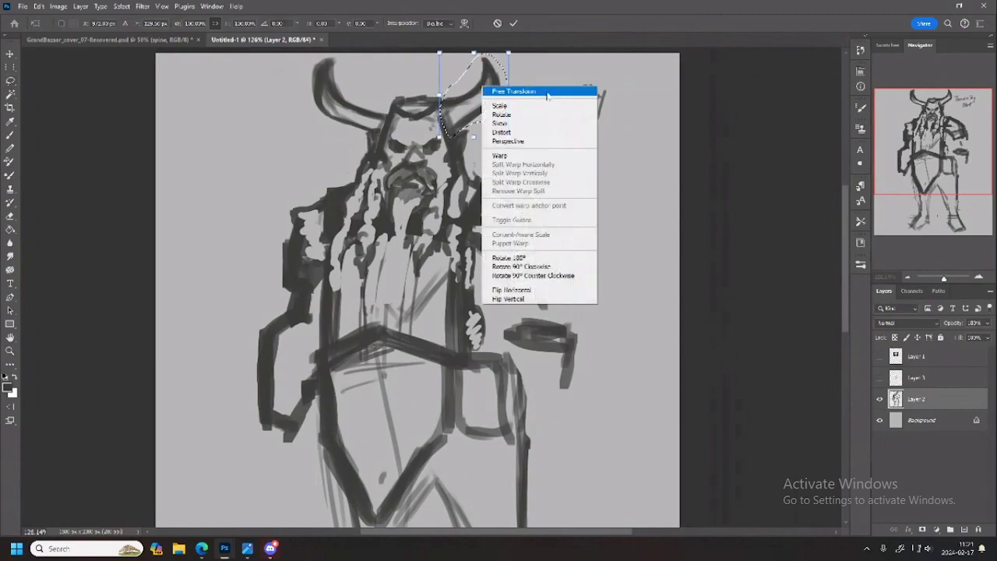
pyautogui.click(499, 130)
pyautogui.moveTo(509, 54); pyautogui.dragTo(567, 54)
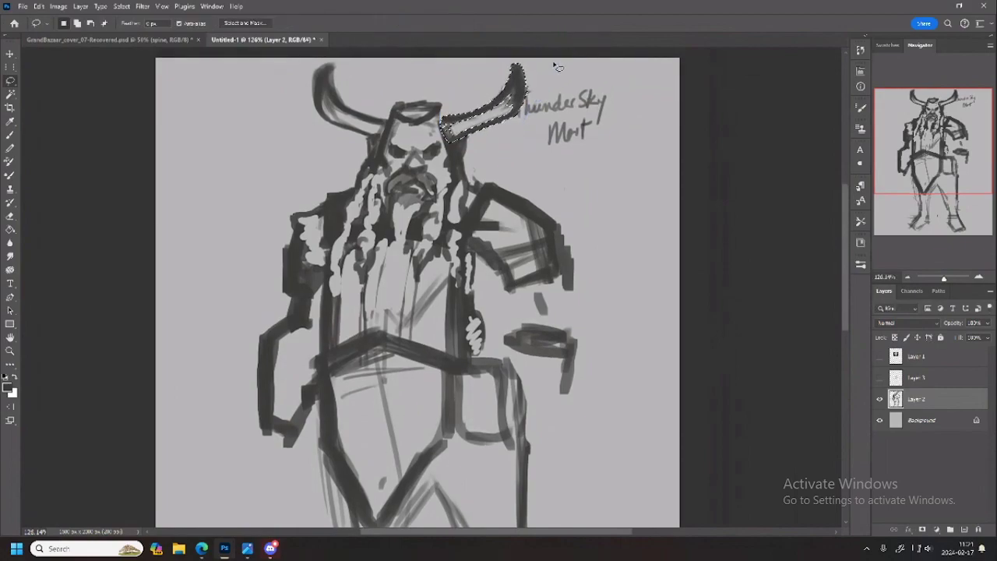
pyautogui.hotkey('ctrl', 'd')
# Paste the copied black-and-white horned figure reference as a new layer above the sketch, and hide that layer
pyautogui.press('b')
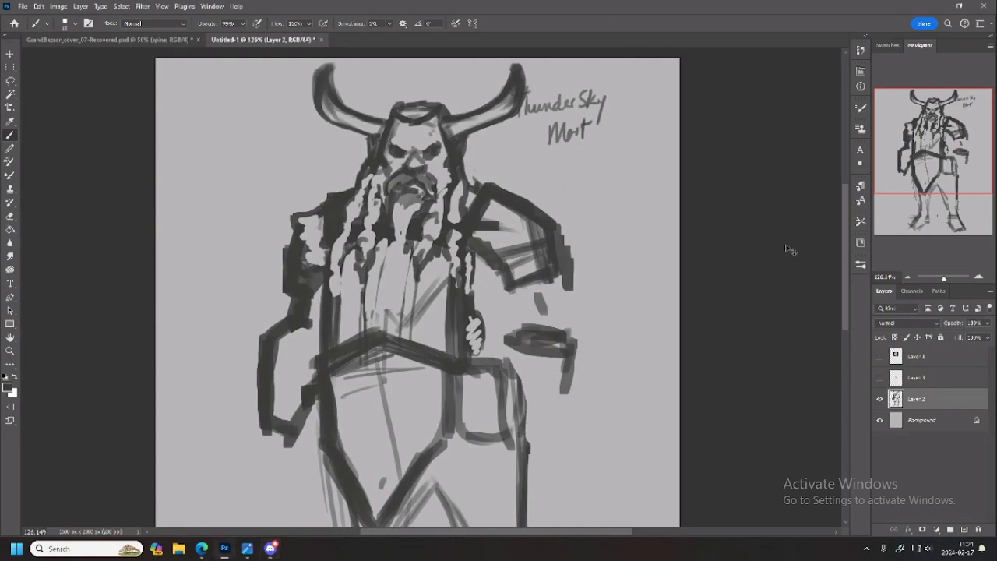
pyautogui.hotkey('ctrl', 'v')
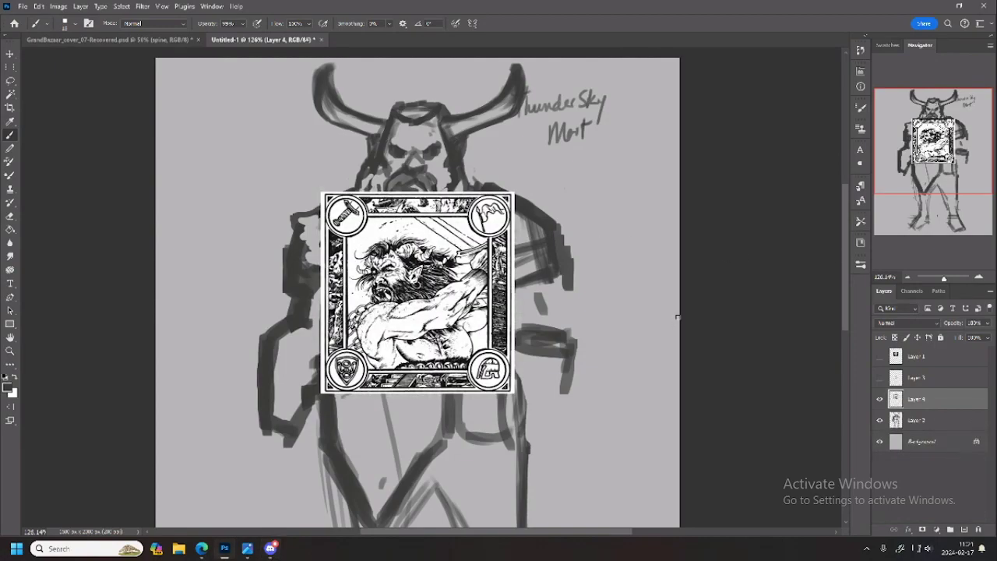
pyautogui.click(879, 399)
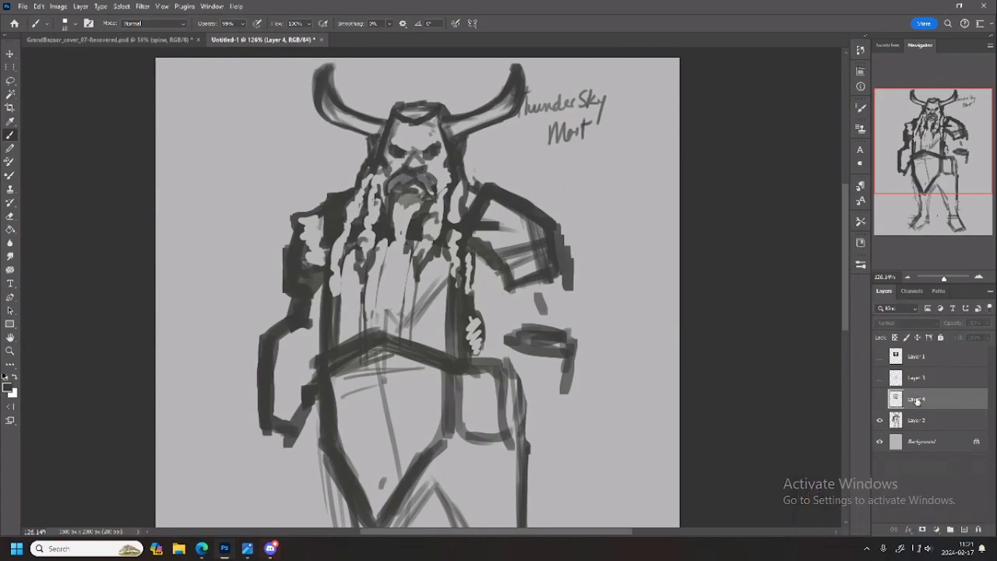
# Make Layer 2 active and paint small dark bumps along the upper edge of the right-side shoulder plate
pyautogui.click(916, 422)
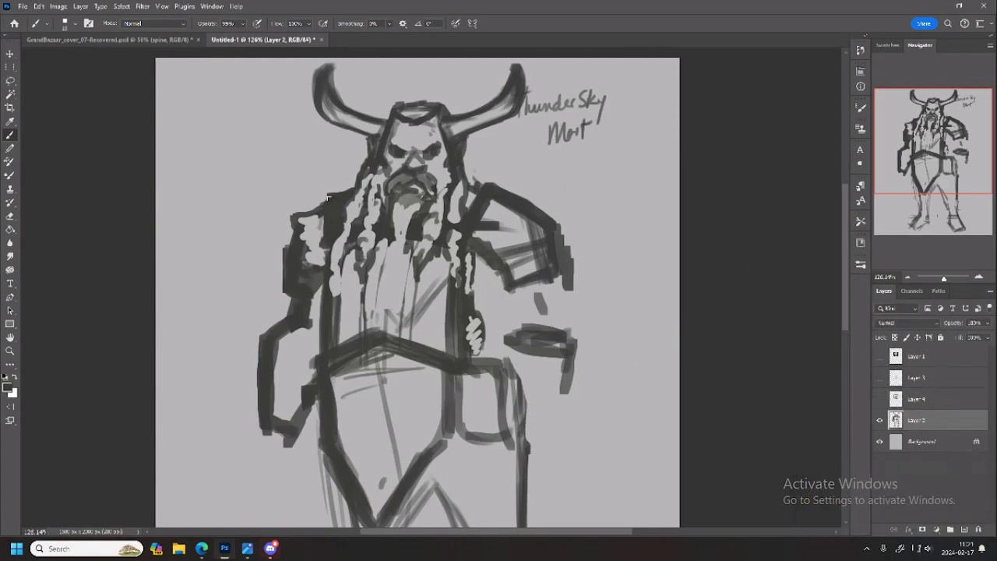
pyautogui.moveTo(329, 198); pyautogui.dragTo(336, 417)
pyautogui.moveTo(488, 186)
pyautogui.mouseDown()
pyautogui.moveTo(507, 178)
pyautogui.moveTo(501, 205)
pyautogui.moveTo(516, 198)
pyautogui.mouseUp()
# Erase the shaded moustache below the nose, and rework the mouth into a dark shape with two light upward-pointing tusks
pyautogui.press('e')
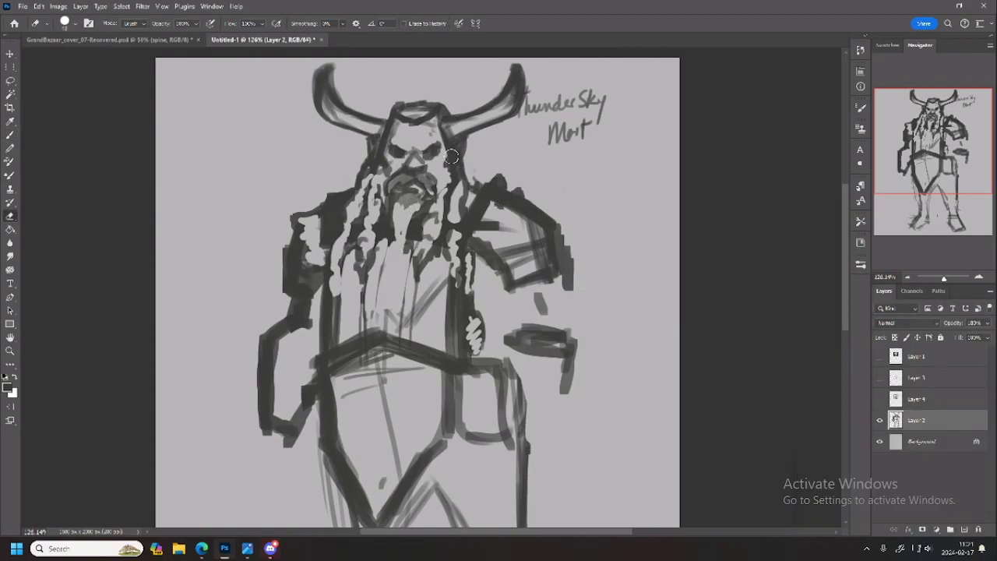
pyautogui.moveTo(396, 173)
pyautogui.mouseDown()
pyautogui.moveTo(429, 173)
pyautogui.moveTo(413, 177)
pyautogui.moveTo(423, 182)
pyautogui.moveTo(433, 179)
pyautogui.moveTo(397, 177)
pyautogui.moveTo(428, 170)
pyautogui.moveTo(429, 180)
pyautogui.mouseUp()
pyautogui.press('b')
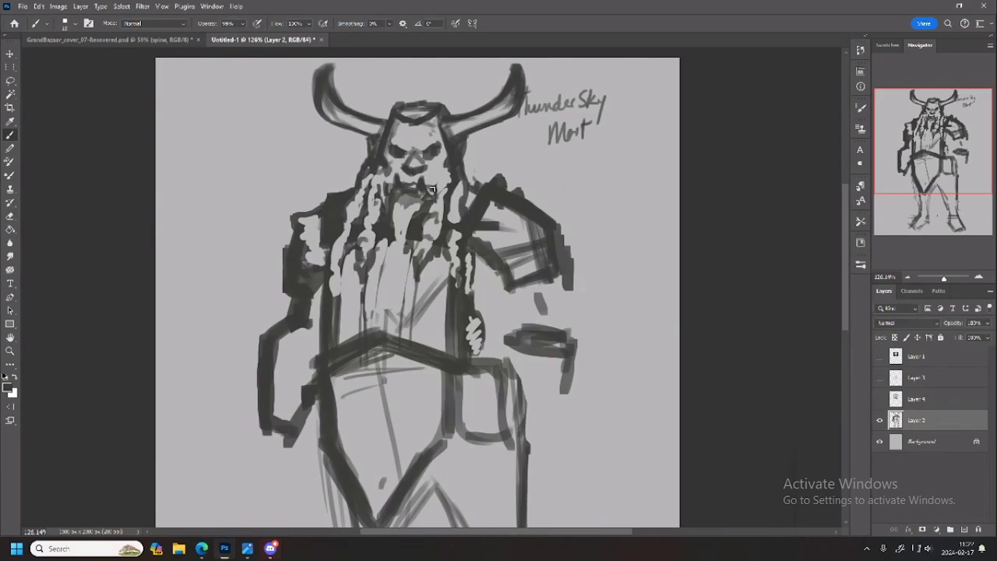
pyautogui.press('e')
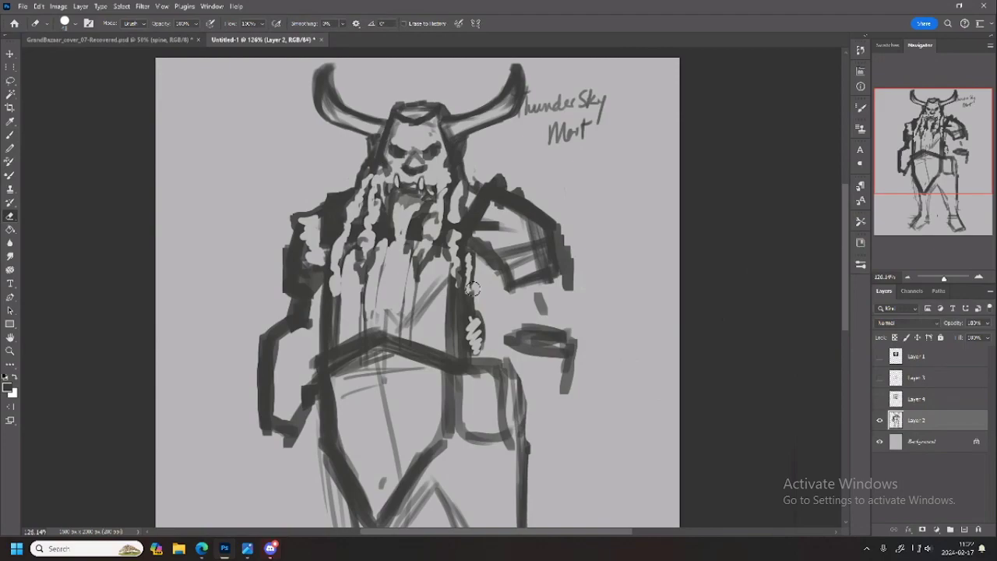
pyautogui.press('b')
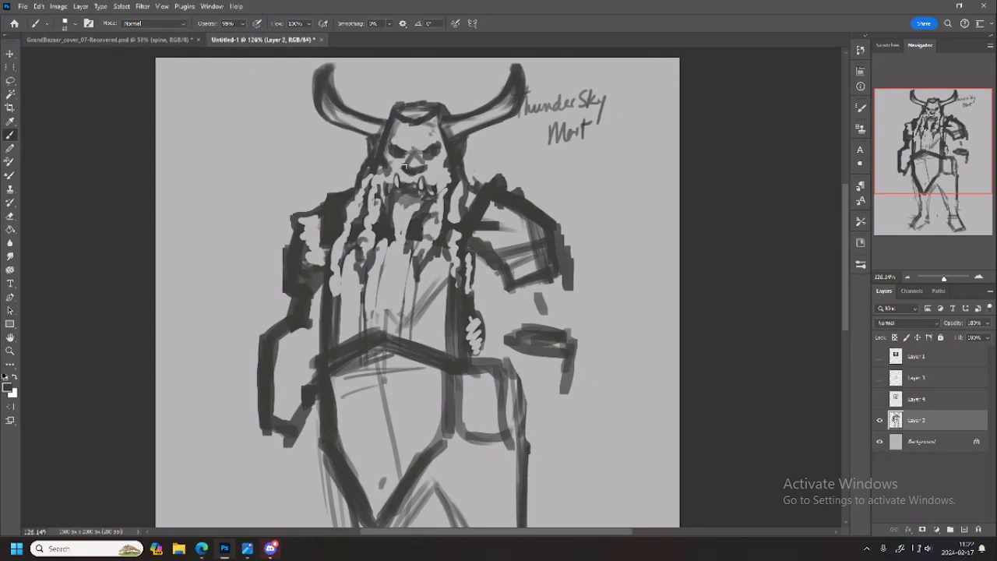
# Add dark crease strokes from the nose past both sides of the mouth, and briefly check the horned-head reference on Layer 1
pyautogui.moveTo(404, 166); pyautogui.dragTo(391, 182)
pyautogui.moveTo(428, 165); pyautogui.dragTo(436, 181)
pyautogui.click(879, 378)
pyautogui.click(879, 378)
pyautogui.click(880, 357)
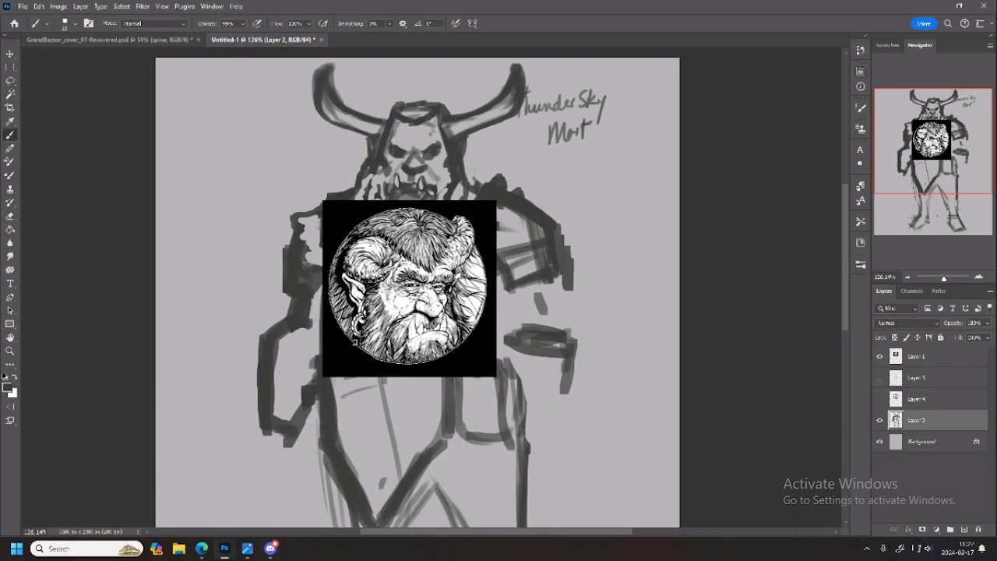
pyautogui.click(880, 356)
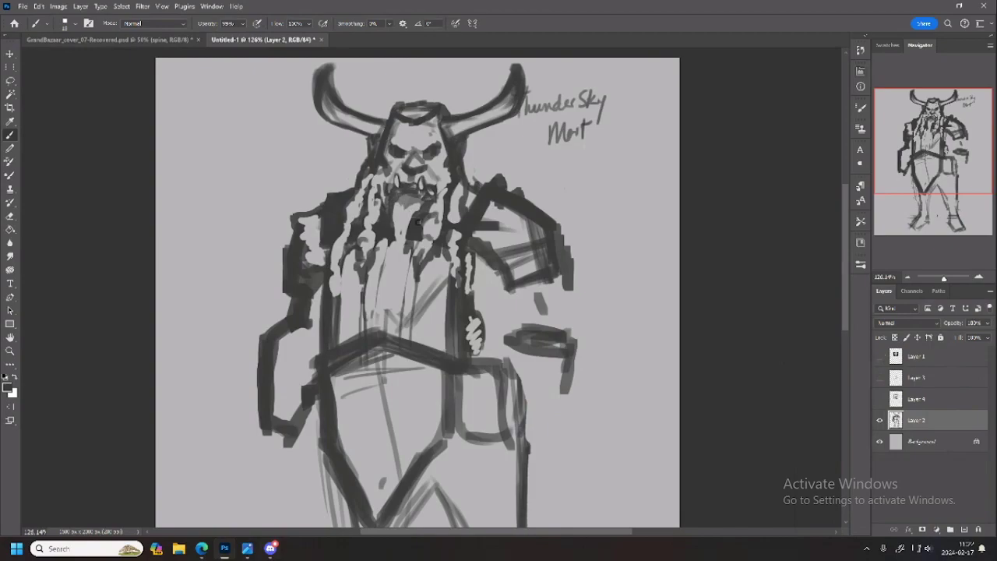
# Erase light pointed ears into the hair below both horns, and darken the sides of the head around the horn bases
pyautogui.press('e')
pyautogui.moveTo(455, 153); pyautogui.dragTo(466, 137)
pyautogui.moveTo(366, 134)
pyautogui.mouseDown()
pyautogui.moveTo(377, 153)
pyautogui.moveTo(362, 129)
pyautogui.mouseUp()
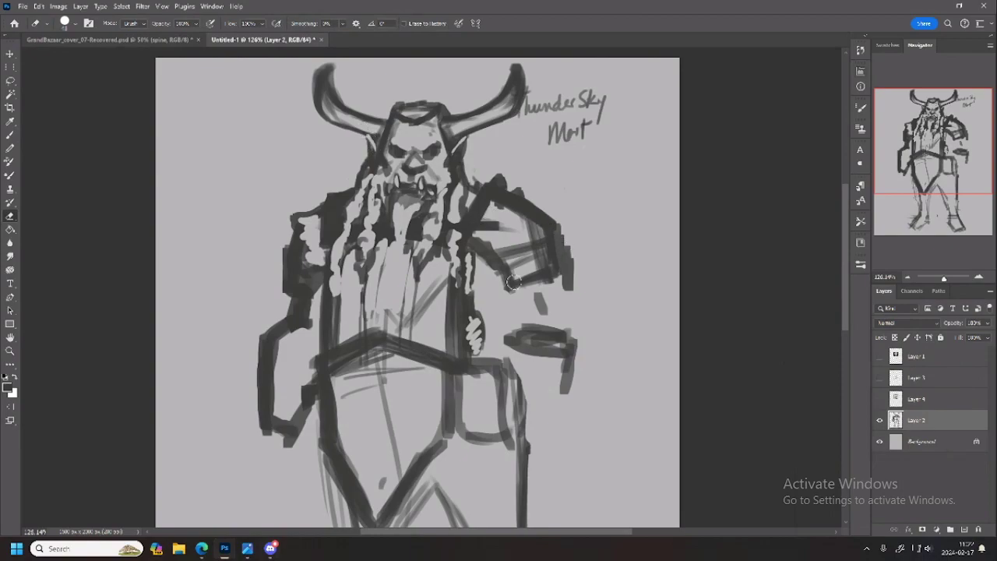
pyautogui.press('b')
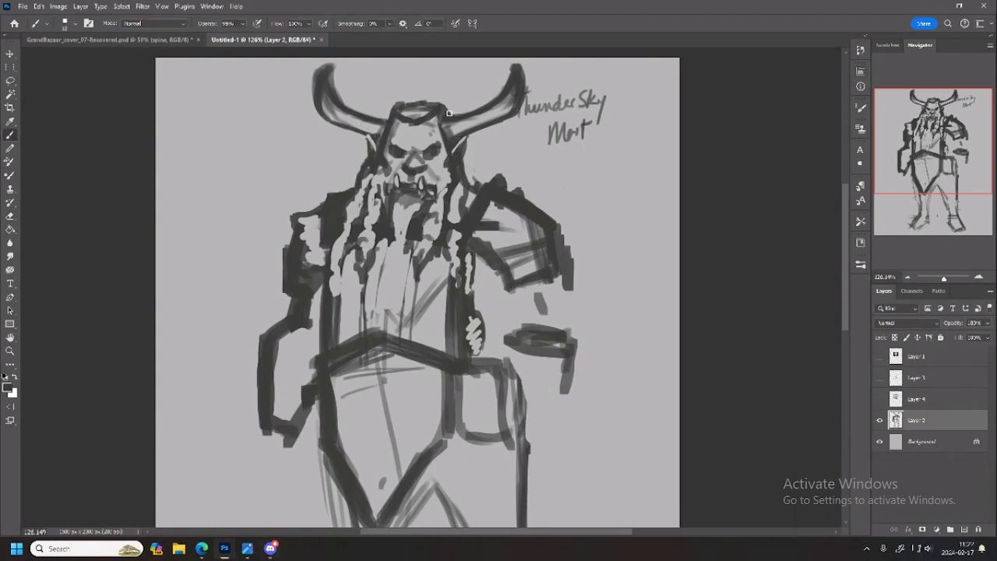
pyautogui.moveTo(449, 113); pyautogui.dragTo(442, 122)
pyautogui.moveTo(380, 115)
pyautogui.mouseDown()
pyautogui.moveTo(338, 100)
pyautogui.moveTo(383, 138)
pyautogui.mouseUp()
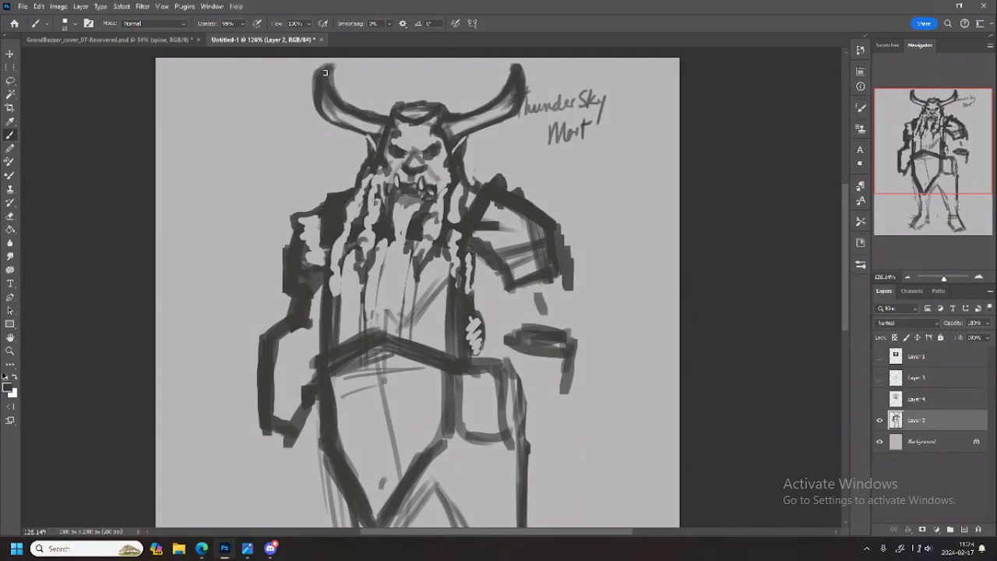
# Trim both horn tips to sharper points with the Eraser, and remove the first letters of the handwritten note beside the horn
pyautogui.press('e')
pyautogui.moveTo(332, 84); pyautogui.dragTo(339, 70)
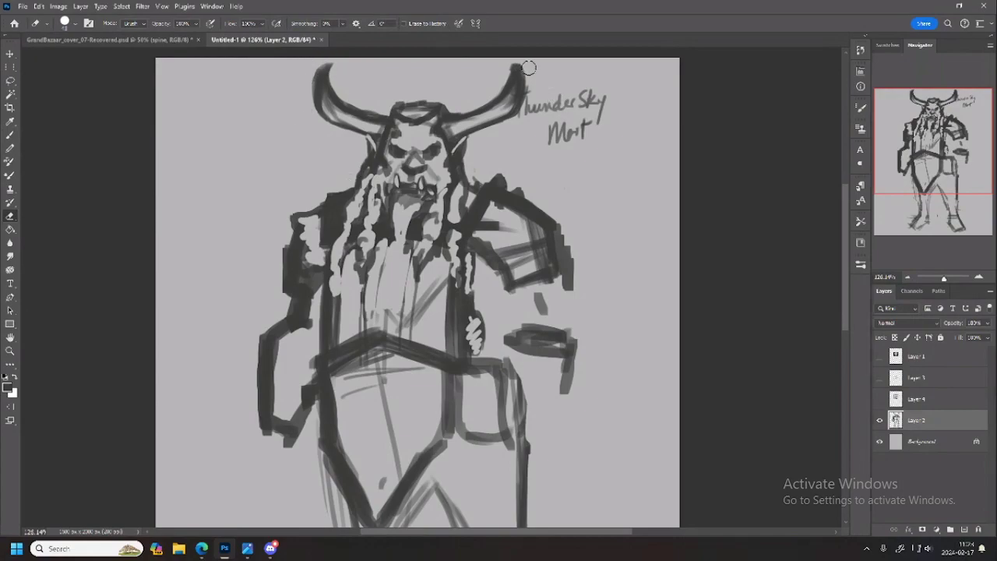
pyautogui.moveTo(513, 121)
pyautogui.mouseDown()
pyautogui.moveTo(533, 80)
pyautogui.moveTo(521, 114)
pyautogui.moveTo(523, 69)
pyautogui.moveTo(485, 89)
pyautogui.moveTo(512, 61)
pyautogui.moveTo(528, 65)
pyautogui.moveTo(522, 127)
pyautogui.mouseUp()
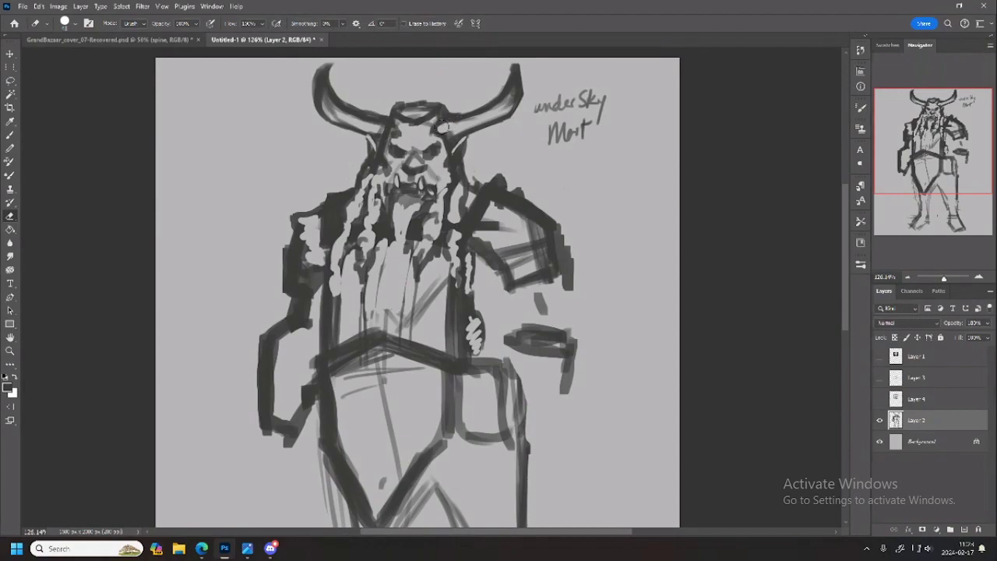
# Erase the shading inside both horns so they read light with a dark outline, blending their bases into the forehead
pyautogui.moveTo(436, 130); pyautogui.dragTo(472, 117)
pyautogui.moveTo(369, 121)
pyautogui.mouseDown()
pyautogui.moveTo(392, 130)
pyautogui.moveTo(328, 105)
pyautogui.moveTo(358, 110)
pyautogui.moveTo(401, 143)
pyautogui.mouseUp()
pyautogui.press('b')
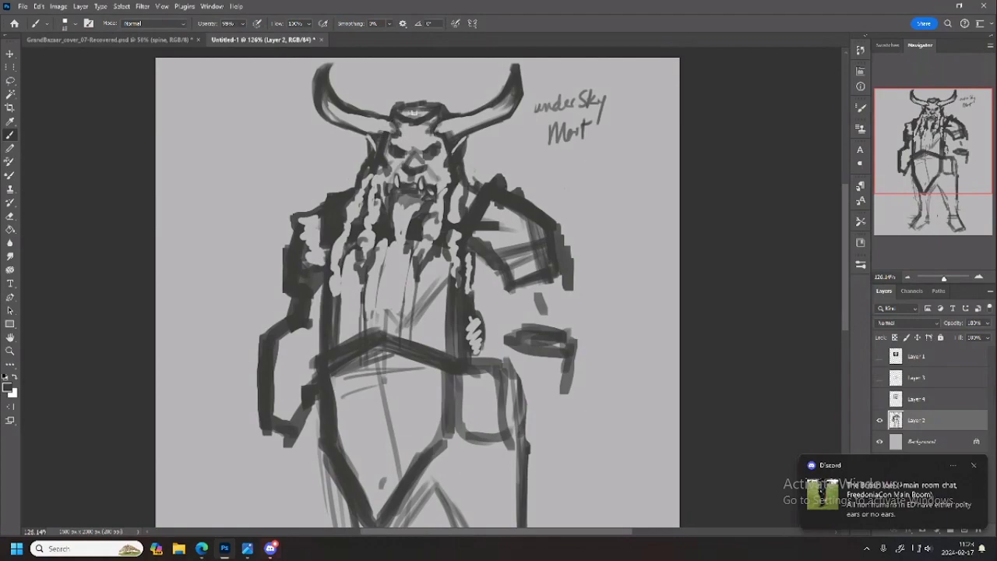
pyautogui.press('e')
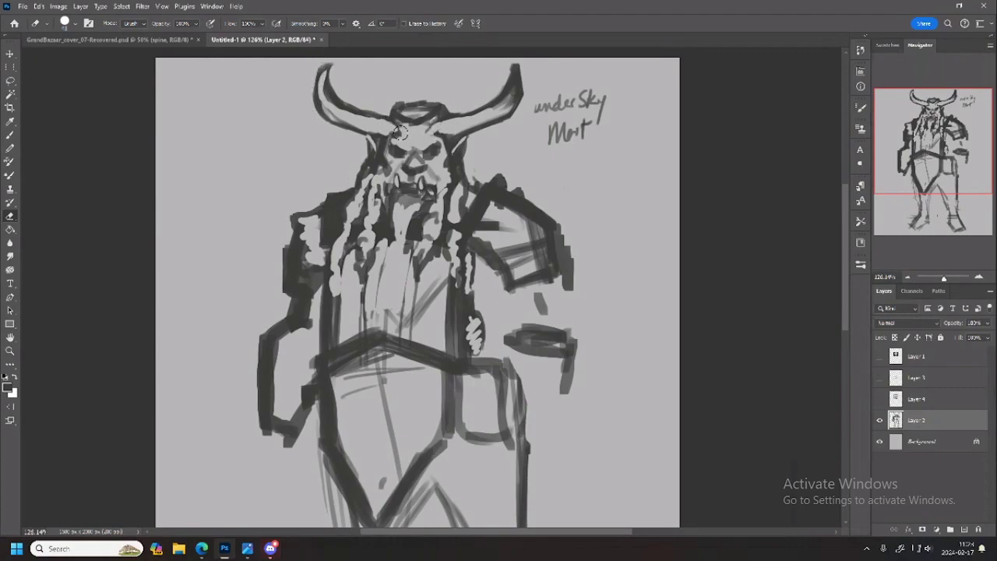
pyautogui.press('b')
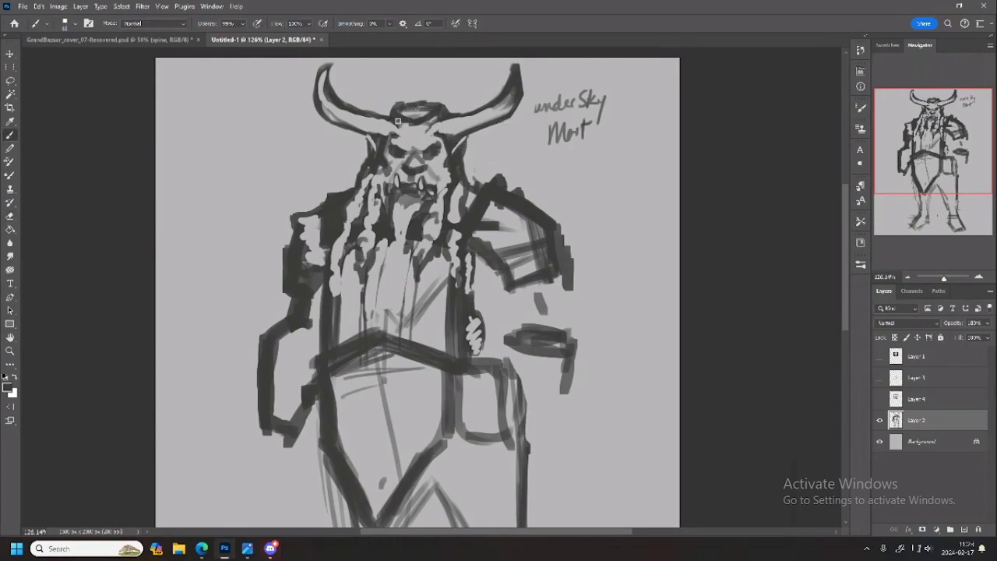
pyautogui.press('e')
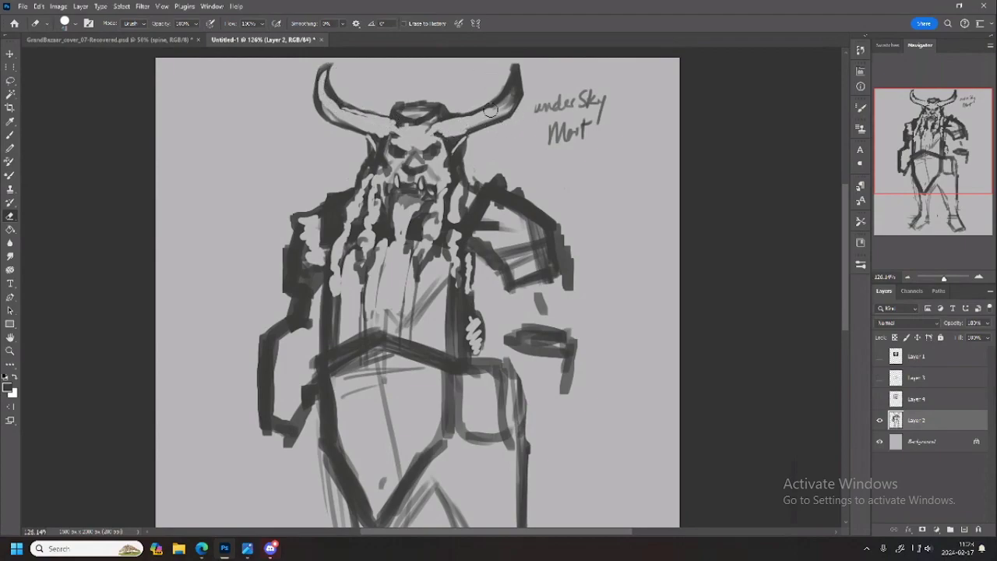
pyautogui.moveTo(512, 78); pyautogui.dragTo(496, 106)
pyautogui.press('b')
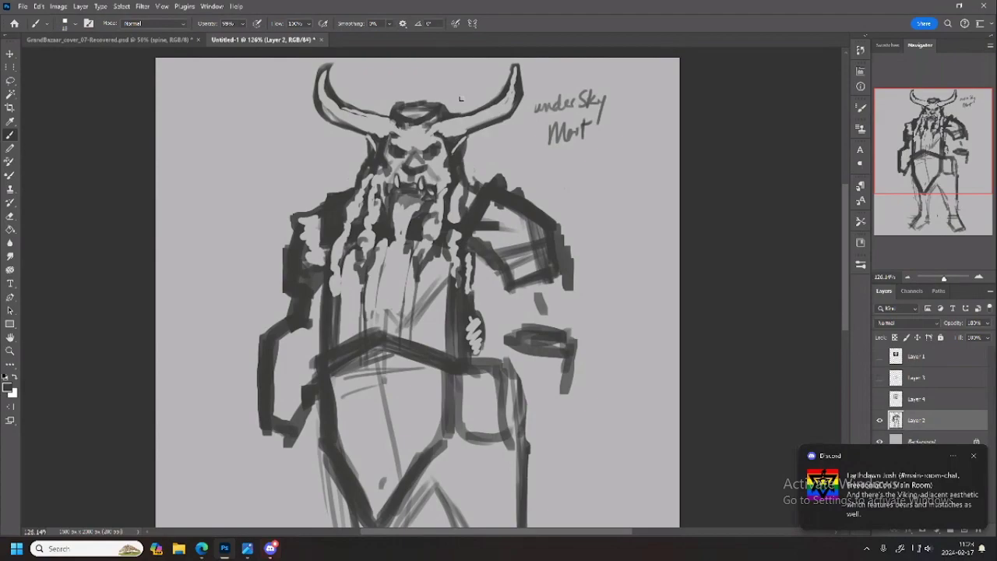
# Paint dark hair locks flaring out on both sides of the head below the ears, and clean up the left-side horn's light interior
pyautogui.moveTo(463, 156); pyautogui.dragTo(481, 190)
pyautogui.moveTo(368, 161)
pyautogui.mouseDown()
pyautogui.moveTo(344, 186)
pyautogui.moveTo(360, 170)
pyautogui.mouseUp()
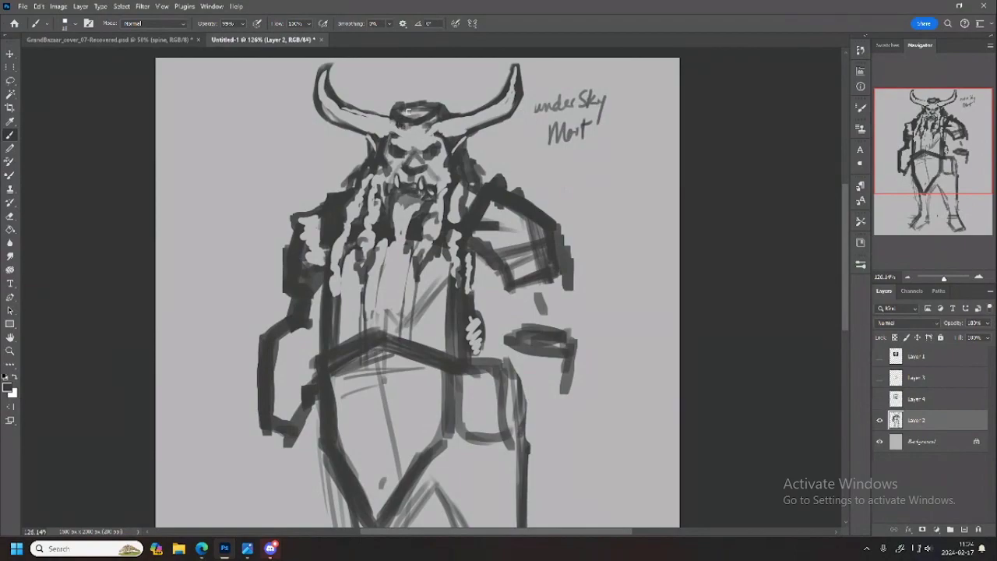
pyautogui.press('e')
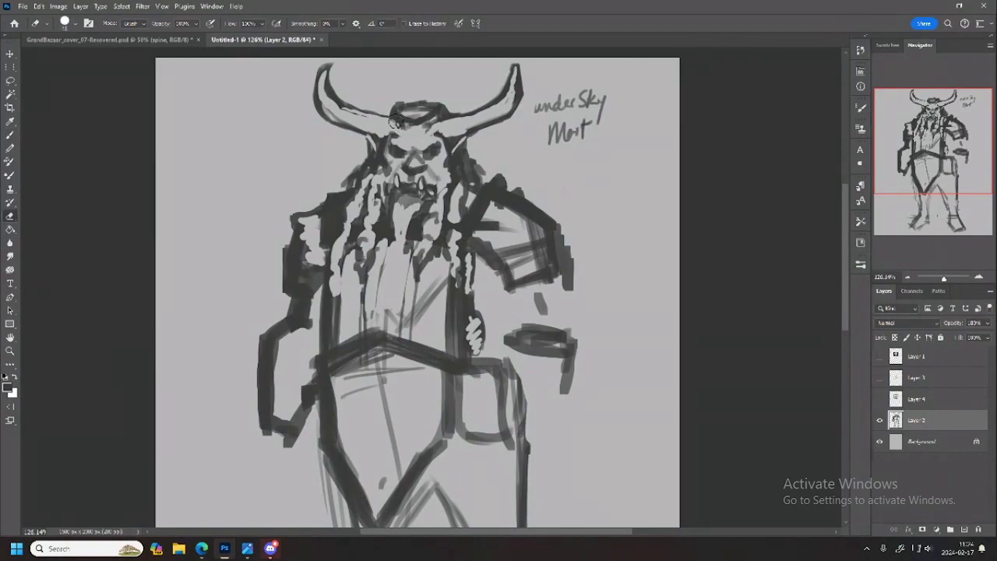
pyautogui.moveTo(331, 91); pyautogui.dragTo(348, 103)
pyautogui.press('b')
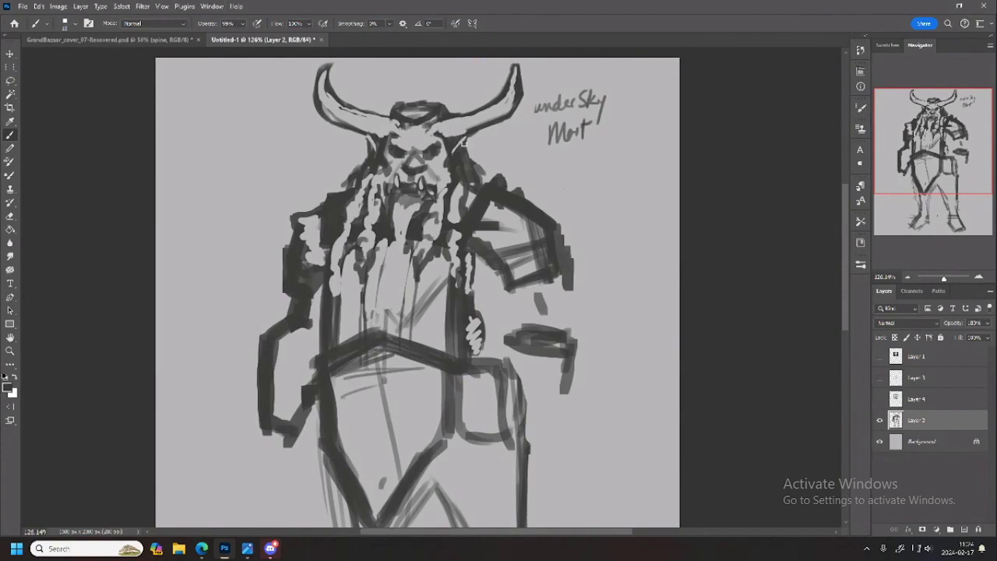
# Refine the pointed ears with the Eraser, and add fine dark lines to the ears, forehead and horn edge with a small brush
pyautogui.press('e')
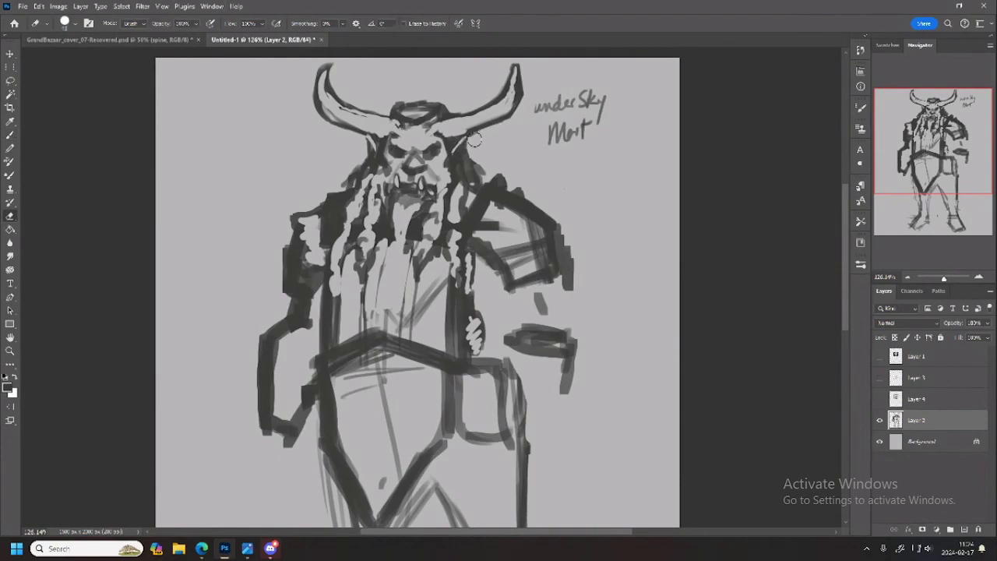
pyautogui.moveTo(471, 142); pyautogui.dragTo(465, 154)
pyautogui.click(384, 150)
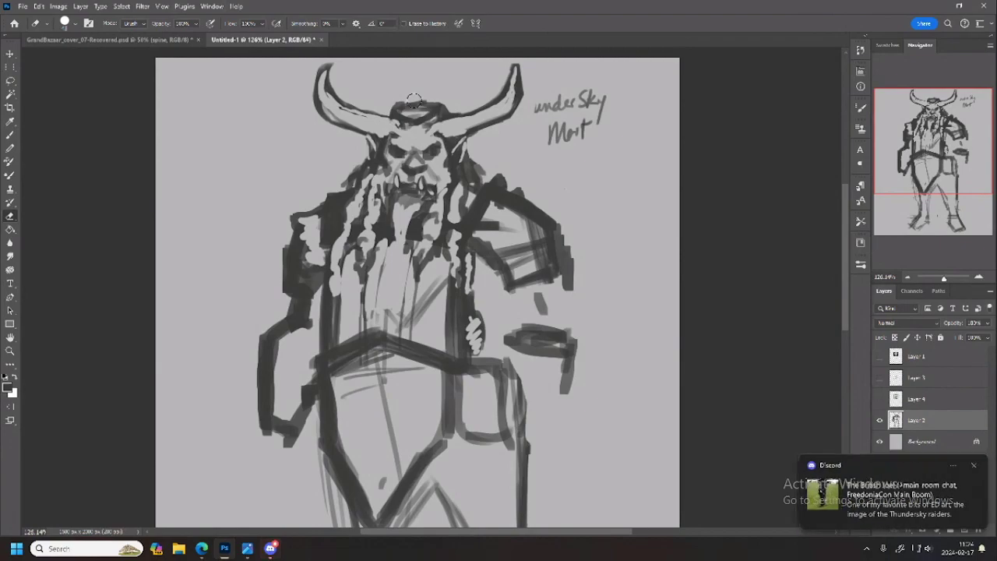
pyautogui.press('b')
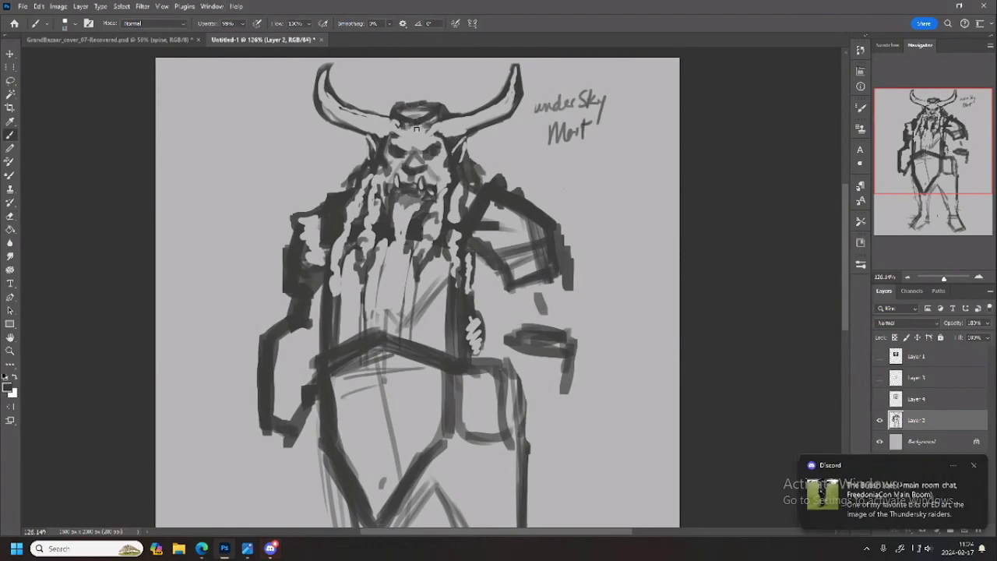
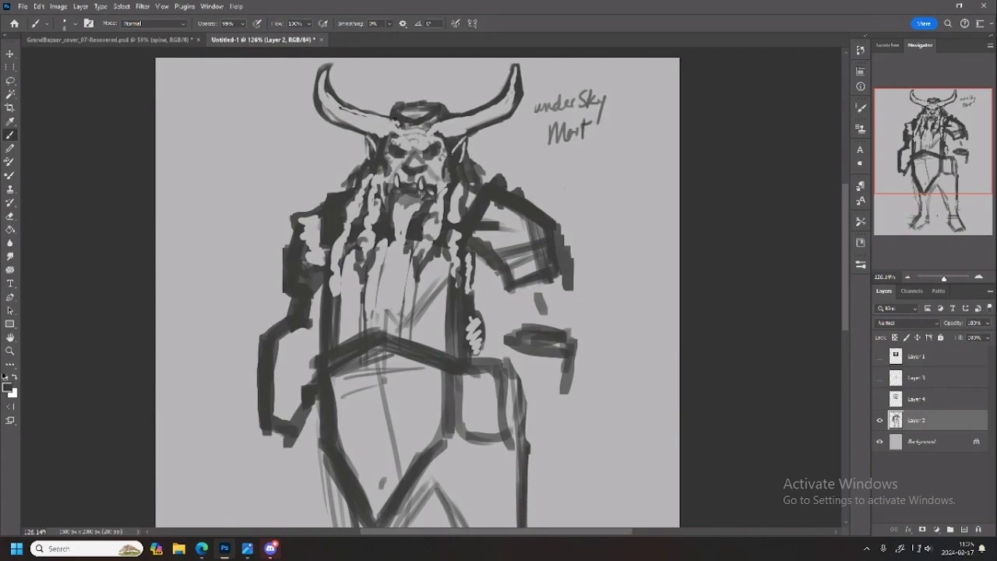
pyautogui.moveTo(349, 106); pyautogui.dragTo(382, 116)
# Outline a sleeve hem below the right-side shoulder plate, and shade the gap between the arm and the torso
pyautogui.moveTo(500, 294); pyautogui.dragTo(488, 269)
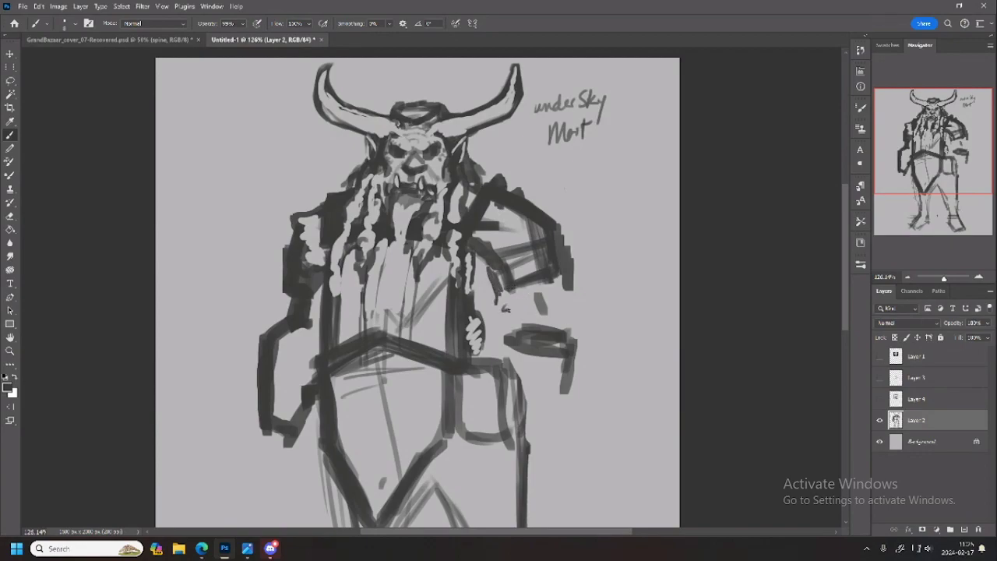
pyautogui.moveTo(508, 309)
pyautogui.mouseDown()
pyautogui.moveTo(549, 299)
pyautogui.moveTo(551, 281)
pyautogui.moveTo(555, 300)
pyautogui.moveTo(558, 277)
pyautogui.mouseUp()
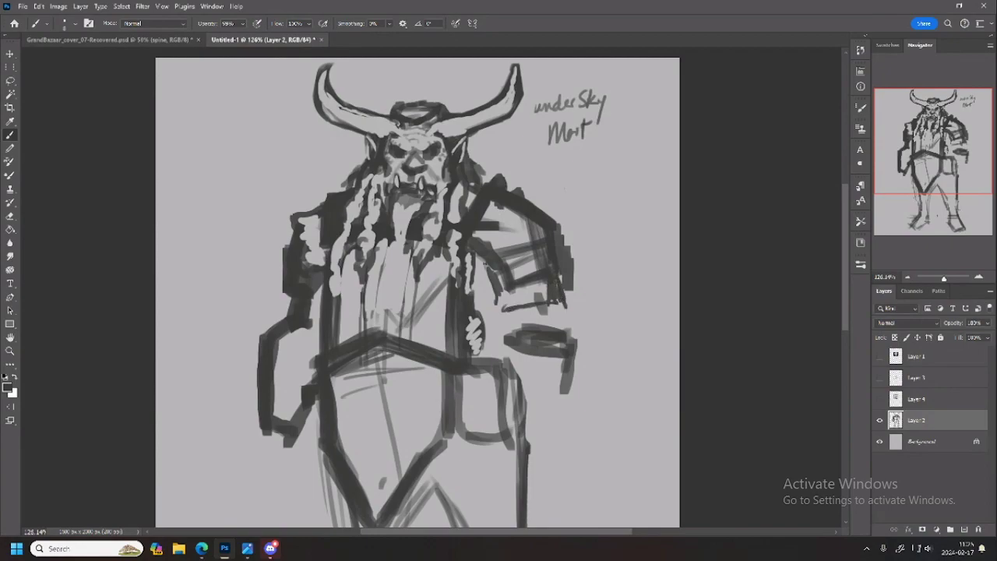
pyautogui.moveTo(498, 298)
pyautogui.mouseDown()
pyautogui.moveTo(482, 265)
pyautogui.moveTo(498, 325)
pyautogui.mouseUp()
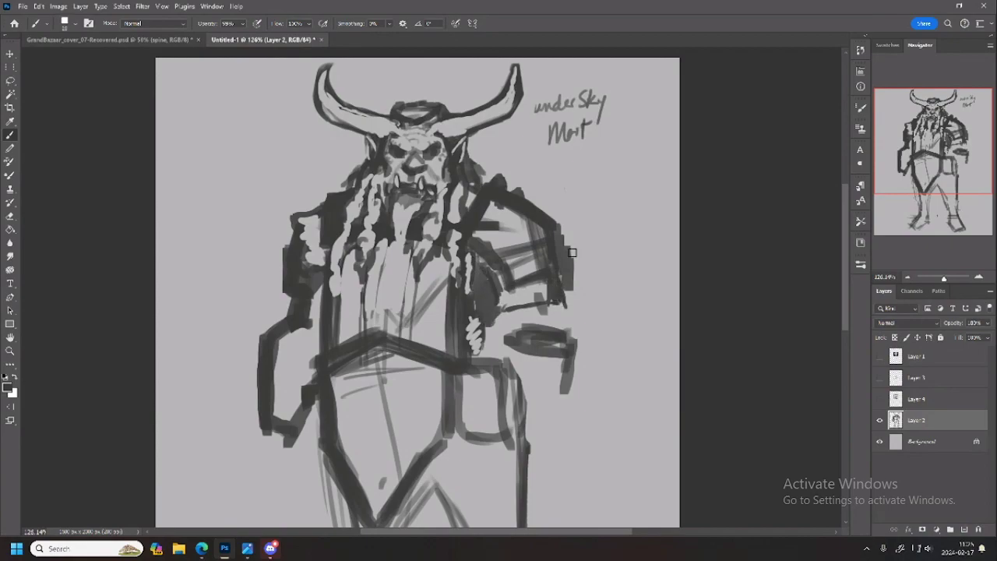
# Thicken both edges of the right-side sleeve, and fill the left-side forearm with dark grey out to a bulging elbow
pyautogui.moveTo(570, 301); pyautogui.dragTo(568, 289)
pyautogui.moveTo(500, 299)
pyautogui.mouseDown()
pyautogui.moveTo(509, 306)
pyautogui.moveTo(487, 265)
pyautogui.mouseUp()
pyautogui.moveTo(487, 265); pyautogui.dragTo(512, 302)
pyautogui.moveTo(563, 243)
pyautogui.mouseDown()
pyautogui.moveTo(575, 278)
pyautogui.moveTo(568, 291)
pyautogui.mouseUp()
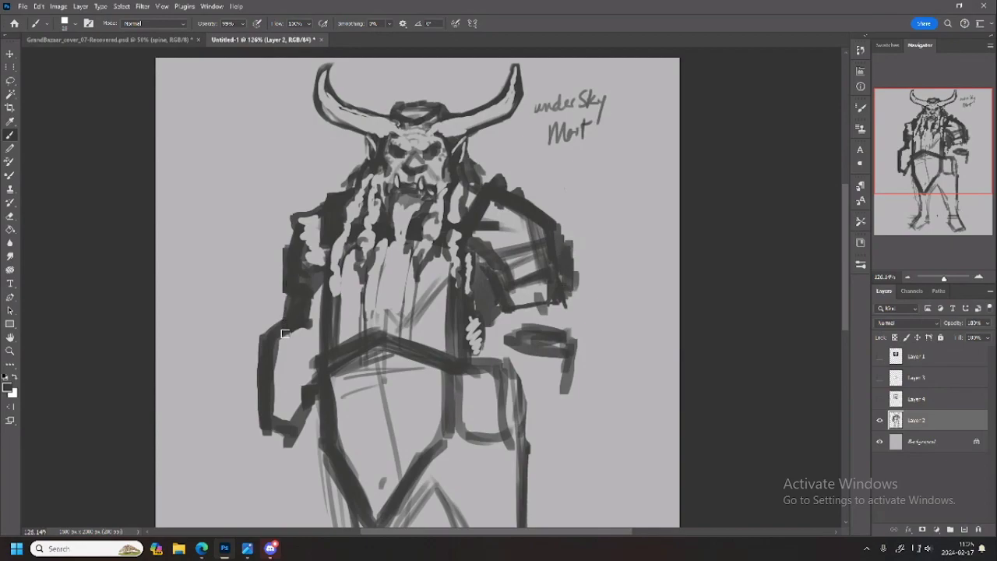
pyautogui.moveTo(307, 306)
pyautogui.mouseDown()
pyautogui.moveTo(278, 339)
pyautogui.moveTo(263, 321)
pyautogui.moveTo(261, 367)
pyautogui.mouseUp()
pyautogui.moveTo(267, 423)
pyautogui.mouseDown()
pyautogui.moveTo(289, 330)
pyautogui.moveTo(287, 419)
pyautogui.moveTo(285, 363)
pyautogui.moveTo(309, 360)
pyautogui.moveTo(313, 285)
pyautogui.moveTo(318, 356)
pyautogui.mouseUp()
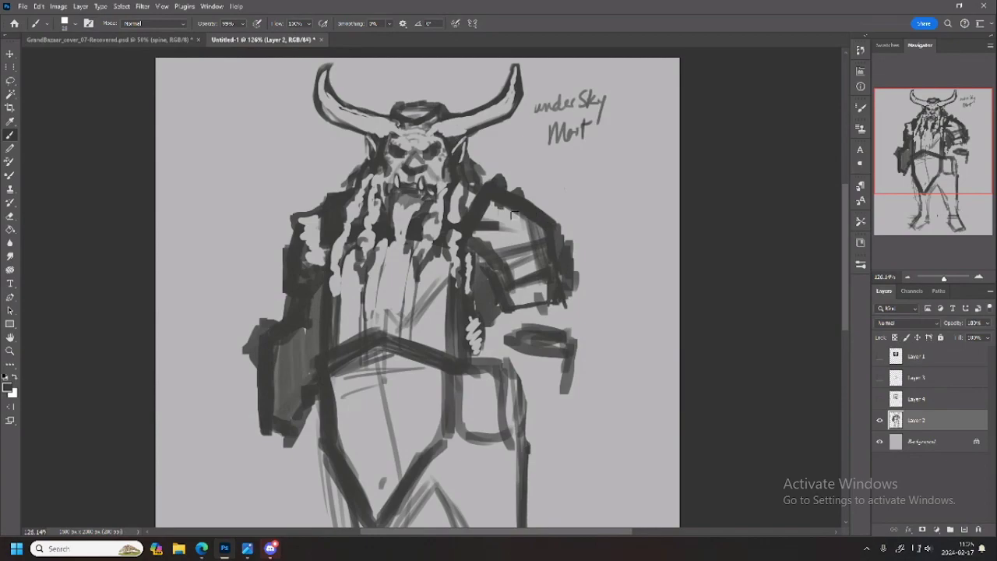
# Draw a round light disc with a thick dark rim on the right-side shoulder, and ring it with short light spikes
pyautogui.moveTo(498, 220)
pyautogui.mouseDown()
pyautogui.moveTo(486, 258)
pyautogui.moveTo(492, 222)
pyautogui.moveTo(491, 258)
pyautogui.moveTo(492, 219)
pyautogui.moveTo(490, 265)
pyautogui.moveTo(493, 218)
pyautogui.moveTo(487, 261)
pyautogui.moveTo(515, 220)
pyautogui.moveTo(480, 235)
pyautogui.moveTo(495, 227)
pyautogui.moveTo(491, 248)
pyautogui.moveTo(498, 242)
pyautogui.moveTo(478, 254)
pyautogui.moveTo(493, 232)
pyautogui.moveTo(476, 239)
pyautogui.moveTo(487, 228)
pyautogui.moveTo(498, 242)
pyautogui.moveTo(519, 238)
pyautogui.mouseUp()
pyautogui.press('e')
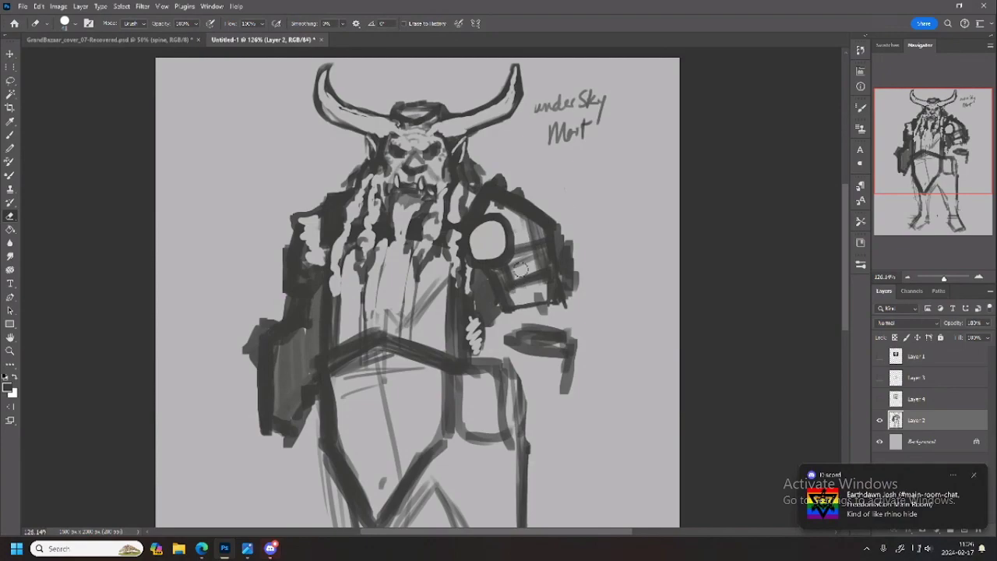
pyautogui.press('b')
pyautogui.moveTo(492, 218); pyautogui.dragTo(499, 214)
pyautogui.moveTo(470, 273); pyautogui.dragTo(479, 248)
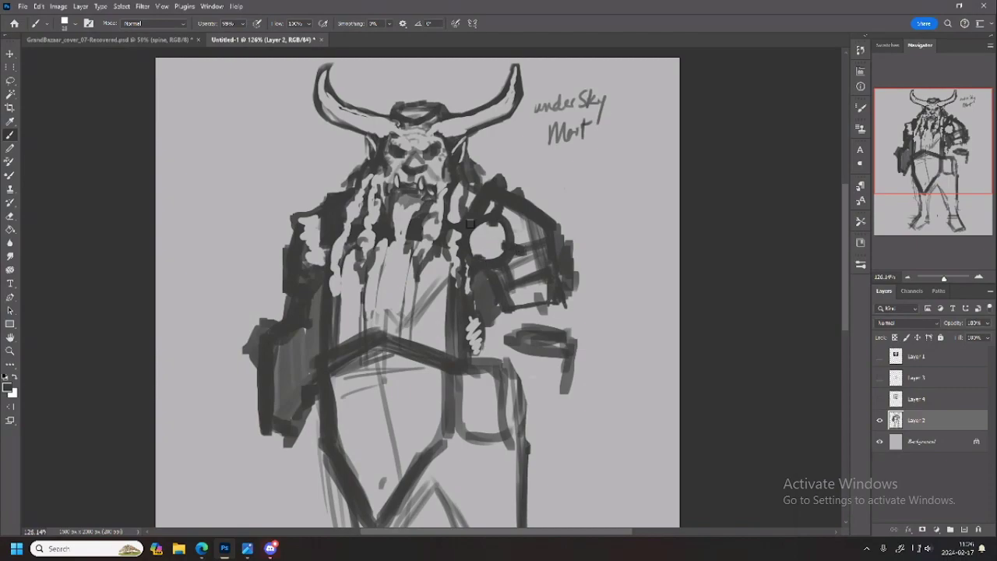
pyautogui.press('e')
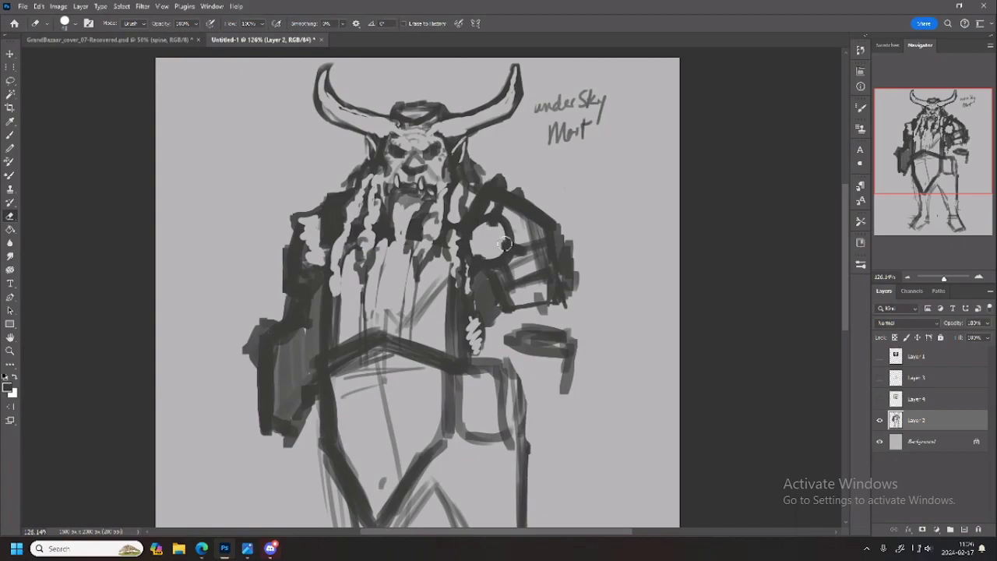
pyautogui.hotkey('ctrl', 'z')
pyautogui.moveTo(505, 244)
pyautogui.mouseDown()
pyautogui.moveTo(491, 220)
pyautogui.moveTo(510, 183)
pyautogui.moveTo(487, 224)
pyautogui.moveTo(513, 212)
pyautogui.moveTo(455, 227)
pyautogui.moveTo(481, 250)
pyautogui.moveTo(471, 273)
pyautogui.mouseUp()
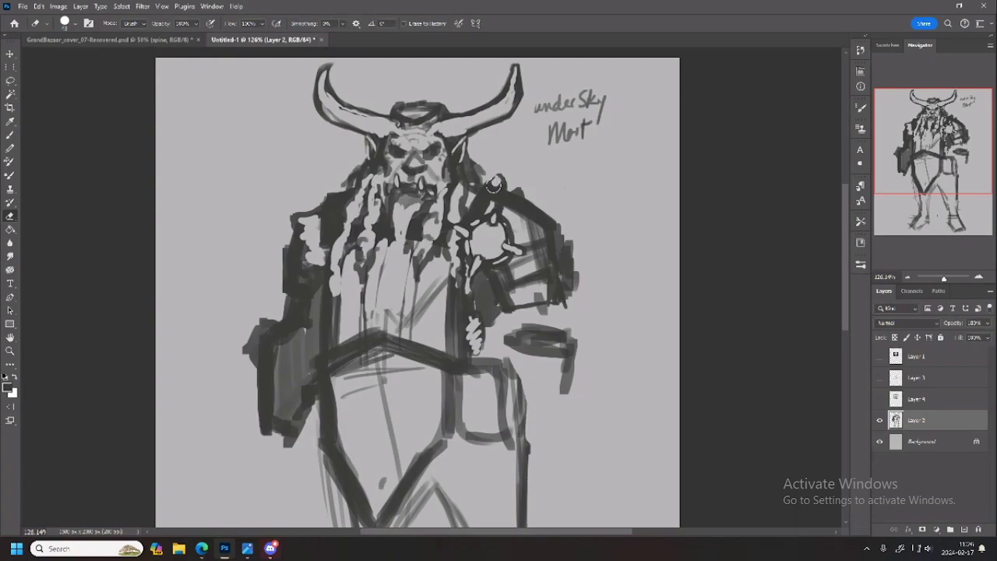
# Carve a slanted strap above the disc out of the right-side shoulder's upper edge, and darken the strap and the shoulder plate
pyautogui.moveTo(492, 187)
pyautogui.mouseDown()
pyautogui.moveTo(476, 211)
pyautogui.moveTo(499, 180)
pyautogui.moveTo(557, 232)
pyautogui.mouseUp()
pyautogui.press('b')
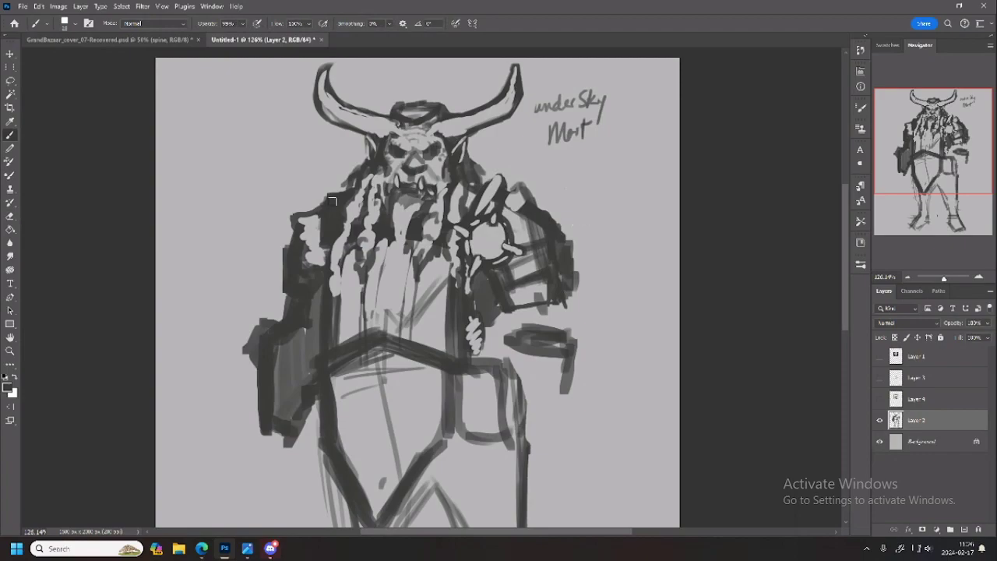
pyautogui.moveTo(331, 199)
pyautogui.mouseDown()
pyautogui.moveTo(320, 232)
pyautogui.moveTo(322, 201)
pyautogui.mouseUp()
pyautogui.press('e')
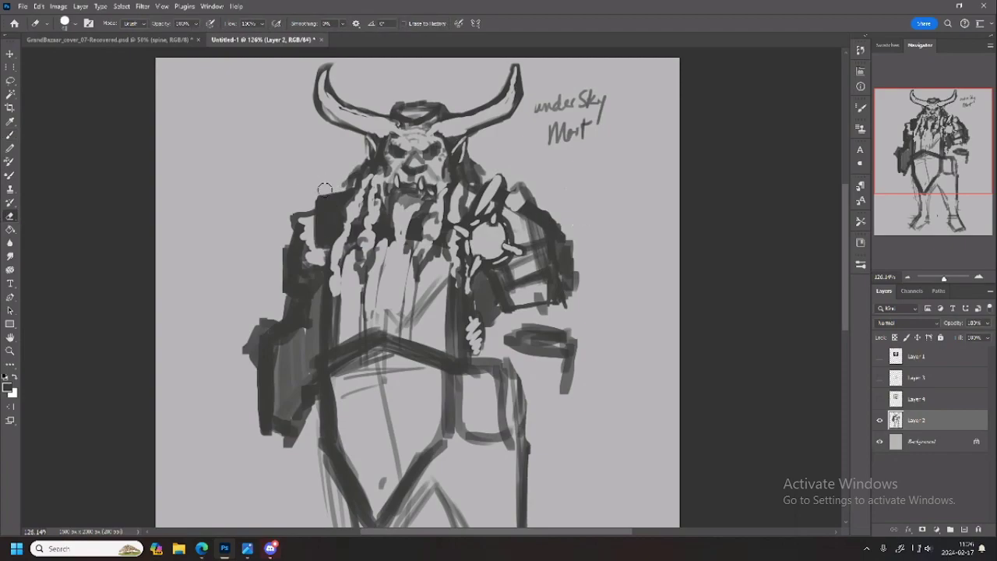
pyautogui.press('b')
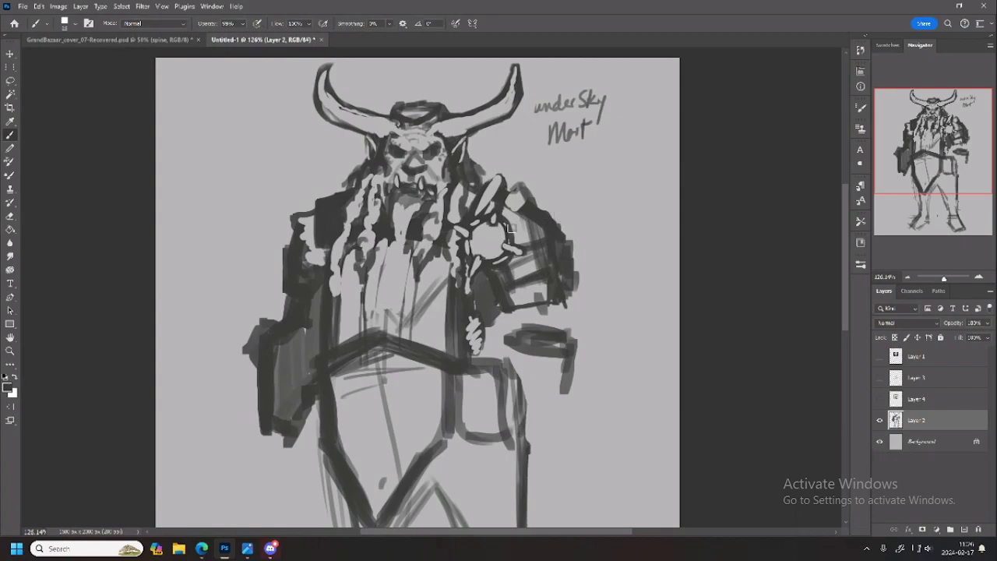
pyautogui.moveTo(499, 187)
pyautogui.mouseDown()
pyautogui.moveTo(479, 208)
pyautogui.moveTo(495, 178)
pyautogui.moveTo(512, 221)
pyautogui.moveTo(521, 191)
pyautogui.moveTo(511, 221)
pyautogui.moveTo(527, 210)
pyautogui.moveTo(542, 237)
pyautogui.mouseUp()
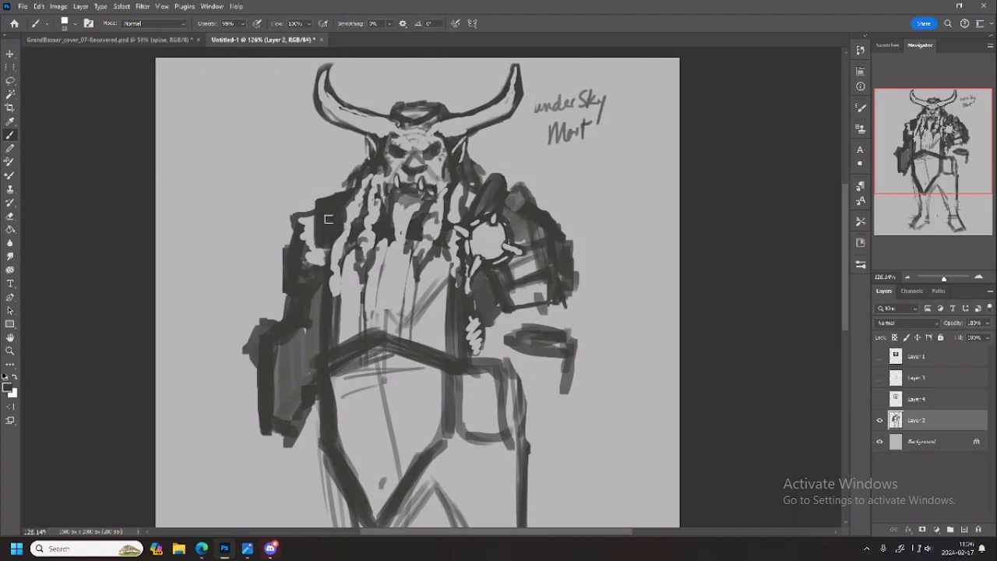
# Reshape the left-side shoulder's upper edge into a blockier dark silhouette, and recut the light ragged fur patch inside it
pyautogui.press('e')
pyautogui.moveTo(310, 201); pyautogui.dragTo(355, 187)
pyautogui.press('b')
pyautogui.keyDown('alt'); pyautogui.click(305, 212); pyautogui.keyUp('alt')
pyautogui.keyDown('alt'); pyautogui.click(326, 217); pyautogui.keyUp('alt')
pyautogui.moveTo(310, 211)
pyautogui.mouseDown()
pyautogui.moveTo(287, 218)
pyautogui.moveTo(291, 237)
pyautogui.moveTo(308, 209)
pyautogui.mouseUp()
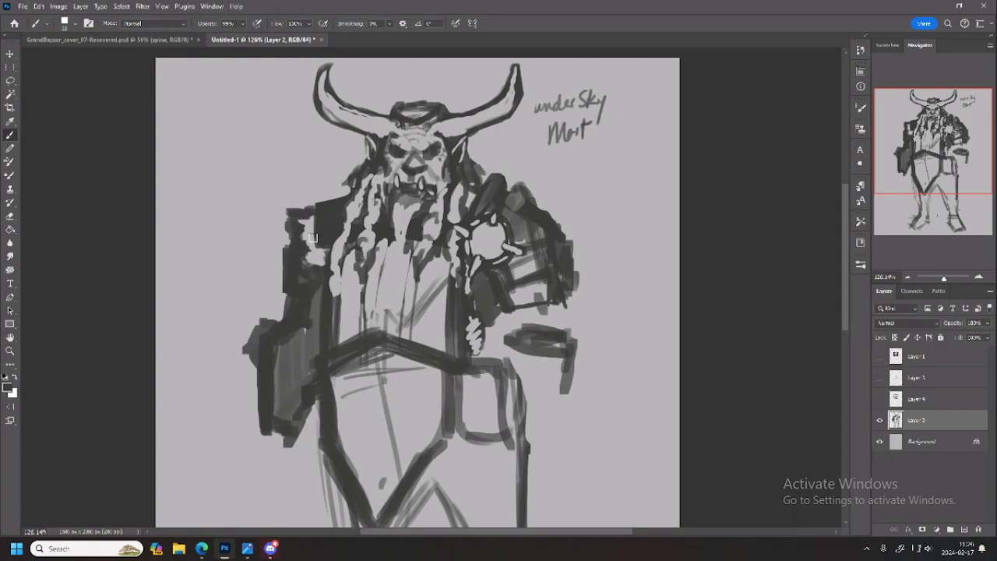
pyautogui.press('e')
pyautogui.moveTo(301, 251)
pyautogui.mouseDown()
pyautogui.moveTo(310, 246)
pyautogui.moveTo(309, 265)
pyautogui.mouseUp()
# Darken the lower right-side sleeve, erase a jagged light fur trim along its hem, and trim the hair above that shoulder
pyautogui.press('b')
pyautogui.moveTo(503, 304)
pyautogui.mouseDown()
pyautogui.moveTo(546, 295)
pyautogui.moveTo(518, 298)
pyautogui.moveTo(517, 312)
pyautogui.moveTo(512, 291)
pyautogui.moveTo(539, 297)
pyautogui.moveTo(551, 285)
pyautogui.moveTo(510, 293)
pyautogui.moveTo(524, 297)
pyautogui.moveTo(571, 278)
pyautogui.moveTo(555, 294)
pyautogui.moveTo(576, 269)
pyautogui.mouseUp()
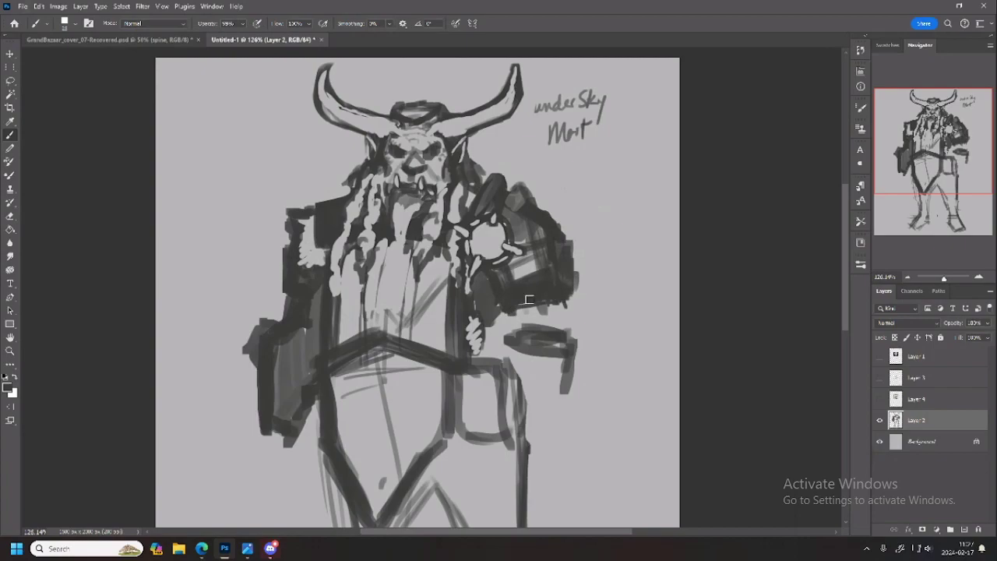
pyautogui.moveTo(531, 304)
pyautogui.mouseDown()
pyautogui.moveTo(516, 311)
pyautogui.moveTo(557, 296)
pyautogui.moveTo(562, 313)
pyautogui.moveTo(561, 300)
pyautogui.moveTo(510, 308)
pyautogui.moveTo(572, 310)
pyautogui.moveTo(571, 301)
pyautogui.mouseUp()
pyautogui.press('e')
pyautogui.moveTo(468, 176)
pyautogui.mouseDown()
pyautogui.moveTo(466, 167)
pyautogui.moveTo(477, 199)
pyautogui.moveTo(493, 199)
pyautogui.mouseUp()
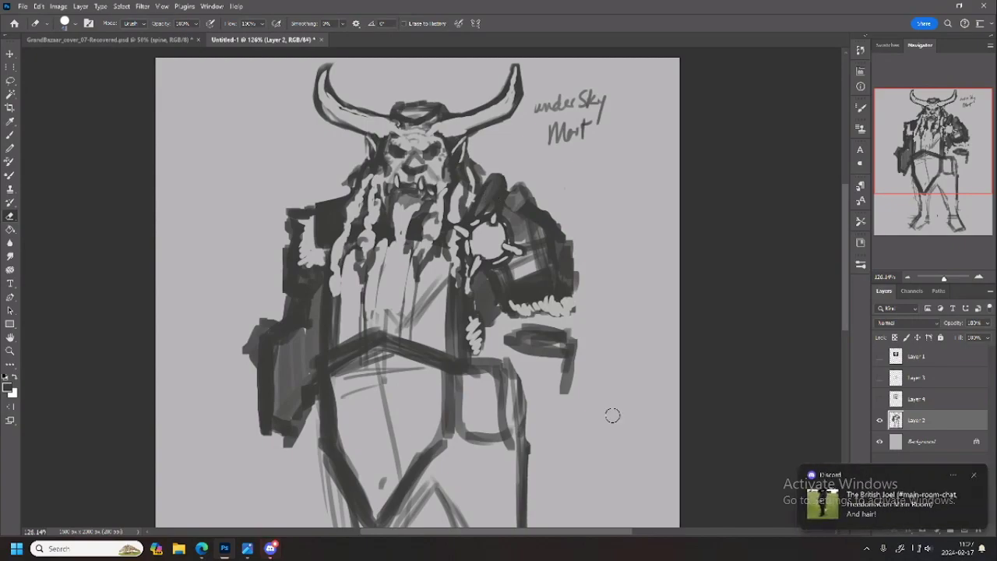
# Darken the right-side forearm below its fur trim, and recut the left-side sleeve hem with a dark edge and jagged light fur
pyautogui.press('b')
pyautogui.moveTo(519, 315)
pyautogui.mouseDown()
pyautogui.moveTo(540, 334)
pyautogui.moveTo(548, 316)
pyautogui.moveTo(556, 336)
pyautogui.moveTo(567, 328)
pyautogui.moveTo(562, 337)
pyautogui.moveTo(575, 321)
pyautogui.moveTo(561, 345)
pyautogui.moveTo(588, 311)
pyautogui.moveTo(580, 345)
pyautogui.mouseUp()
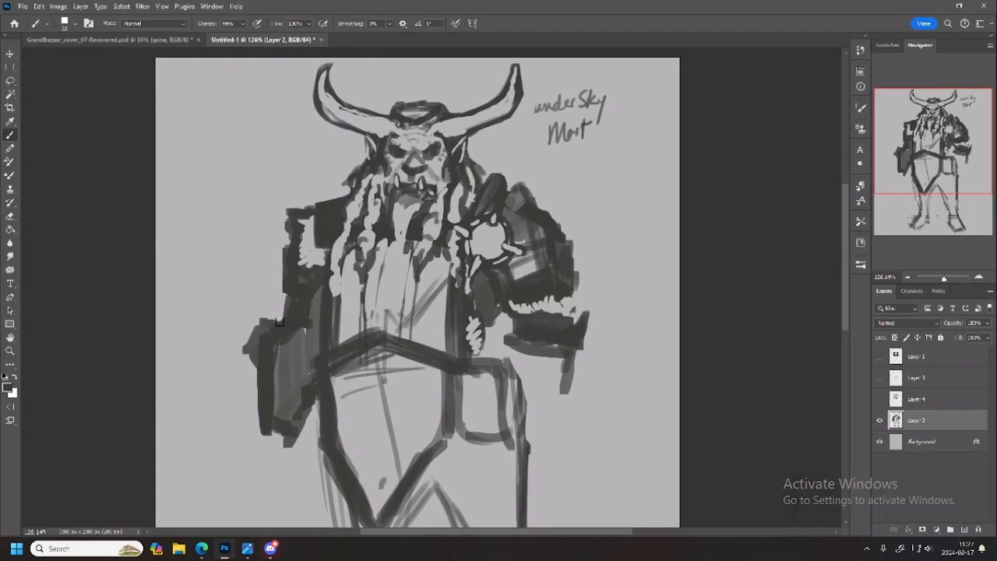
pyautogui.moveTo(274, 323)
pyautogui.mouseDown()
pyautogui.moveTo(259, 335)
pyautogui.moveTo(290, 323)
pyautogui.moveTo(311, 351)
pyautogui.moveTo(258, 321)
pyautogui.moveTo(249, 346)
pyautogui.mouseUp()
pyautogui.press('e')
# Thicken and darken the arched band across the waist on both sides of its peak
pyautogui.press('b')
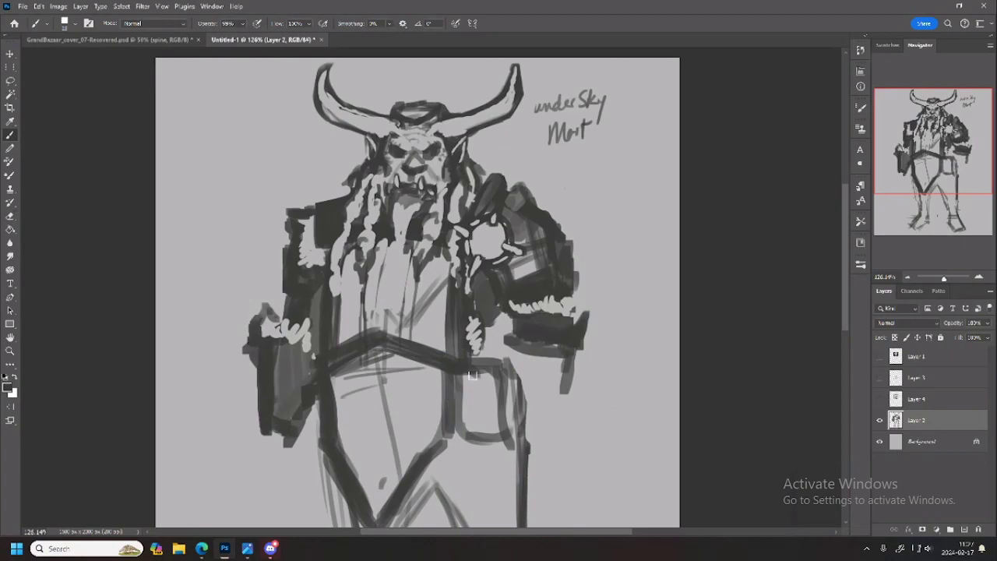
pyautogui.moveTo(360, 352); pyautogui.dragTo(331, 362)
pyautogui.moveTo(379, 337); pyautogui.dragTo(449, 377)
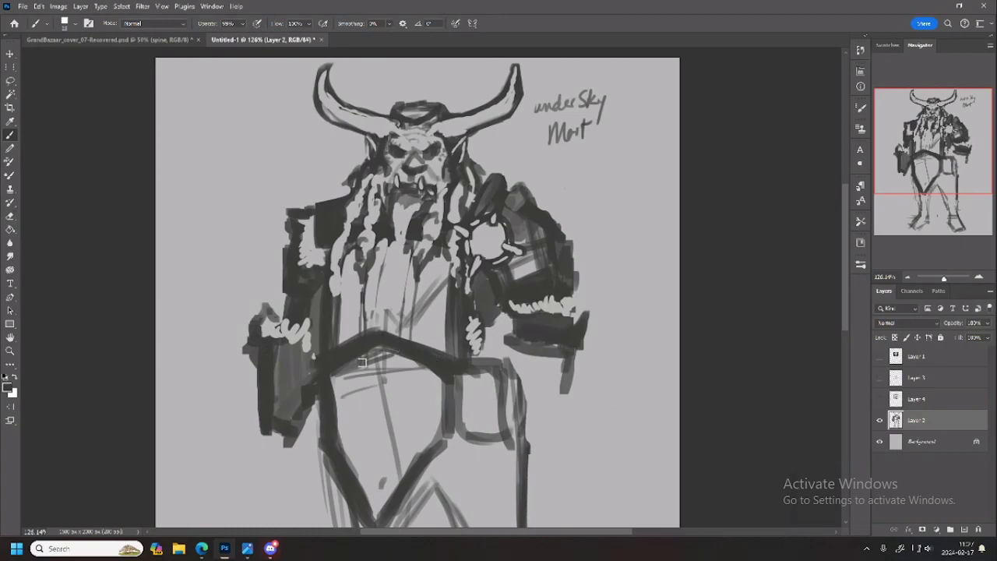
# Try dark straps crossing diagonally over the chest and belly, and undo them
pyautogui.moveTo(350, 209)
pyautogui.mouseDown()
pyautogui.moveTo(380, 271)
pyautogui.moveTo(531, 388)
pyautogui.moveTo(446, 382)
pyautogui.mouseUp()
pyautogui.moveTo(296, 381); pyautogui.dragTo(530, 218)
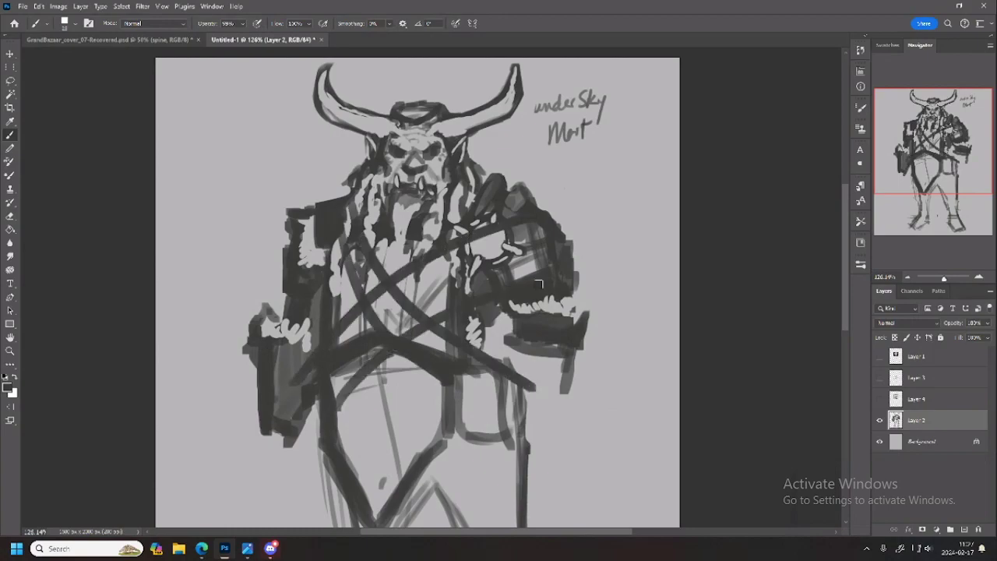
pyautogui.hotkey('ctrl', 'z')
pyautogui.hotkey('ctrl', 'z')
pyautogui.hotkey('ctrl', 'z')
pyautogui.hotkey('ctrl', 'z')
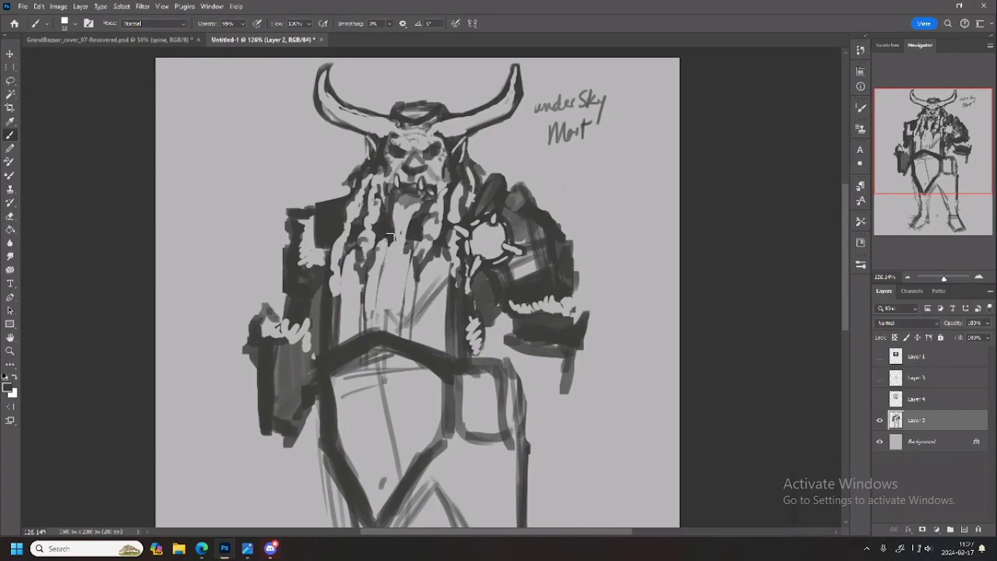
# Try a broad dark diagonal sash from the beard down to the right-side waist with a larger brush
pyautogui.press(']')
pyautogui.press(']')
pyautogui.press(']')
pyautogui.moveTo(379, 244); pyautogui.dragTo(413, 316)
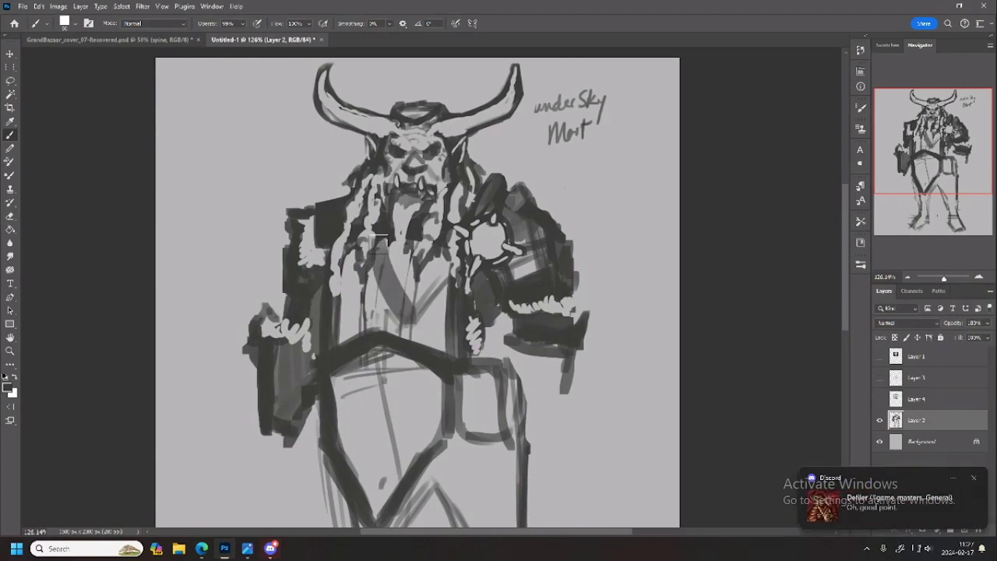
pyautogui.moveTo(379, 243)
pyautogui.mouseDown()
pyautogui.moveTo(414, 317)
pyautogui.moveTo(451, 358)
pyautogui.mouseUp()
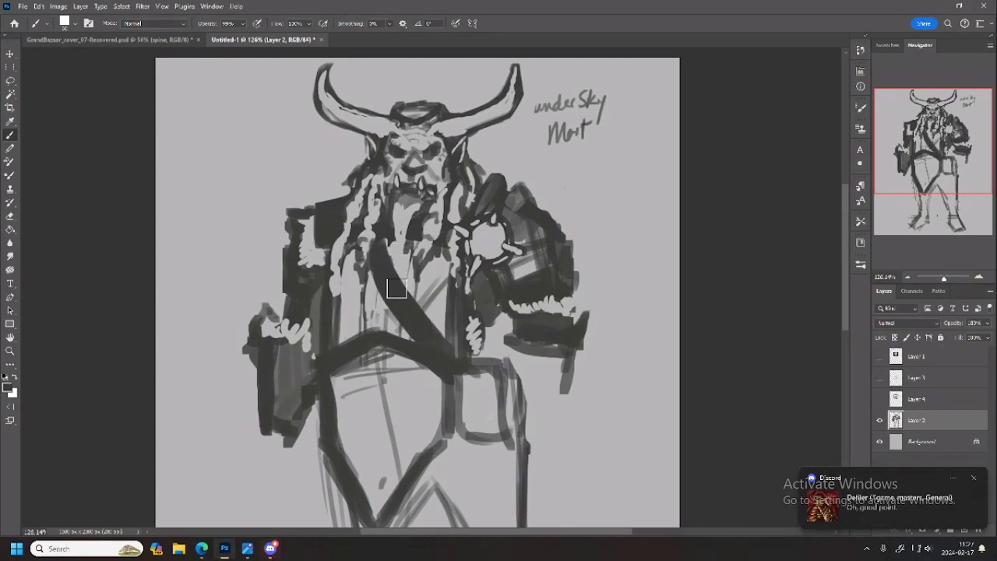
# Try a dark filled garment panel on the left side of the sash, and extend the sash's lower end with a smaller brush
pyautogui.press('[')
pyautogui.press('[')
pyautogui.press('[')
pyautogui.press('[')
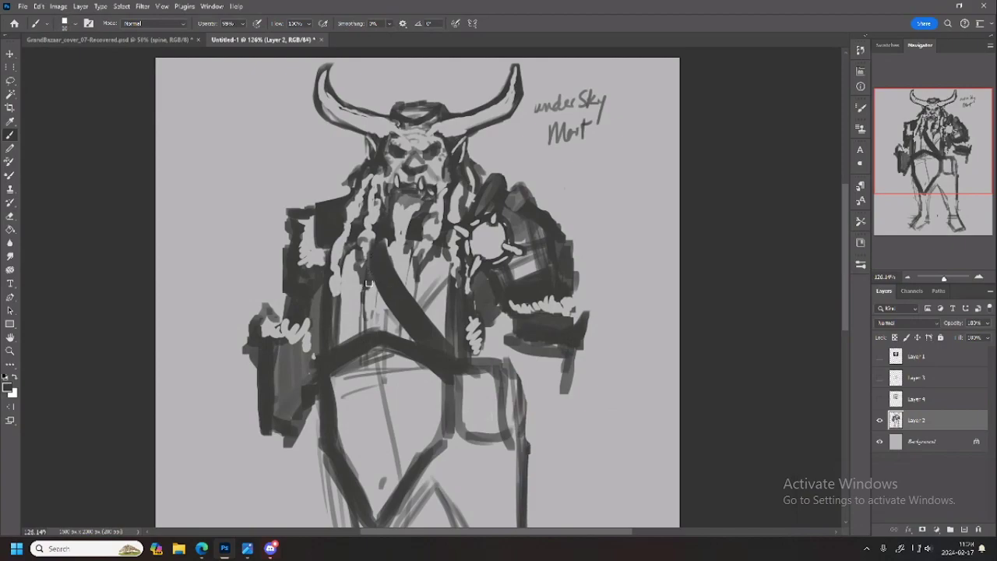
pyautogui.moveTo(372, 279)
pyautogui.mouseDown()
pyautogui.moveTo(377, 331)
pyautogui.moveTo(363, 297)
pyautogui.moveTo(393, 326)
pyautogui.moveTo(378, 287)
pyautogui.moveTo(397, 318)
pyautogui.mouseUp()
pyautogui.moveTo(343, 255)
pyautogui.mouseDown()
pyautogui.moveTo(349, 269)
pyautogui.moveTo(347, 248)
pyautogui.moveTo(340, 269)
pyautogui.moveTo(383, 291)
pyautogui.moveTo(370, 258)
pyautogui.moveTo(400, 315)
pyautogui.moveTo(379, 232)
pyautogui.moveTo(423, 319)
pyautogui.mouseUp()
pyautogui.moveTo(353, 299); pyautogui.dragTo(365, 329)
pyautogui.moveTo(416, 305); pyautogui.dragTo(473, 359)
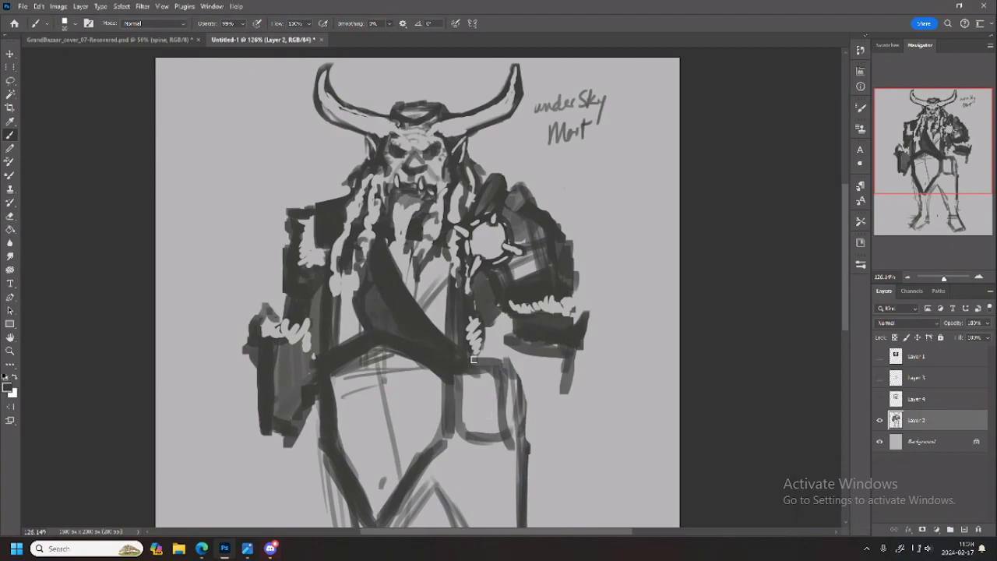
# Undo the diagonal sash and the dark panel beside it
pyautogui.hotkey('ctrl', 'z')
pyautogui.hotkey('ctrl', 'z')
pyautogui.hotkey('ctrl', 'z')
pyautogui.hotkey('ctrl', 'z')
pyautogui.hotkey('ctrl', 'z')
pyautogui.hotkey('ctrl', 'z')
pyautogui.hotkey('ctrl', 'z')
pyautogui.hotkey('ctrl', 'z')
pyautogui.hotkey('ctrl', 'z')
pyautogui.hotkey('ctrl', 'z')
pyautogui.hotkey('ctrl', 'z')
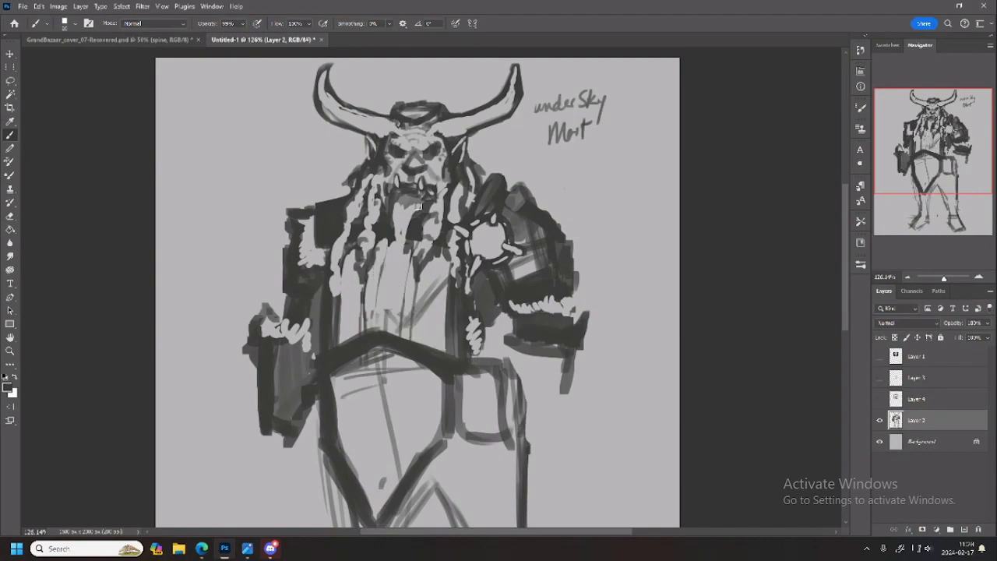
# Paint a grey vest panel with dark slanted edges on the left side of the chest, running down to the waist band
pyautogui.moveTo(371, 275); pyautogui.dragTo(402, 337)
pyautogui.moveTo(336, 290)
pyautogui.mouseDown()
pyautogui.moveTo(355, 339)
pyautogui.moveTo(332, 300)
pyautogui.moveTo(343, 319)
pyautogui.moveTo(338, 302)
pyautogui.moveTo(385, 315)
pyautogui.moveTo(385, 272)
pyautogui.moveTo(344, 255)
pyautogui.moveTo(351, 250)
pyautogui.moveTo(340, 290)
pyautogui.moveTo(363, 280)
pyautogui.moveTo(374, 322)
pyautogui.mouseUp()
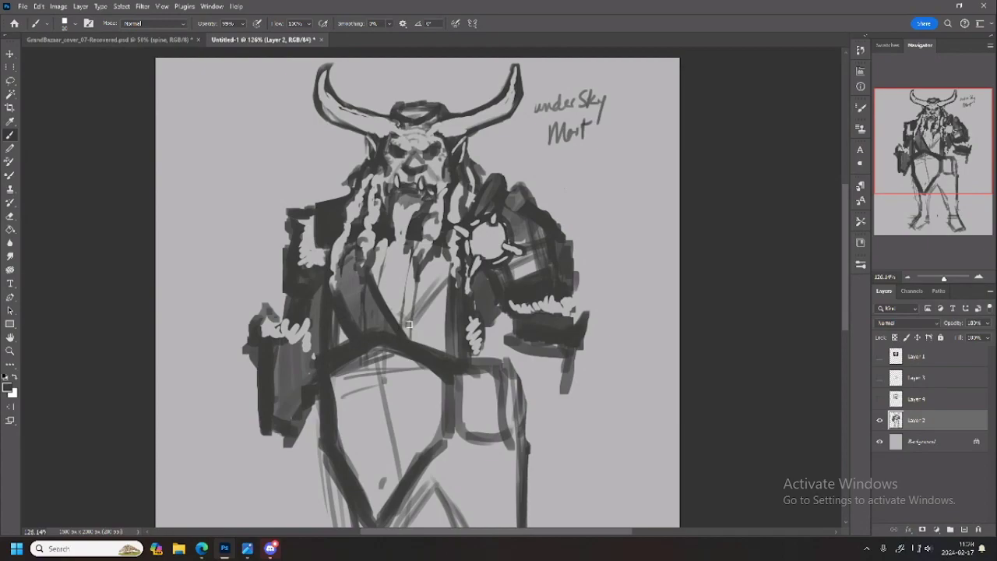
# Erase a wavy light fur trim along the arched waist band and across to the right-side hip, plus a light line along the vest edge
pyautogui.press('e')
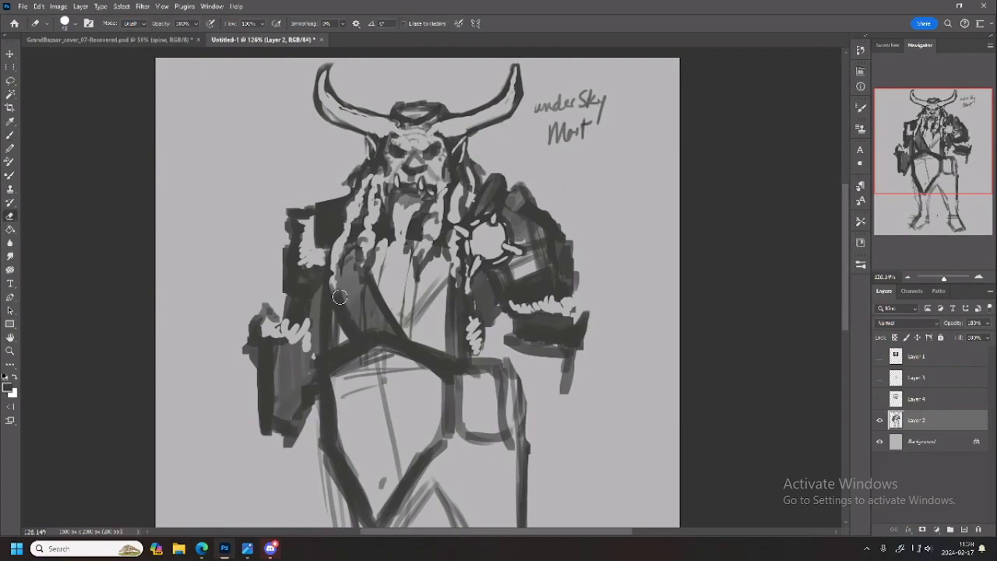
pyautogui.moveTo(340, 296)
pyautogui.mouseDown()
pyautogui.moveTo(355, 333)
pyautogui.moveTo(337, 300)
pyautogui.moveTo(348, 329)
pyautogui.moveTo(388, 296)
pyautogui.moveTo(360, 338)
pyautogui.moveTo(376, 335)
pyautogui.moveTo(361, 367)
pyautogui.moveTo(320, 359)
pyautogui.moveTo(404, 328)
pyautogui.moveTo(401, 344)
pyautogui.moveTo(440, 349)
pyautogui.moveTo(438, 361)
pyautogui.moveTo(472, 377)
pyautogui.mouseUp()
pyautogui.moveTo(384, 350)
pyautogui.mouseDown()
pyautogui.moveTo(382, 335)
pyautogui.moveTo(394, 336)
pyautogui.moveTo(347, 348)
pyautogui.moveTo(328, 373)
pyautogui.mouseUp()
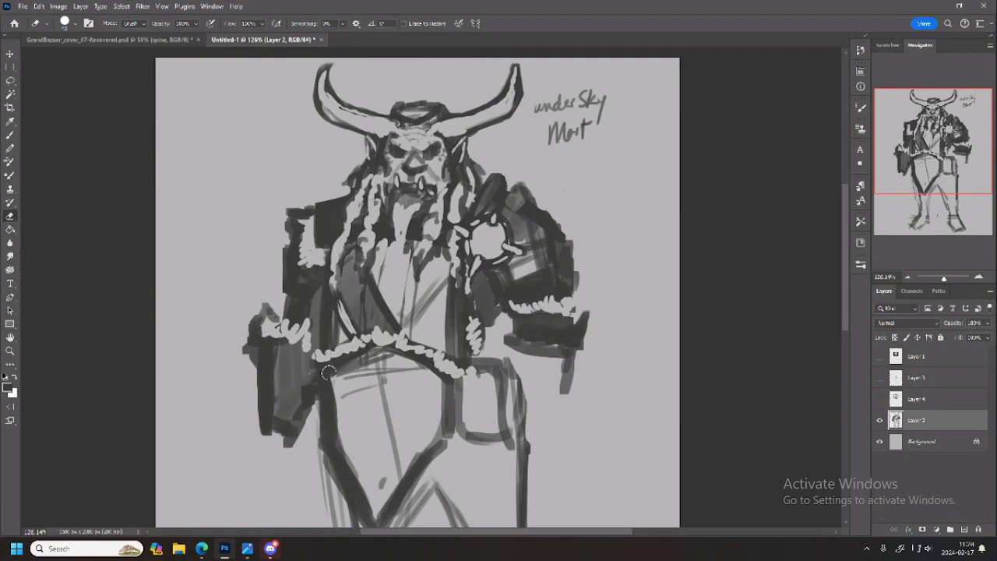
pyautogui.moveTo(461, 371); pyautogui.dragTo(511, 365)
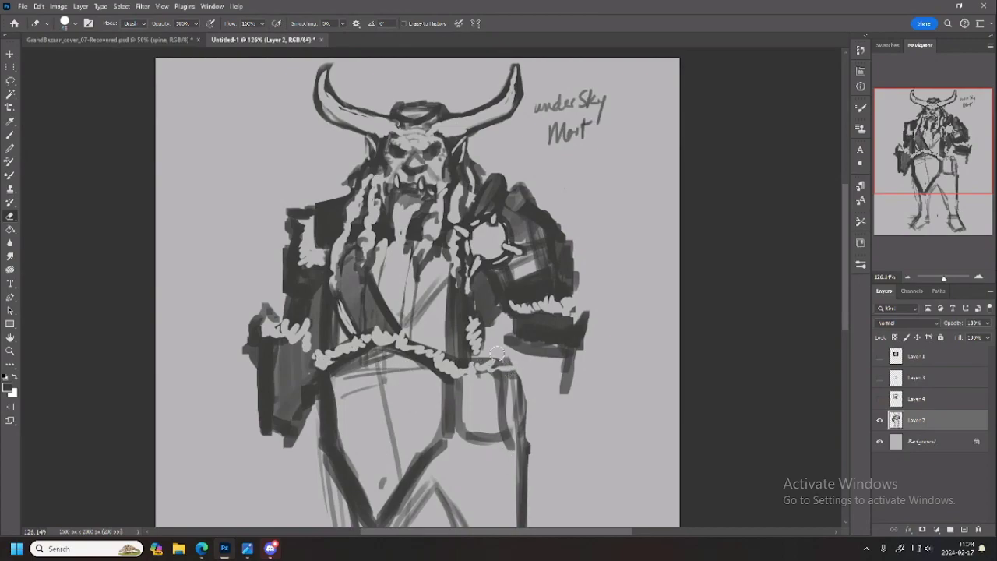
# Fill the right-side coat panel above the fur trim with dark grey, and refine the light strip along the left-side vest edge
pyautogui.press('b')
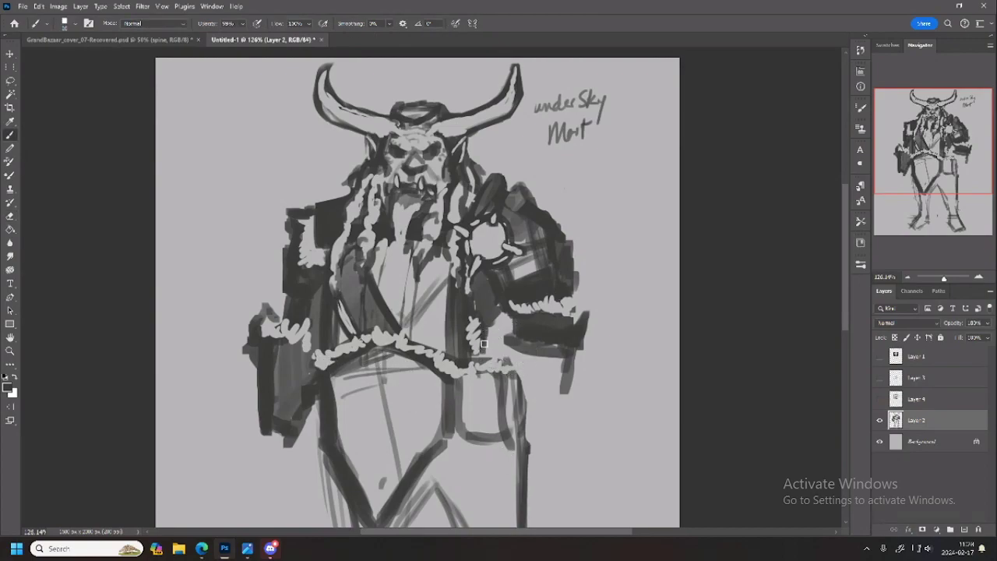
pyautogui.moveTo(482, 359)
pyautogui.mouseDown()
pyautogui.moveTo(493, 315)
pyautogui.moveTo(505, 354)
pyautogui.moveTo(515, 319)
pyautogui.moveTo(497, 356)
pyautogui.moveTo(480, 350)
pyautogui.moveTo(500, 355)
pyautogui.mouseUp()
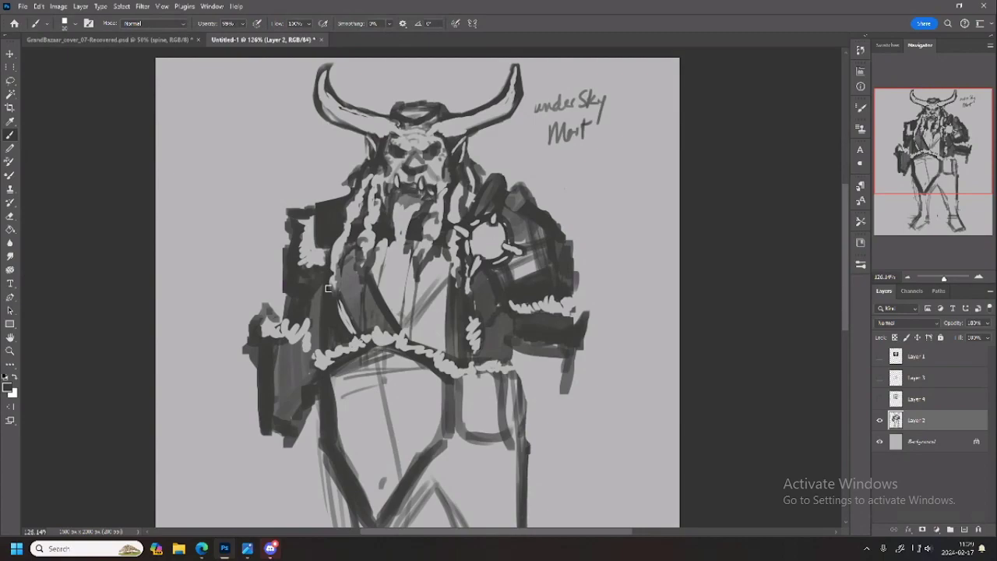
pyautogui.press('e')
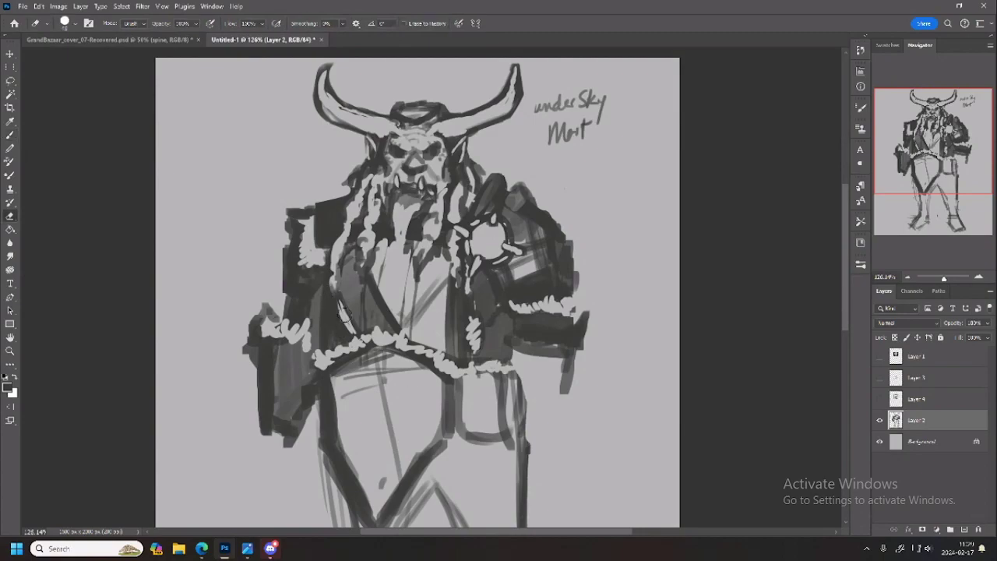
pyautogui.moveTo(344, 308)
pyautogui.mouseDown()
pyautogui.moveTo(345, 341)
pyautogui.moveTo(337, 325)
pyautogui.moveTo(348, 307)
pyautogui.moveTo(357, 333)
pyautogui.mouseUp()
pyautogui.moveTo(357, 334)
pyautogui.mouseDown()
pyautogui.moveTo(329, 296)
pyautogui.moveTo(334, 319)
pyautogui.moveTo(367, 305)
pyautogui.mouseUp()
# Paint dark over the left-side shoulder fur to narrow it to a wedge, and touch up the shoulder corner and right-side horn outline
pyautogui.press('b')
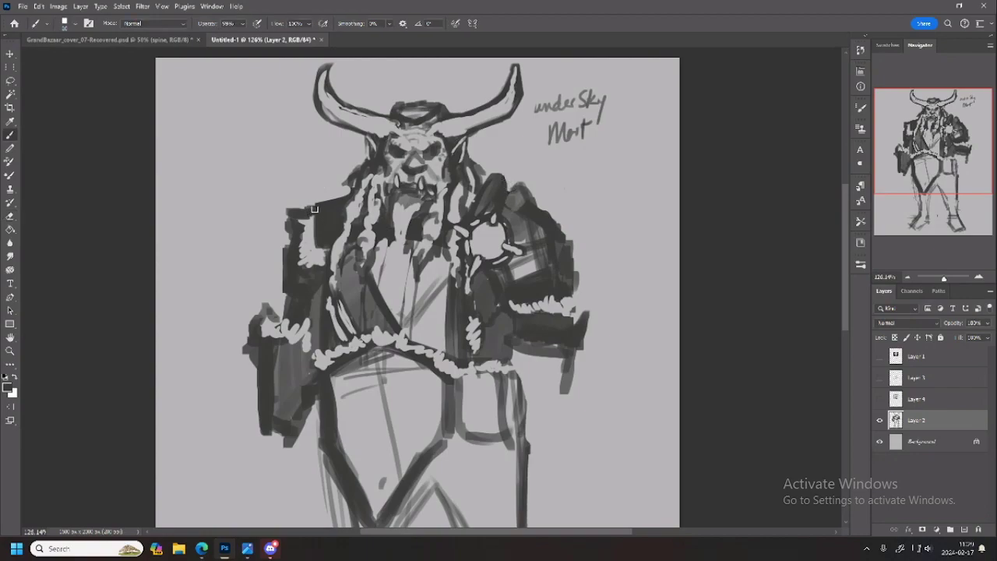
pyautogui.moveTo(310, 213); pyautogui.dragTo(322, 246)
pyautogui.moveTo(309, 210); pyautogui.dragTo(325, 254)
pyautogui.moveTo(446, 117)
pyautogui.mouseDown()
pyautogui.moveTo(498, 95)
pyautogui.moveTo(514, 72)
pyautogui.mouseUp()
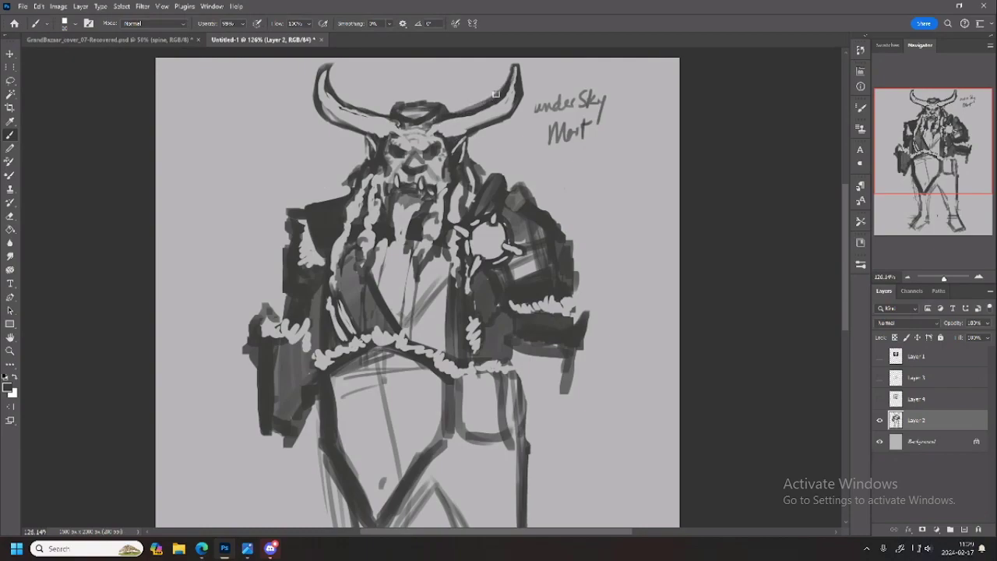
pyautogui.moveTo(316, 206); pyautogui.dragTo(306, 209)
# Shape the left-side forearm into a dark bracer with an arched upper edge and a lighter curved rim at the wrist
pyautogui.moveTo(918, 145); pyautogui.dragTo(926, 156)
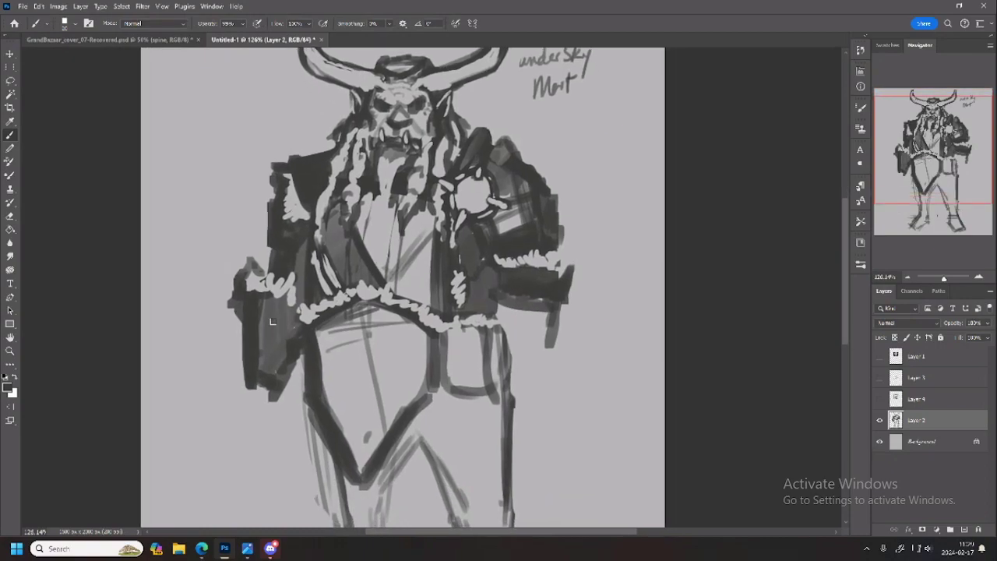
pyautogui.moveTo(244, 337)
pyautogui.mouseDown()
pyautogui.moveTo(236, 380)
pyautogui.moveTo(288, 389)
pyautogui.moveTo(299, 356)
pyautogui.moveTo(283, 392)
pyautogui.mouseUp()
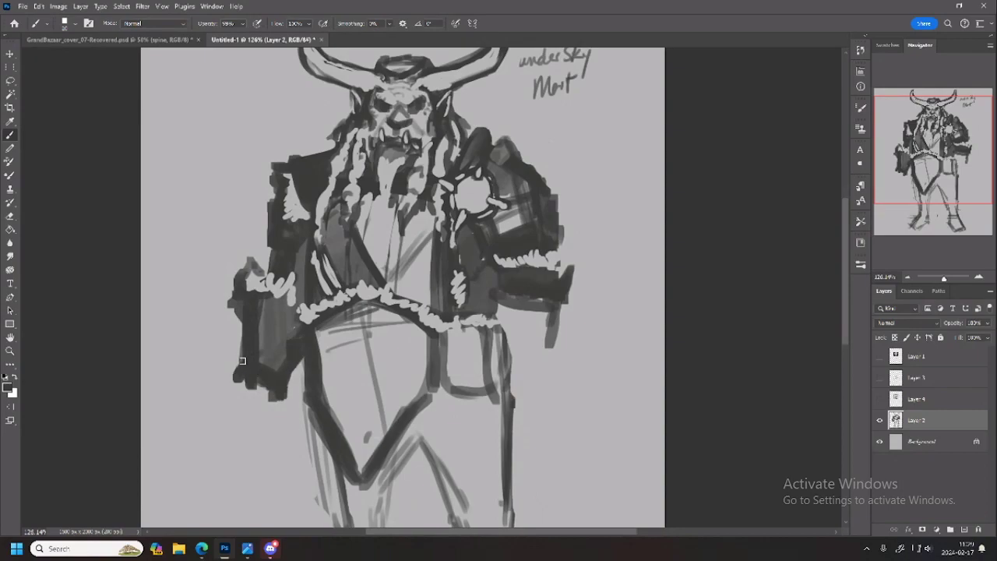
pyautogui.moveTo(242, 360); pyautogui.dragTo(245, 328)
pyautogui.moveTo(264, 363); pyautogui.dragTo(276, 376)
pyautogui.moveTo(263, 313); pyautogui.dragTo(289, 330)
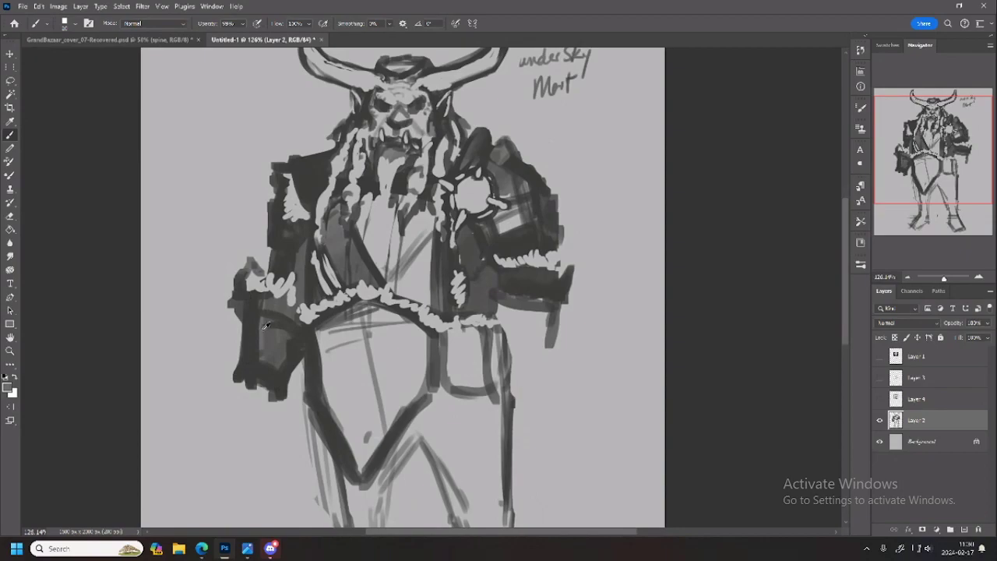
pyautogui.moveTo(239, 377)
pyautogui.mouseDown()
pyautogui.moveTo(265, 377)
pyautogui.moveTo(278, 401)
pyautogui.moveTo(274, 392)
pyautogui.mouseUp()
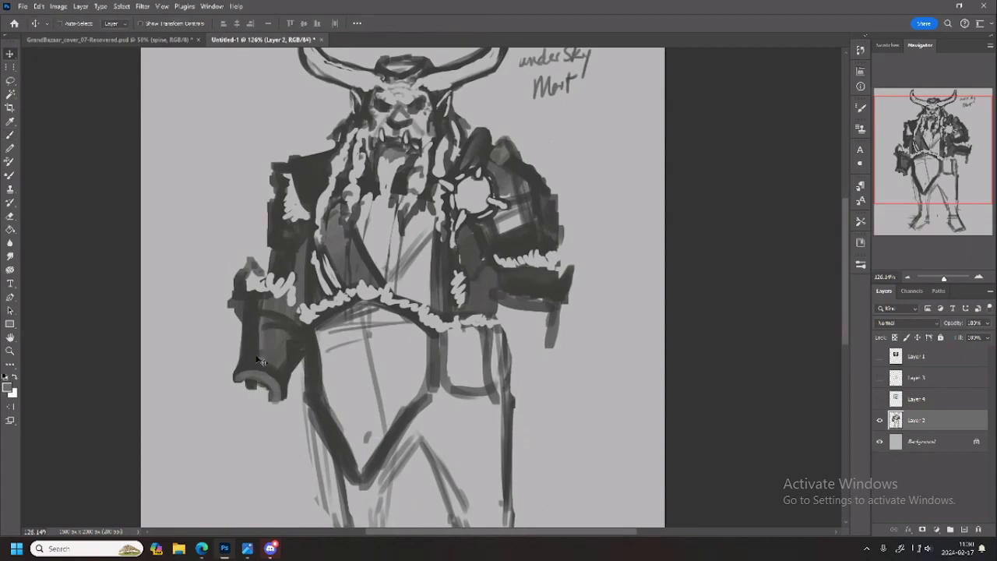
# Sketch the rough angular outline of a hand below the left-side bracer
pyautogui.keyDown('alt'); pyautogui.click(251, 362); pyautogui.keyUp('alt')
pyautogui.moveTo(263, 372)
pyautogui.mouseDown()
pyautogui.moveTo(273, 407)
pyautogui.moveTo(234, 389)
pyautogui.moveTo(226, 409)
pyautogui.moveTo(259, 380)
pyautogui.moveTo(241, 385)
pyautogui.moveTo(228, 424)
pyautogui.moveTo(249, 447)
pyautogui.moveTo(279, 433)
pyautogui.mouseUp()
pyautogui.moveTo(277, 404); pyautogui.dragTo(280, 426)
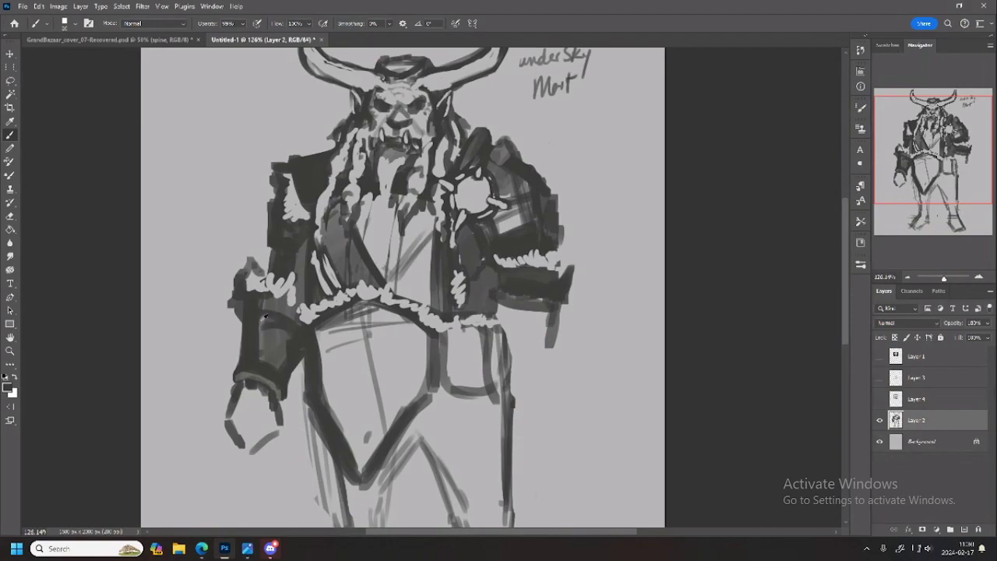
# Paint a lighter curved rim along the upper edge of the left-side bracer, using tones sampled from the sleeve
pyautogui.keyDown('alt'); pyautogui.click(267, 333); pyautogui.keyUp('alt')
pyautogui.moveTo(248, 314)
pyautogui.mouseDown()
pyautogui.moveTo(278, 316)
pyautogui.moveTo(249, 314)
pyautogui.moveTo(290, 298)
pyautogui.moveTo(267, 315)
pyautogui.moveTo(300, 339)
pyautogui.mouseUp()
pyautogui.keyDown('alt'); pyautogui.click(252, 298); pyautogui.keyUp('alt')
pyautogui.keyDown('alt'); pyautogui.click(263, 311); pyautogui.keyUp('alt')
pyautogui.moveTo(240, 318)
pyautogui.mouseDown()
pyautogui.moveTo(262, 315)
pyautogui.moveTo(298, 347)
pyautogui.mouseUp()
pyautogui.keyDown('alt'); pyautogui.click(280, 335); pyautogui.keyUp('alt')
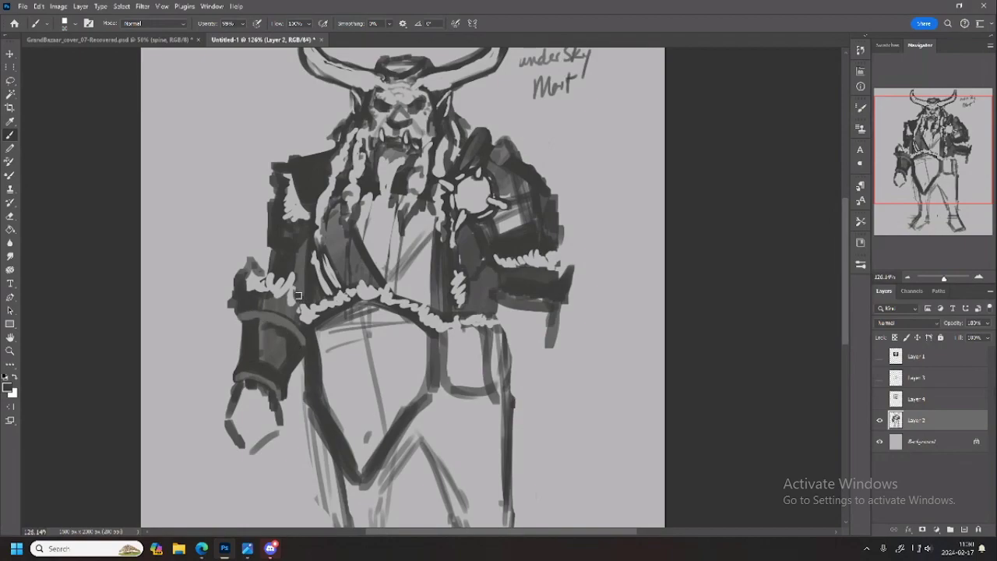
# Darken the sleeve beneath the left-side fur trim, and tidy the bracer's rims and inner shading
pyautogui.moveTo(259, 289); pyautogui.dragTo(299, 299)
pyautogui.moveTo(234, 374)
pyautogui.mouseDown()
pyautogui.moveTo(274, 371)
pyautogui.moveTo(288, 385)
pyautogui.mouseUp()
pyautogui.moveTo(259, 328); pyautogui.dragTo(290, 337)
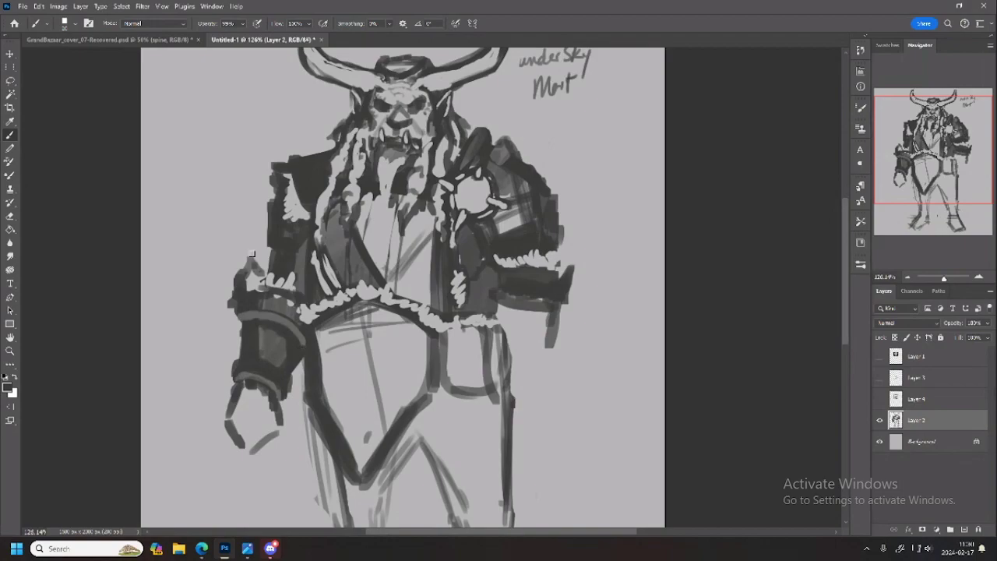
pyautogui.moveTo(243, 324)
pyautogui.mouseDown()
pyautogui.moveTo(241, 357)
pyautogui.moveTo(241, 327)
pyautogui.moveTo(248, 342)
pyautogui.moveTo(282, 315)
pyautogui.moveTo(260, 300)
pyautogui.moveTo(292, 317)
pyautogui.mouseUp()
# Try a separate tapered bracer study in the empty space beside the right-side leg, with a curved band near its wide end
pyautogui.moveTo(592, 334)
pyautogui.mouseDown()
pyautogui.moveTo(553, 424)
pyautogui.moveTo(592, 336)
pyautogui.moveTo(631, 354)
pyautogui.moveTo(610, 398)
pyautogui.moveTo(627, 383)
pyautogui.moveTo(577, 436)
pyautogui.moveTo(551, 422)
pyautogui.moveTo(585, 393)
pyautogui.moveTo(592, 336)
pyautogui.moveTo(550, 432)
pyautogui.moveTo(617, 380)
pyautogui.moveTo(603, 328)
pyautogui.moveTo(567, 404)
pyautogui.mouseUp()
pyautogui.moveTo(596, 331)
pyautogui.mouseDown()
pyautogui.moveTo(626, 368)
pyautogui.moveTo(626, 386)
pyautogui.moveTo(620, 338)
pyautogui.mouseUp()
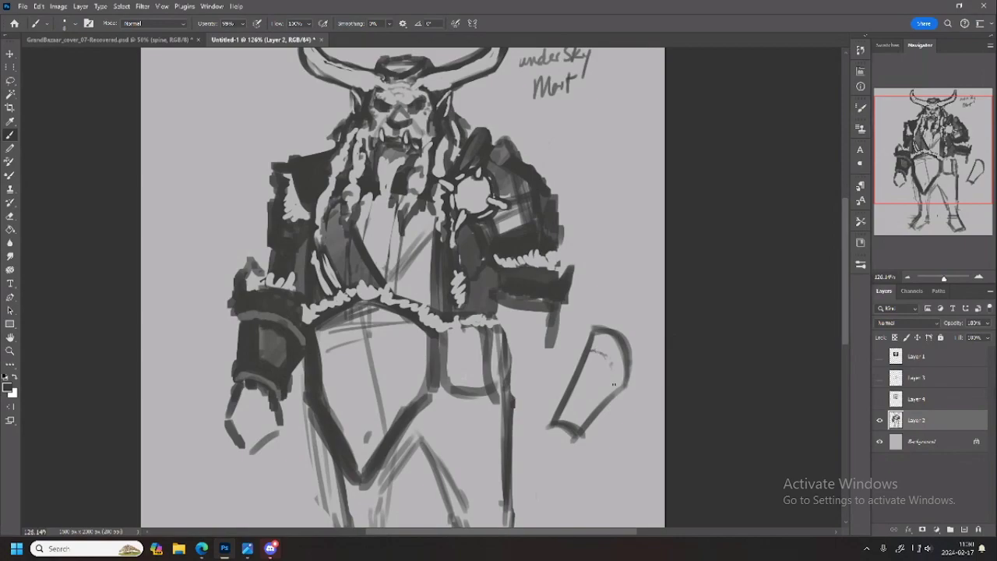
pyautogui.moveTo(614, 386); pyautogui.dragTo(609, 363)
pyautogui.moveTo(616, 387); pyautogui.dragTo(592, 351)
pyautogui.keyDown('alt'); pyautogui.click(598, 334); pyautogui.keyUp('alt')
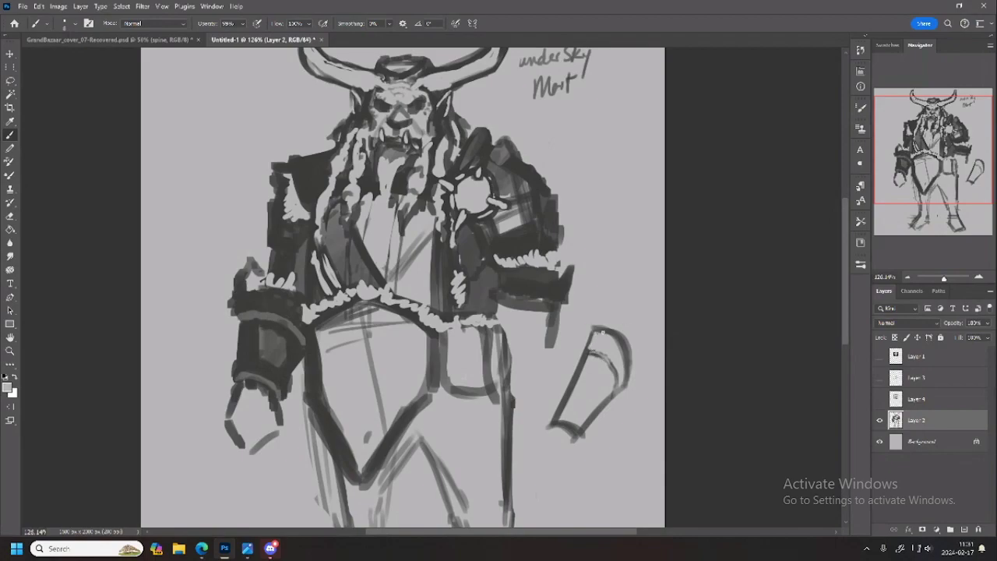
pyautogui.moveTo(582, 365); pyautogui.dragTo(575, 383)
pyautogui.keyDown('alt'); pyautogui.click(594, 333); pyautogui.keyUp('alt')
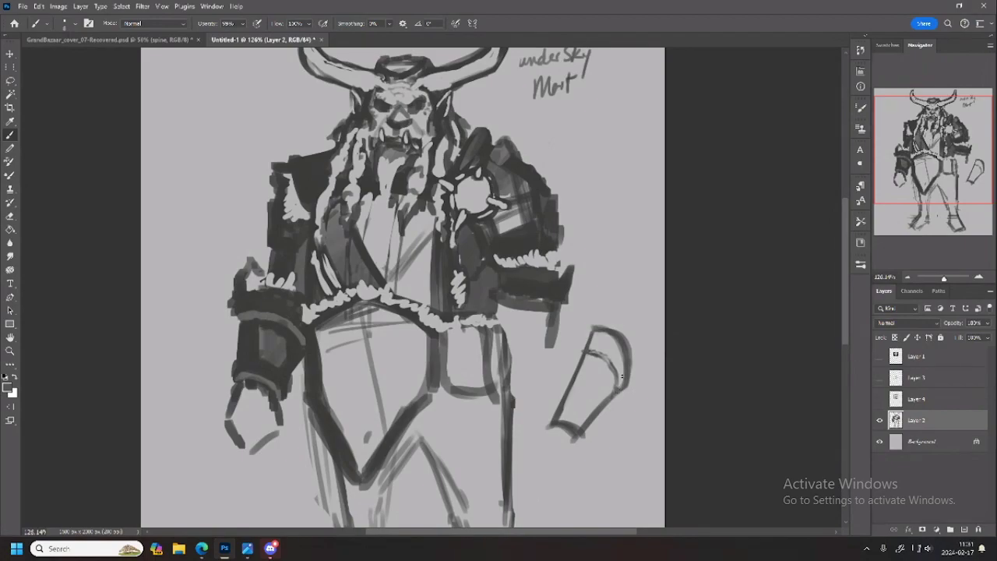
# Lasso the bracer study beside the right-side leg, delete it, and clear the selection
pyautogui.press('l')
pyautogui.moveTo(627, 302)
pyautogui.mouseDown()
pyautogui.moveTo(541, 434)
pyautogui.moveTo(652, 360)
pyautogui.mouseUp()
pyautogui.hotkey('ctrl', 'd')
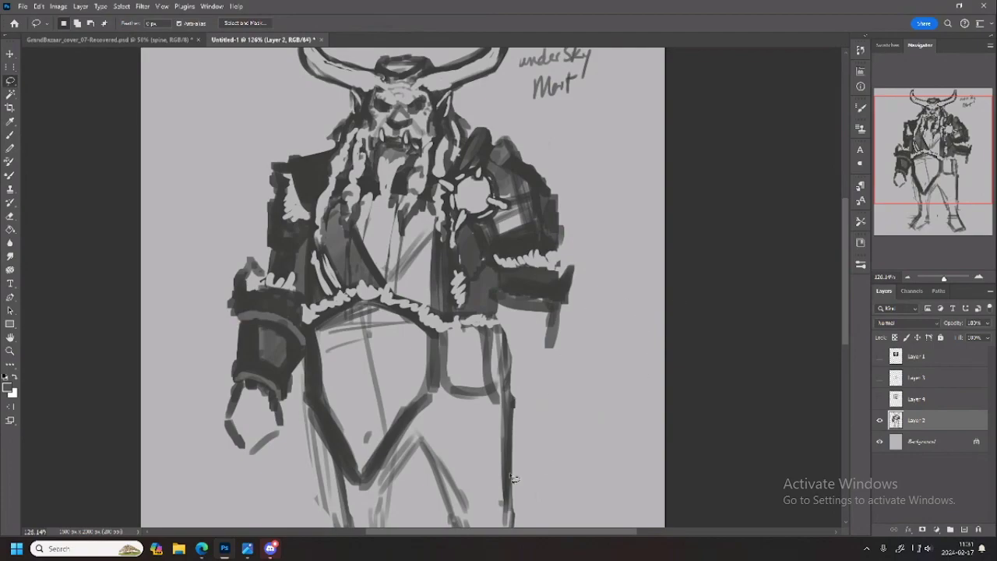
# Paint a curved grey edge line on the dark left-side shoulder next to the hair, using sampled tones
pyautogui.press('b')
pyautogui.keyDown('alt'); pyautogui.click(312, 175); pyautogui.keyUp('alt')
pyautogui.keyDown('alt'); pyautogui.click(369, 149); pyautogui.keyUp('alt')
pyautogui.keyDown('alt'); pyautogui.click(377, 133); pyautogui.keyUp('alt')
pyautogui.keyDown('alt'); pyautogui.click(376, 140); pyautogui.keyUp('alt')
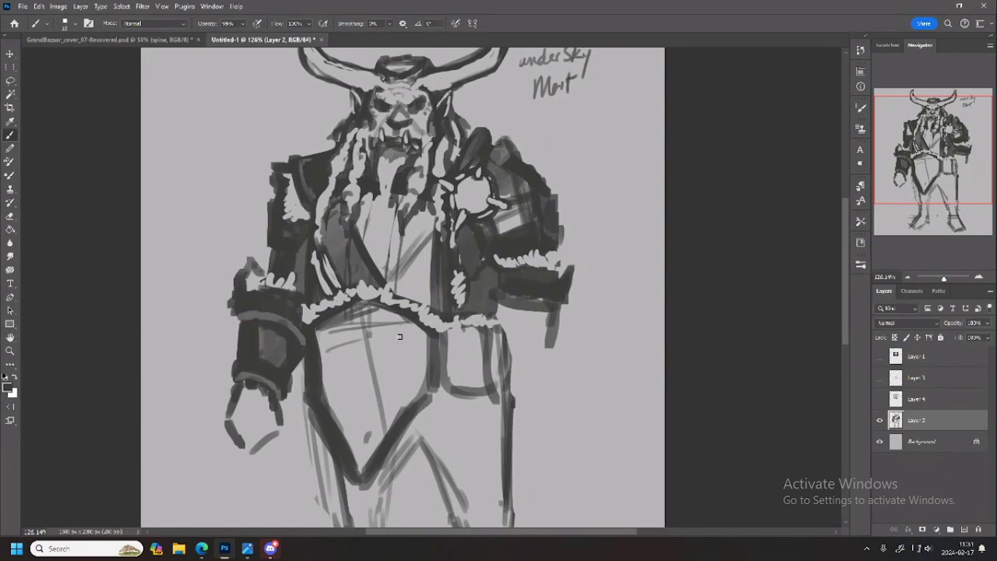
# Draw a buckle emblem below the waist trim: a hexagon under a dark arch, with a small flared block on its right side
pyautogui.moveTo(329, 349)
pyautogui.mouseDown()
pyautogui.moveTo(357, 334)
pyautogui.moveTo(330, 344)
pyautogui.moveTo(385, 344)
pyautogui.moveTo(390, 360)
pyautogui.moveTo(369, 366)
pyautogui.moveTo(355, 350)
pyautogui.moveTo(336, 389)
pyautogui.moveTo(373, 362)
pyautogui.moveTo(350, 398)
pyautogui.moveTo(367, 365)
pyautogui.mouseUp()
pyautogui.moveTo(336, 357); pyautogui.dragTo(335, 394)
pyautogui.moveTo(338, 347); pyautogui.dragTo(360, 353)
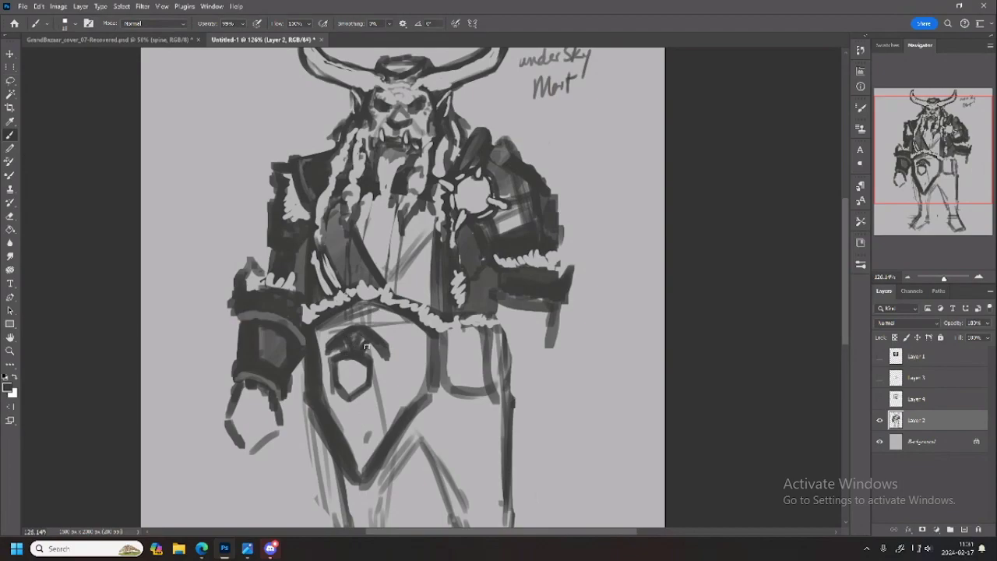
pyautogui.moveTo(372, 377)
pyautogui.mouseDown()
pyautogui.moveTo(399, 369)
pyautogui.moveTo(393, 401)
pyautogui.moveTo(396, 379)
pyautogui.moveTo(381, 375)
pyautogui.moveTo(394, 394)
pyautogui.mouseUp()
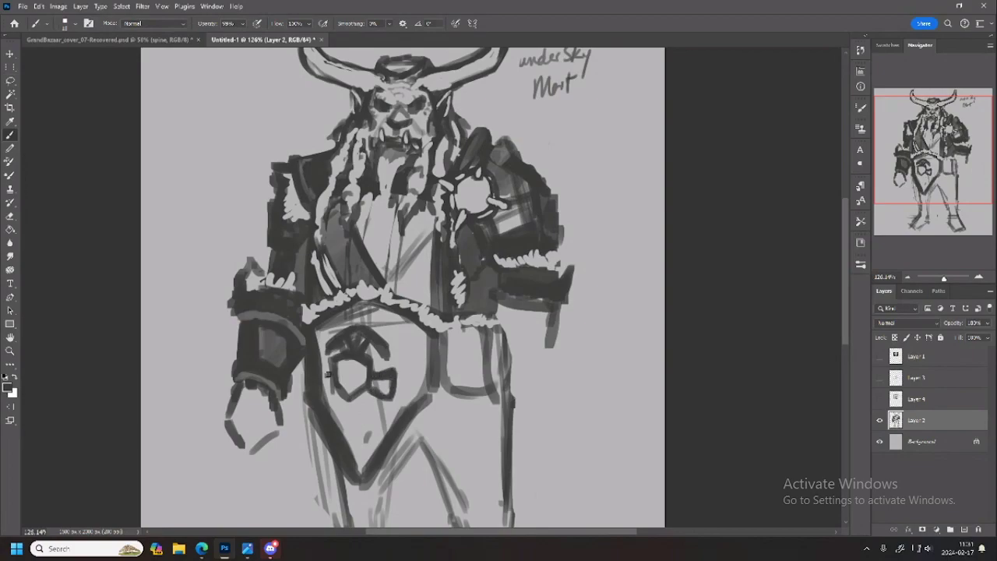
# Add a matching light flared block with dark edges on the left side of the hexagonal buckle, using sampled tones
pyautogui.keyDown('alt'); pyautogui.click(335, 351); pyautogui.keyUp('alt')
pyautogui.moveTo(328, 378)
pyautogui.mouseDown()
pyautogui.moveTo(319, 384)
pyautogui.moveTo(337, 383)
pyautogui.moveTo(334, 390)
pyautogui.moveTo(328, 372)
pyautogui.mouseUp()
pyautogui.keyDown('alt'); pyautogui.click(318, 377); pyautogui.keyUp('alt')
pyautogui.keyDown('alt'); pyautogui.click(320, 386); pyautogui.keyUp('alt')
pyautogui.keyDown('alt'); pyautogui.click(488, 242); pyautogui.keyUp('alt')
pyautogui.keyDown('alt'); pyautogui.click(475, 214); pyautogui.keyUp('alt')
pyautogui.keyDown('alt'); pyautogui.click(472, 169); pyautogui.keyUp('alt')
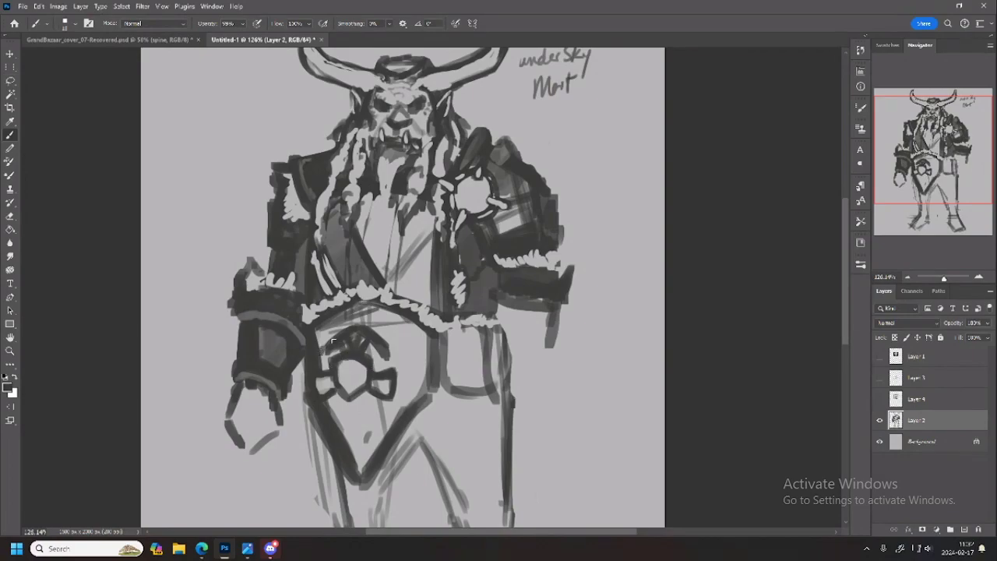
# Join the arch and side blocks into a dark ring around the hexagonal buckle, closing it underneath
pyautogui.moveTo(324, 347); pyautogui.dragTo(328, 369)
pyautogui.moveTo(390, 348)
pyautogui.mouseDown()
pyautogui.moveTo(386, 357)
pyautogui.moveTo(387, 348)
pyautogui.mouseUp()
pyautogui.moveTo(340, 419)
pyautogui.mouseDown()
pyautogui.moveTo(363, 405)
pyautogui.moveTo(354, 412)
pyautogui.moveTo(372, 401)
pyautogui.moveTo(334, 399)
pyautogui.moveTo(358, 410)
pyautogui.moveTo(363, 395)
pyautogui.moveTo(336, 395)
pyautogui.moveTo(348, 417)
pyautogui.mouseUp()
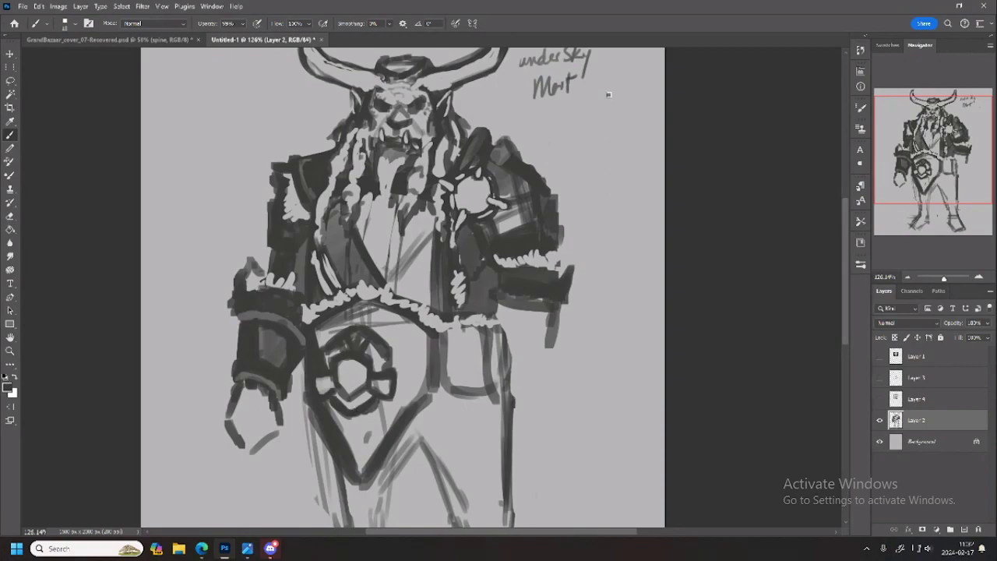
# Draw a long straight vertical line in the empty space beside the right-side arm
pyautogui.moveTo(609, 94); pyautogui.dragTo(610, 399)
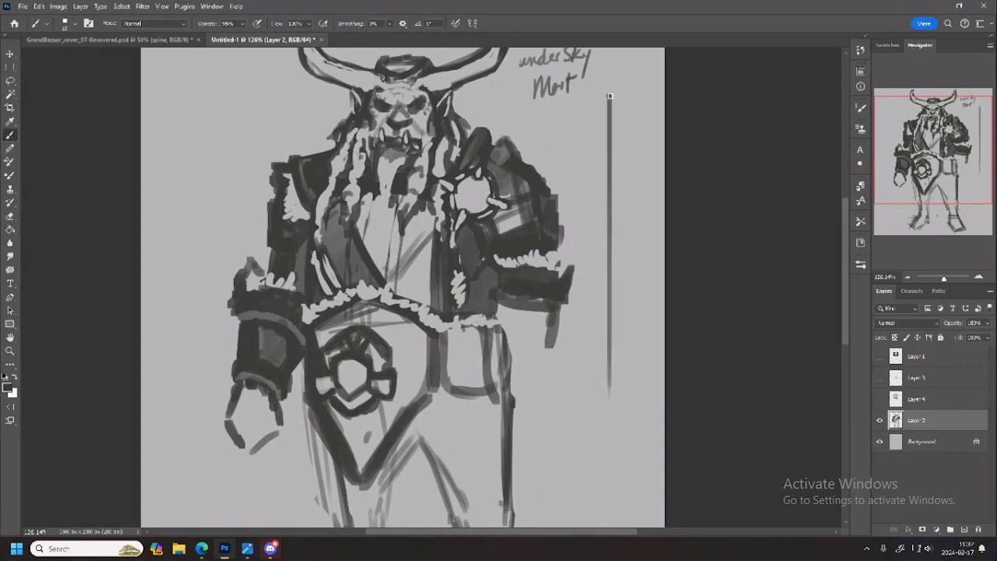
pyautogui.moveTo(609, 94); pyautogui.dragTo(605, 399)
pyautogui.press('l')
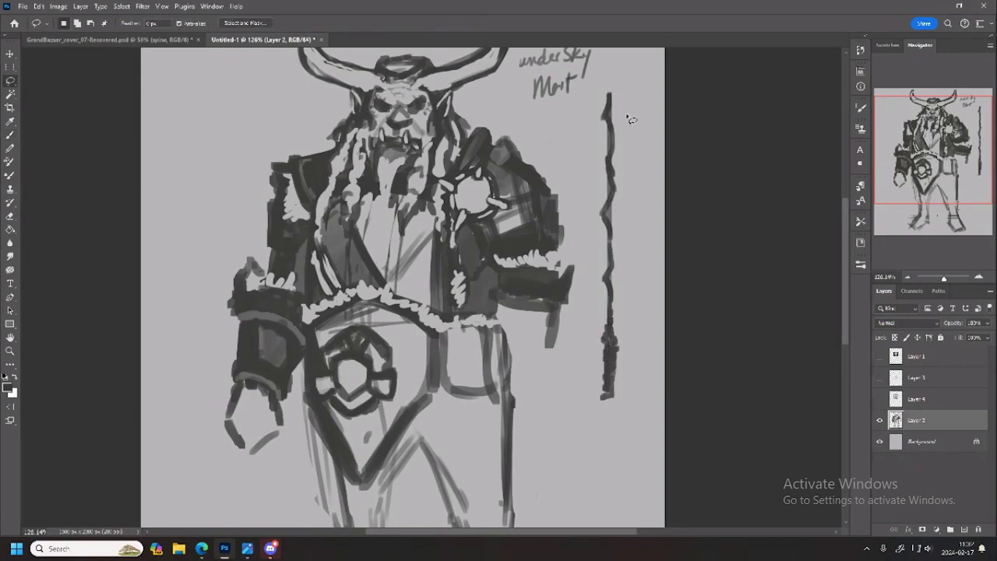
pyautogui.moveTo(624, 78)
pyautogui.mouseDown()
pyautogui.moveTo(590, 180)
pyautogui.moveTo(628, 455)
pyautogui.moveTo(639, 233)
pyautogui.mouseUp()
pyautogui.press('Delete')
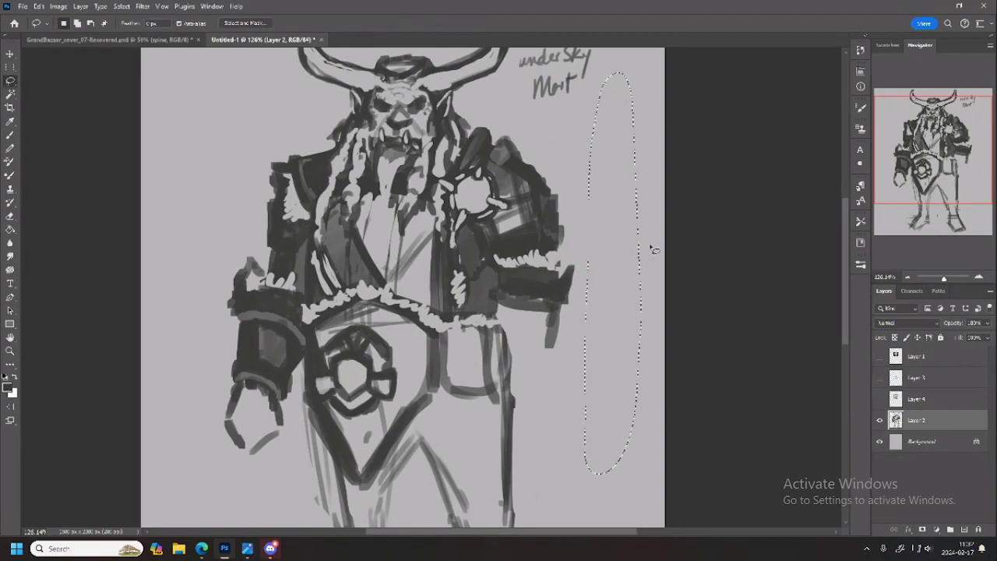
pyautogui.hotkey('ctrl', 'd')
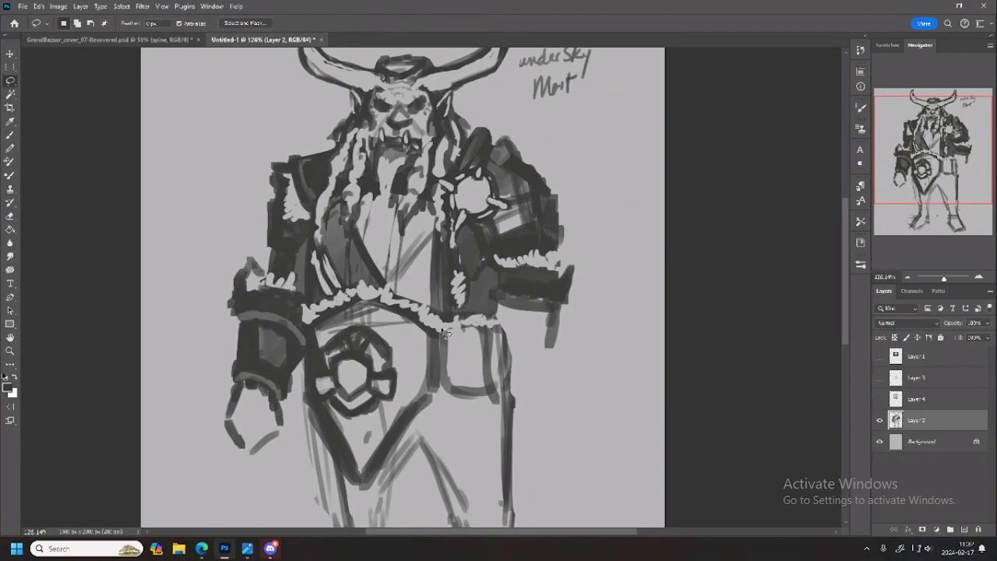
# Brush dark vertical bands and a thick rounded outline onto the pouch beside the belly
pyautogui.press('b')
pyautogui.moveTo(460, 331)
pyautogui.mouseDown()
pyautogui.moveTo(463, 397)
pyautogui.moveTo(493, 401)
pyautogui.moveTo(474, 401)
pyautogui.mouseUp()
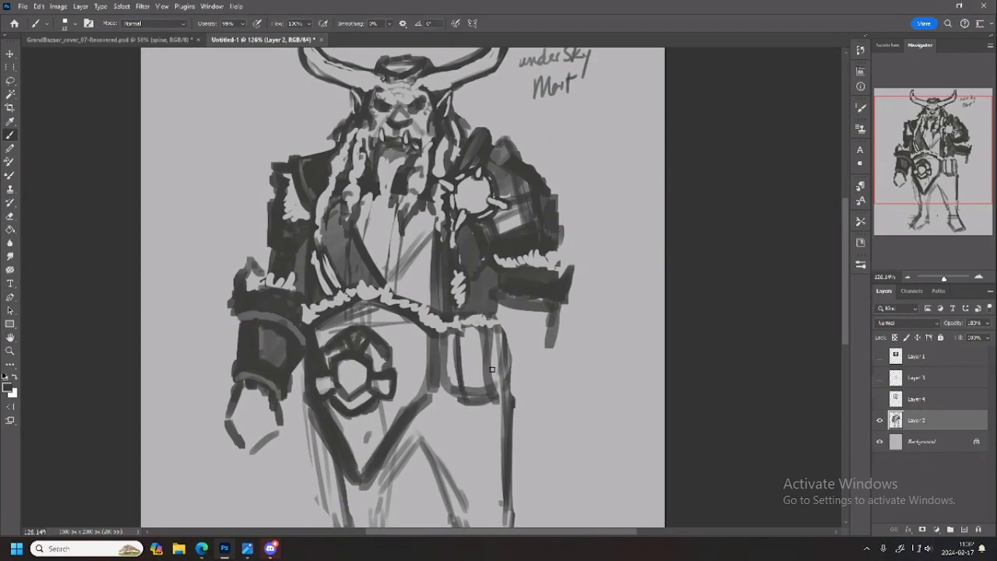
pyautogui.moveTo(456, 355)
pyautogui.mouseDown()
pyautogui.moveTo(466, 393)
pyautogui.moveTo(455, 339)
pyautogui.moveTo(482, 399)
pyautogui.moveTo(455, 336)
pyautogui.moveTo(478, 395)
pyautogui.moveTo(487, 400)
pyautogui.moveTo(500, 346)
pyautogui.moveTo(506, 382)
pyautogui.mouseUp()
pyautogui.moveTo(499, 332)
pyautogui.mouseDown()
pyautogui.moveTo(509, 384)
pyautogui.moveTo(501, 350)
pyautogui.moveTo(519, 378)
pyautogui.moveTo(486, 402)
pyautogui.mouseUp()
pyautogui.moveTo(438, 334)
pyautogui.mouseDown()
pyautogui.moveTo(456, 399)
pyautogui.moveTo(471, 405)
pyautogui.mouseUp()
pyautogui.moveTo(443, 364)
pyautogui.mouseDown()
pyautogui.moveTo(453, 409)
pyautogui.moveTo(474, 415)
pyautogui.moveTo(515, 386)
pyautogui.moveTo(481, 409)
pyautogui.moveTo(507, 404)
pyautogui.moveTo(516, 388)
pyautogui.moveTo(459, 415)
pyautogui.moveTo(505, 410)
pyautogui.mouseUp()
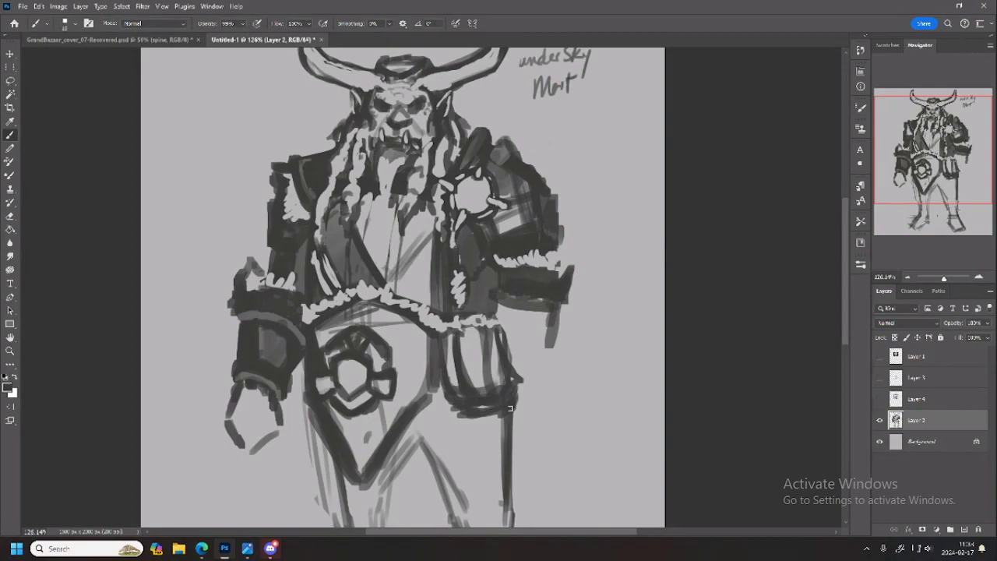
pyautogui.moveTo(444, 331)
pyautogui.mouseDown()
pyautogui.moveTo(488, 326)
pyautogui.moveTo(435, 327)
pyautogui.moveTo(460, 324)
pyautogui.mouseUp()
# Darken the lower edge of the belly armour and paint a jagged light-grey fur trim along it
pyautogui.moveTo(434, 398)
pyautogui.mouseDown()
pyautogui.moveTo(409, 430)
pyautogui.moveTo(363, 434)
pyautogui.moveTo(388, 443)
pyautogui.moveTo(439, 389)
pyautogui.mouseUp()
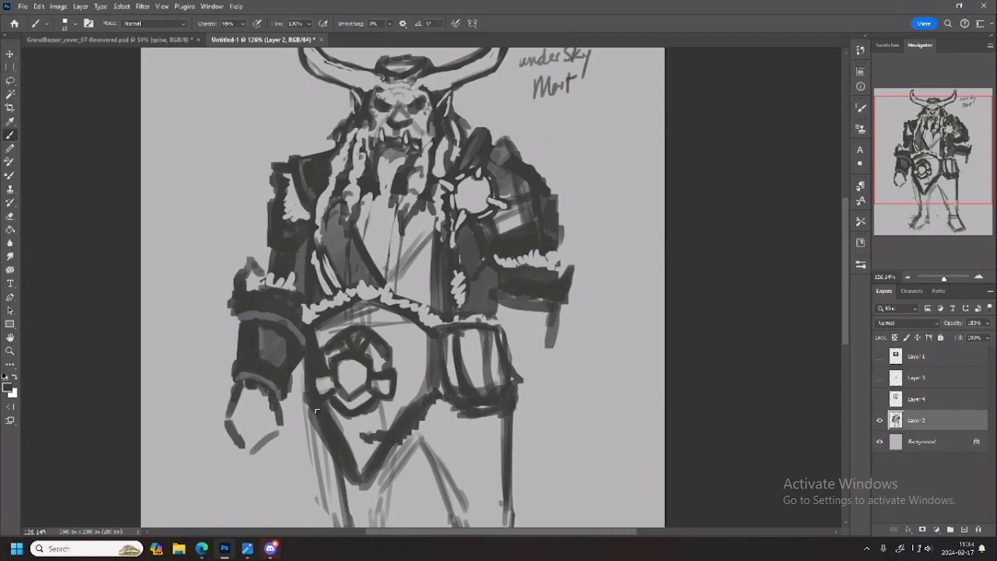
pyautogui.keyDown('alt'); pyautogui.click(374, 293); pyautogui.keyUp('alt')
pyautogui.moveTo(314, 406); pyautogui.dragTo(336, 440)
pyautogui.moveTo(371, 438); pyautogui.dragTo(433, 397)
pyautogui.moveTo(408, 431)
pyautogui.mouseDown()
pyautogui.moveTo(393, 445)
pyautogui.moveTo(397, 435)
pyautogui.mouseUp()
pyautogui.moveTo(325, 426)
pyautogui.mouseDown()
pyautogui.moveTo(306, 406)
pyautogui.moveTo(318, 431)
pyautogui.mouseUp()
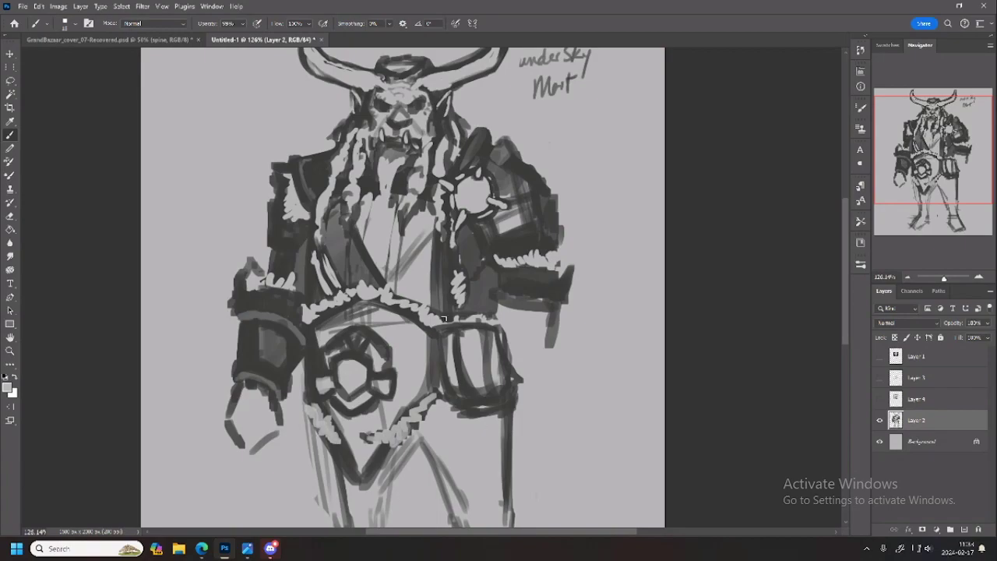
# Paint two dark knots beneath the fur trim and block in the front flap with a light-grey centre
pyautogui.keyDown('alt'); pyautogui.click(251, 338); pyautogui.keyUp('alt')
pyautogui.moveTo(340, 430)
pyautogui.mouseDown()
pyautogui.moveTo(338, 441)
pyautogui.moveTo(379, 441)
pyautogui.mouseUp()
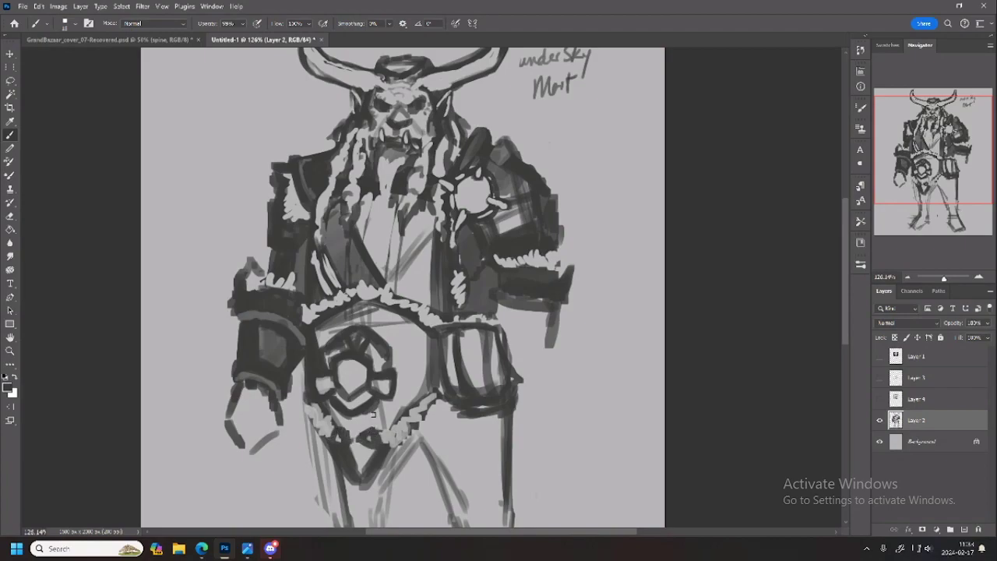
pyautogui.moveTo(926, 159); pyautogui.dragTo(922, 174)
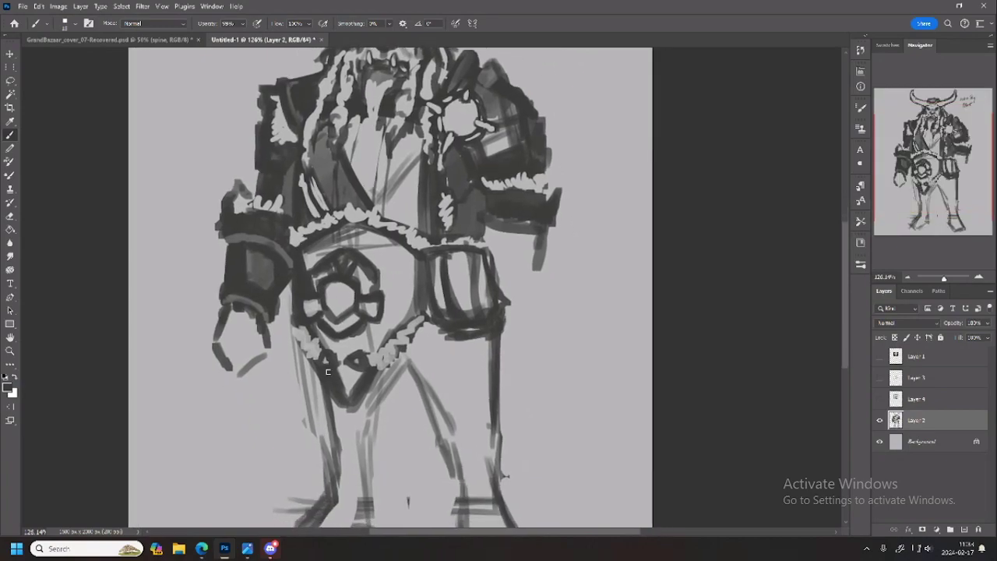
pyautogui.moveTo(318, 372)
pyautogui.mouseDown()
pyautogui.moveTo(348, 426)
pyautogui.moveTo(372, 376)
pyautogui.moveTo(369, 406)
pyautogui.moveTo(375, 372)
pyautogui.moveTo(359, 424)
pyautogui.mouseUp()
pyautogui.moveTo(352, 376)
pyautogui.mouseDown()
pyautogui.moveTo(331, 390)
pyautogui.moveTo(354, 382)
pyautogui.moveTo(344, 415)
pyautogui.moveTo(365, 378)
pyautogui.moveTo(334, 383)
pyautogui.moveTo(367, 390)
pyautogui.moveTo(353, 416)
pyautogui.moveTo(346, 383)
pyautogui.mouseUp()
pyautogui.moveTo(309, 243)
pyautogui.mouseDown()
pyautogui.moveTo(361, 234)
pyautogui.moveTo(341, 232)
pyautogui.moveTo(363, 235)
pyautogui.moveTo(352, 231)
pyautogui.moveTo(358, 248)
pyautogui.moveTo(318, 252)
pyautogui.mouseUp()
# Outline the hanging front flap with thick dark strokes around its light centre
pyautogui.moveTo(939, 173)
pyautogui.mouseDown()
pyautogui.moveTo(944, 152)
pyautogui.moveTo(933, 158)
pyautogui.mouseUp()
pyautogui.keyDown('alt'); pyautogui.click(270, 280); pyautogui.keyUp('alt')
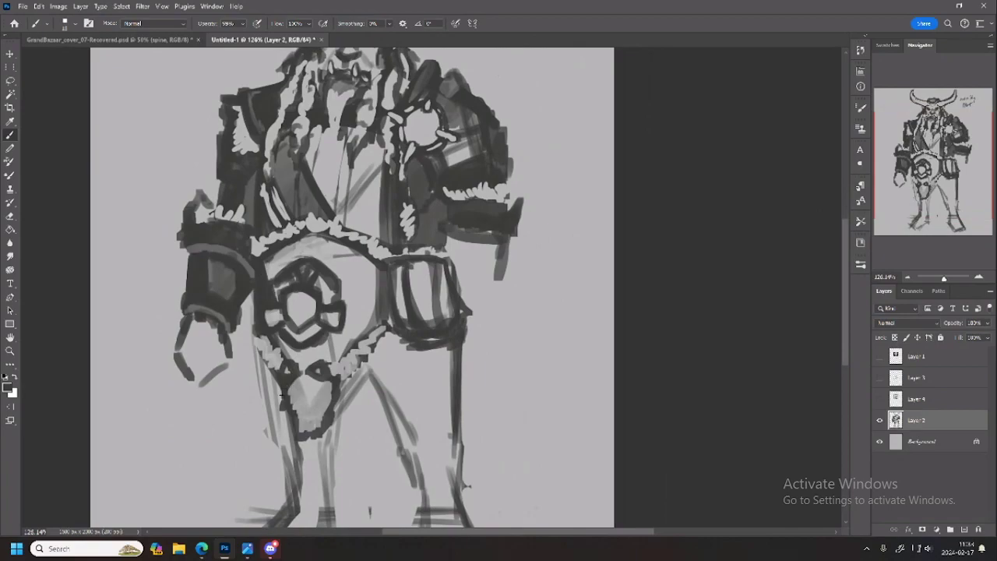
pyautogui.moveTo(282, 396)
pyautogui.mouseDown()
pyautogui.moveTo(290, 439)
pyautogui.moveTo(309, 441)
pyautogui.moveTo(325, 433)
pyautogui.moveTo(333, 385)
pyautogui.moveTo(340, 413)
pyautogui.mouseUp()
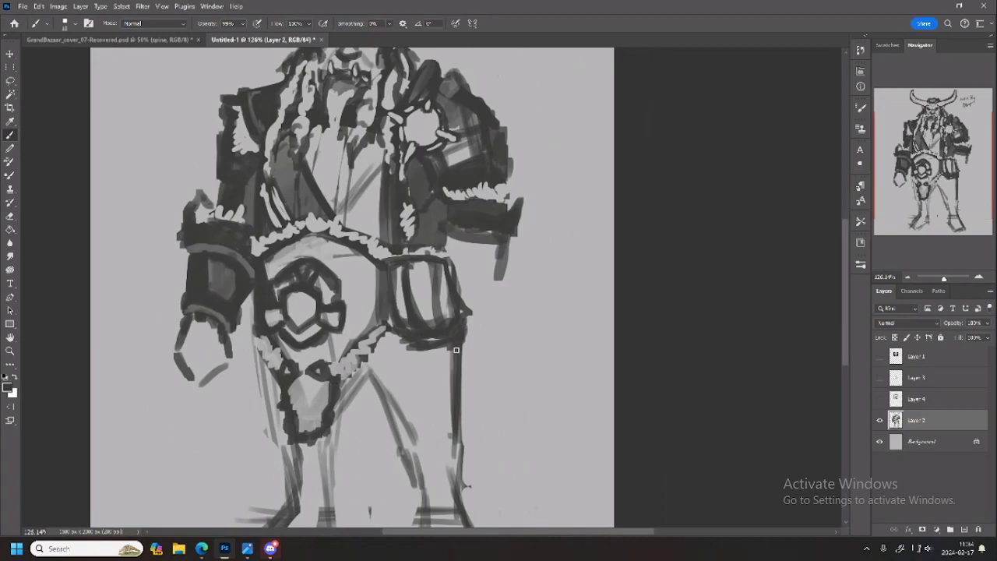
pyautogui.moveTo(284, 392); pyautogui.dragTo(272, 366)
# Draw the lower sleeve beside the pouch, with a ragged fur cuff and a dark-filled forearm
pyautogui.moveTo(930, 156); pyautogui.dragTo(925, 164)
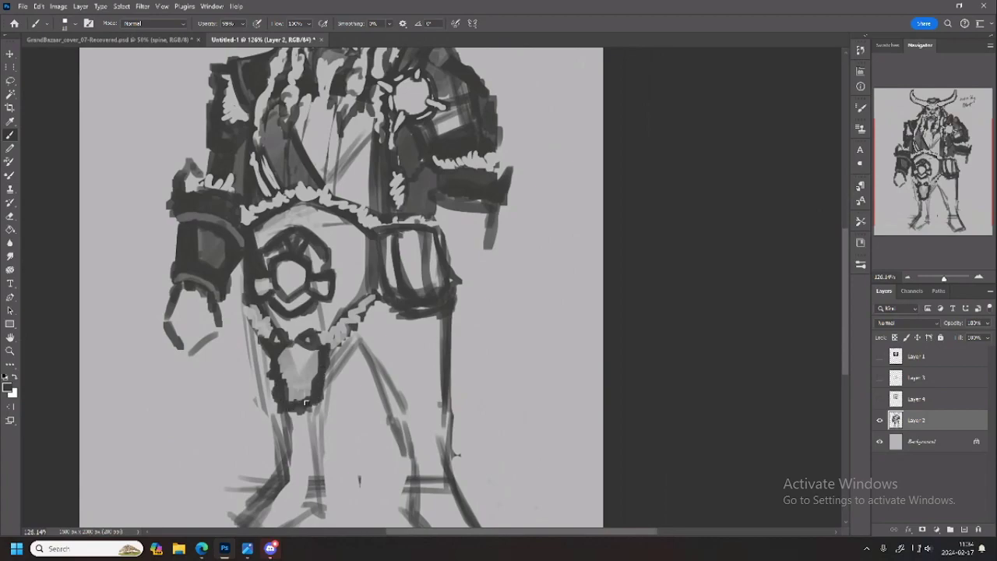
pyautogui.moveTo(449, 208)
pyautogui.mouseDown()
pyautogui.moveTo(438, 215)
pyautogui.moveTo(450, 206)
pyautogui.moveTo(516, 232)
pyautogui.moveTo(510, 247)
pyautogui.moveTo(477, 247)
pyautogui.moveTo(499, 250)
pyautogui.moveTo(521, 228)
pyautogui.moveTo(516, 219)
pyautogui.moveTo(516, 245)
pyautogui.mouseUp()
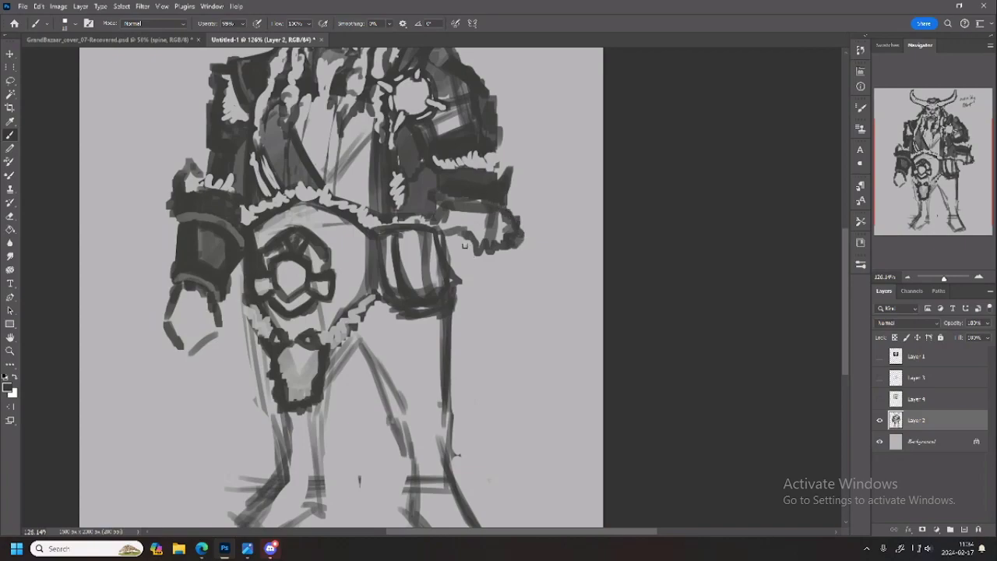
pyautogui.moveTo(505, 249); pyautogui.dragTo(498, 274)
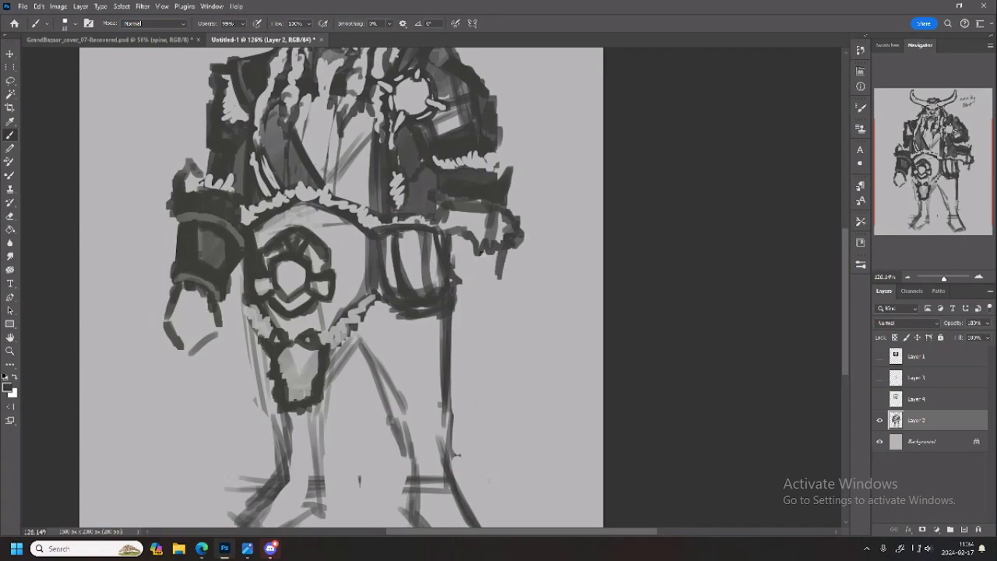
pyautogui.moveTo(455, 264)
pyautogui.mouseDown()
pyautogui.moveTo(495, 277)
pyautogui.moveTo(500, 257)
pyautogui.moveTo(458, 262)
pyautogui.moveTo(500, 258)
pyautogui.moveTo(496, 268)
pyautogui.mouseUp()
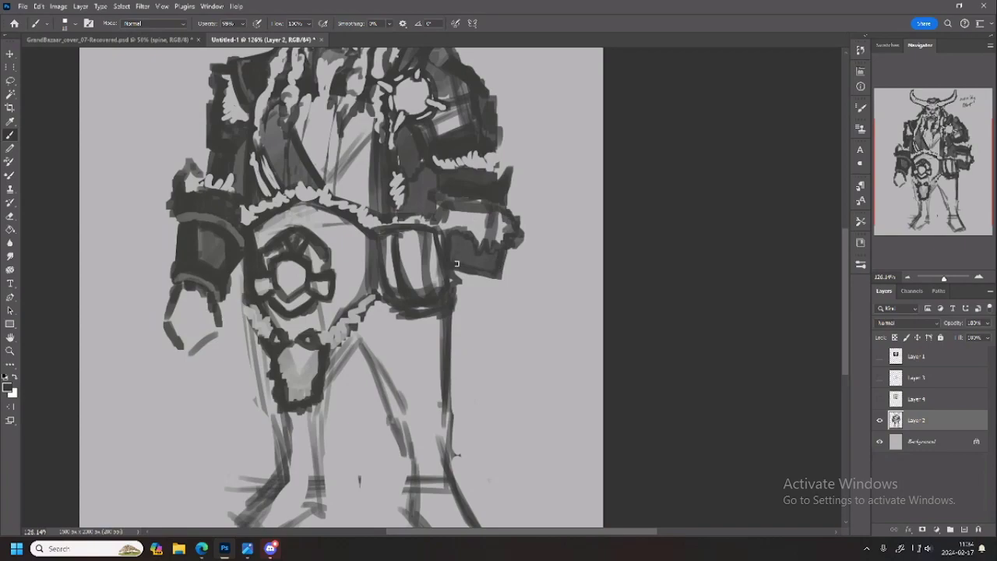
pyautogui.moveTo(455, 264)
pyautogui.mouseDown()
pyautogui.moveTo(490, 273)
pyautogui.moveTo(503, 256)
pyautogui.mouseUp()
pyautogui.moveTo(445, 248); pyautogui.dragTo(453, 236)
# Add a light fur wristband below the dark forearm and outline the fist with sampled dark and light greys
pyautogui.moveTo(457, 285)
pyautogui.mouseDown()
pyautogui.moveTo(489, 303)
pyautogui.moveTo(497, 280)
pyautogui.moveTo(499, 303)
pyautogui.moveTo(493, 284)
pyautogui.moveTo(457, 289)
pyautogui.moveTo(482, 298)
pyautogui.moveTo(461, 287)
pyautogui.moveTo(491, 286)
pyautogui.mouseUp()
pyautogui.keyDown('alt'); pyautogui.click(519, 262); pyautogui.keyUp('alt')
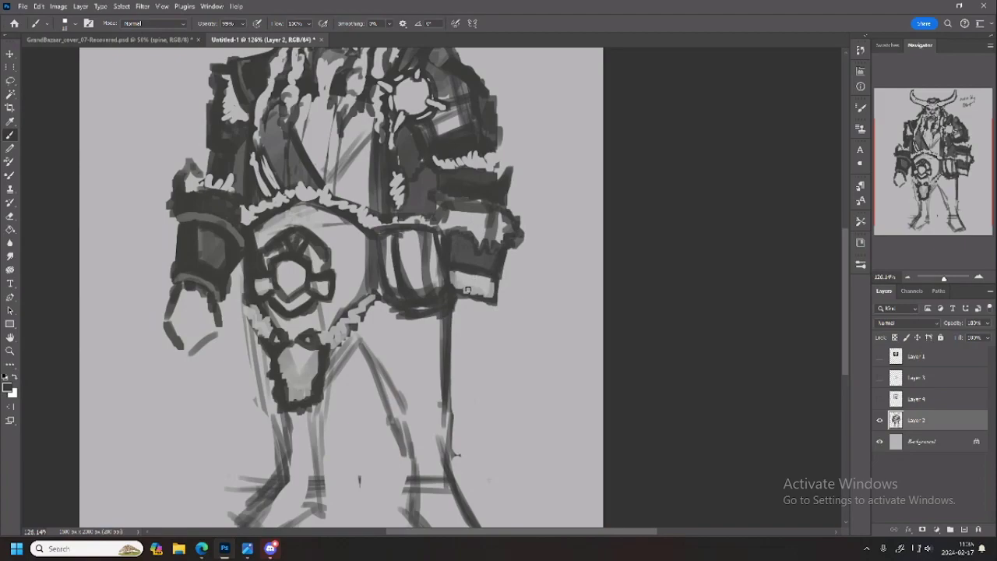
pyautogui.moveTo(448, 304)
pyautogui.mouseDown()
pyautogui.moveTo(441, 343)
pyautogui.moveTo(455, 334)
pyautogui.moveTo(452, 356)
pyautogui.moveTo(494, 333)
pyautogui.moveTo(501, 282)
pyautogui.moveTo(495, 332)
pyautogui.moveTo(465, 354)
pyautogui.moveTo(496, 305)
pyautogui.moveTo(453, 356)
pyautogui.moveTo(437, 316)
pyautogui.moveTo(448, 332)
pyautogui.moveTo(454, 311)
pyautogui.mouseUp()
pyautogui.keyDown('alt'); pyautogui.click(496, 277); pyautogui.keyUp('alt')
pyautogui.keyDown('alt'); pyautogui.click(495, 306); pyautogui.keyUp('alt')
pyautogui.keyDown('alt'); pyautogui.click(456, 304); pyautogui.keyUp('alt')
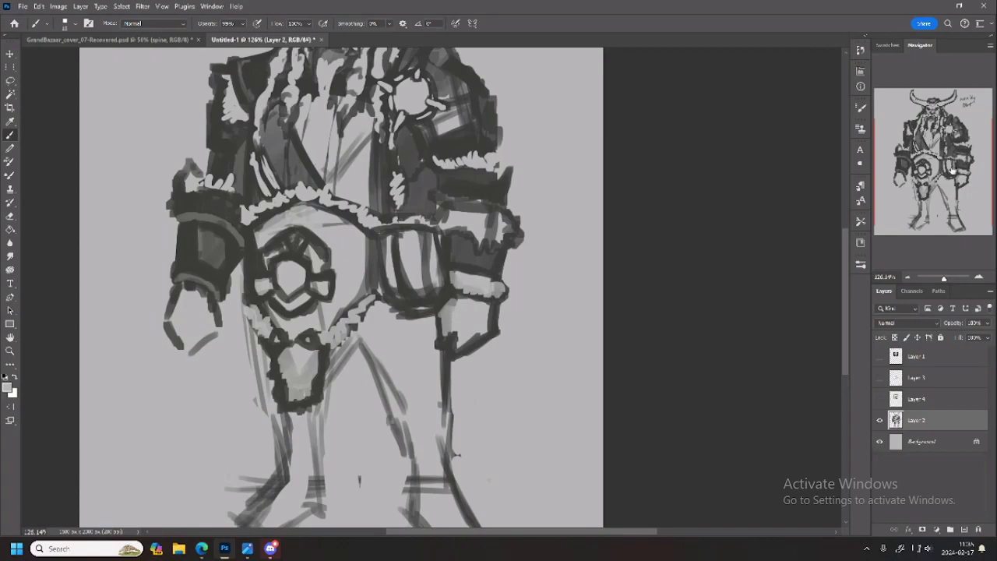
# Touch up the light area beside the belt buckle, the mid-grey of the bracer and the dark edge of the opposite cuff
pyautogui.moveTo(955, 172)
pyautogui.mouseDown()
pyautogui.moveTo(958, 150)
pyautogui.moveTo(944, 177)
pyautogui.mouseUp()
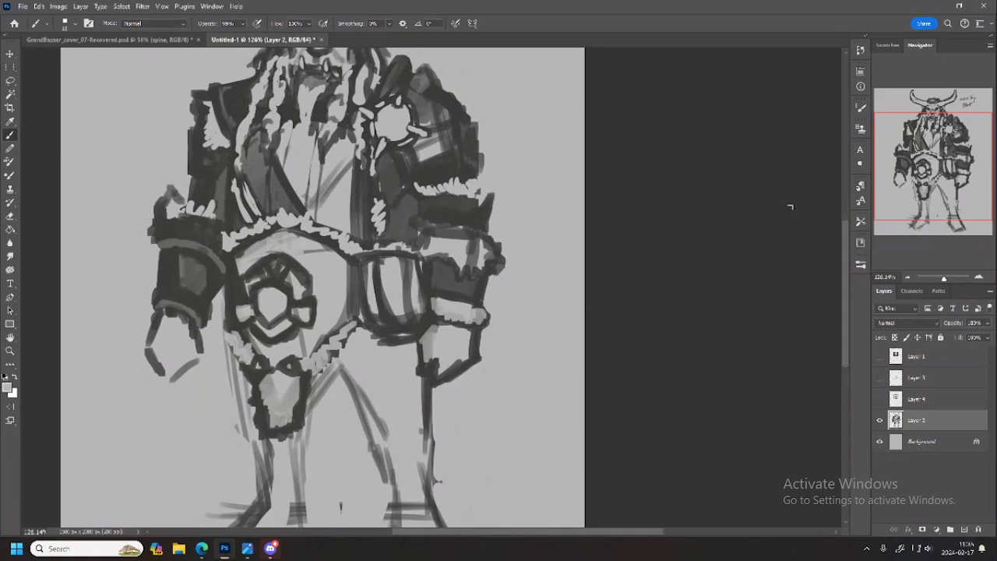
pyautogui.press('x')
pyautogui.moveTo(935, 147); pyautogui.dragTo(939, 161)
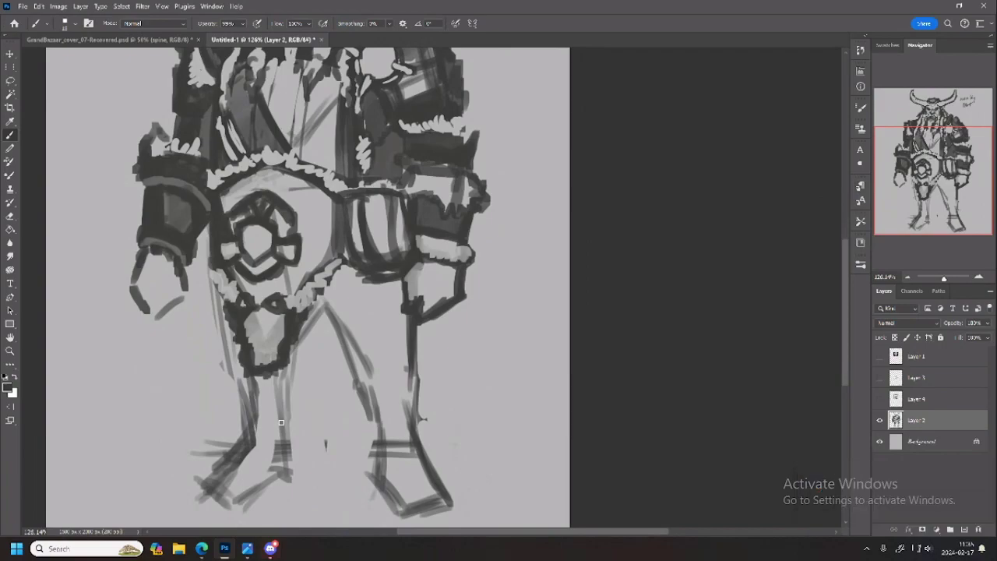
pyautogui.keyDown('alt'); pyautogui.click(229, 247); pyautogui.keyUp('alt')
pyautogui.moveTo(213, 245); pyautogui.dragTo(215, 250)
pyautogui.moveTo(217, 200); pyautogui.dragTo(218, 250)
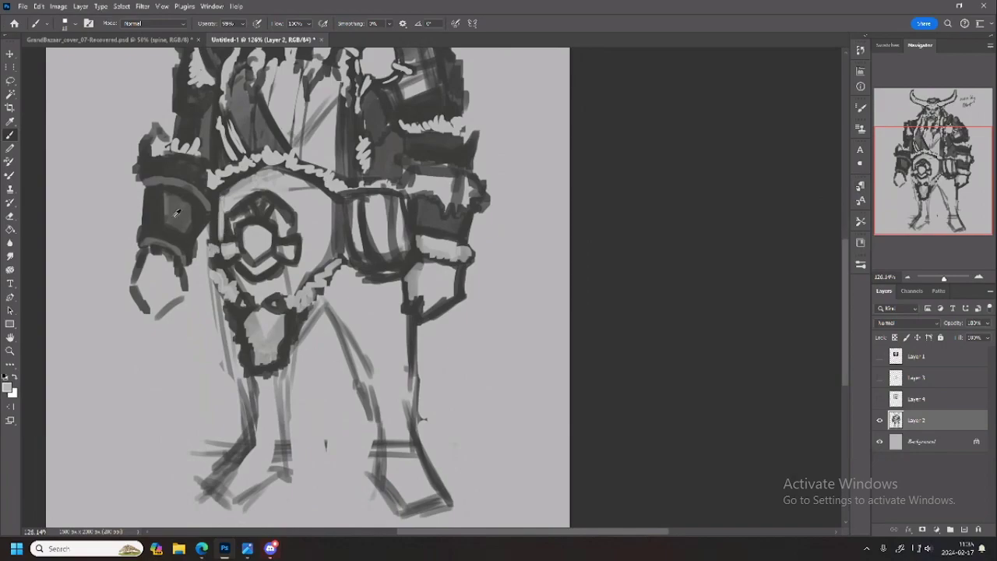
pyautogui.moveTo(167, 194); pyautogui.dragTo(144, 217)
pyautogui.keyDown('alt'); pyautogui.click(473, 163); pyautogui.keyUp('alt')
pyautogui.moveTo(473, 146)
pyautogui.mouseDown()
pyautogui.moveTo(471, 164)
pyautogui.moveTo(480, 152)
pyautogui.mouseUp()
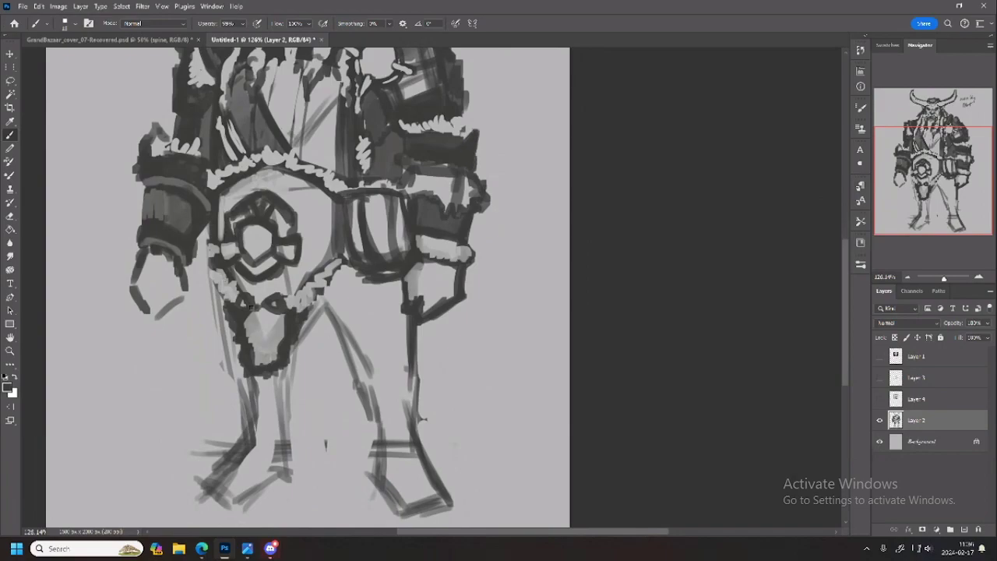
# Paint ragged dark coat tails hanging at both hips and shade the pouch with dark and light strokes
pyautogui.moveTo(212, 260)
pyautogui.mouseDown()
pyautogui.moveTo(196, 319)
pyautogui.moveTo(202, 338)
pyautogui.moveTo(224, 340)
pyautogui.moveTo(231, 326)
pyautogui.moveTo(200, 299)
pyautogui.moveTo(199, 314)
pyautogui.moveTo(206, 338)
pyautogui.moveTo(210, 286)
pyautogui.moveTo(226, 336)
pyautogui.moveTo(205, 269)
pyautogui.moveTo(209, 225)
pyautogui.moveTo(209, 322)
pyautogui.mouseUp()
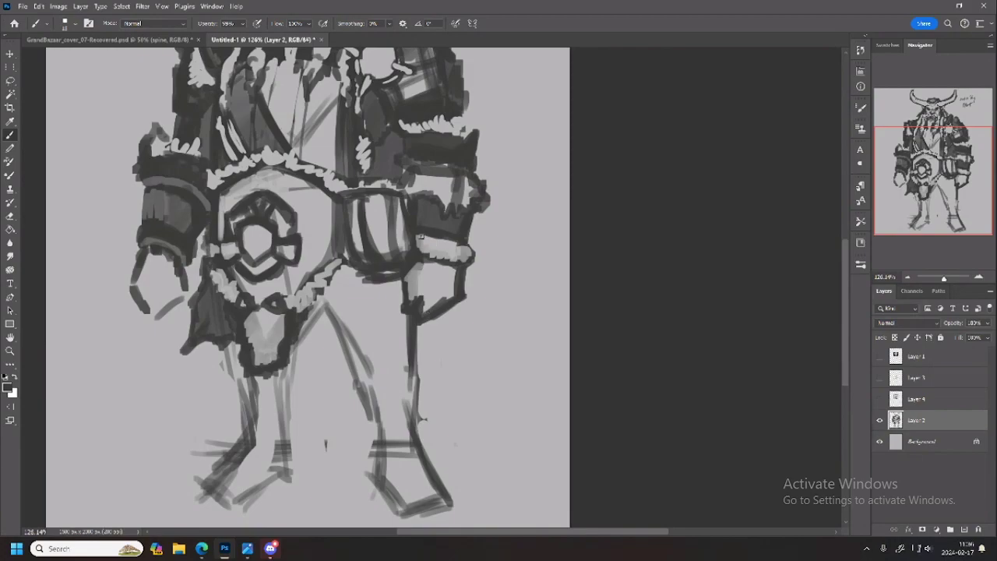
pyautogui.moveTo(377, 243); pyautogui.dragTo(405, 246)
pyautogui.keyDown('alt'); pyautogui.click(383, 205); pyautogui.keyUp('alt')
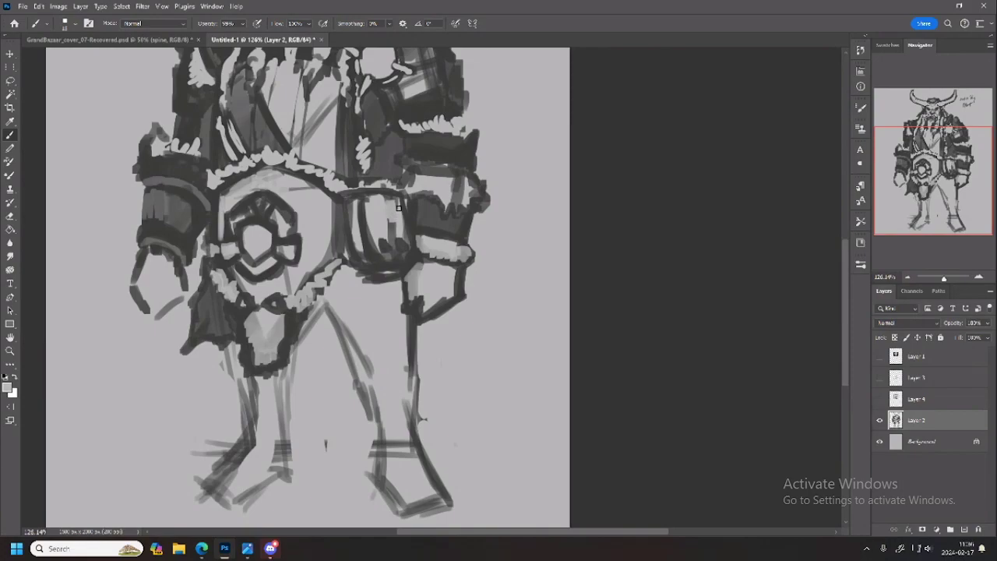
pyautogui.keyDown('alt'); pyautogui.click(446, 149); pyautogui.keyUp('alt')
pyautogui.moveTo(386, 277)
pyautogui.mouseDown()
pyautogui.moveTo(382, 321)
pyautogui.moveTo(426, 348)
pyautogui.moveTo(427, 329)
pyautogui.mouseUp()
pyautogui.moveTo(388, 284)
pyautogui.mouseDown()
pyautogui.moveTo(385, 317)
pyautogui.moveTo(389, 282)
pyautogui.moveTo(398, 332)
pyautogui.moveTo(400, 288)
pyautogui.moveTo(406, 340)
pyautogui.moveTo(415, 319)
pyautogui.moveTo(400, 289)
pyautogui.mouseUp()
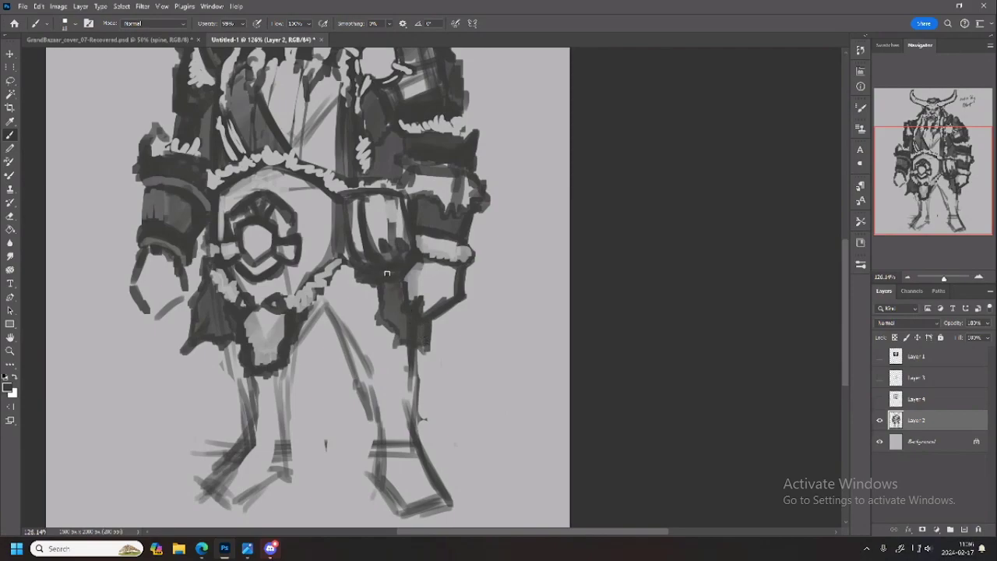
# Outline the knee-length shorts and fill both legs with dark grey using a larger brush
pyautogui.moveTo(323, 303)
pyautogui.mouseDown()
pyautogui.moveTo(337, 341)
pyautogui.moveTo(384, 365)
pyautogui.moveTo(367, 367)
pyautogui.moveTo(415, 351)
pyautogui.mouseUp()
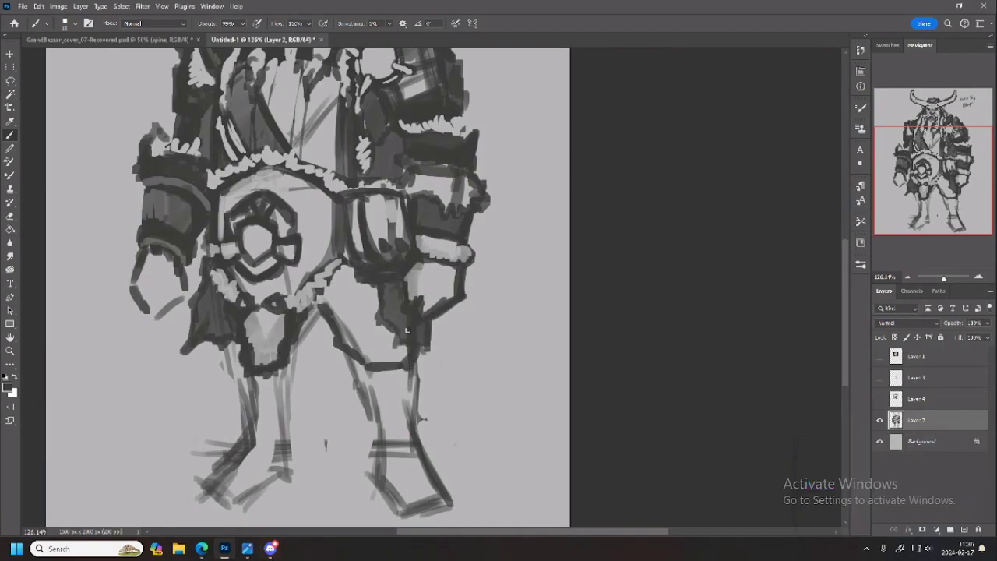
pyautogui.press(']')
pyautogui.press(']')
pyautogui.moveTo(322, 299)
pyautogui.mouseDown()
pyautogui.moveTo(348, 283)
pyautogui.moveTo(353, 349)
pyautogui.moveTo(364, 347)
pyautogui.moveTo(377, 305)
pyautogui.moveTo(404, 357)
pyautogui.mouseUp()
pyautogui.moveTo(234, 346)
pyautogui.mouseDown()
pyautogui.moveTo(283, 344)
pyautogui.moveTo(284, 371)
pyautogui.moveTo(316, 306)
pyautogui.moveTo(286, 368)
pyautogui.moveTo(268, 373)
pyautogui.moveTo(243, 357)
pyautogui.moveTo(262, 376)
pyautogui.moveTo(231, 353)
pyautogui.moveTo(233, 367)
pyautogui.moveTo(259, 379)
pyautogui.moveTo(224, 326)
pyautogui.mouseUp()
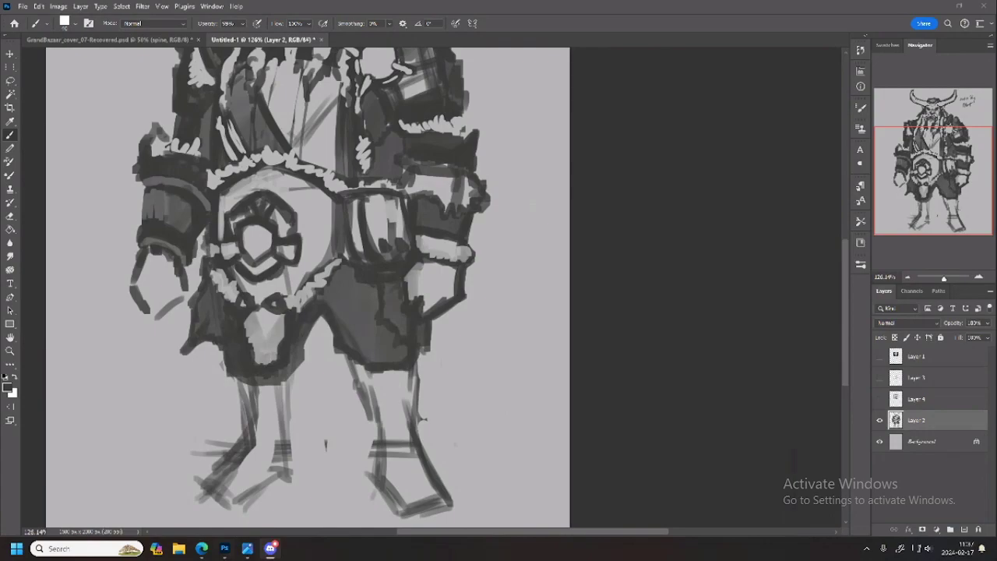
# Darken the inner edge and hem of the shorts and the shadow beneath the pouch
pyautogui.click(340, 346)
pyautogui.moveTo(339, 345); pyautogui.dragTo(361, 368)
pyautogui.keyDown('alt'); pyautogui.click(336, 354); pyautogui.keyUp('alt')
pyautogui.press('x')
pyautogui.moveTo(322, 312); pyautogui.dragTo(341, 342)
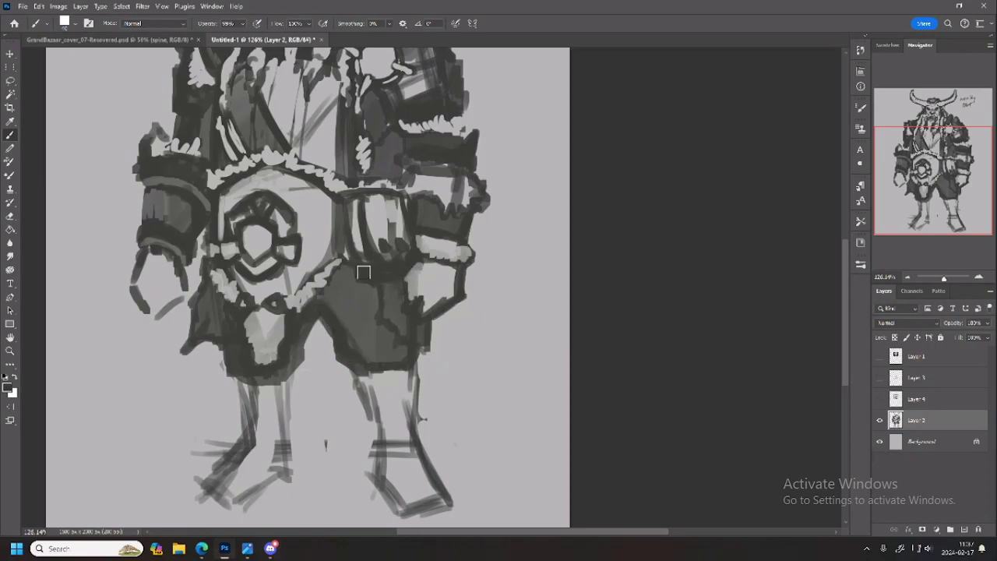
pyautogui.moveTo(349, 261)
pyautogui.mouseDown()
pyautogui.moveTo(326, 301)
pyautogui.moveTo(363, 288)
pyautogui.moveTo(376, 299)
pyautogui.moveTo(388, 279)
pyautogui.mouseUp()
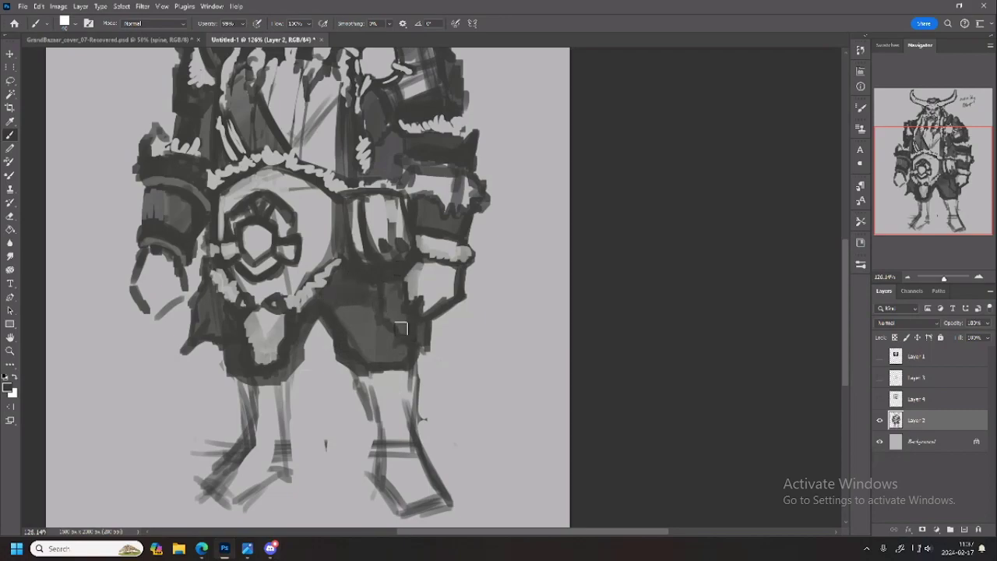
# Shade the belly armour around the buckle, the pouch and the edges of both hands with dark strokes
pyautogui.moveTo(282, 200)
pyautogui.mouseDown()
pyautogui.moveTo(315, 183)
pyautogui.moveTo(300, 205)
pyautogui.mouseUp()
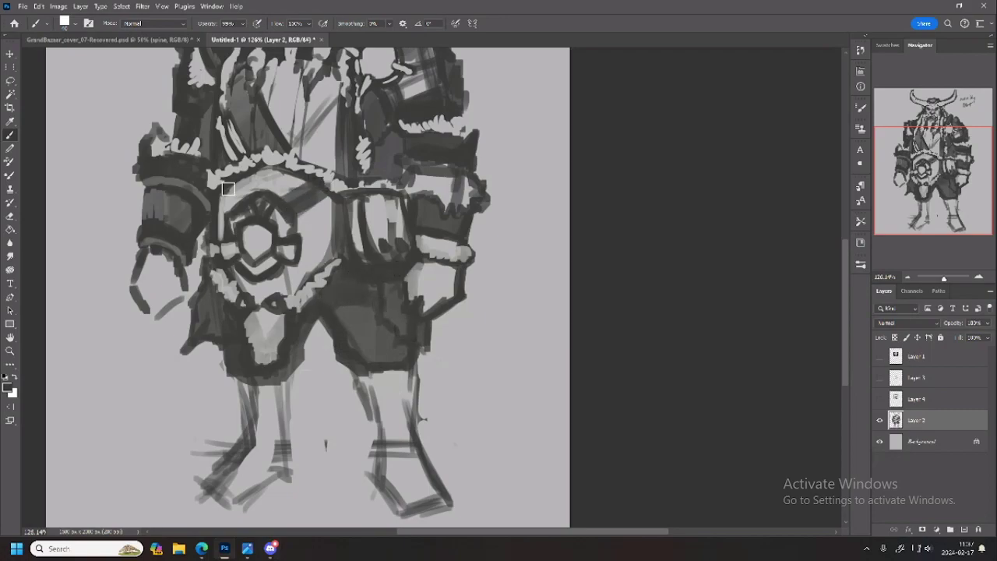
pyautogui.moveTo(223, 192)
pyautogui.mouseDown()
pyautogui.moveTo(230, 204)
pyautogui.moveTo(243, 201)
pyautogui.mouseUp()
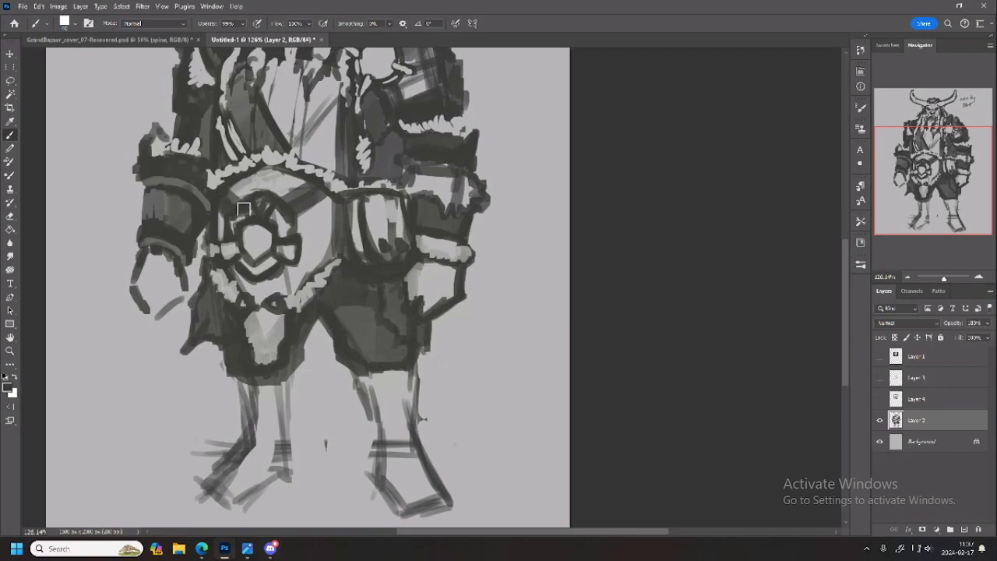
pyautogui.moveTo(366, 198)
pyautogui.mouseDown()
pyautogui.moveTo(382, 241)
pyautogui.moveTo(352, 208)
pyautogui.moveTo(365, 245)
pyautogui.moveTo(384, 254)
pyautogui.moveTo(392, 201)
pyautogui.moveTo(404, 241)
pyautogui.moveTo(424, 243)
pyautogui.moveTo(443, 260)
pyautogui.moveTo(416, 247)
pyautogui.moveTo(424, 258)
pyautogui.moveTo(473, 279)
pyautogui.mouseUp()
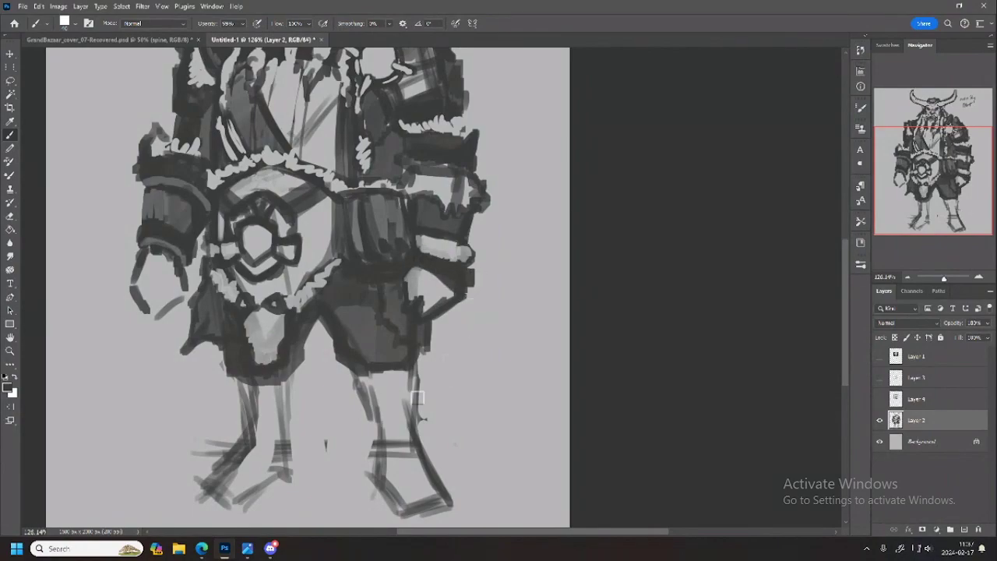
pyautogui.moveTo(156, 248); pyautogui.dragTo(146, 259)
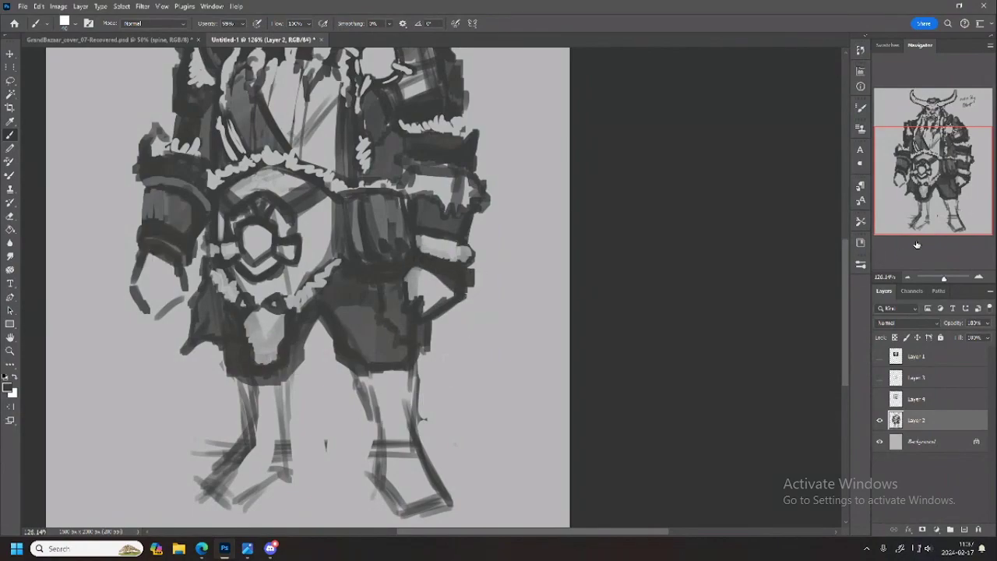
# Lasso the figure from the horns down to the hem of the shorts, leaving out the lower legs
pyautogui.moveTo(929, 231); pyautogui.dragTo(934, 199)
pyautogui.press('z')
pyautogui.moveTo(454, 256); pyautogui.dragTo(450, 288)
pyautogui.press('b')
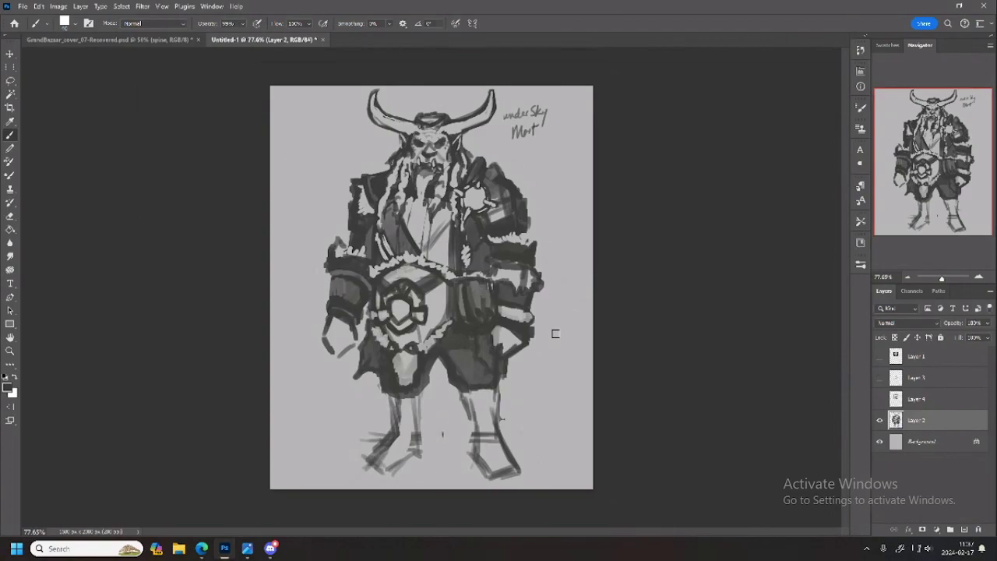
pyautogui.press('l')
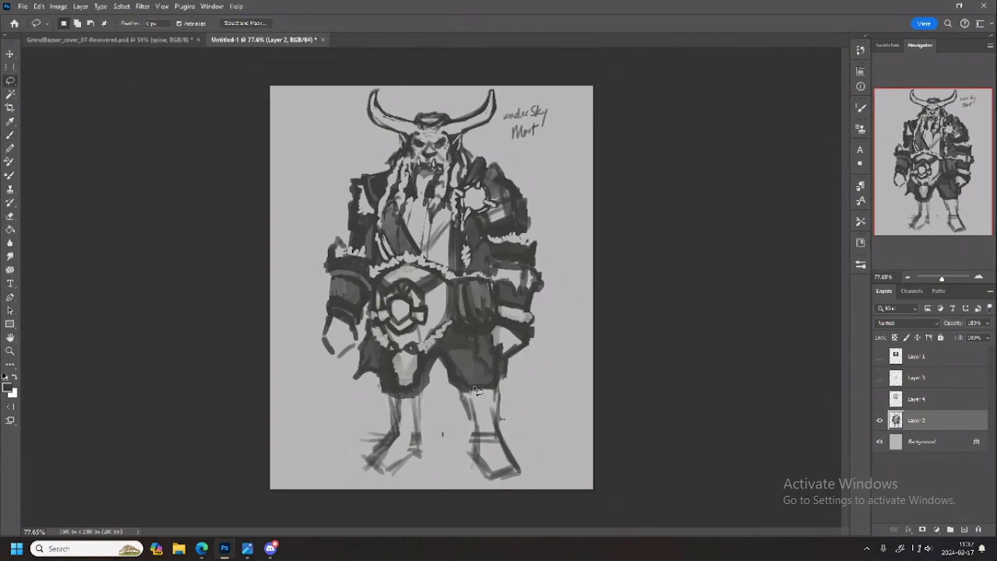
pyautogui.moveTo(353, 92)
pyautogui.mouseDown()
pyautogui.moveTo(322, 144)
pyautogui.moveTo(295, 360)
pyautogui.moveTo(340, 384)
pyautogui.moveTo(368, 337)
pyautogui.moveTo(388, 353)
pyautogui.mouseUp()
pyautogui.press('Escape')
pyautogui.moveTo(349, 97)
pyautogui.mouseDown()
pyautogui.moveTo(295, 244)
pyautogui.moveTo(317, 397)
pyautogui.moveTo(381, 388)
pyautogui.moveTo(419, 397)
pyautogui.moveTo(437, 367)
pyautogui.moveTo(449, 385)
pyautogui.moveTo(465, 365)
pyautogui.moveTo(504, 388)
pyautogui.moveTo(543, 376)
pyautogui.moveTo(560, 268)
pyautogui.moveTo(500, 75)
pyautogui.moveTo(419, 71)
pyautogui.mouseUp()
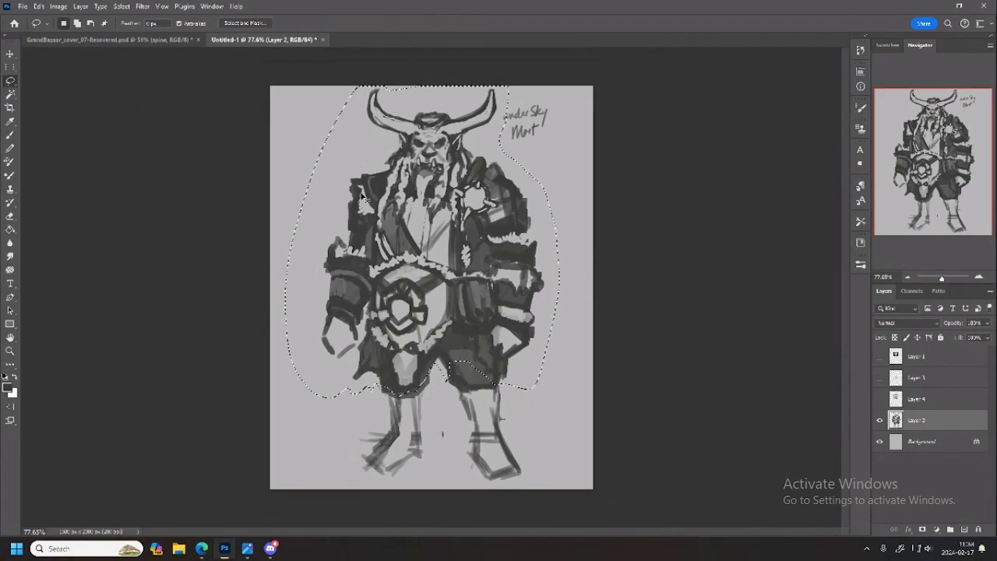
# Scale the selected upper body down to about 85% and center it above the lower legs
pyautogui.hotkey('ctrl', 't')
pyautogui.moveTo(559, 396)
pyautogui.mouseDown()
pyautogui.moveTo(546, 363)
pyautogui.moveTo(517, 350)
pyautogui.mouseUp()
pyautogui.moveTo(460, 243); pyautogui.dragTo(482, 243)
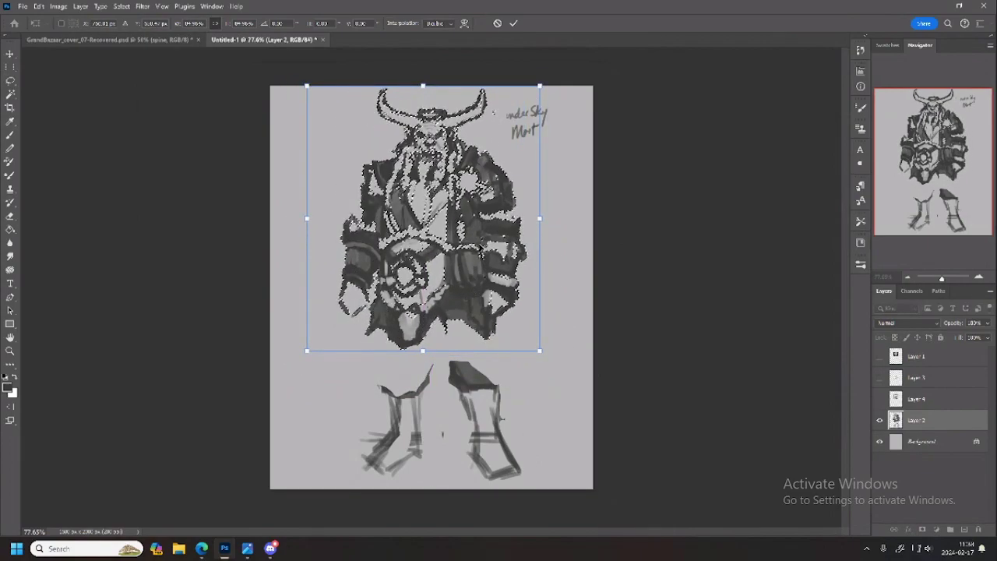
# Apply a Perspective transform that narrows the upper body toward the horns, and deselect it
pyautogui.rightClick(447, 221)
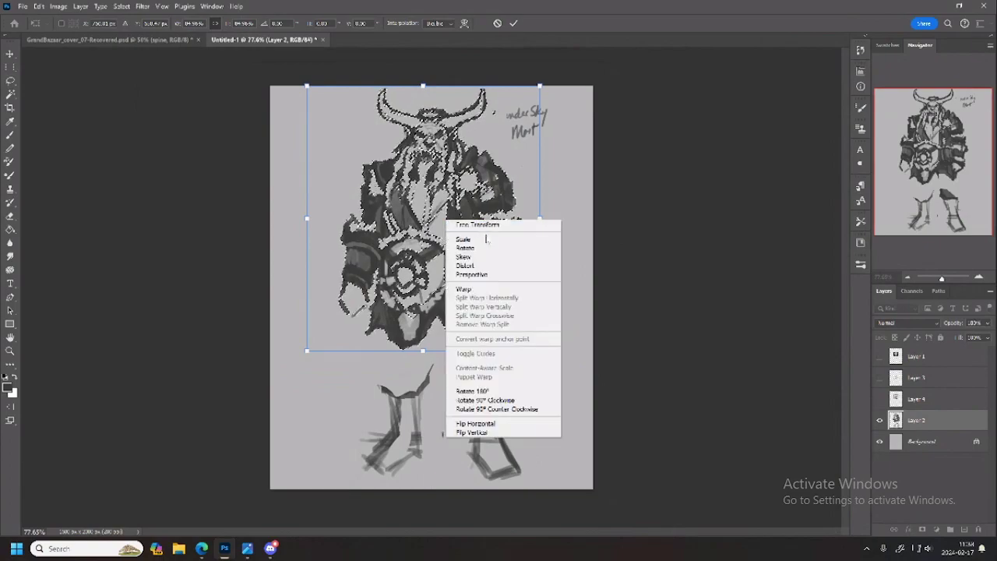
pyautogui.click(498, 275)
pyautogui.moveTo(308, 86); pyautogui.dragTo(321, 89)
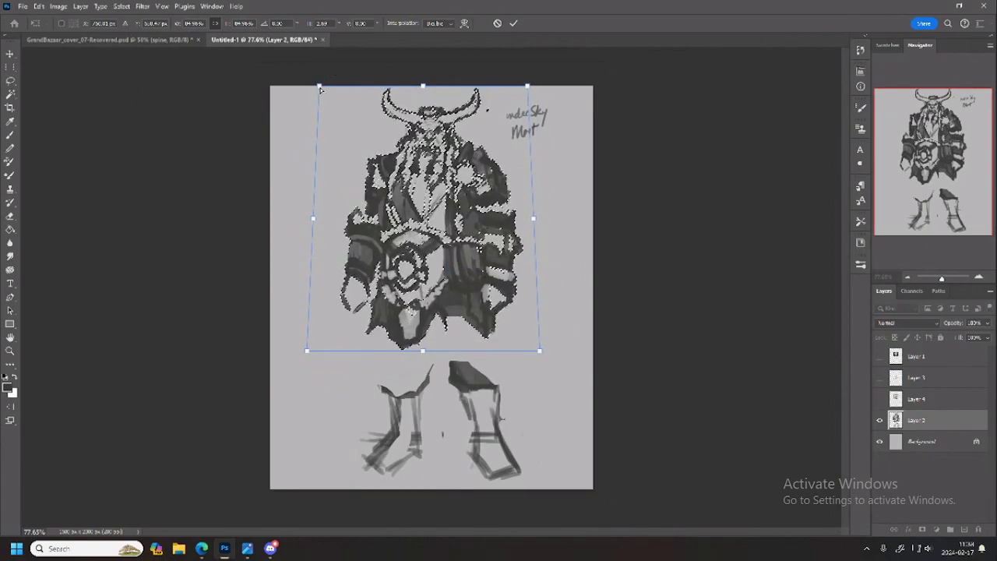
pyautogui.moveTo(527, 87); pyautogui.dragTo(519, 91)
pyautogui.press('Return')
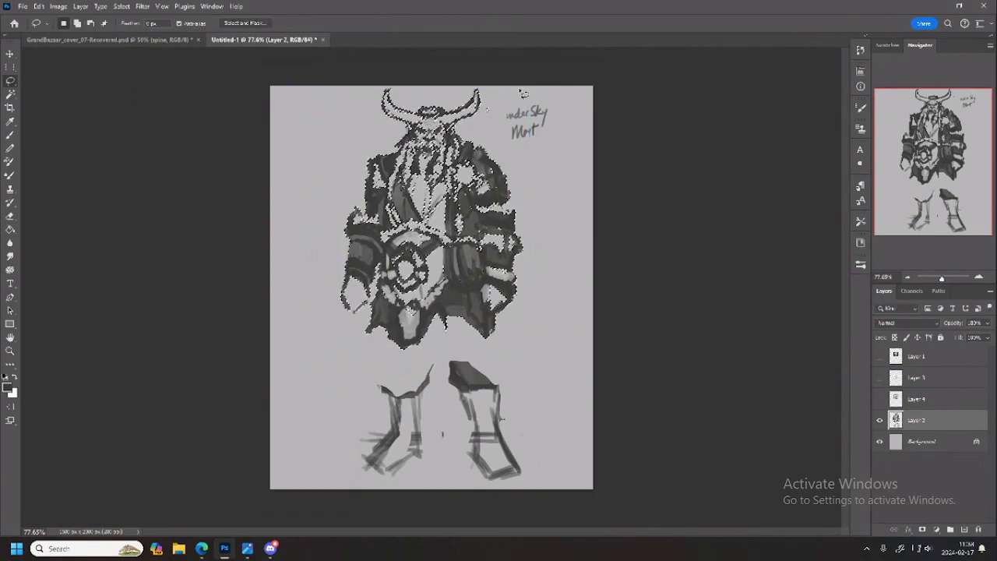
pyautogui.hotkey('ctrl', 'd')
pyautogui.hotkey('ctrl', 'f')
pyautogui.write('b')
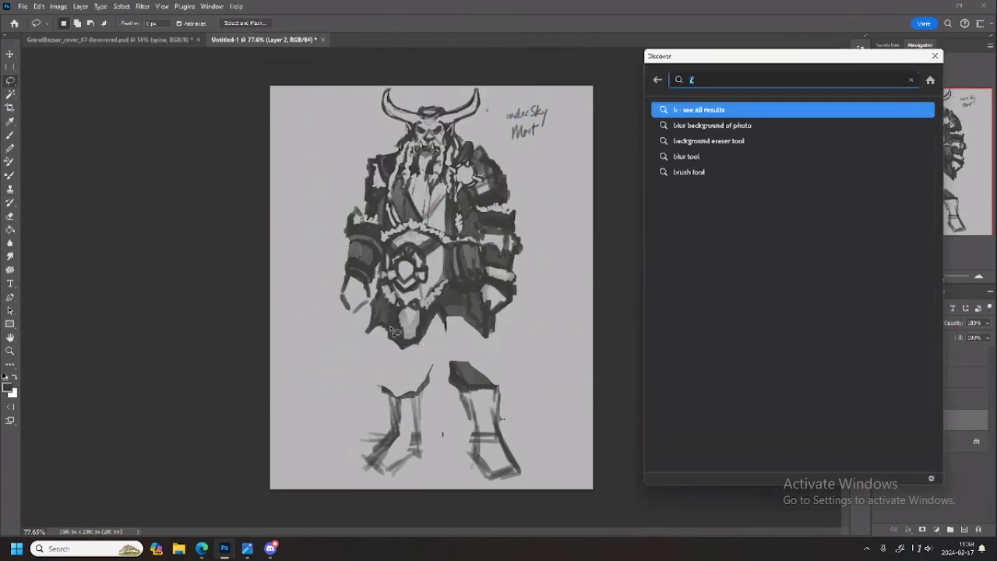
pyautogui.press('Escape')
# Paint dark grey trouser legs across the gap between the coat hem and the knees
pyautogui.press('b')
pyautogui.moveTo(379, 332)
pyautogui.mouseDown()
pyautogui.moveTo(400, 386)
pyautogui.moveTo(413, 346)
pyautogui.moveTo(419, 364)
pyautogui.moveTo(427, 327)
pyautogui.moveTo(412, 380)
pyautogui.moveTo(387, 360)
pyautogui.moveTo(406, 393)
pyautogui.mouseUp()
pyautogui.moveTo(449, 314)
pyautogui.mouseDown()
pyautogui.moveTo(444, 357)
pyautogui.moveTo(453, 335)
pyautogui.moveTo(467, 366)
pyautogui.moveTo(503, 320)
pyautogui.moveTo(490, 331)
pyautogui.mouseUp()
pyautogui.press('e')
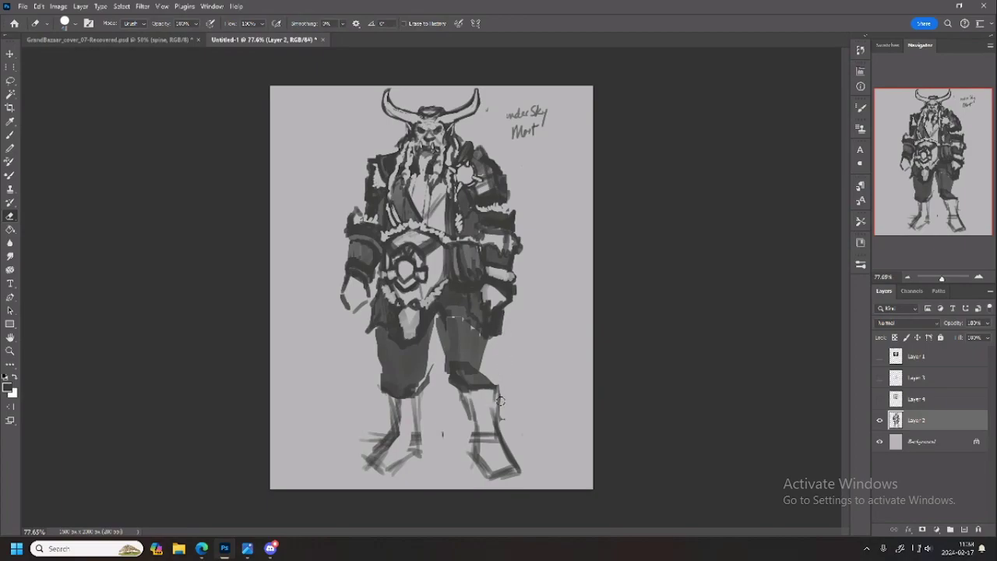
# Lasso the lower legs and scale them down slightly, and shift the whole figure a little lower on the canvas
pyautogui.press('l')
pyautogui.moveTo(413, 397)
pyautogui.mouseDown()
pyautogui.moveTo(351, 434)
pyautogui.moveTo(447, 497)
pyautogui.moveTo(526, 438)
pyautogui.moveTo(501, 394)
pyautogui.moveTo(411, 415)
pyautogui.mouseUp()
pyautogui.hotkey('ctrl', 't')
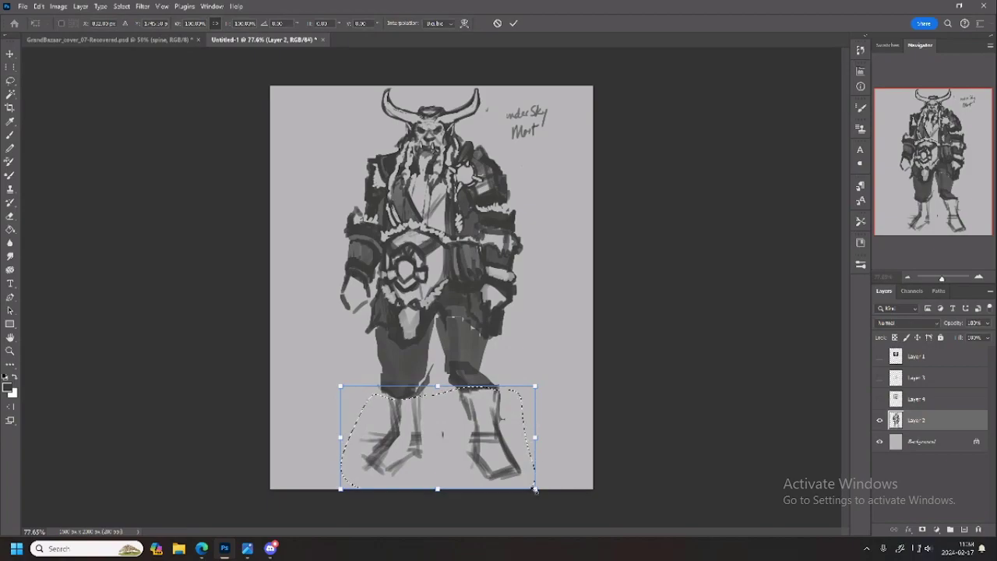
pyautogui.moveTo(535, 488); pyautogui.dragTo(523, 470)
pyautogui.press('Return')
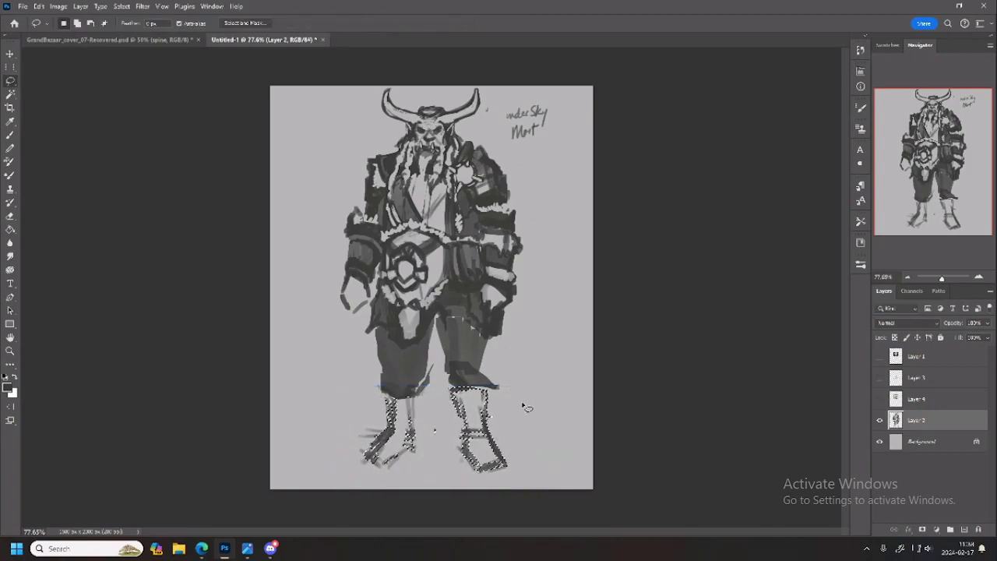
pyautogui.hotkey('ctrl', 'd')
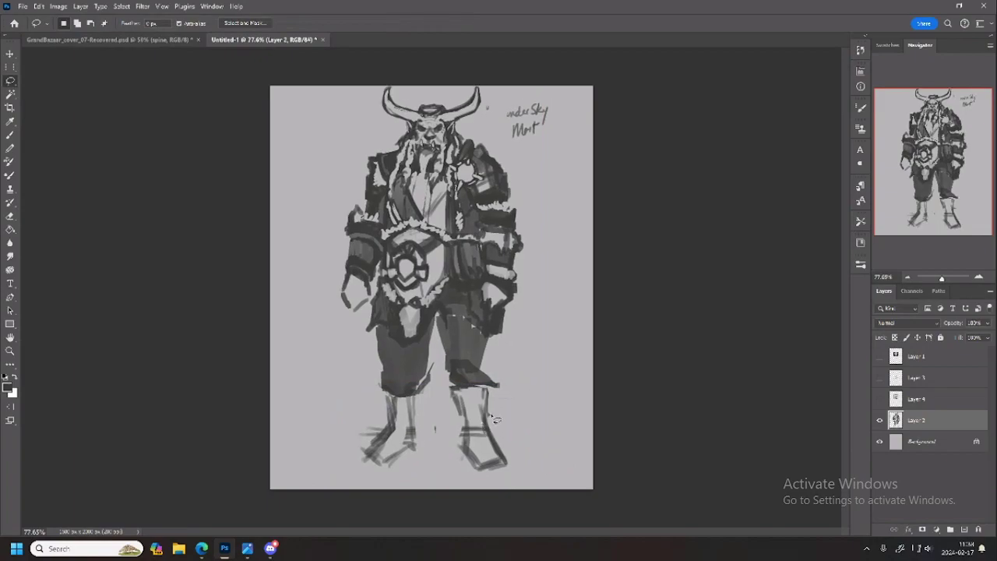
pyautogui.moveTo(485, 399); pyautogui.dragTo(480, 407)
# Paint dark knee-high boot shafts with flared cuffs over both sketched lower legs
pyautogui.press('b')
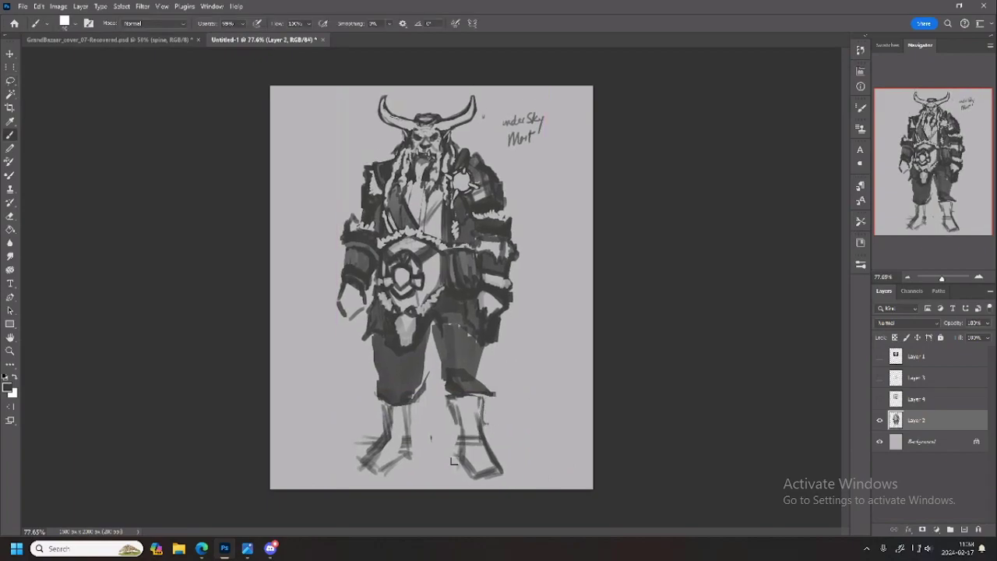
pyautogui.moveTo(380, 391)
pyautogui.mouseDown()
pyautogui.moveTo(395, 427)
pyautogui.moveTo(373, 389)
pyautogui.moveTo(381, 438)
pyautogui.moveTo(376, 393)
pyautogui.moveTo(391, 420)
pyautogui.moveTo(407, 378)
pyautogui.moveTo(421, 395)
pyautogui.moveTo(415, 444)
pyautogui.moveTo(407, 370)
pyautogui.moveTo(418, 415)
pyautogui.mouseUp()
pyautogui.moveTo(449, 378)
pyautogui.mouseDown()
pyautogui.moveTo(452, 446)
pyautogui.moveTo(473, 373)
pyautogui.moveTo(481, 438)
pyautogui.moveTo(485, 414)
pyautogui.mouseUp()
pyautogui.moveTo(387, 415)
pyautogui.mouseDown()
pyautogui.moveTo(412, 394)
pyautogui.moveTo(461, 402)
pyautogui.moveTo(474, 445)
pyautogui.moveTo(479, 425)
pyautogui.moveTo(467, 433)
pyautogui.moveTo(494, 435)
pyautogui.moveTo(463, 433)
pyautogui.mouseUp()
pyautogui.moveTo(375, 381); pyautogui.dragTo(384, 391)
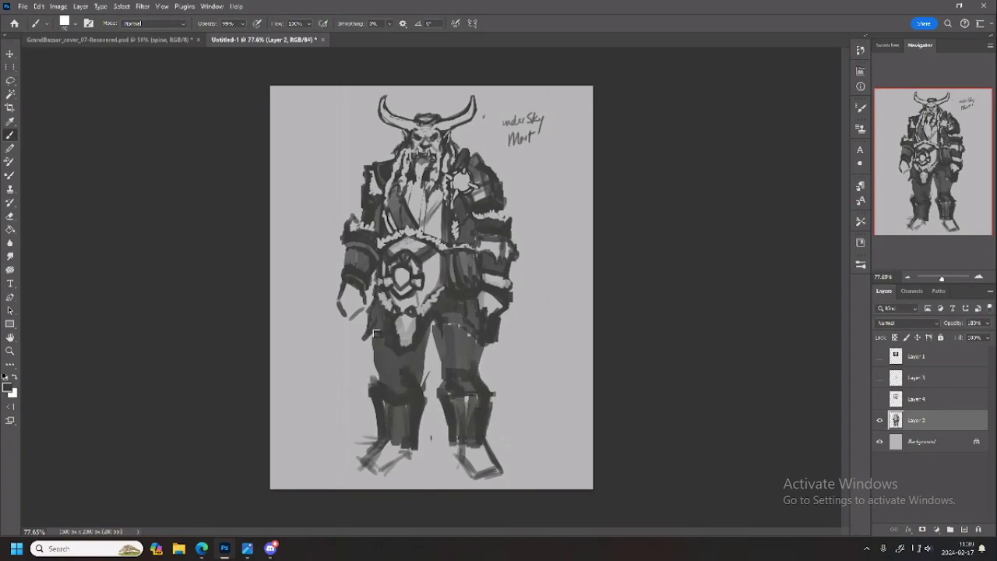
# Shade the trousers and boot shafts with darker strokes, and erase the rough sketched feet beneath them
pyautogui.moveTo(378, 349)
pyautogui.mouseDown()
pyautogui.moveTo(386, 372)
pyautogui.moveTo(407, 379)
pyautogui.mouseUp()
pyautogui.moveTo(460, 351)
pyautogui.mouseDown()
pyautogui.moveTo(457, 318)
pyautogui.moveTo(448, 341)
pyautogui.moveTo(457, 369)
pyautogui.moveTo(475, 343)
pyautogui.mouseUp()
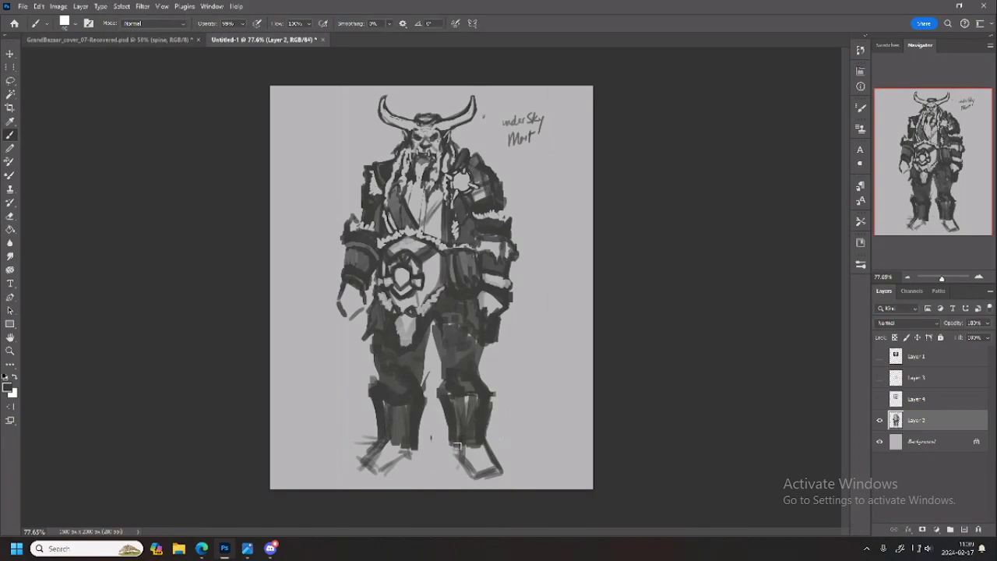
pyautogui.moveTo(459, 426); pyautogui.dragTo(459, 450)
pyautogui.moveTo(389, 442); pyautogui.dragTo(396, 424)
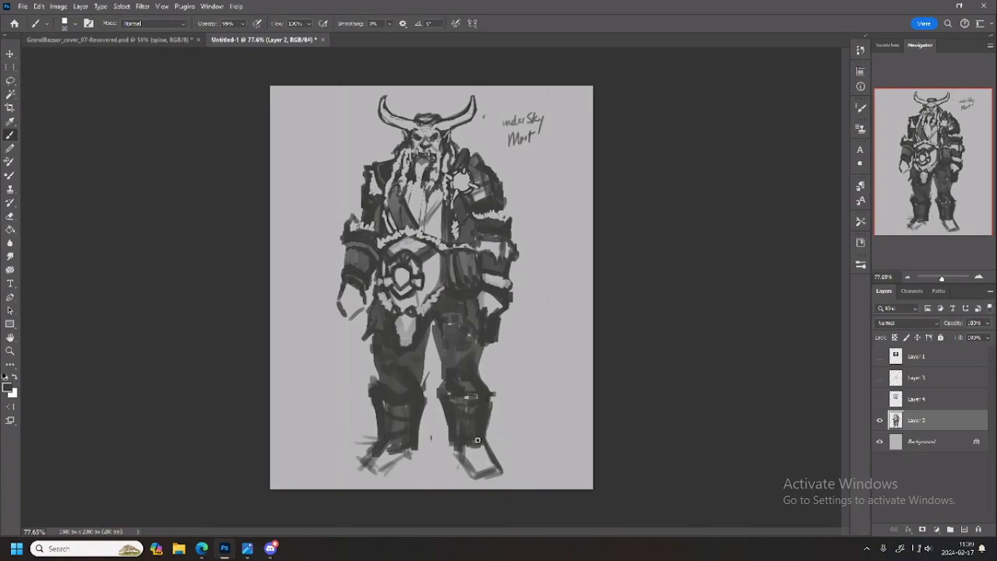
pyautogui.press('e')
pyautogui.moveTo(493, 423)
pyautogui.mouseDown()
pyautogui.moveTo(497, 384)
pyautogui.moveTo(486, 438)
pyautogui.moveTo(496, 457)
pyautogui.moveTo(479, 474)
pyautogui.moveTo(510, 465)
pyautogui.moveTo(474, 482)
pyautogui.moveTo(467, 455)
pyautogui.moveTo(451, 454)
pyautogui.moveTo(476, 469)
pyautogui.moveTo(370, 459)
pyautogui.moveTo(386, 460)
pyautogui.moveTo(385, 474)
pyautogui.moveTo(400, 469)
pyautogui.moveTo(383, 475)
pyautogui.moveTo(399, 457)
pyautogui.mouseUp()
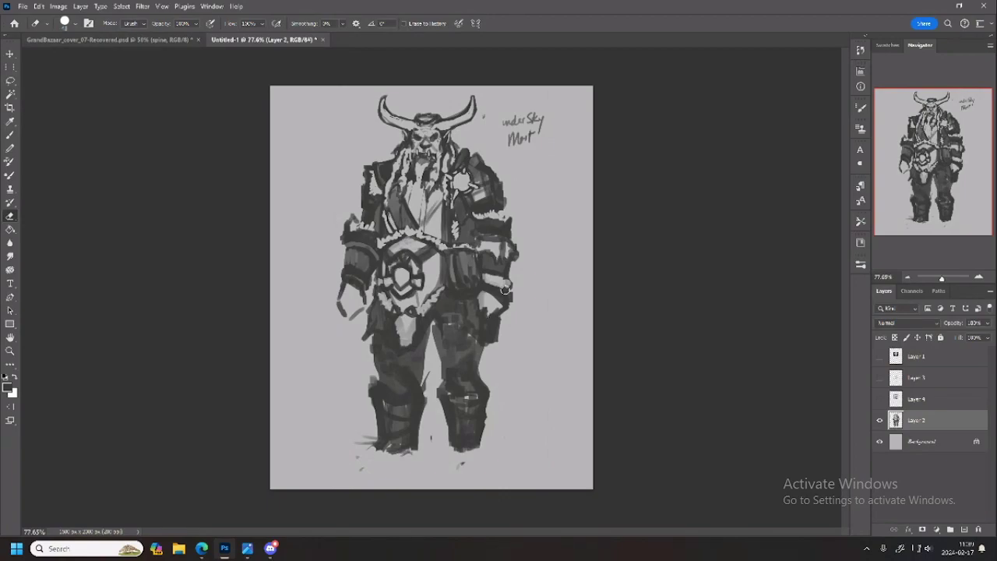
# Lasso the figure's left arm from shoulder to hand, enlarge it slightly and nudge it outward
pyautogui.press('l')
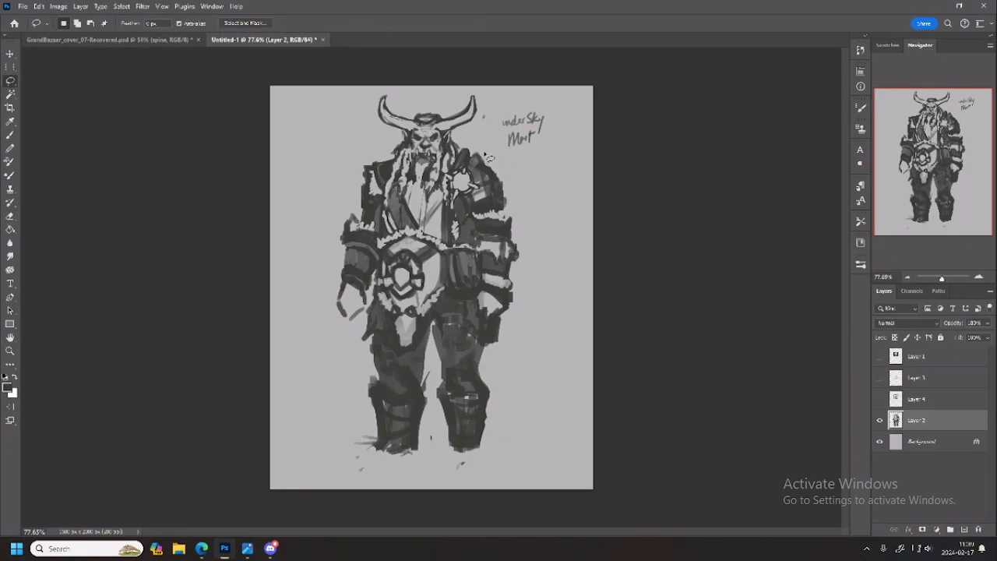
pyautogui.moveTo(468, 148)
pyautogui.mouseDown()
pyautogui.moveTo(448, 178)
pyautogui.moveTo(478, 232)
pyautogui.moveTo(478, 316)
pyautogui.moveTo(495, 318)
pyautogui.moveTo(525, 259)
pyautogui.moveTo(477, 148)
pyautogui.mouseUp()
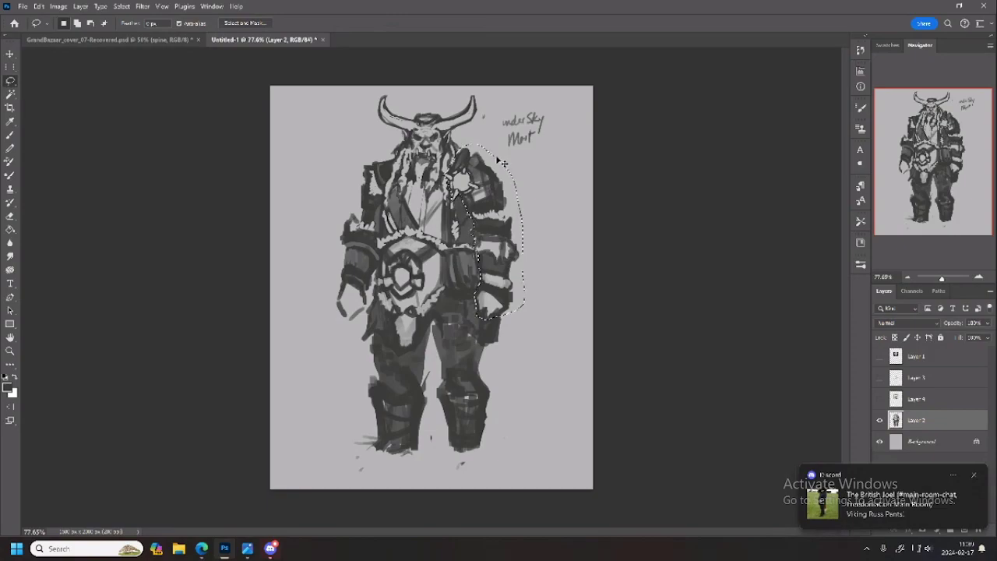
pyautogui.hotkey('ctrl', 't')
pyautogui.moveTo(525, 320); pyautogui.dragTo(537, 330)
pyautogui.moveTo(501, 266); pyautogui.dragTo(505, 265)
pyautogui.press('Return')
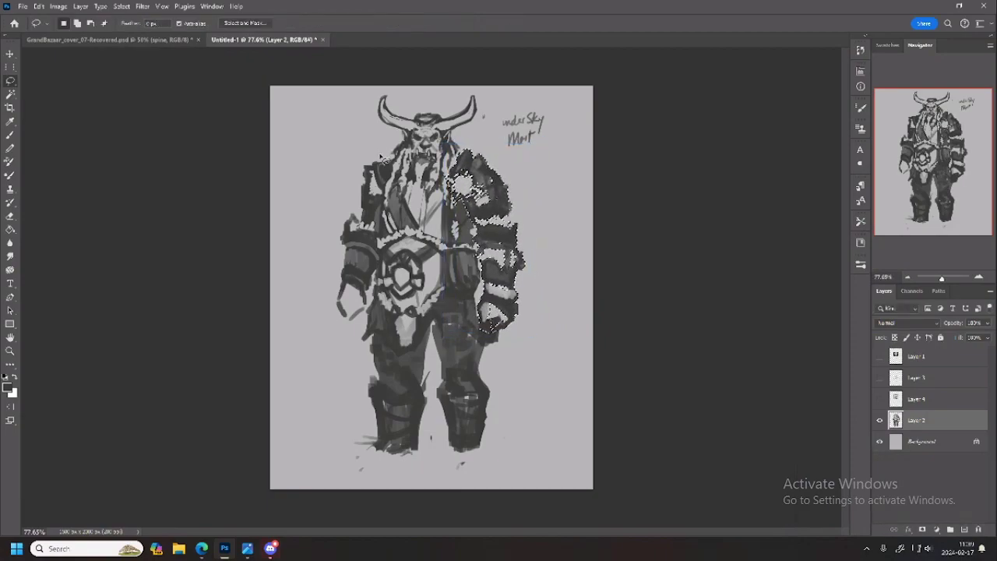
# Lasso the figure's right arm, enlarge it to about 108% and deselect it
pyautogui.moveTo(382, 152)
pyautogui.mouseDown()
pyautogui.moveTo(329, 265)
pyautogui.moveTo(350, 330)
pyautogui.moveTo(372, 308)
pyautogui.moveTo(387, 152)
pyautogui.mouseUp()
pyautogui.hotkey('ctrl', 't')
pyautogui.moveTo(326, 331); pyautogui.dragTo(320, 343)
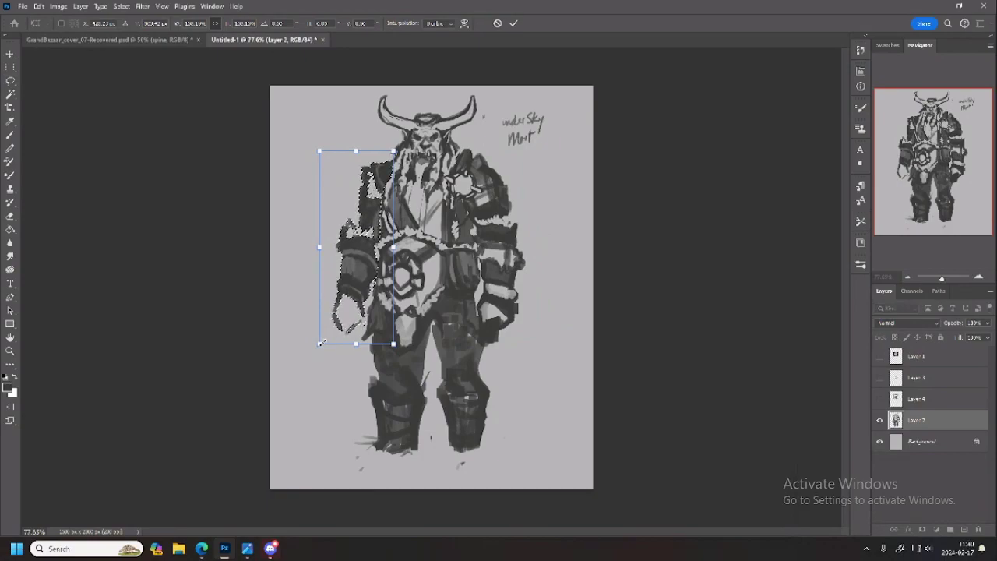
pyautogui.press('Return')
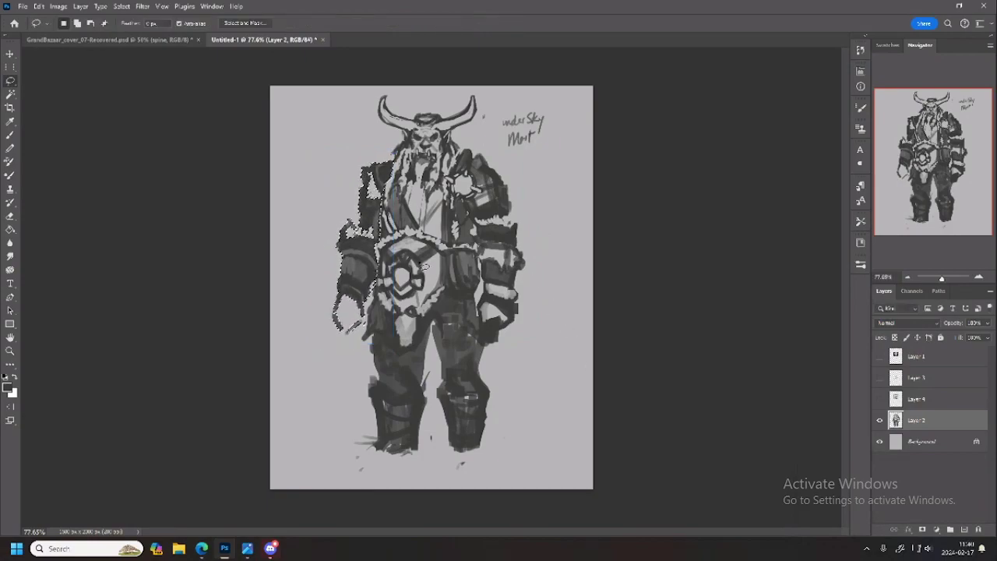
pyautogui.hotkey('ctrl', 'd')
# Paint dark feet onto both boots and trim the sole of the figure's right boot with the eraser
pyautogui.press('b')
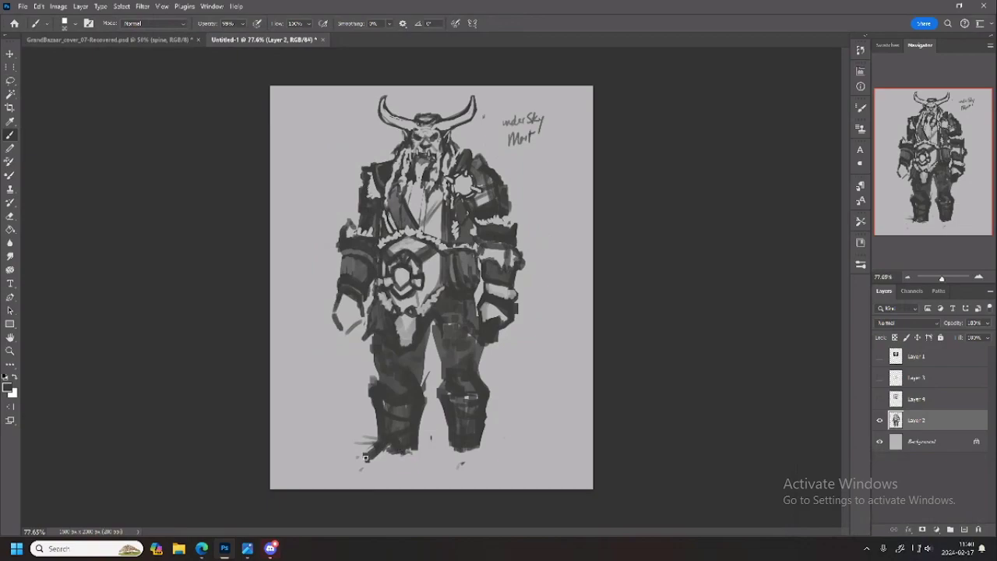
pyautogui.moveTo(369, 472)
pyautogui.mouseDown()
pyautogui.moveTo(409, 464)
pyautogui.moveTo(409, 448)
pyautogui.moveTo(374, 462)
pyautogui.moveTo(402, 459)
pyautogui.mouseUp()
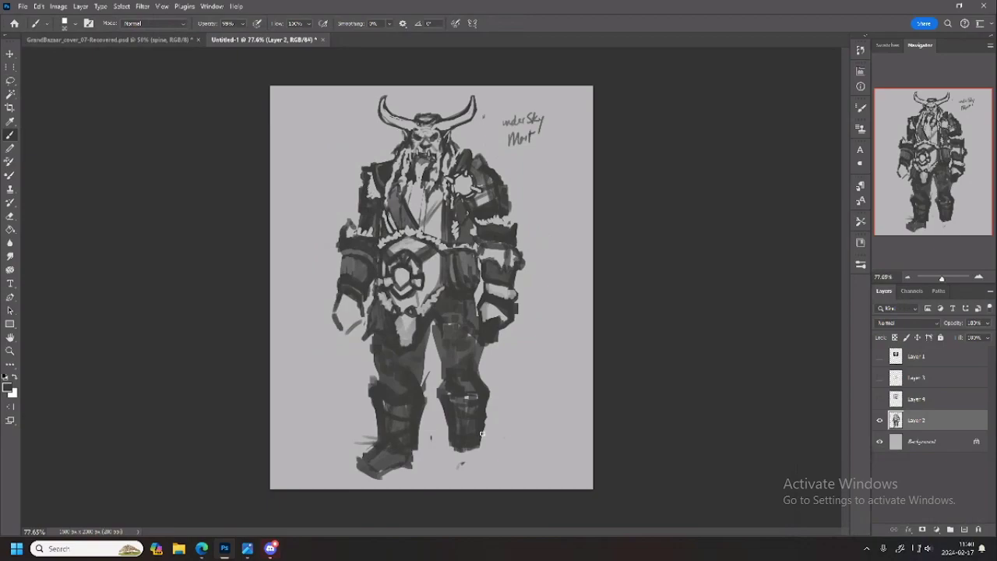
pyautogui.moveTo(463, 450)
pyautogui.mouseDown()
pyautogui.moveTo(453, 454)
pyautogui.moveTo(486, 467)
pyautogui.moveTo(466, 471)
pyautogui.mouseUp()
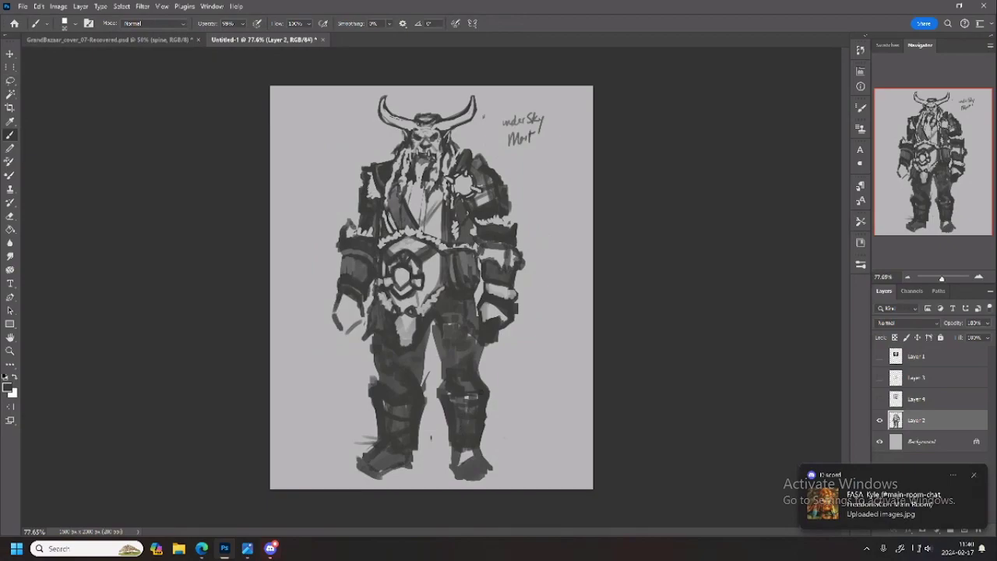
pyautogui.moveTo(468, 454)
pyautogui.mouseDown()
pyautogui.moveTo(463, 469)
pyautogui.moveTo(483, 482)
pyautogui.mouseUp()
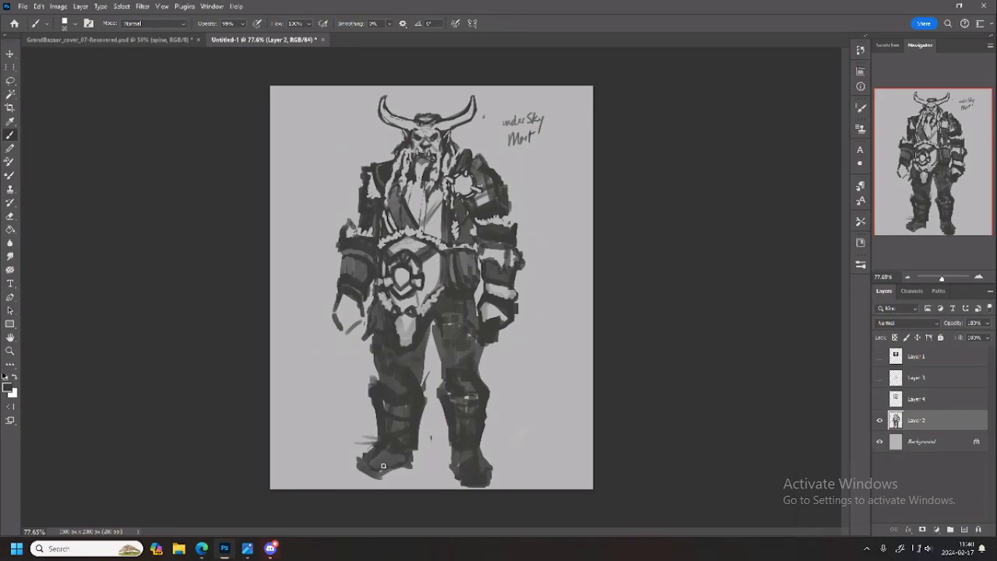
pyautogui.press('e')
pyautogui.moveTo(378, 472)
pyautogui.mouseDown()
pyautogui.moveTo(350, 461)
pyautogui.moveTo(372, 480)
pyautogui.moveTo(404, 467)
pyautogui.mouseUp()
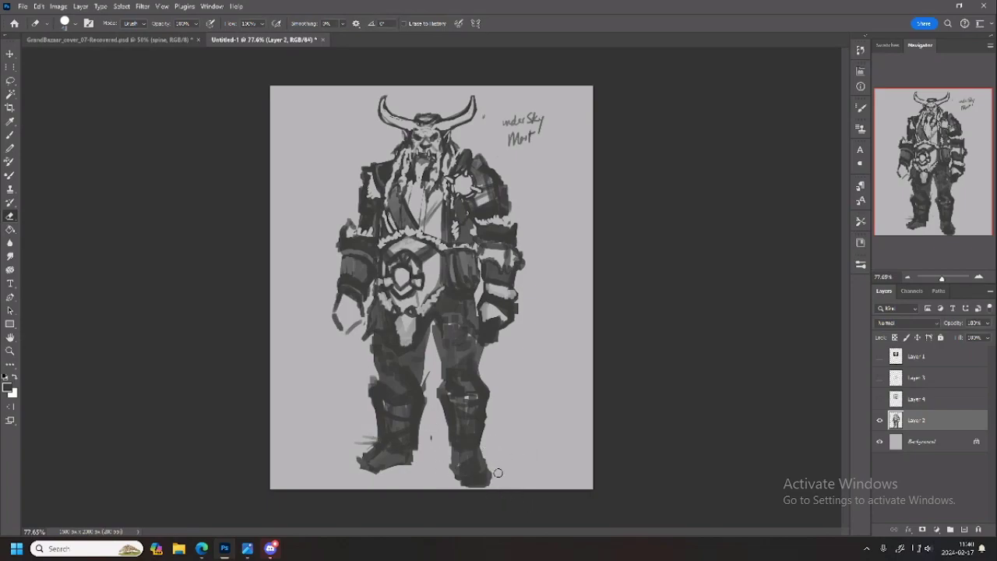
# Erase a jagged light fur trim around the tops of both boots
pyautogui.click(17, 135)
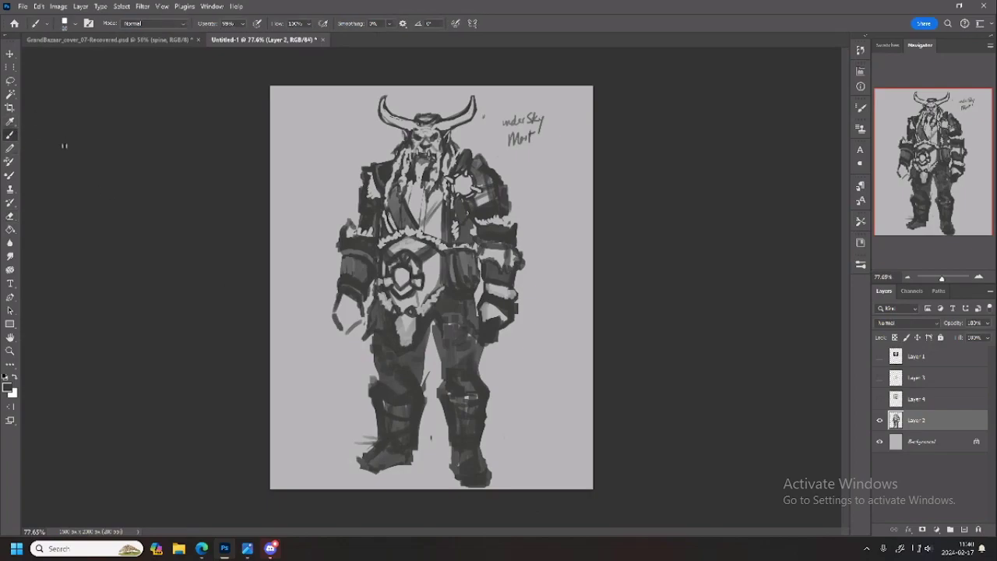
pyautogui.click(11, 216)
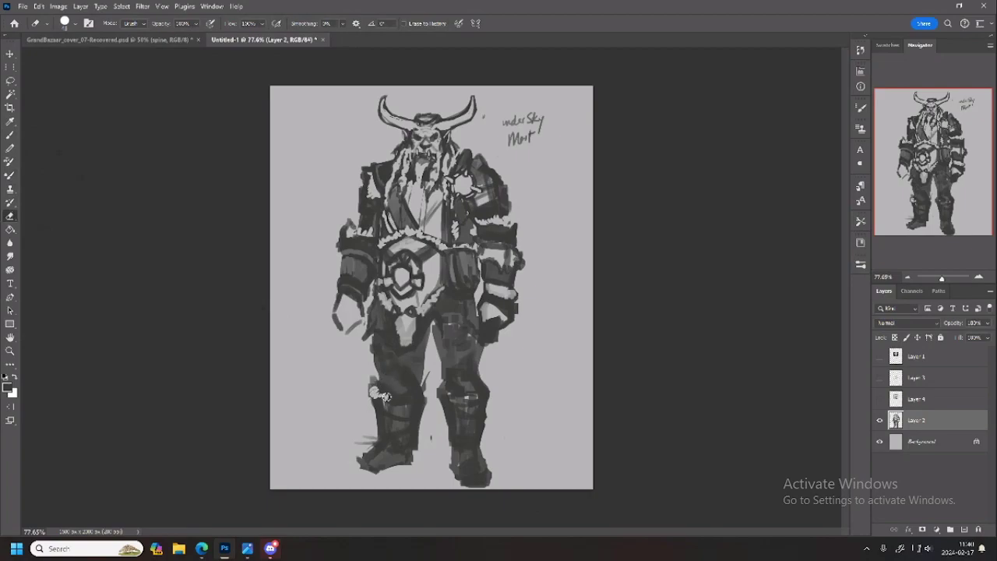
pyautogui.moveTo(385, 386)
pyautogui.mouseDown()
pyautogui.moveTo(399, 400)
pyautogui.moveTo(423, 387)
pyautogui.moveTo(487, 395)
pyautogui.mouseUp()
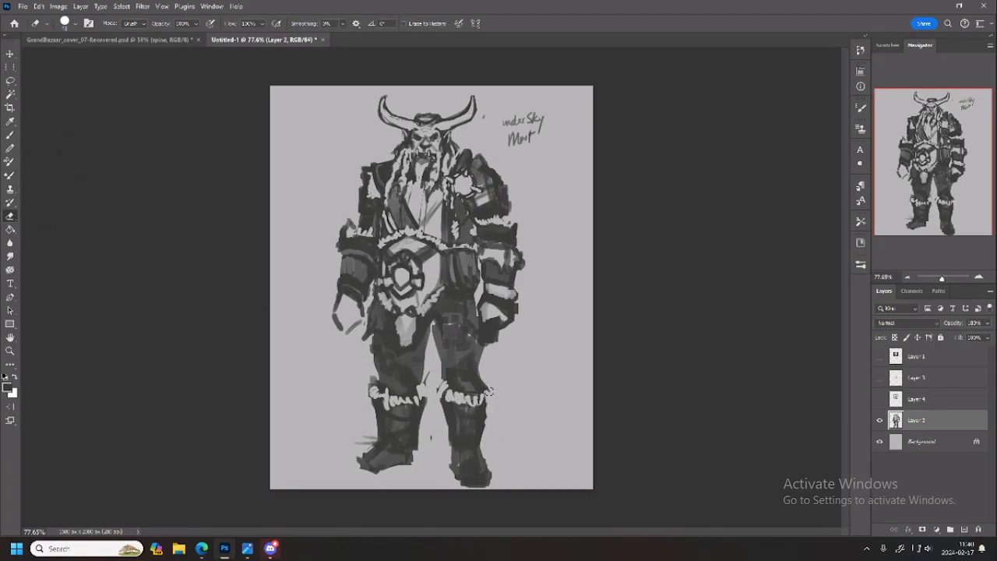
# Darken the figure's left thigh and the area beside the pouch, and fill both hands with grey
pyautogui.press('b')
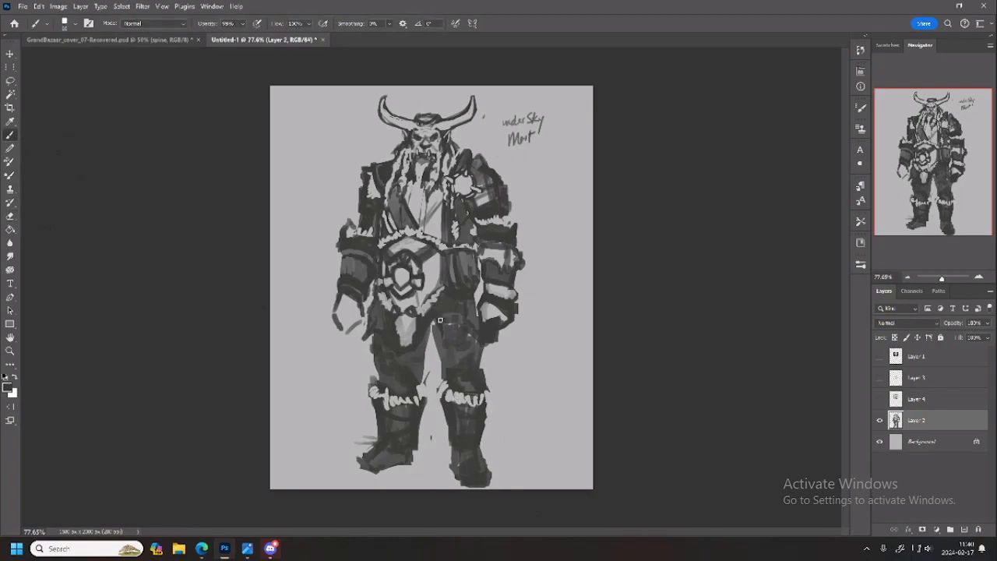
pyautogui.moveTo(431, 321); pyautogui.dragTo(450, 387)
pyautogui.moveTo(483, 295)
pyautogui.mouseDown()
pyautogui.moveTo(477, 257)
pyautogui.moveTo(495, 253)
pyautogui.mouseUp()
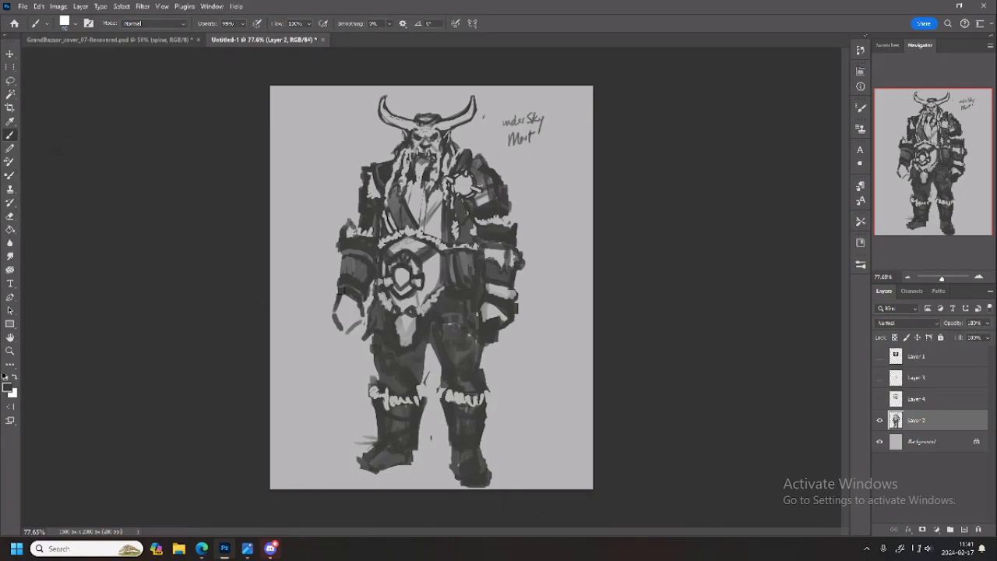
pyautogui.moveTo(340, 289)
pyautogui.mouseDown()
pyautogui.moveTo(338, 315)
pyautogui.moveTo(370, 314)
pyautogui.mouseUp()
pyautogui.moveTo(487, 304); pyautogui.dragTo(509, 321)
# Lasso the torso from the beard to the coat hem and copy it to a new layer
pyautogui.press('l')
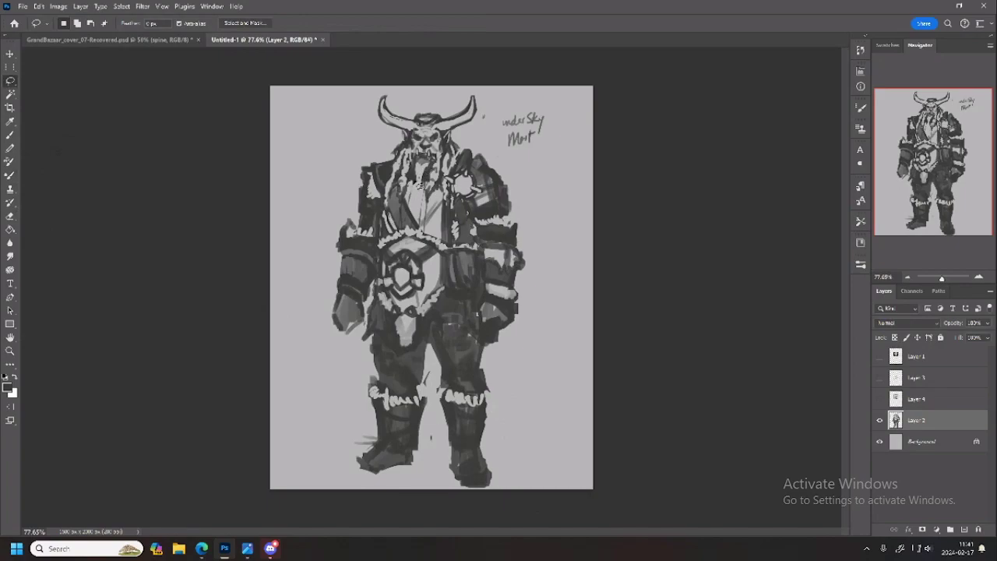
pyautogui.moveTo(415, 179)
pyautogui.mouseDown()
pyautogui.moveTo(384, 219)
pyautogui.moveTo(367, 337)
pyautogui.moveTo(402, 358)
pyautogui.moveTo(433, 344)
pyautogui.moveTo(453, 350)
pyautogui.moveTo(476, 332)
pyautogui.moveTo(481, 289)
pyautogui.moveTo(448, 205)
pyautogui.moveTo(414, 178)
pyautogui.mouseUp()
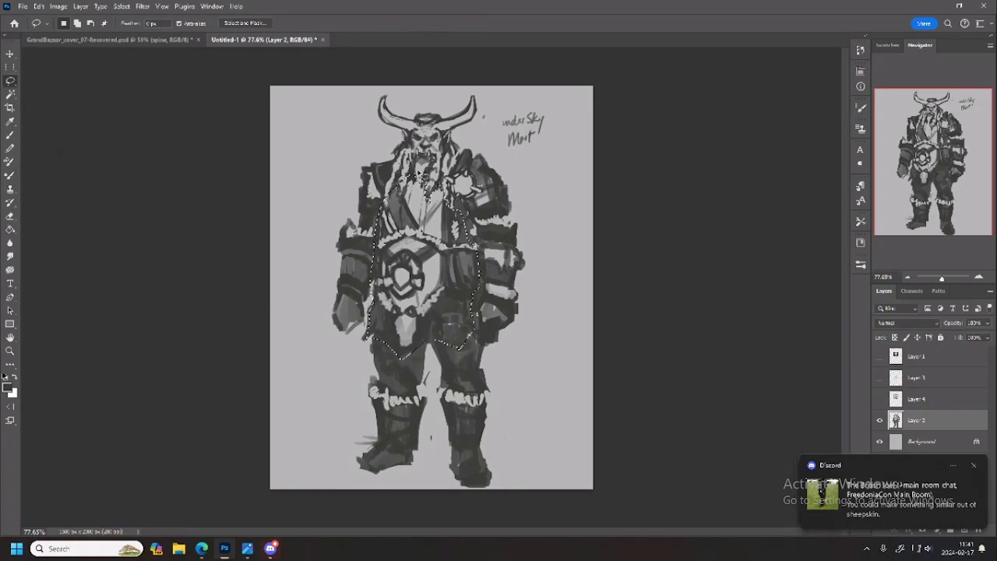
pyautogui.hotkey('ctrl', 'j')
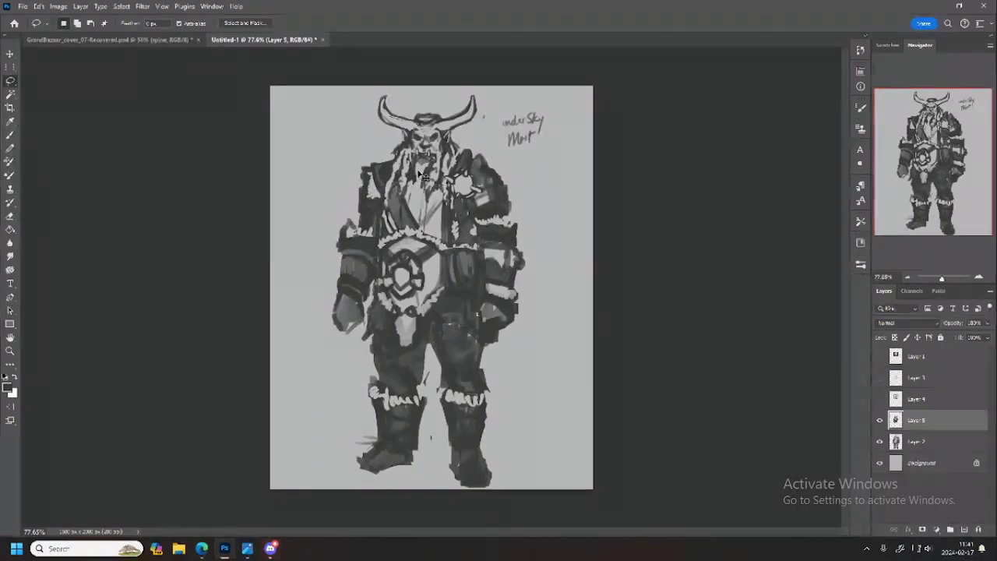
# Warp the copied torso so the belly and belt buckle shift toward the figure's right side
pyautogui.hotkey('ctrl', 't')
pyautogui.rightClick(425, 251)
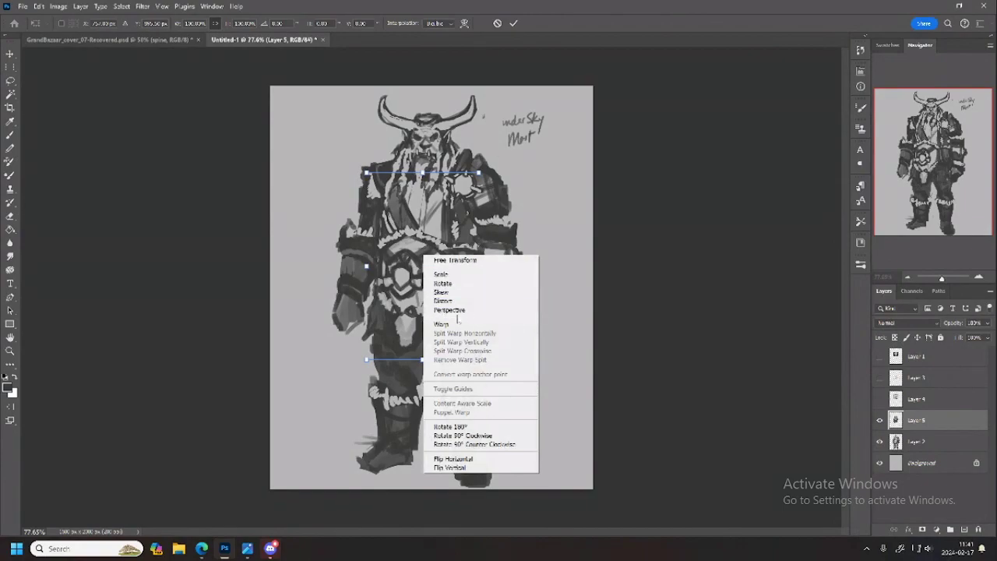
pyautogui.click(456, 324)
pyautogui.moveTo(402, 279); pyautogui.dragTo(396, 270)
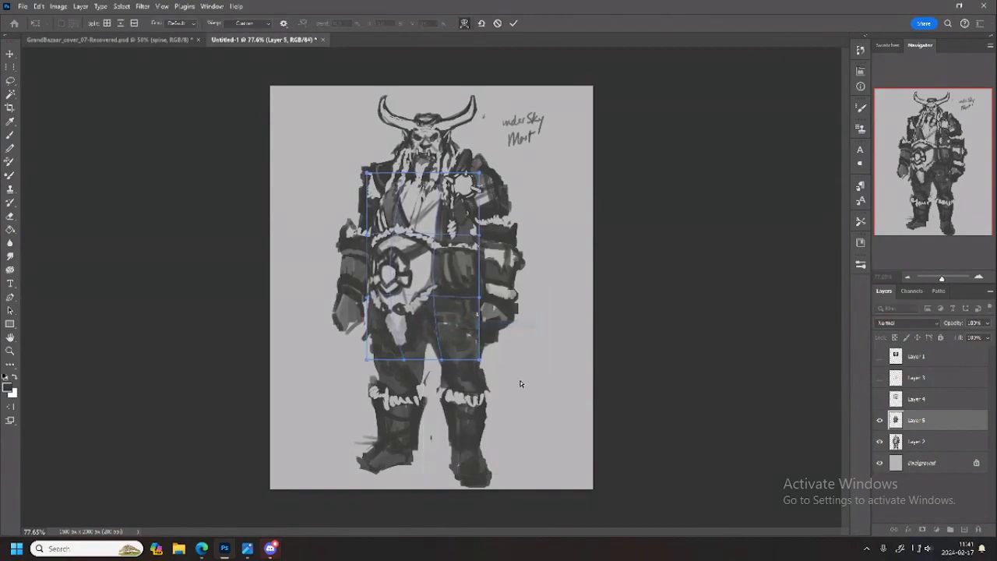
pyautogui.press('Return')
pyautogui.press('l')
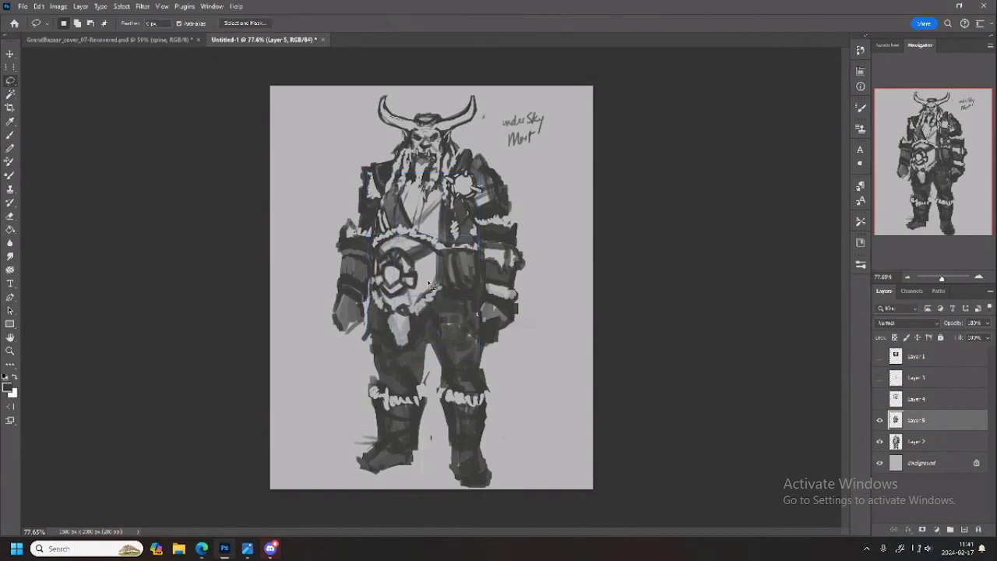
# Undo the last torso warp and distort the torso copy slightly wider toward the figure's right side
pyautogui.hotkey('ctrl', 'z')
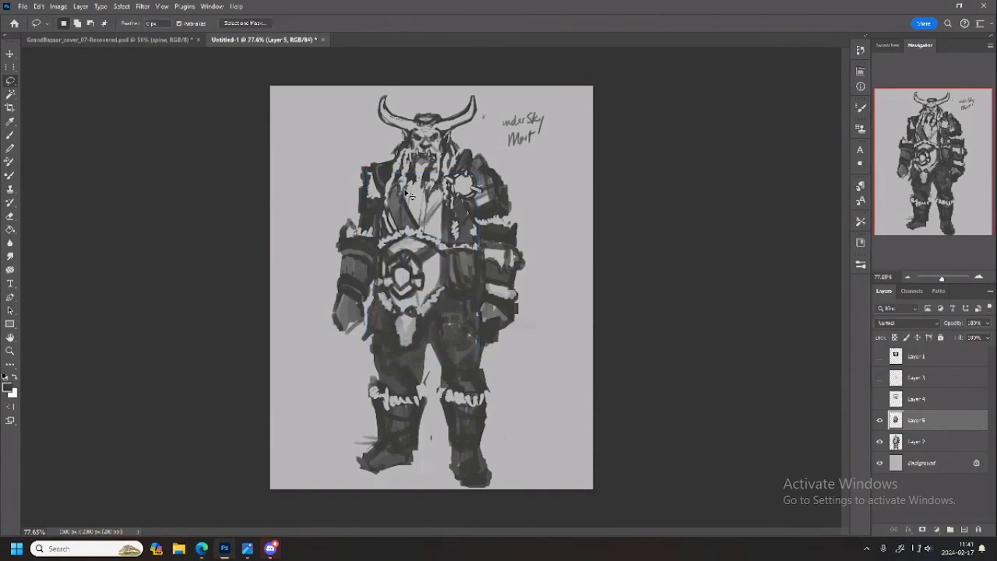
pyautogui.hotkey('ctrl', 't')
pyautogui.rightClick(414, 257)
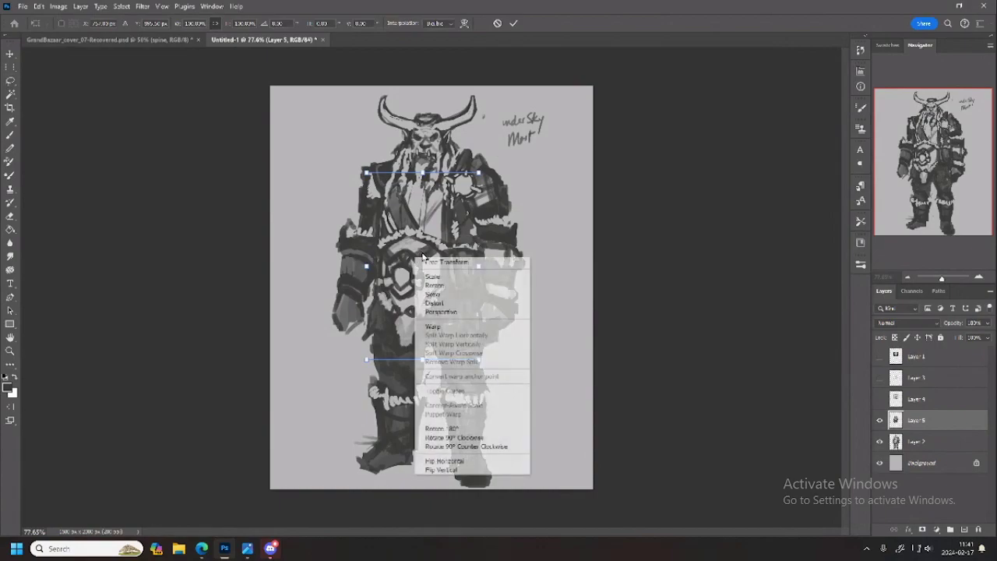
pyautogui.click(435, 304)
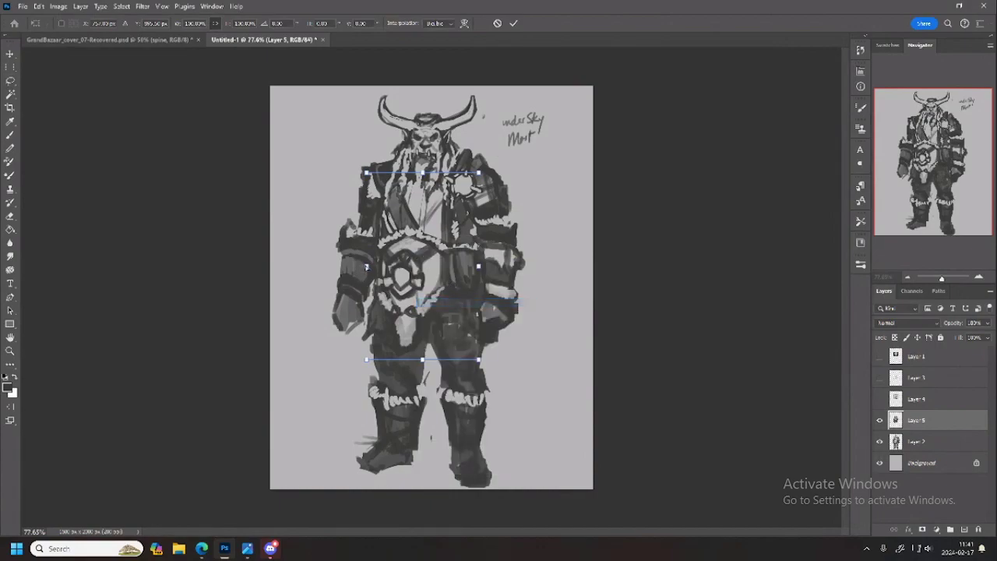
pyautogui.moveTo(366, 266); pyautogui.dragTo(357, 266)
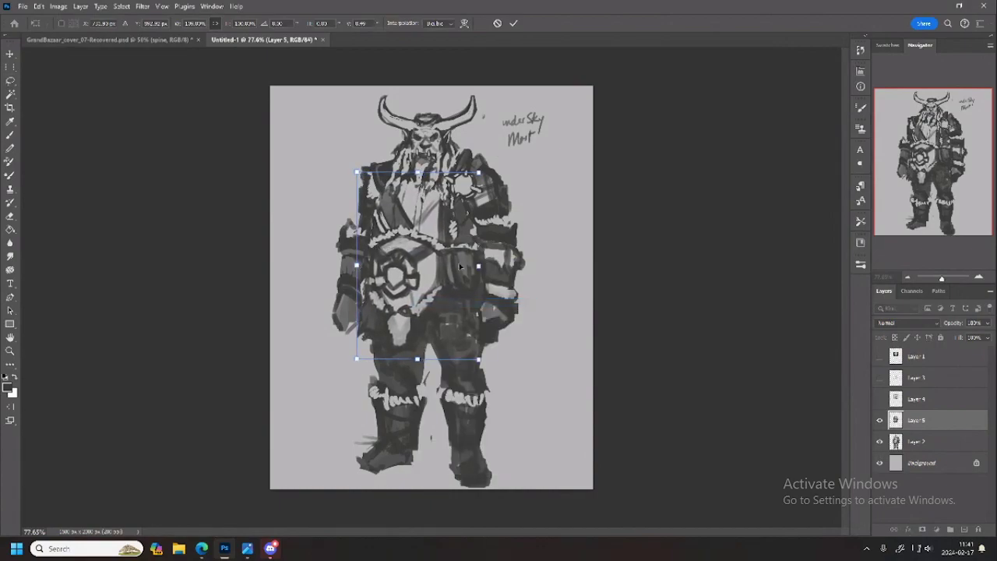
# Warp the widened torso copy, pulling the belly toward the figure's right side and the chest and lower hem toward the left side
pyautogui.rightClick(429, 253)
pyautogui.click(446, 322)
pyautogui.moveTo(411, 271); pyautogui.dragTo(405, 267)
pyautogui.moveTo(405, 178); pyautogui.dragTo(418, 186)
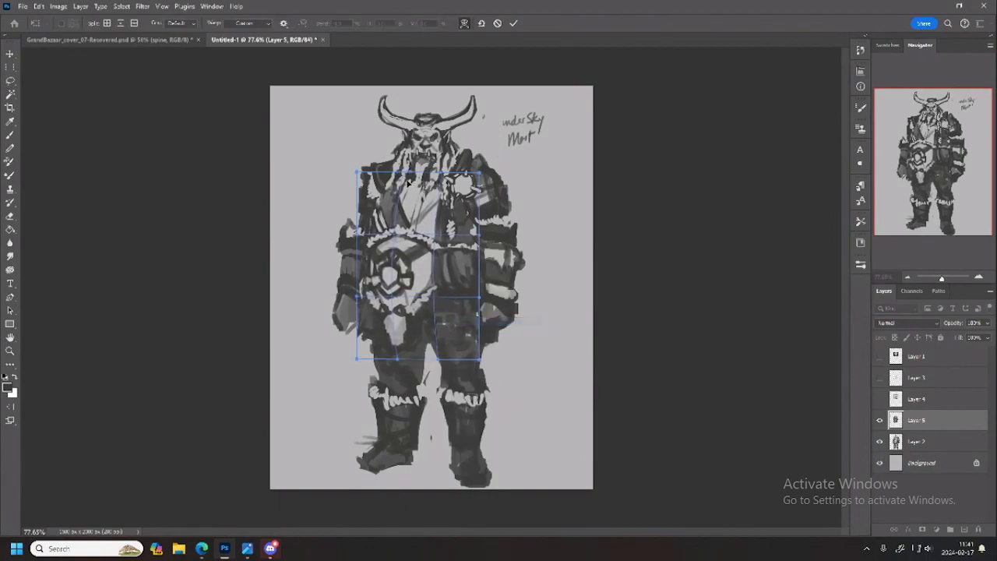
pyautogui.moveTo(398, 358); pyautogui.dragTo(433, 365)
pyautogui.press('Return')
pyautogui.press('l')
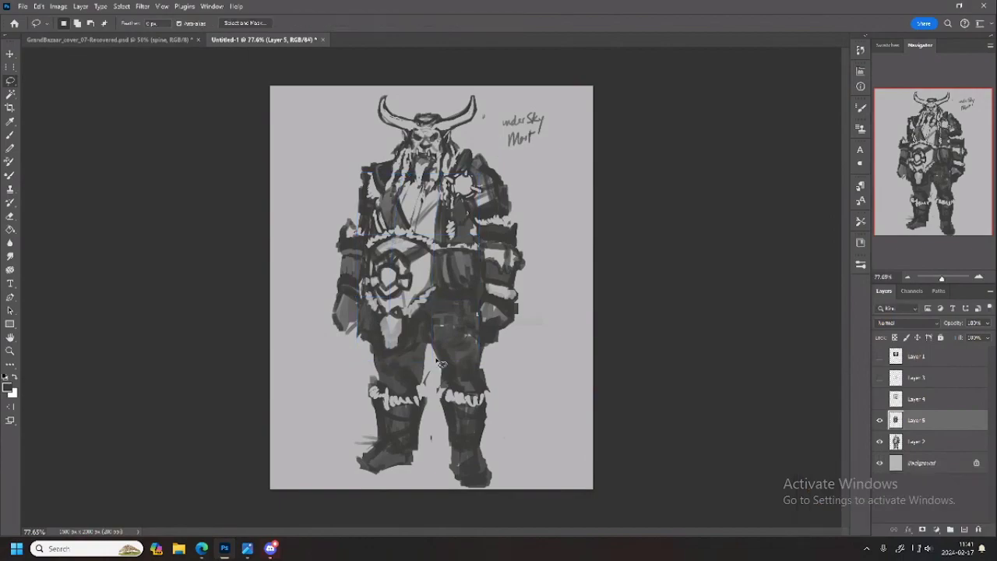
# Paint dark strokes with a smaller brush across the figure's left thigh to blend the torso copy's lower seam
pyautogui.press('b')
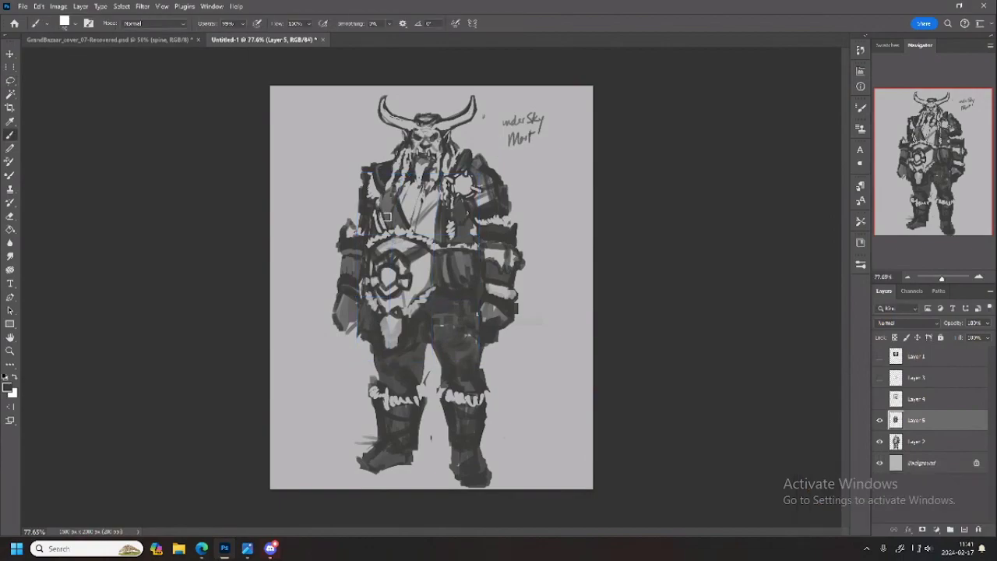
pyautogui.press('[')
pyautogui.press('[')
pyautogui.press('[')
pyautogui.moveTo(437, 325)
pyautogui.mouseDown()
pyautogui.moveTo(463, 343)
pyautogui.moveTo(471, 335)
pyautogui.mouseUp()
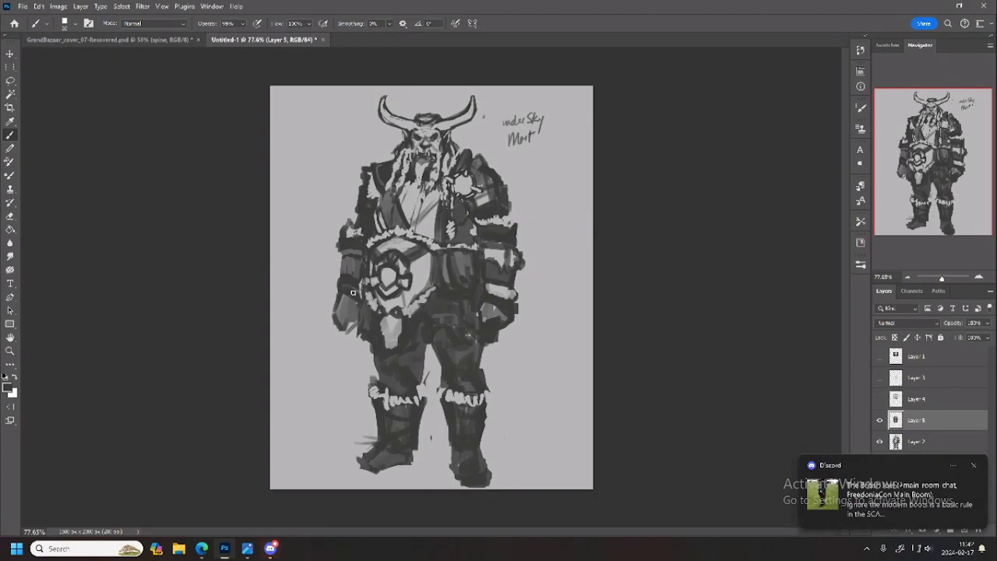
# Select the torso copy and the figure layer beneath it, and merge them into one layer
pyautogui.press('e')
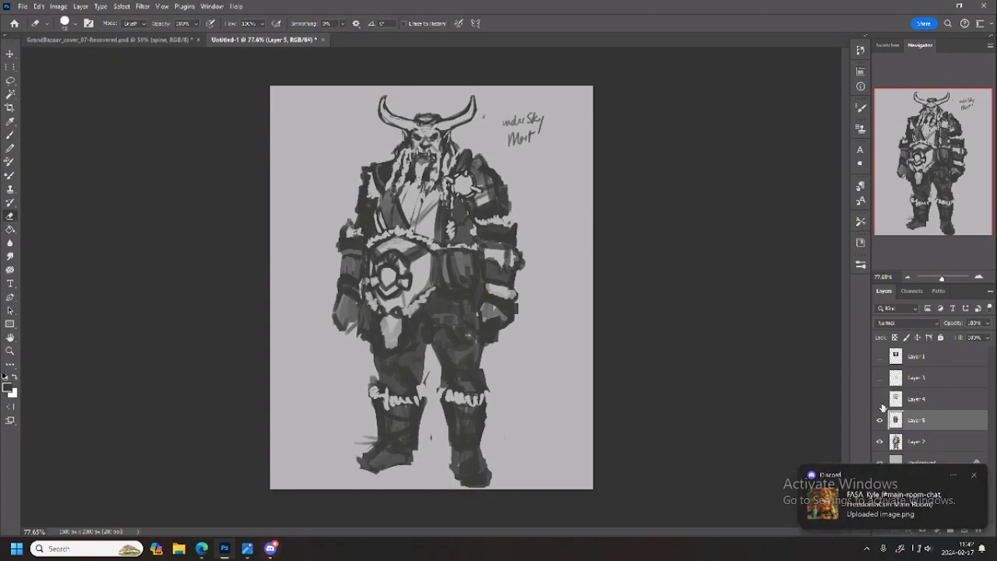
pyautogui.keyDown('ctrl'); pyautogui.click(907, 443); pyautogui.keyUp('ctrl')
pyautogui.hotkey('ctrl', 'r')
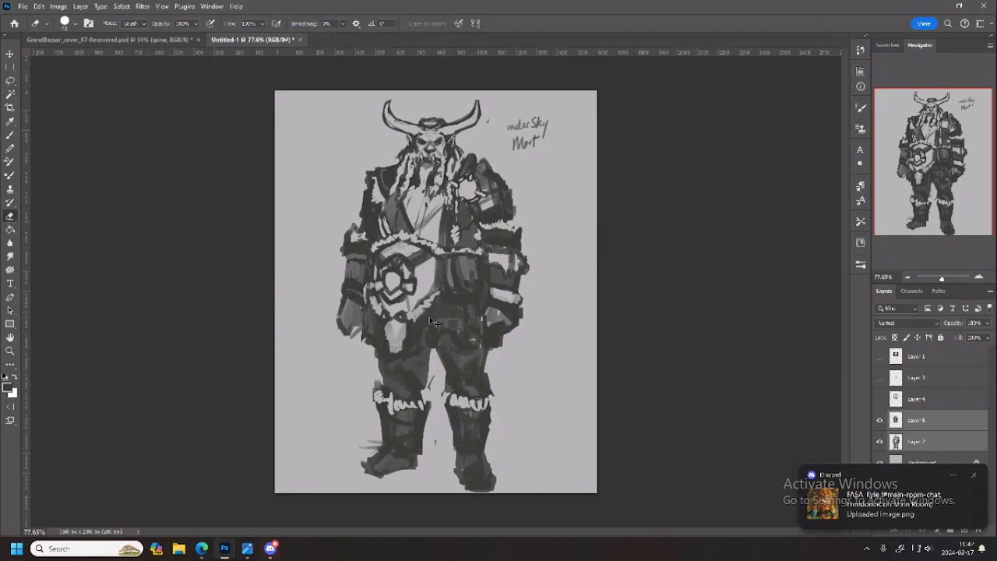
pyautogui.hotkey('ctrl', 'r')
pyautogui.hotkey('ctrl', 't')
pyautogui.press('Escape')
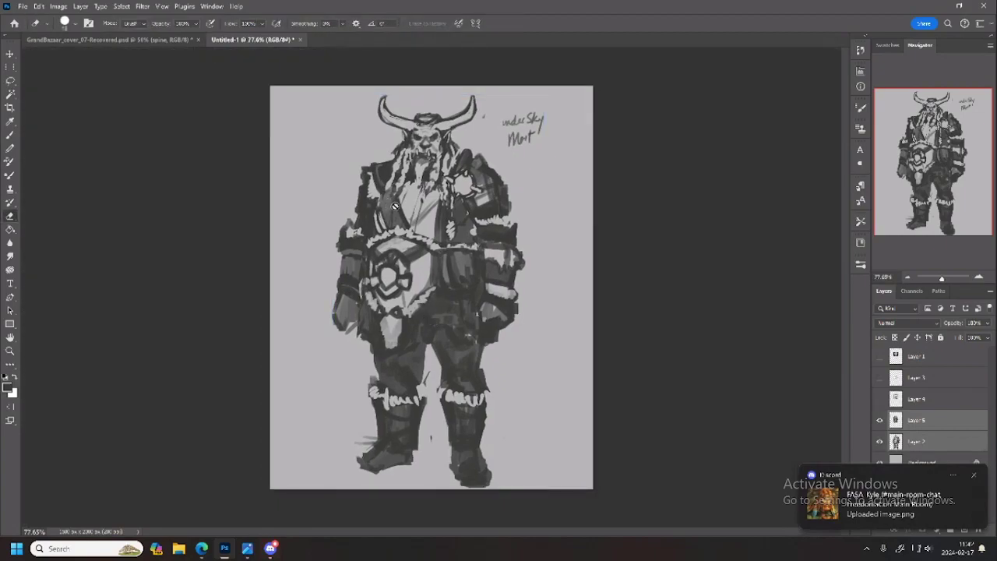
pyautogui.click(380, 162)
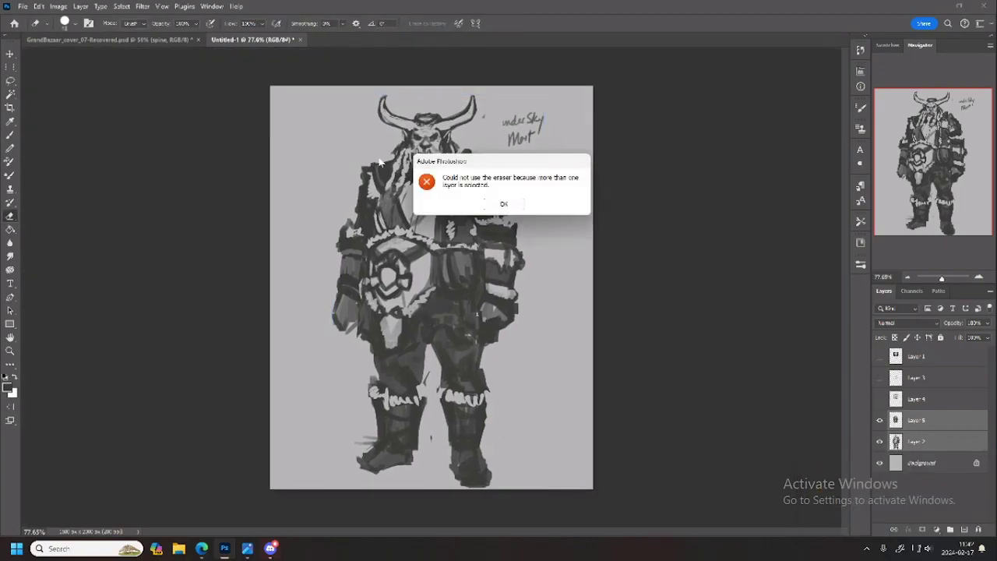
pyautogui.click(505, 203)
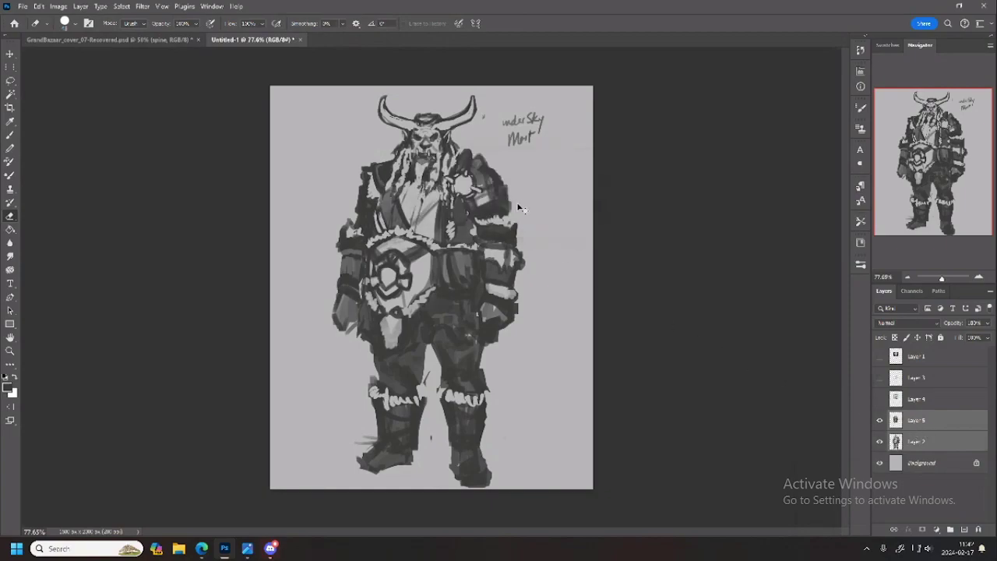
pyautogui.hotkey('ctrl', 'e')
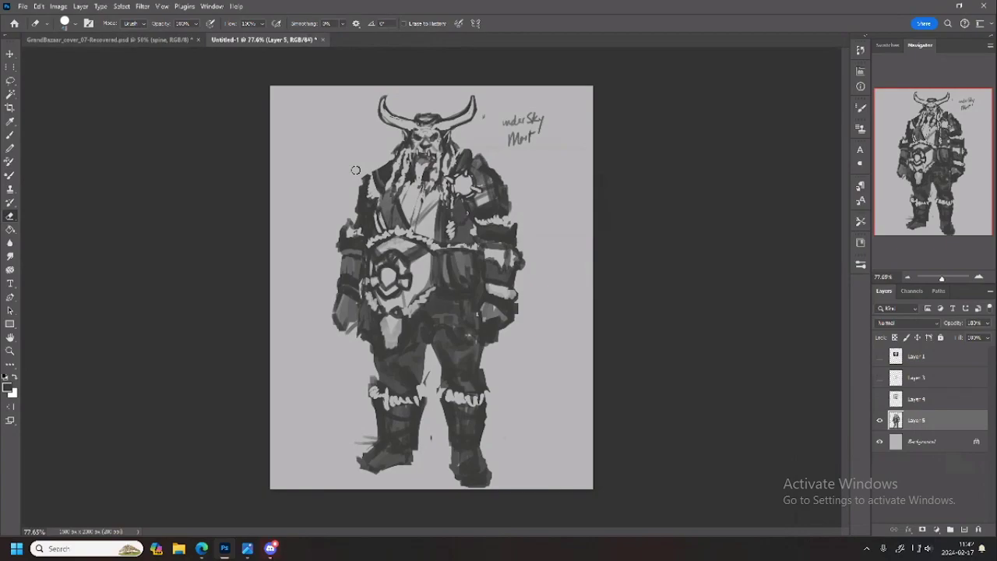
# Erase along the outer edge of the figure's right shoulder and upper arm to round the silhouette
pyautogui.press('b')
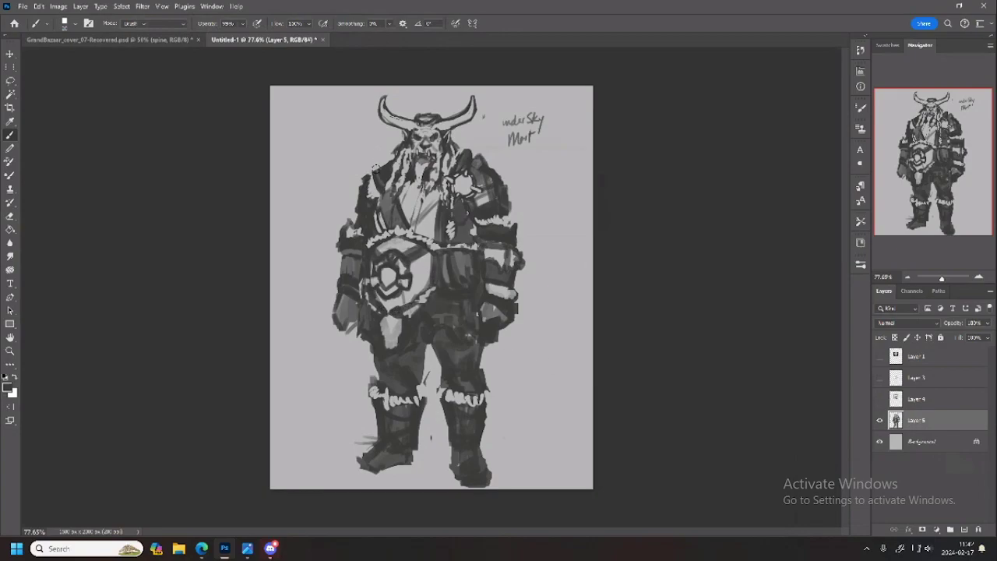
pyautogui.press('e')
pyautogui.moveTo(357, 170); pyautogui.dragTo(355, 202)
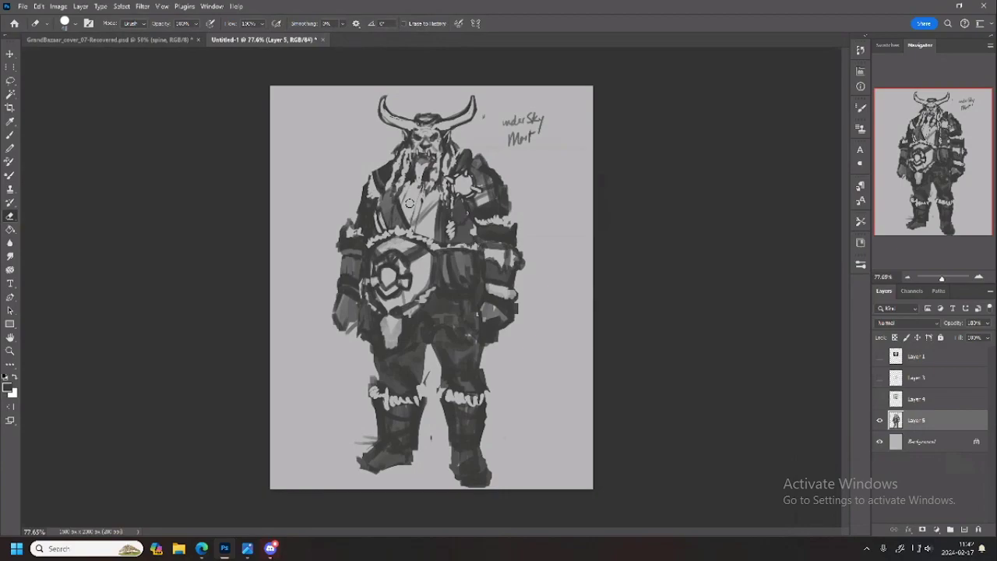
# Move the whole figure toward the right side of the canvas and scale it down slightly
pyautogui.moveTo(465, 327); pyautogui.dragTo(505, 325)
pyautogui.hotkey('ctrl', 't')
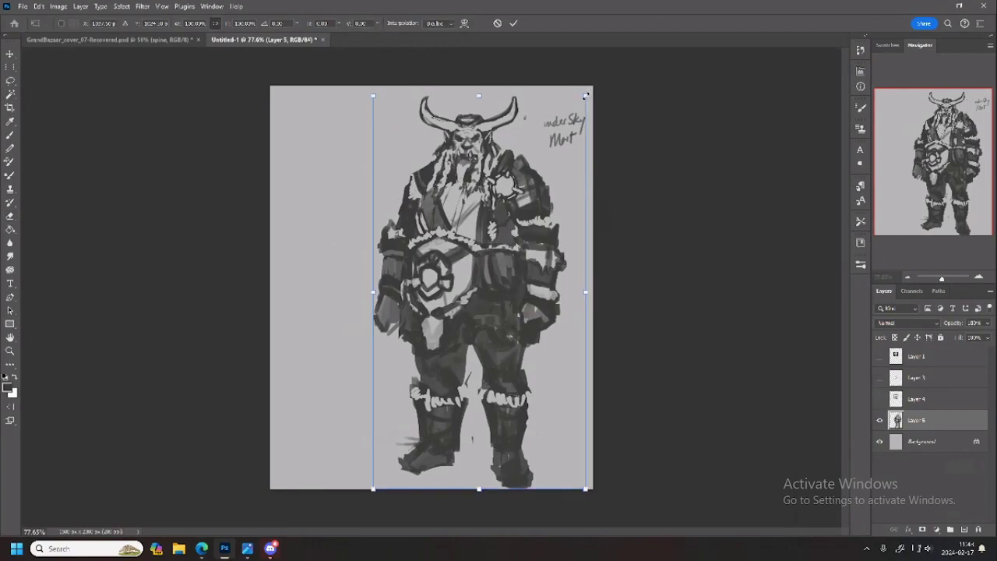
pyautogui.moveTo(586, 96); pyautogui.dragTo(579, 109)
pyautogui.moveTo(542, 262); pyautogui.dragTo(544, 254)
pyautogui.press('Return')
pyautogui.press('e')
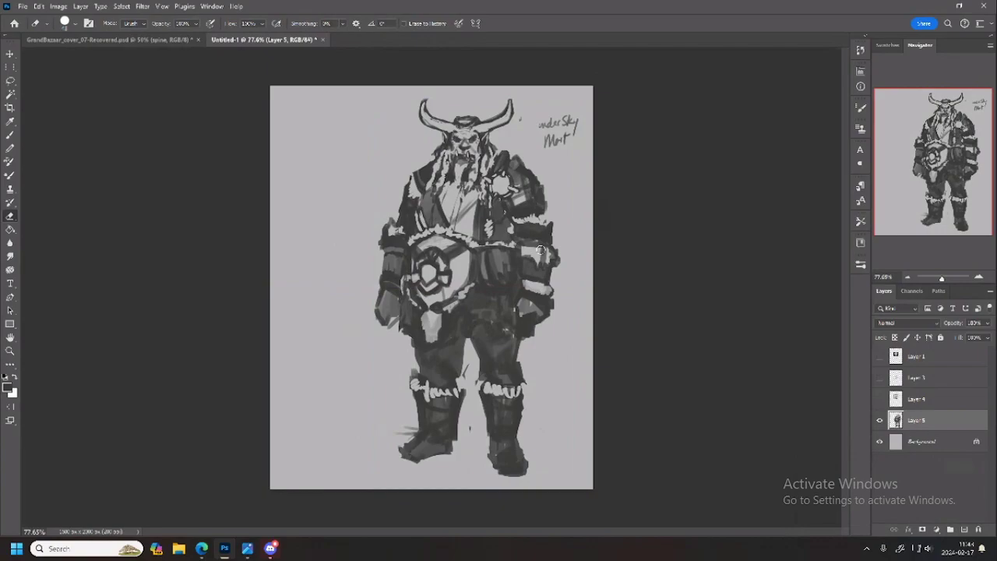
# Lasso the figure's right forearm and hand
pyautogui.press('l')
pyautogui.moveTo(387, 212)
pyautogui.mouseDown()
pyautogui.moveTo(365, 276)
pyautogui.moveTo(386, 335)
pyautogui.moveTo(404, 306)
pyautogui.mouseUp()
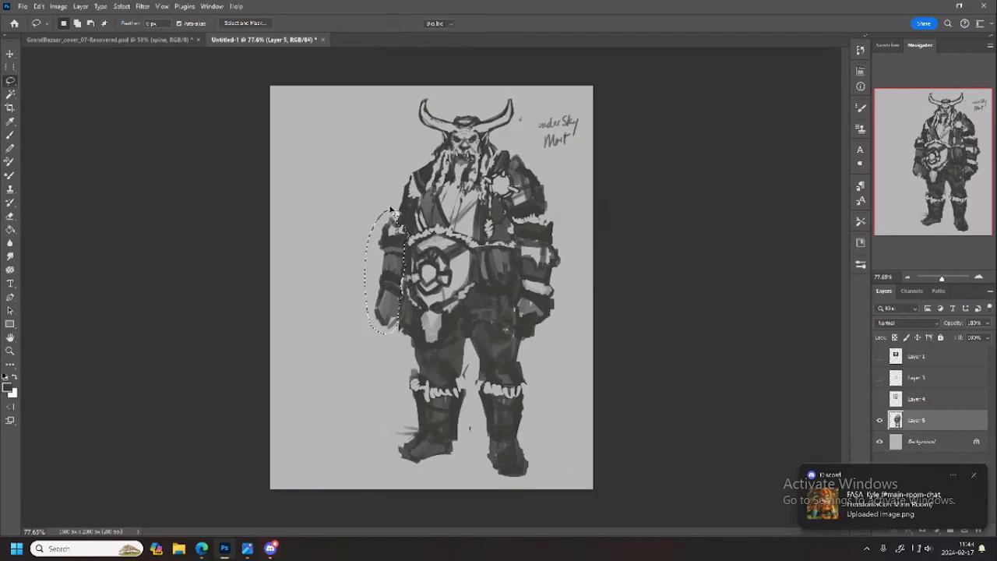
pyautogui.hotkey('ctrl', 't')
pyautogui.moveTo(427, 180)
pyautogui.mouseDown()
pyautogui.moveTo(452, 212)
pyautogui.moveTo(443, 250)
pyautogui.moveTo(395, 219)
pyautogui.moveTo(355, 384)
pyautogui.moveTo(341, 337)
pyautogui.mouseUp()
pyautogui.press('Escape')
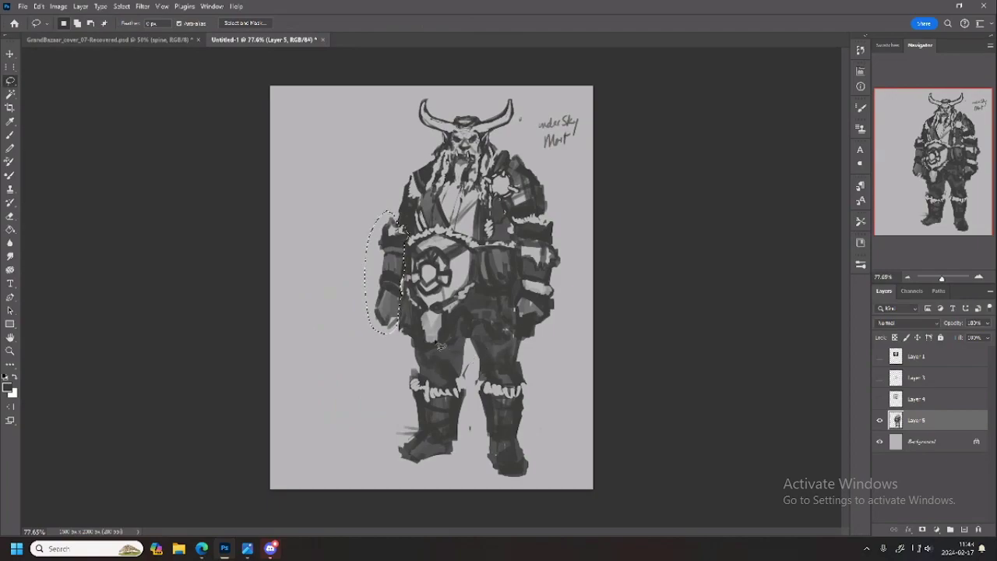
# Cover the selected forearm and hand with background grey on a new layer using a larger brush, and clear the selection
pyautogui.press('b')
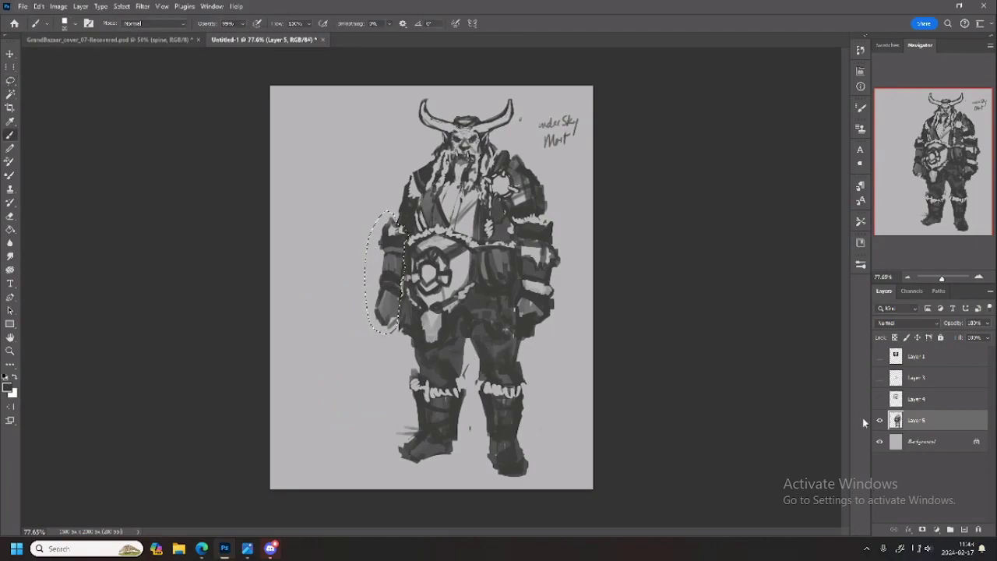
pyautogui.click(964, 530)
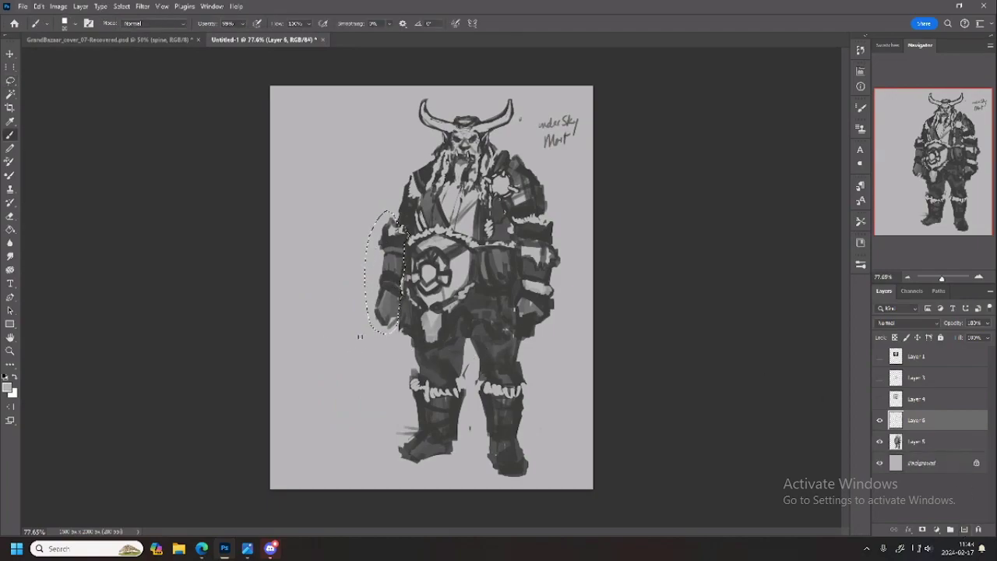
pyautogui.press(']')
pyautogui.press(']')
pyautogui.press(']')
pyautogui.press(']')
pyautogui.press(']')
pyautogui.moveTo(393, 225)
pyautogui.mouseDown()
pyautogui.moveTo(376, 327)
pyautogui.moveTo(383, 228)
pyautogui.moveTo(390, 331)
pyautogui.mouseUp()
pyautogui.hotkey('ctrl', 'd')
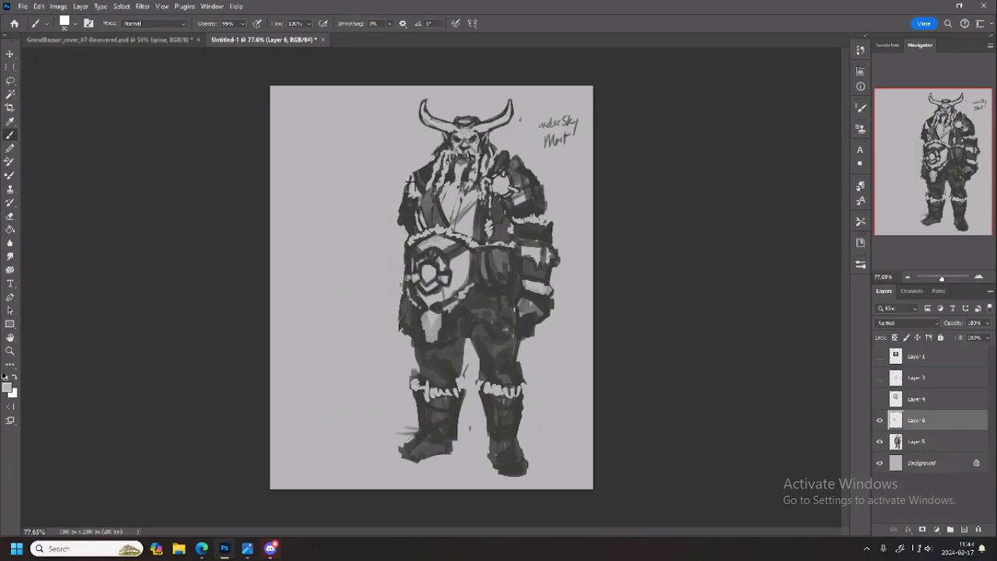
# Sample the coat's dark tone and extend the outer edge of the figure's right sleeve with a smaller brush
pyautogui.press('[')
pyautogui.press('[')
pyautogui.press('[')
pyautogui.keyDown('alt'); pyautogui.click(406, 195); pyautogui.keyUp('alt')
pyautogui.moveTo(403, 188); pyautogui.dragTo(394, 209)
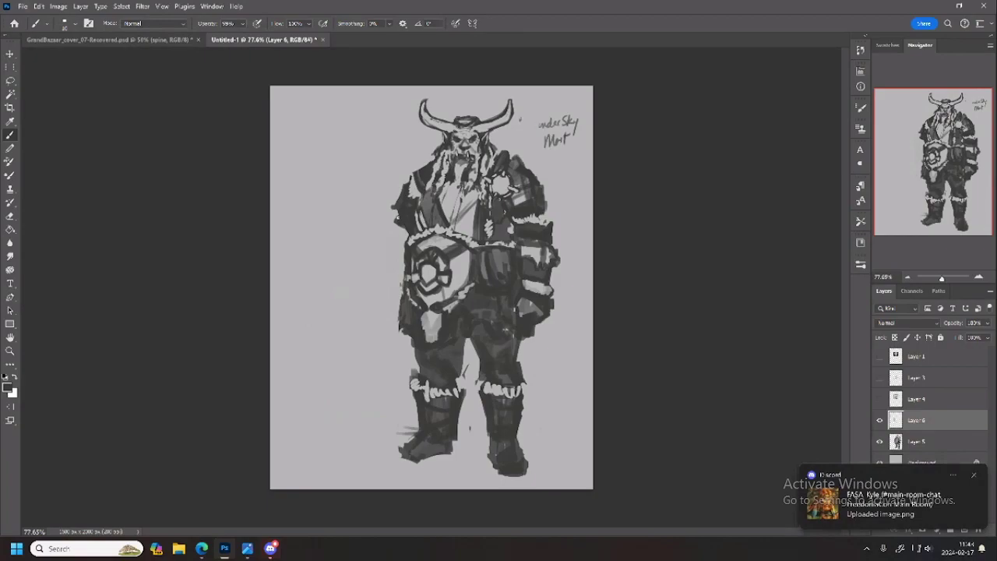
# Sketch the outline of a bent right forearm and closed hand reaching outward, and touch up the shoulder fur
pyautogui.moveTo(396, 221)
pyautogui.mouseDown()
pyautogui.moveTo(361, 239)
pyautogui.moveTo(388, 224)
pyautogui.moveTo(362, 233)
pyautogui.moveTo(340, 261)
pyautogui.moveTo(383, 218)
pyautogui.mouseUp()
pyautogui.moveTo(382, 217)
pyautogui.mouseDown()
pyautogui.moveTo(400, 237)
pyautogui.moveTo(386, 229)
pyautogui.moveTo(341, 278)
pyautogui.moveTo(334, 268)
pyautogui.moveTo(343, 288)
pyautogui.moveTo(361, 286)
pyautogui.moveTo(369, 258)
pyautogui.moveTo(402, 253)
pyautogui.mouseUp()
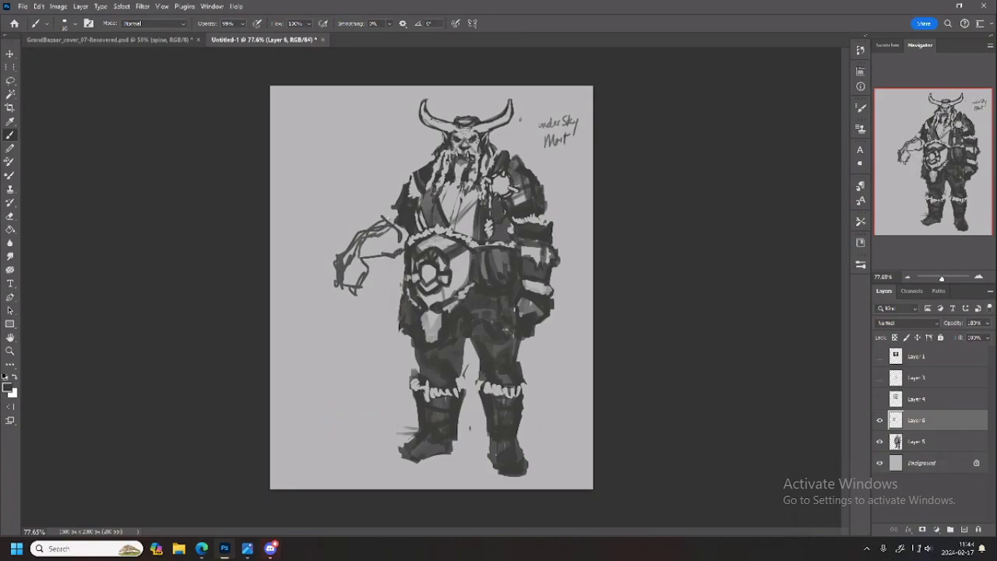
pyautogui.moveTo(389, 220)
pyautogui.mouseDown()
pyautogui.moveTo(405, 244)
pyautogui.moveTo(413, 235)
pyautogui.mouseUp()
pyautogui.moveTo(361, 260)
pyautogui.mouseDown()
pyautogui.moveTo(348, 287)
pyautogui.moveTo(338, 248)
pyautogui.moveTo(373, 226)
pyautogui.mouseUp()
pyautogui.moveTo(365, 260); pyautogui.dragTo(389, 255)
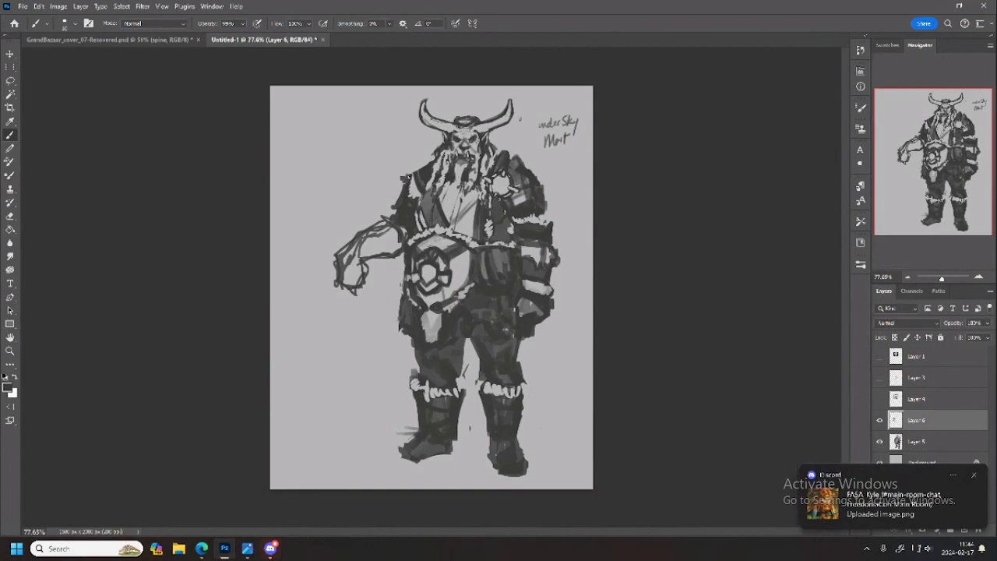
pyautogui.keyDown('alt'); pyautogui.click(410, 149); pyautogui.keyUp('alt')
pyautogui.keyDown('alt'); pyautogui.click(427, 162); pyautogui.keyUp('alt')
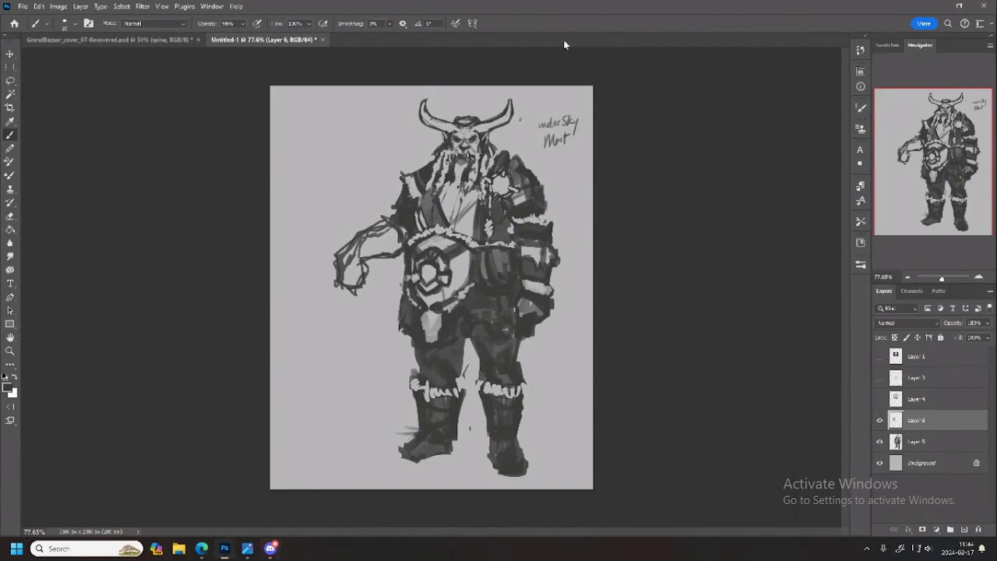
# Paste the war hammer reference image as a new layer and erase the background around its handle
pyautogui.hotkey('ctrl', 'v')
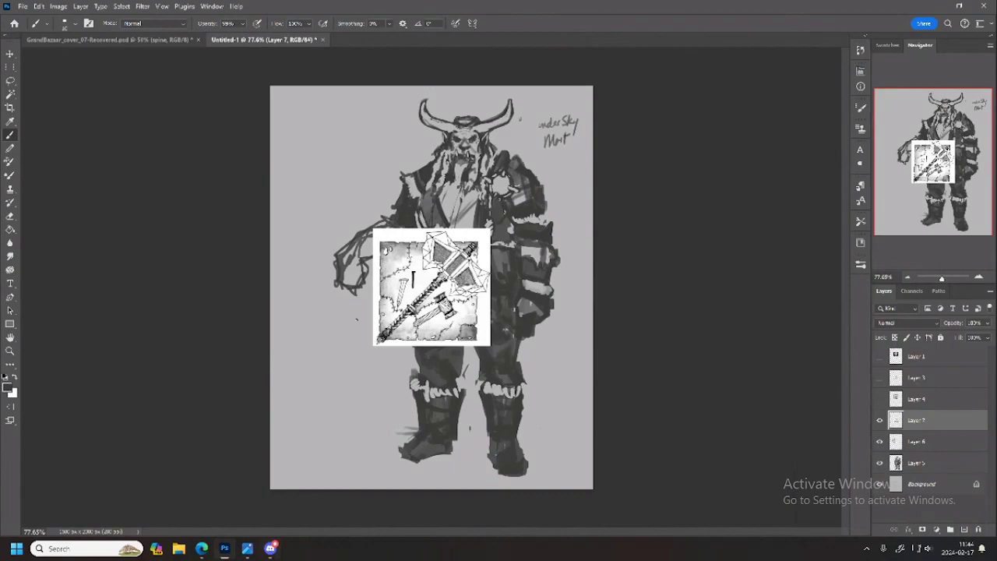
pyautogui.press('e')
pyautogui.moveTo(366, 251)
pyautogui.mouseDown()
pyautogui.moveTo(393, 247)
pyautogui.moveTo(396, 271)
pyautogui.moveTo(348, 351)
pyautogui.moveTo(406, 356)
pyautogui.moveTo(442, 321)
pyautogui.moveTo(385, 362)
pyautogui.moveTo(474, 326)
pyautogui.moveTo(455, 321)
pyautogui.moveTo(493, 313)
pyautogui.moveTo(474, 345)
pyautogui.moveTo(485, 314)
pyautogui.moveTo(476, 327)
pyautogui.moveTo(451, 321)
pyautogui.moveTo(423, 341)
pyautogui.mouseUp()
pyautogui.hotkey('ctrl', 'z')
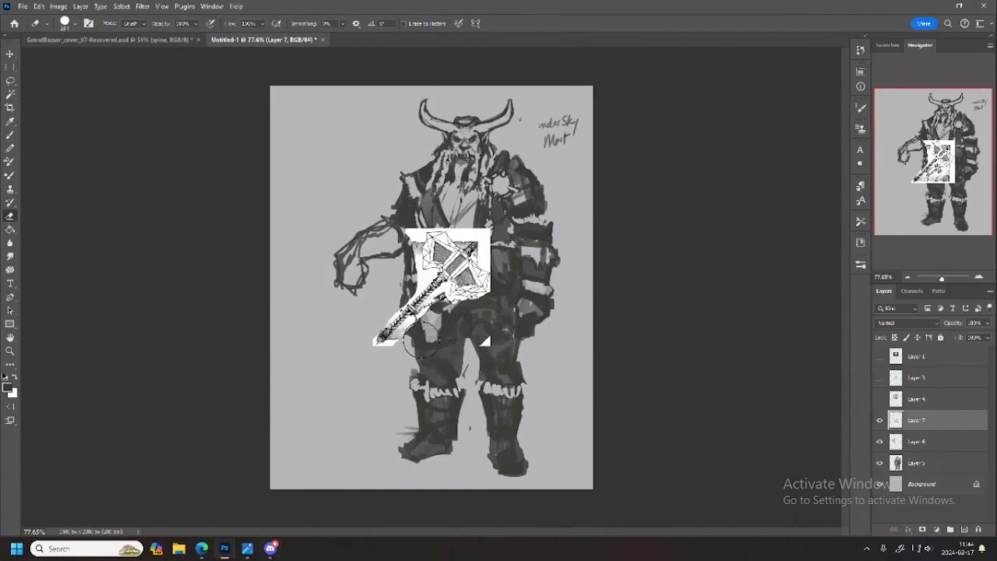
pyautogui.moveTo(416, 349)
pyautogui.mouseDown()
pyautogui.moveTo(442, 292)
pyautogui.moveTo(380, 350)
pyautogui.moveTo(371, 336)
pyautogui.moveTo(428, 282)
pyautogui.moveTo(420, 228)
pyautogui.moveTo(420, 242)
pyautogui.mouseUp()
# Delete the white background around the hammer head with the Magic Wand and remove leftover bits with the Lasso
pyautogui.press('w')
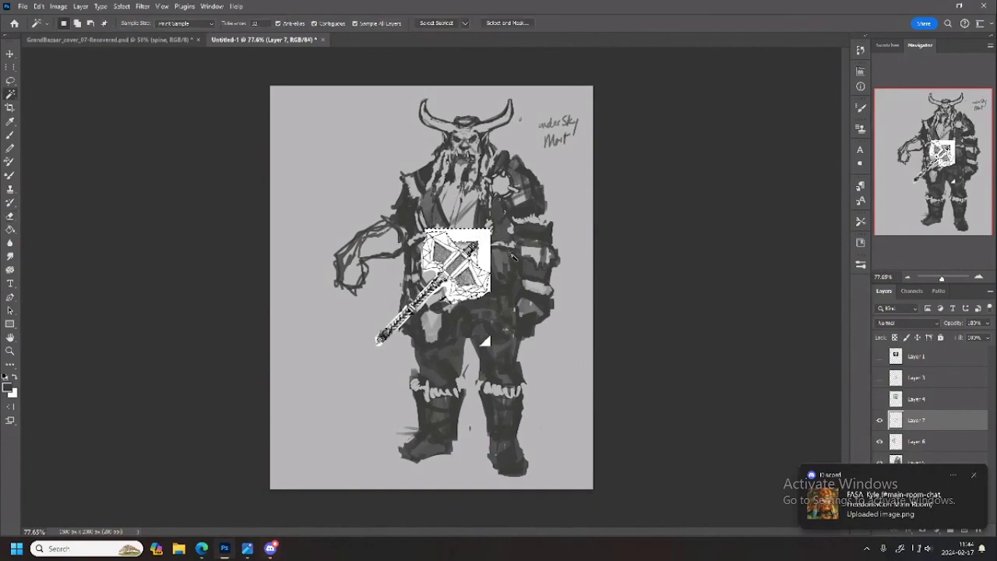
pyautogui.click(477, 235)
pyautogui.click(456, 293)
pyautogui.press('Delete')
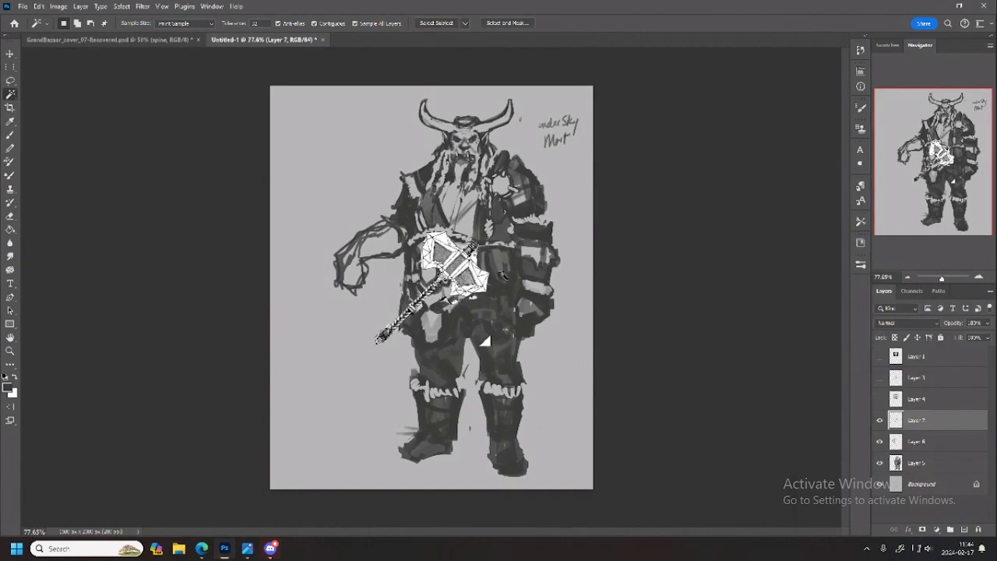
pyautogui.press('l')
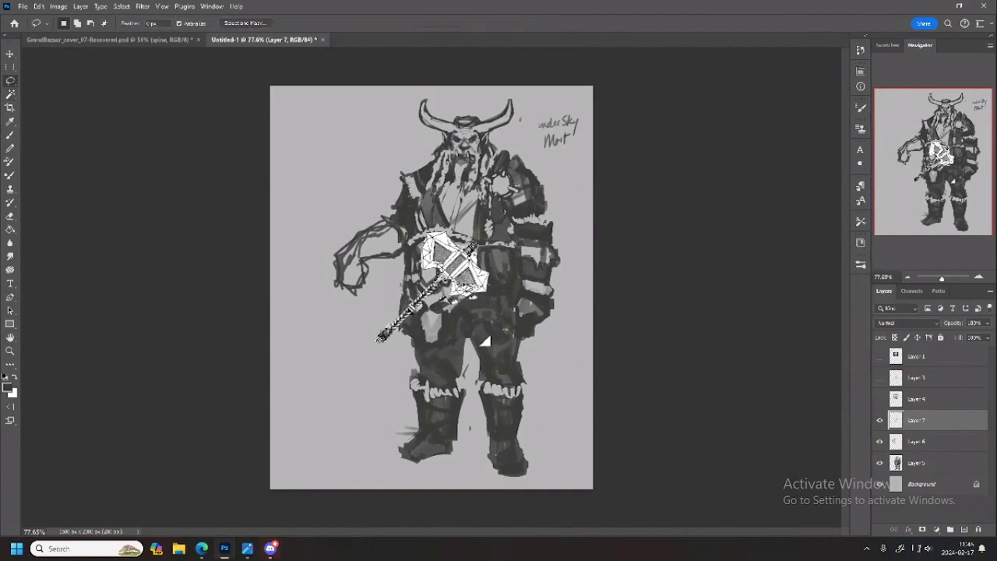
pyautogui.moveTo(479, 292)
pyautogui.mouseDown()
pyautogui.moveTo(440, 303)
pyautogui.moveTo(483, 312)
pyautogui.moveTo(477, 299)
pyautogui.moveTo(450, 305)
pyautogui.mouseUp()
pyautogui.press('Delete')
# Rotate and enlarge the war hammer so it stands head down beneath the figure's outstretched right hand
pyautogui.hotkey('ctrl', 't')
pyautogui.rightClick(467, 248)
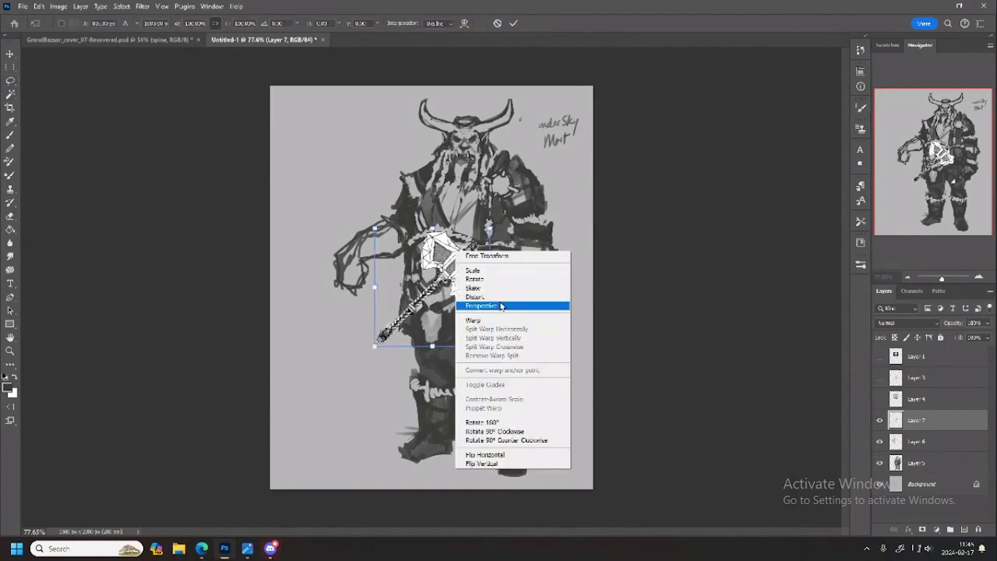
pyautogui.click(501, 257)
pyautogui.moveTo(502, 204); pyautogui.dragTo(394, 208)
pyautogui.moveTo(456, 308); pyautogui.dragTo(370, 318)
pyautogui.moveTo(443, 383); pyautogui.dragTo(312, 254)
pyautogui.moveTo(436, 261); pyautogui.dragTo(384, 388)
pyautogui.moveTo(408, 314); pyautogui.dragTo(417, 323)
pyautogui.moveTo(356, 310); pyautogui.dragTo(378, 193)
pyautogui.moveTo(376, 339); pyautogui.dragTo(468, 279)
pyautogui.moveTo(411, 323)
pyautogui.mouseDown()
pyautogui.moveTo(397, 330)
pyautogui.moveTo(403, 316)
pyautogui.mouseUp()
pyautogui.moveTo(489, 311); pyautogui.dragTo(489, 292)
pyautogui.press('Return')
pyautogui.press('e')
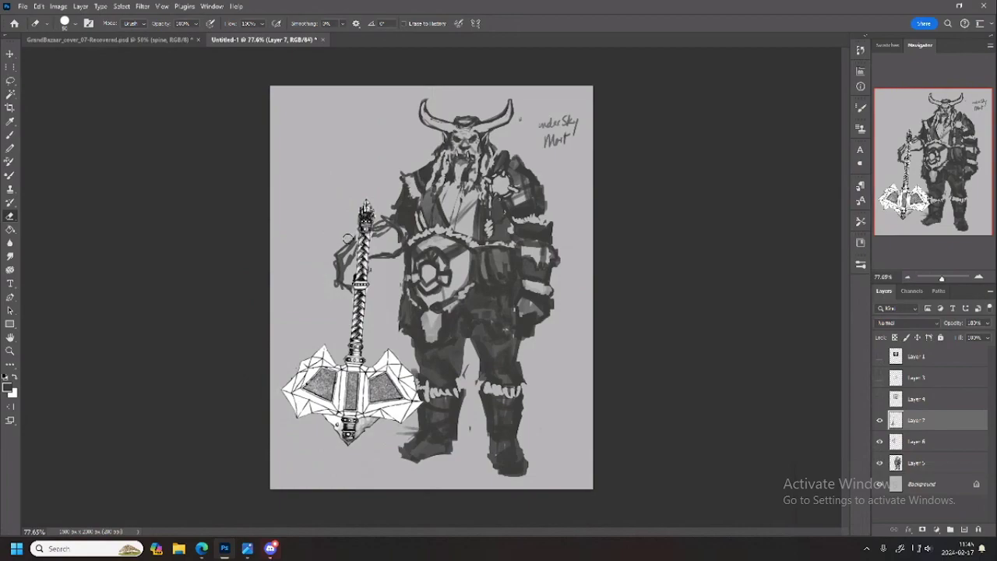
# Straighten the hammer to vertical and shift it closer to the figure's right leg
pyautogui.hotkey('ctrl', 't')
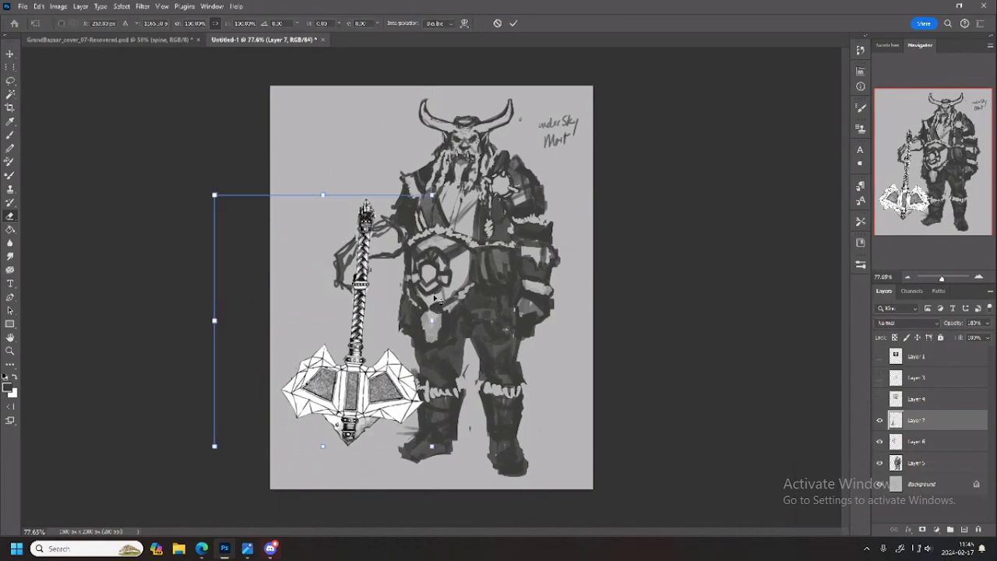
pyautogui.press('Return')
pyautogui.moveTo(363, 327); pyautogui.dragTo(471, 310)
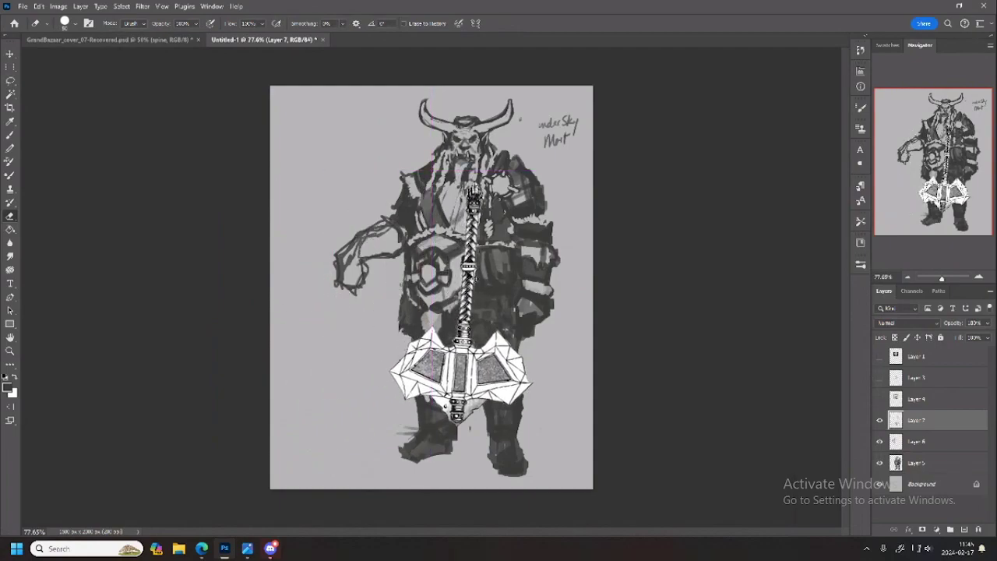
pyautogui.hotkey('ctrl', 'z')
pyautogui.hotkey('ctrl', 't')
pyautogui.moveTo(466, 282); pyautogui.dragTo(470, 268)
pyautogui.press('Return')
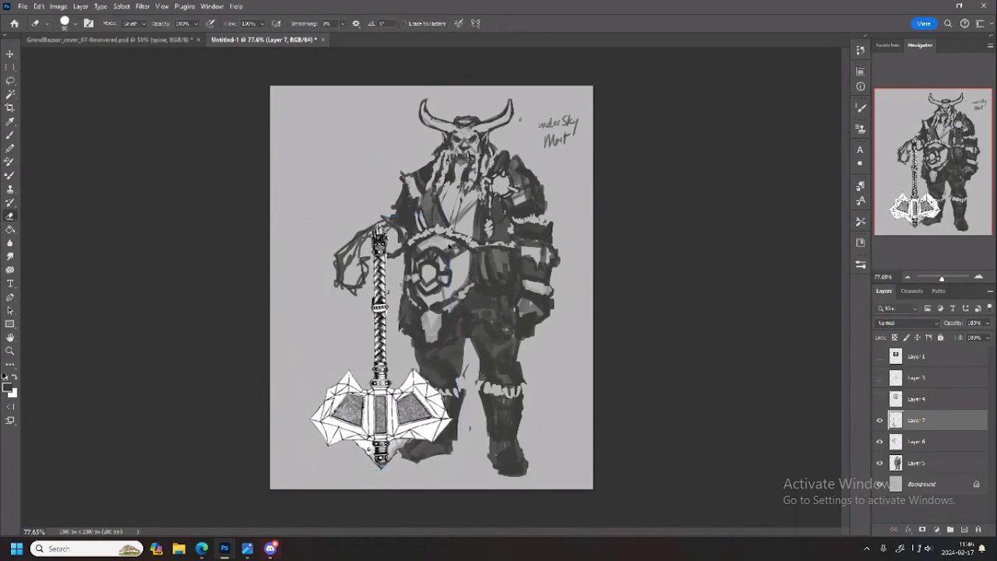
# Try skewing the hammer and narrowing it with Distort to suggest perspective
pyautogui.hotkey('ctrl', 't')
pyautogui.moveTo(472, 235); pyautogui.dragTo(482, 234)
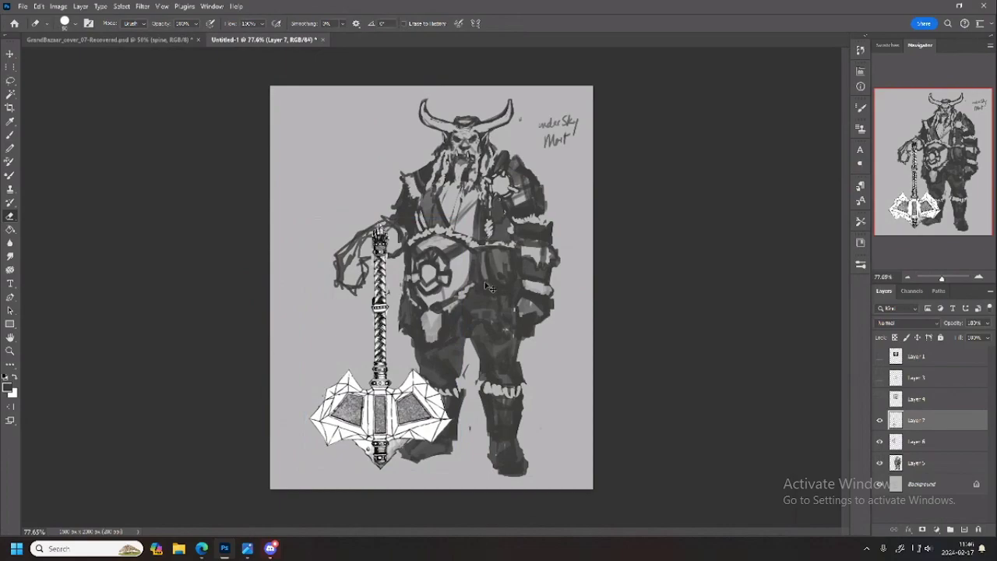
pyautogui.rightClick(399, 311)
pyautogui.click(441, 367)
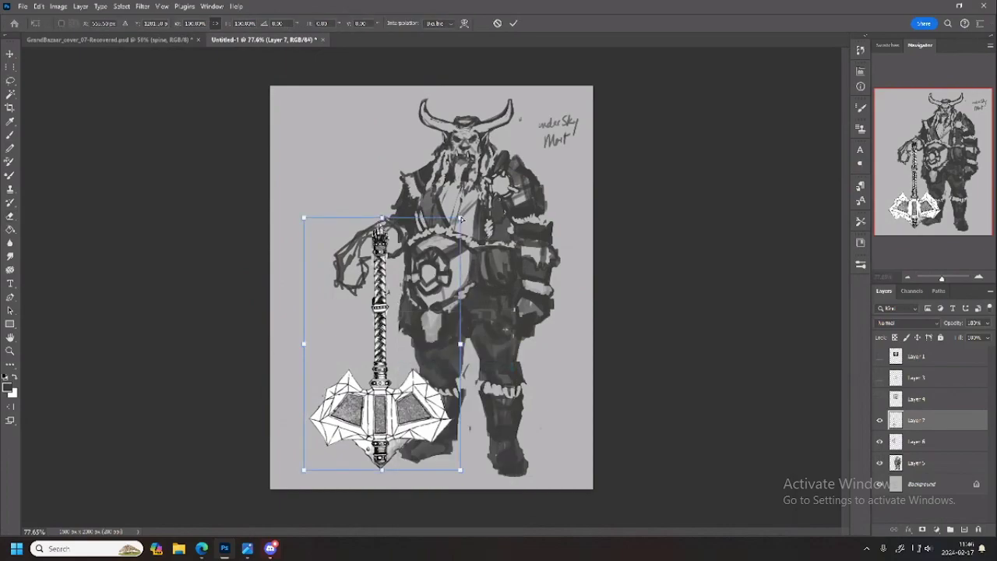
pyautogui.moveTo(461, 219); pyautogui.dragTo(460, 243)
pyautogui.rightClick(354, 311)
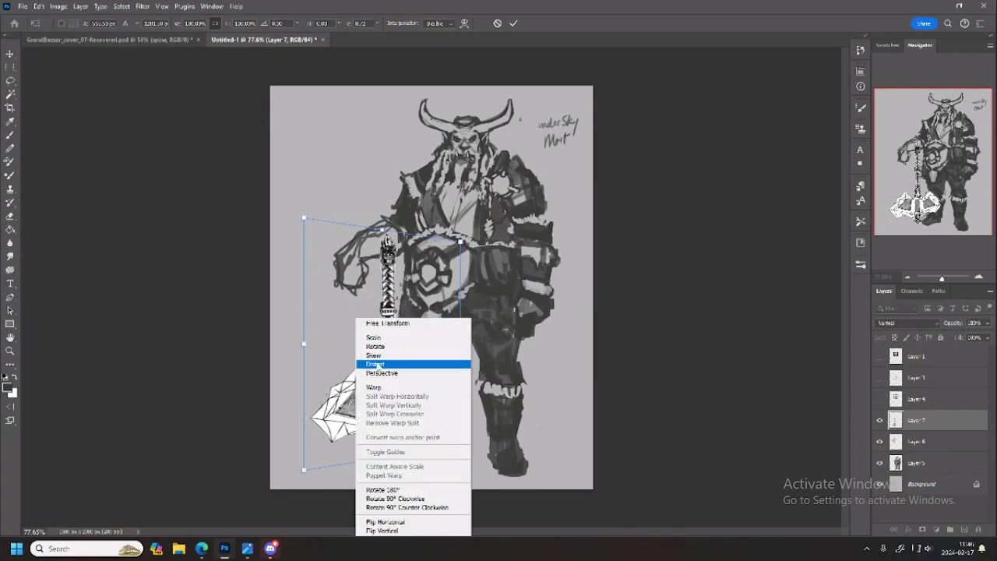
pyautogui.click(381, 366)
pyautogui.moveTo(308, 342); pyautogui.dragTo(336, 342)
# Try a stronger skew and a narrower hammer placed beneath the right hand, and discard the transform
pyautogui.rightClick(432, 301)
pyautogui.click(459, 339)
pyautogui.rightClick(434, 301)
pyautogui.click(460, 356)
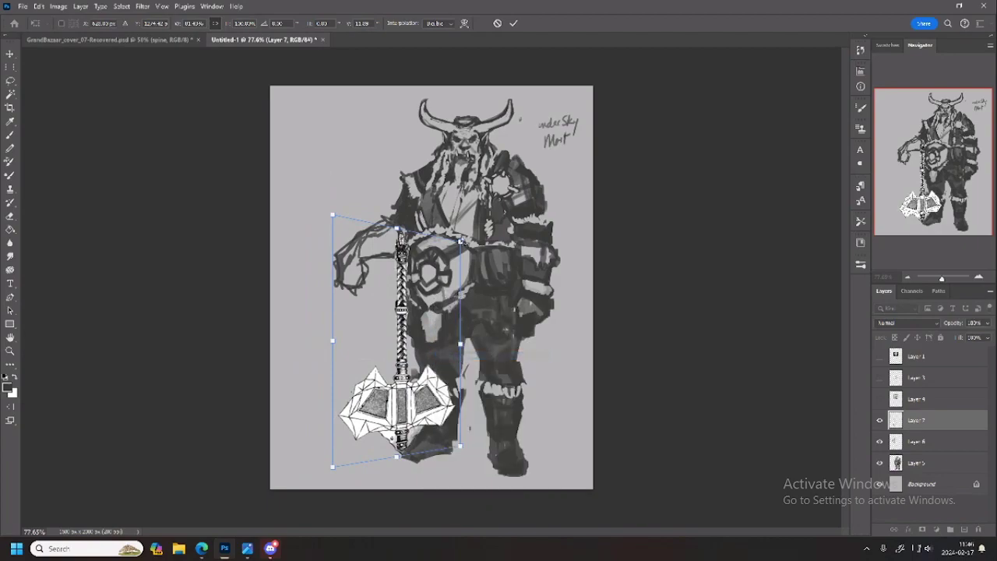
pyautogui.moveTo(459, 242); pyautogui.dragTo(458, 260)
pyautogui.rightClick(401, 305)
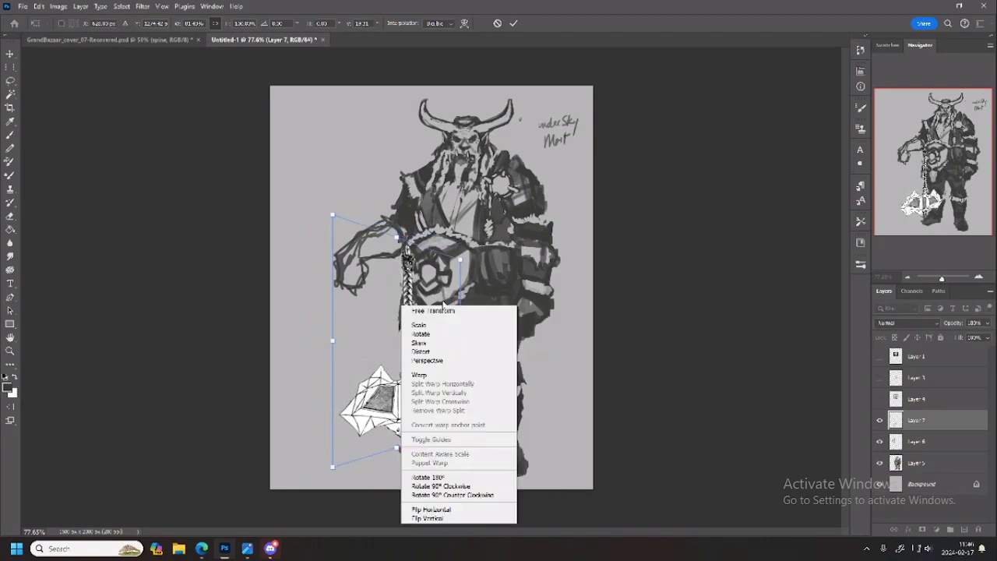
pyautogui.click(428, 351)
pyautogui.moveTo(332, 341); pyautogui.dragTo(375, 339)
pyautogui.moveTo(435, 329); pyautogui.dragTo(373, 358)
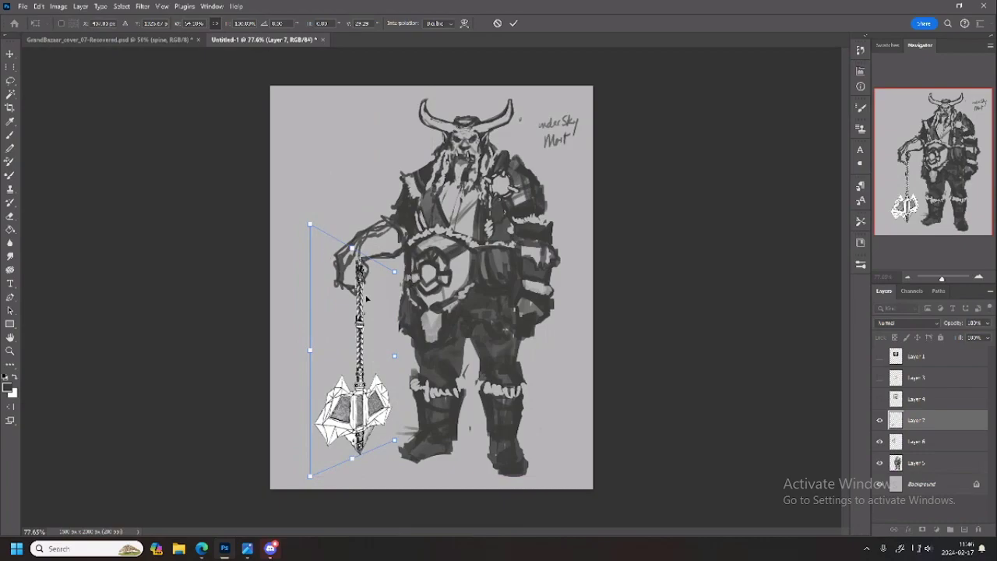
pyautogui.press('Escape')
# Move the hammer under the right hand, lasso its head and delete it, keeping only the handle
pyautogui.press('e')
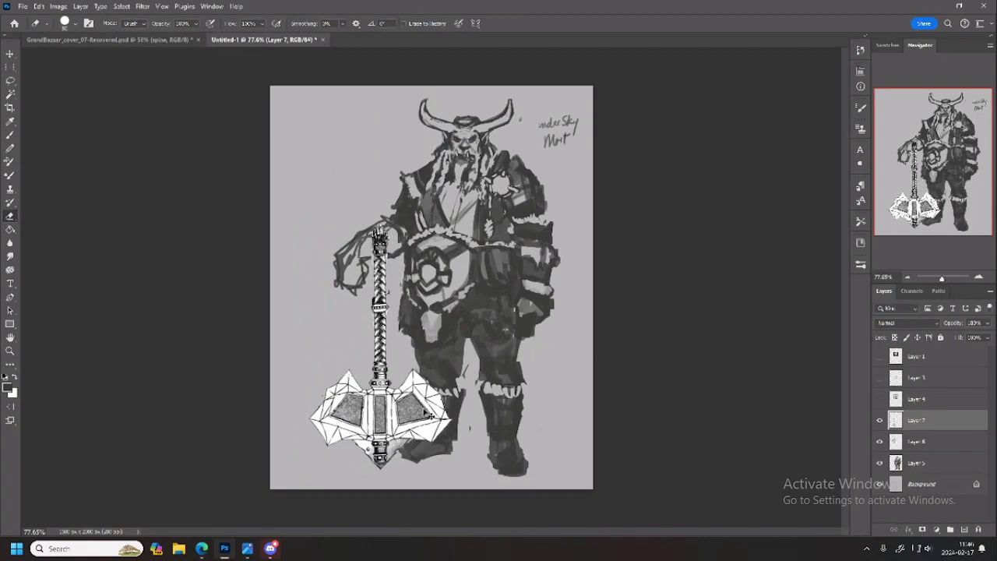
pyautogui.moveTo(425, 414); pyautogui.dragTo(401, 421)
pyautogui.press('l')
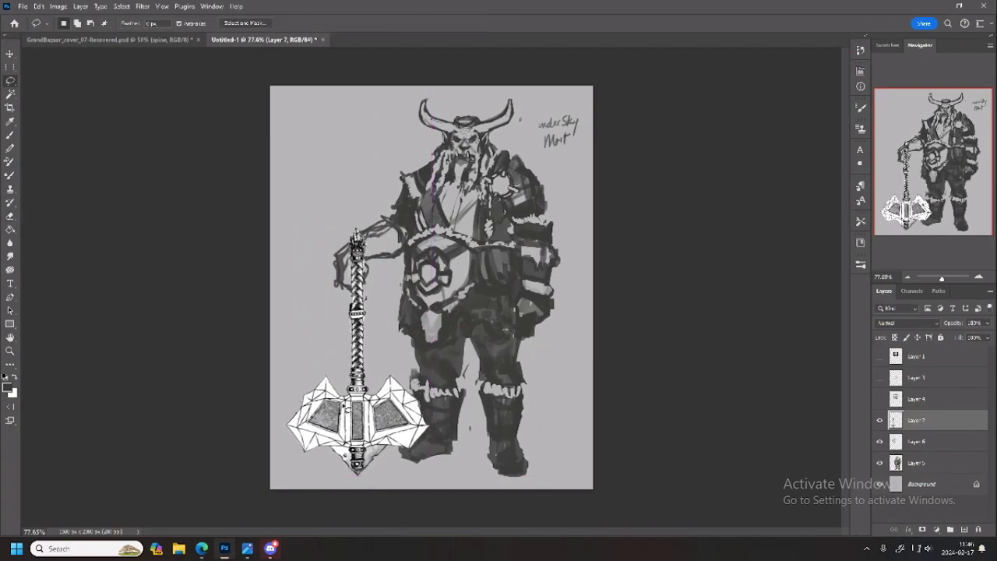
pyautogui.moveTo(325, 360)
pyautogui.mouseDown()
pyautogui.moveTo(282, 440)
pyautogui.moveTo(345, 482)
pyautogui.moveTo(431, 467)
pyautogui.moveTo(426, 383)
pyautogui.moveTo(384, 374)
pyautogui.moveTo(378, 384)
pyautogui.moveTo(325, 360)
pyautogui.mouseUp()
pyautogui.press('Delete')
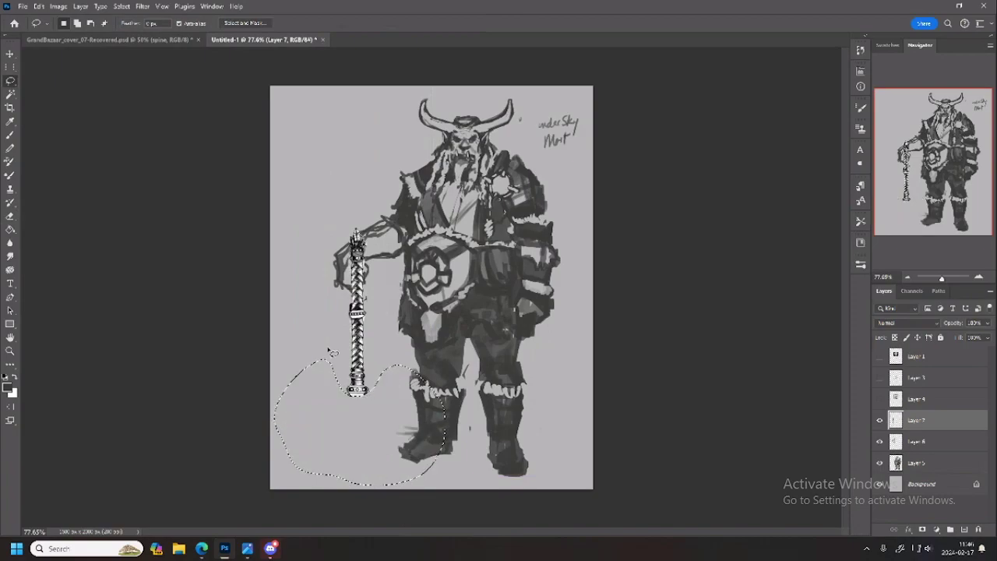
pyautogui.hotkey('ctrl', 'd')
# Try different positions for the remaining handle beneath the figure's right hand
pyautogui.press('e')
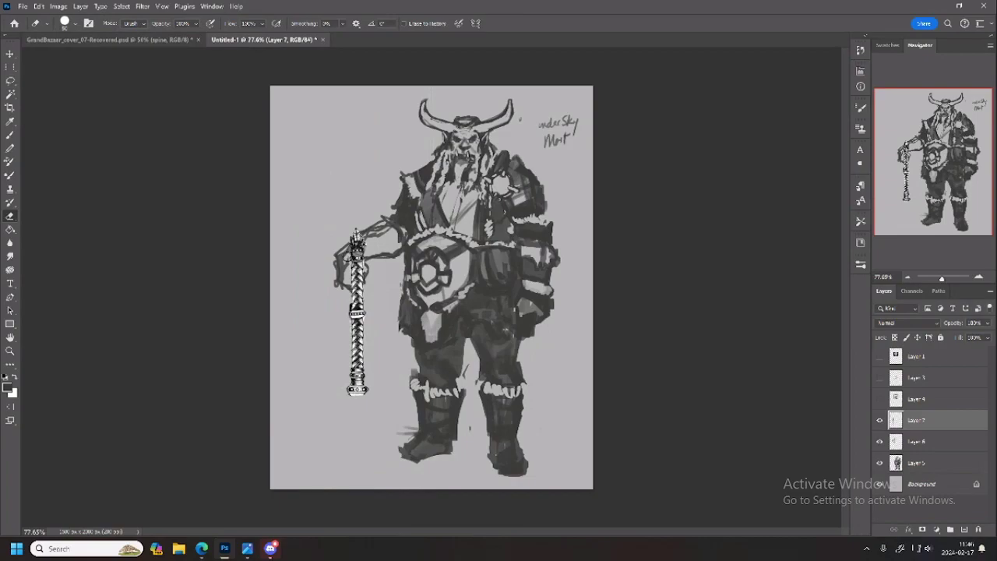
pyautogui.moveTo(395, 300)
pyautogui.mouseDown()
pyautogui.moveTo(371, 337)
pyautogui.moveTo(363, 308)
pyautogui.mouseUp()
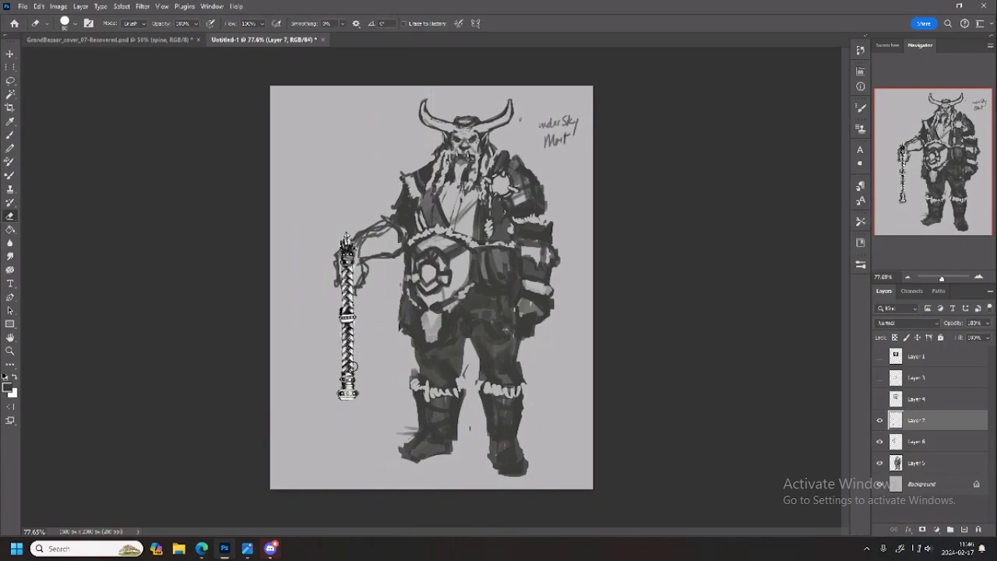
pyautogui.moveTo(358, 345); pyautogui.dragTo(357, 376)
pyautogui.hotkey('ctrl', 'z')
pyautogui.moveTo(348, 340); pyautogui.dragTo(375, 368)
pyautogui.hotkey('ctrl', 'z')
# Try turning the handle upside down and stretching it into a long leaning shaft, and undo it
pyautogui.hotkey('ctrl', 't')
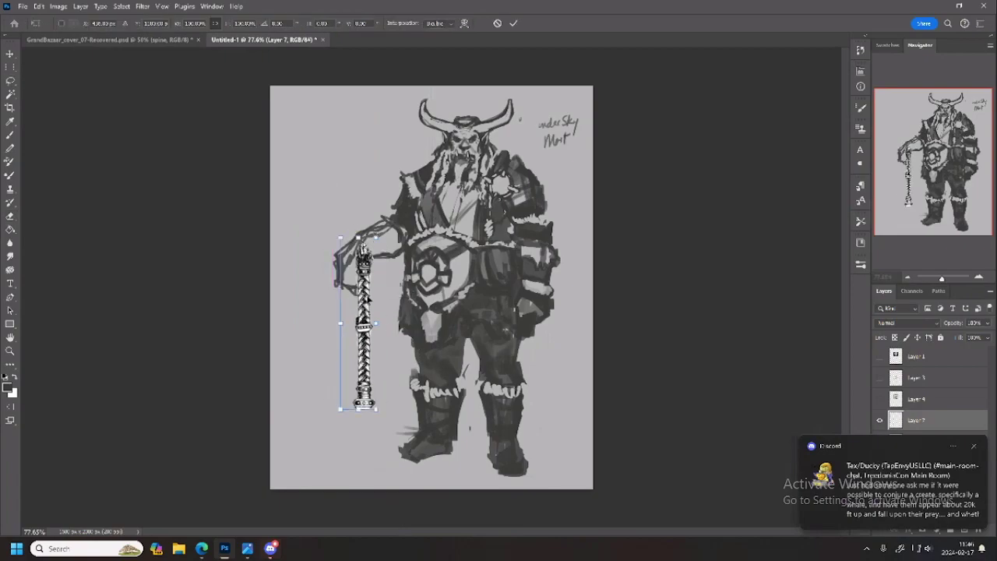
pyautogui.rightClick(367, 296)
pyautogui.click(402, 303)
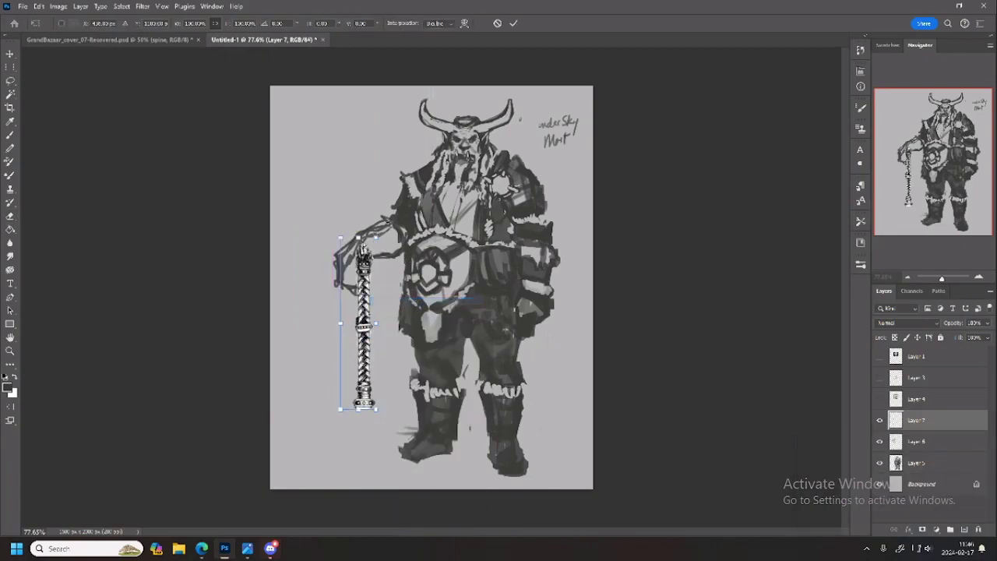
pyautogui.moveTo(383, 233); pyautogui.dragTo(366, 423)
pyautogui.moveTo(357, 236); pyautogui.dragTo(350, 132)
pyautogui.hotkey('ctrl', 'z')
pyautogui.moveTo(356, 212); pyautogui.dragTo(381, 245)
pyautogui.moveTo(419, 348); pyautogui.dragTo(423, 339)
pyautogui.moveTo(369, 375); pyautogui.dragTo(376, 355)
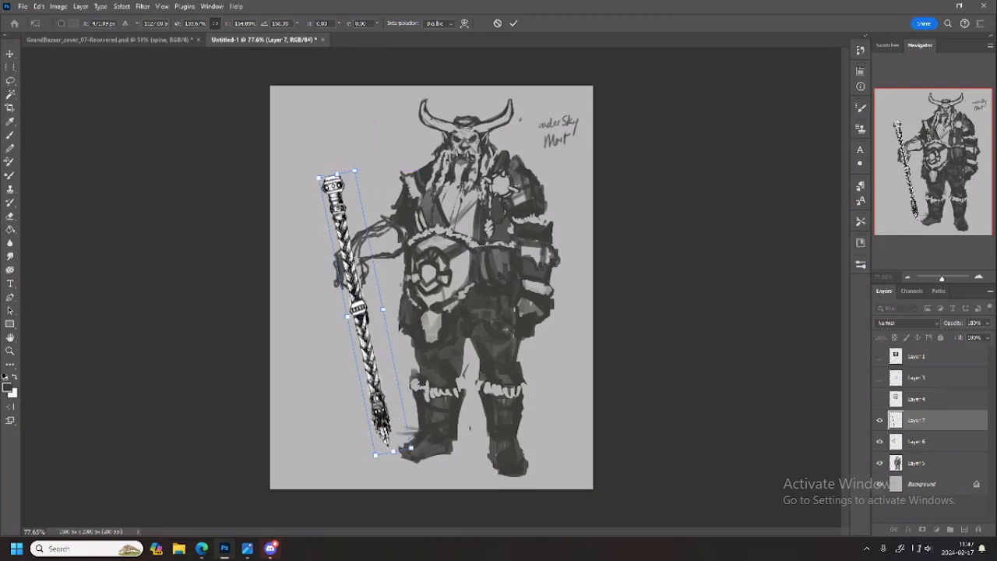
pyautogui.moveTo(385, 425); pyautogui.dragTo(385, 426)
pyautogui.moveTo(405, 450); pyautogui.dragTo(381, 421)
pyautogui.hotkey('ctrl', 'z')
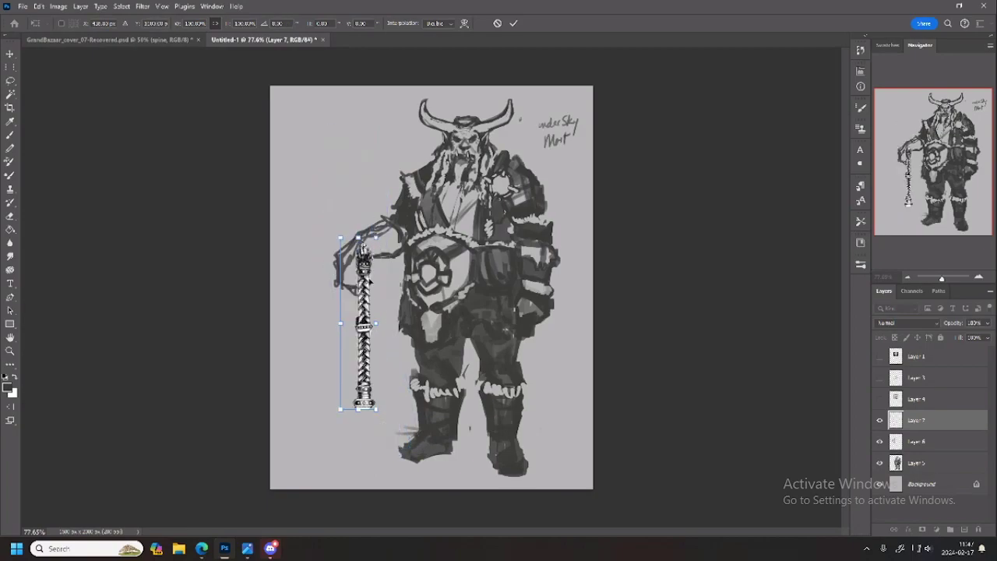
# Shorten the handle slightly and place it directly under the closed right hand
pyautogui.moveTo(366, 261); pyautogui.dragTo(355, 267)
pyautogui.moveTo(348, 415); pyautogui.dragTo(344, 405)
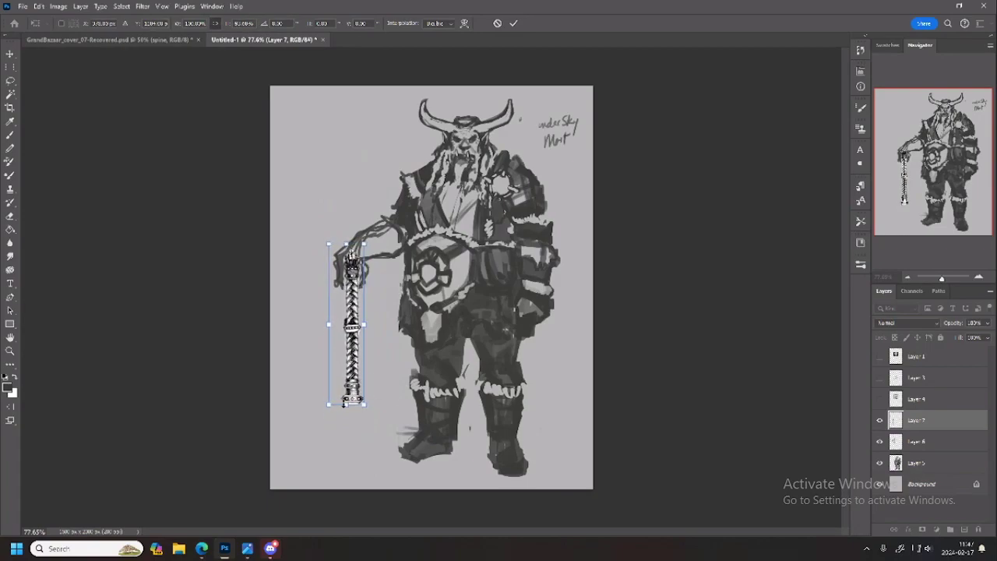
pyautogui.press('Return')
# Try brushing a new hammer head outline at the handle's lower end, and undo the strokes
pyautogui.press('b')
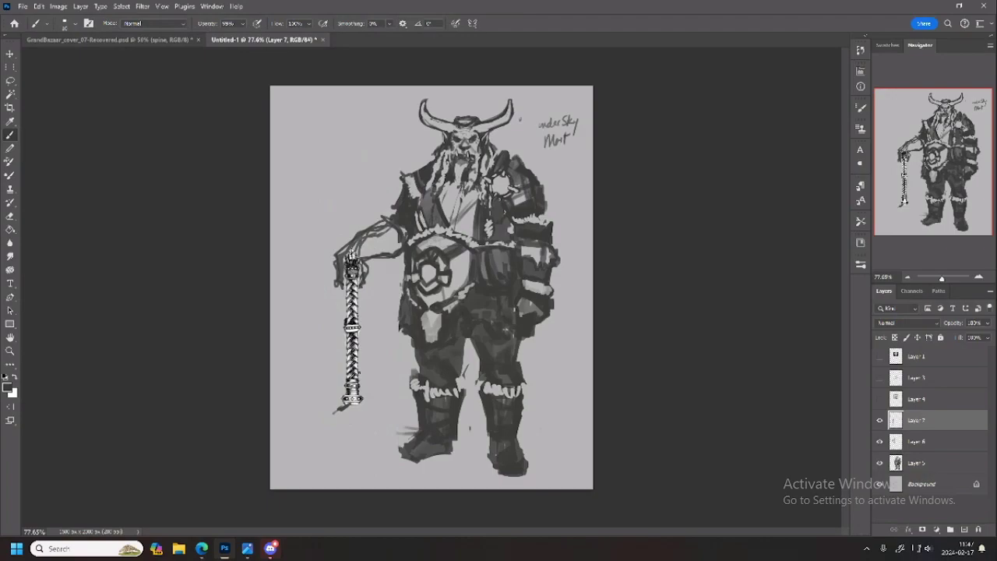
pyautogui.moveTo(356, 402); pyautogui.dragTo(367, 415)
pyautogui.hotkey('ctrl', 'z')
pyautogui.hotkey('ctrl', 'z')
# Hide the hammer handle layer and add a new empty layer above the right arm layer
pyautogui.click(880, 421)
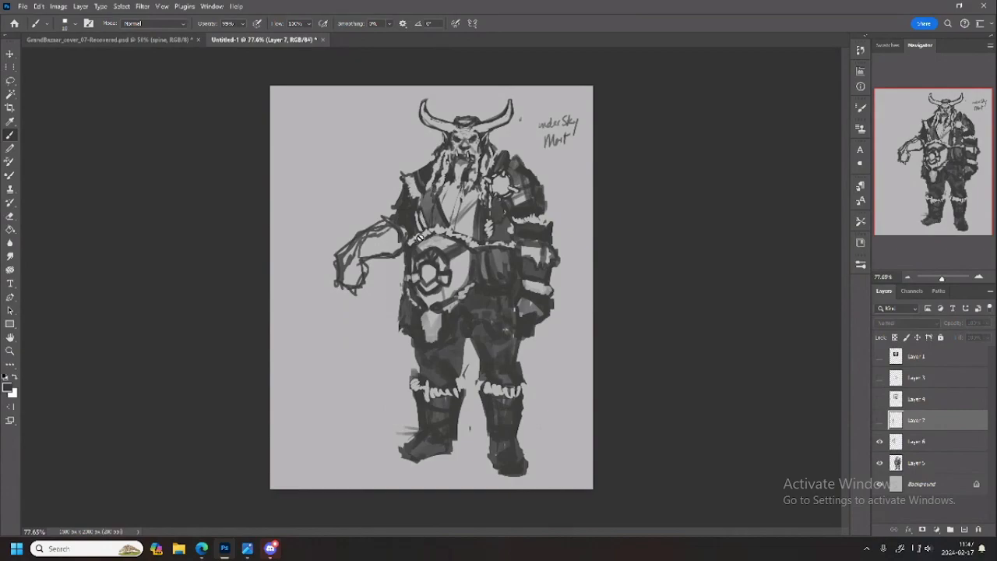
pyautogui.click(924, 442)
pyautogui.click(936, 462)
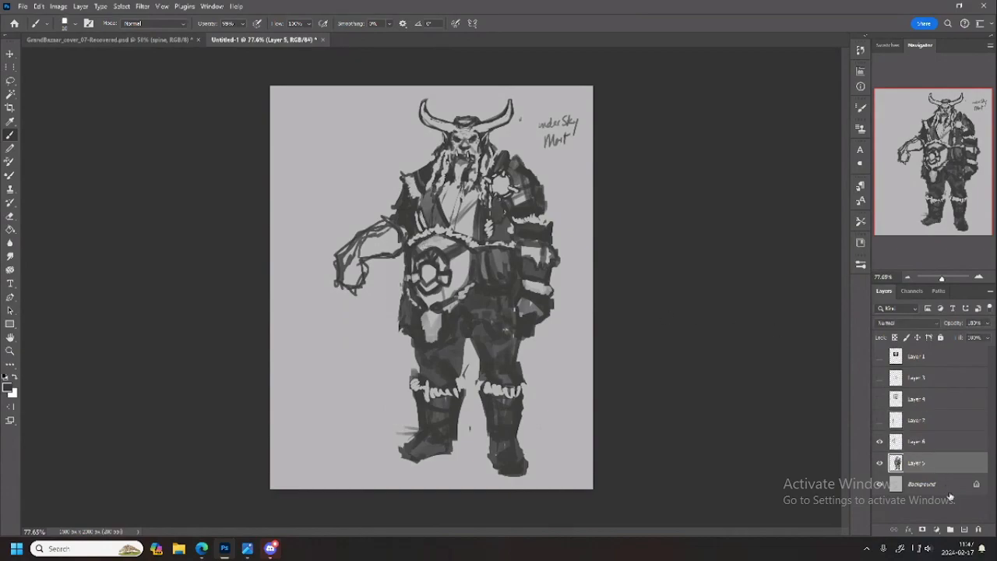
pyautogui.click(879, 442)
pyautogui.click(880, 442)
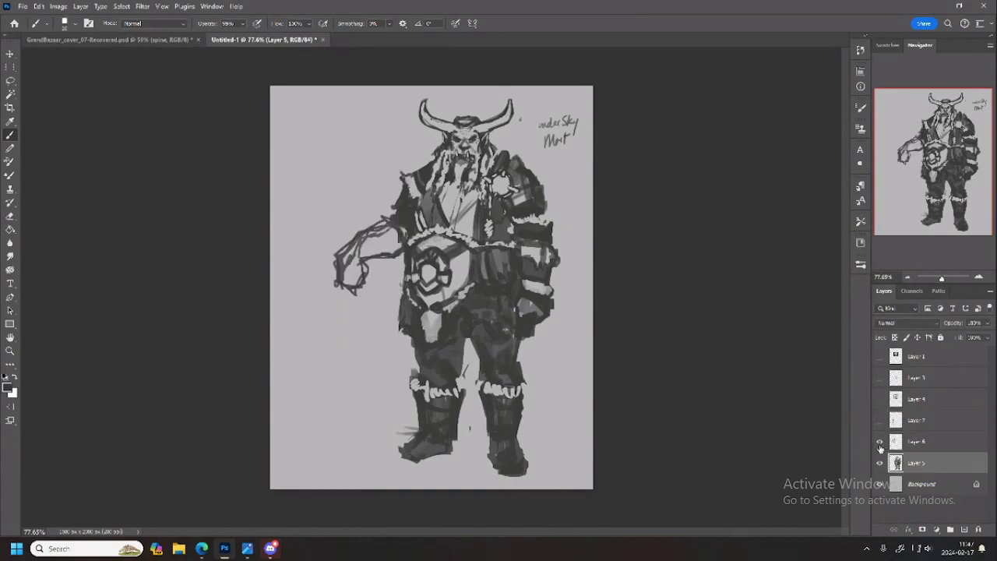
pyautogui.click(966, 530)
pyautogui.moveTo(914, 463); pyautogui.dragTo(960, 430)
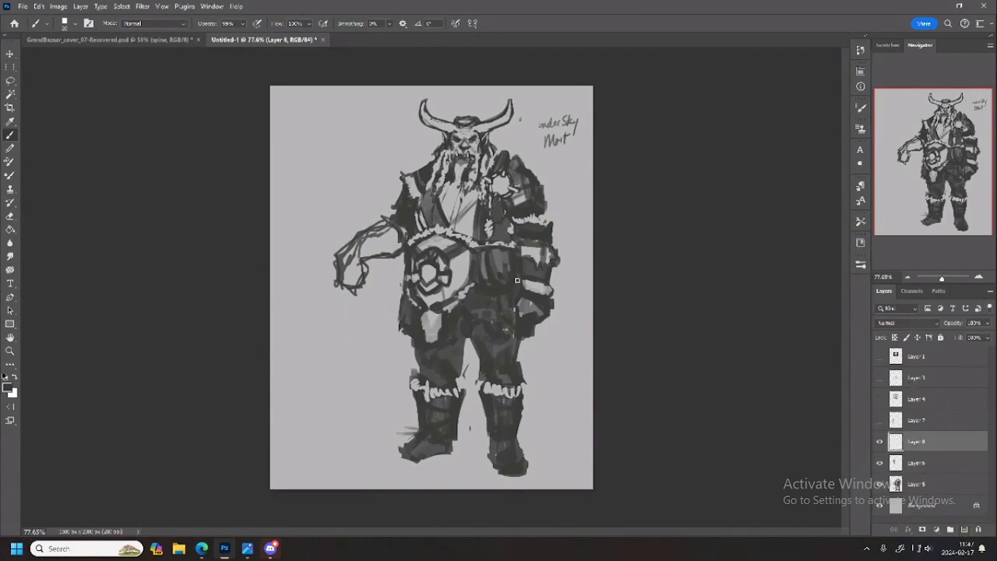
# Paint a long, straight vertical dark shaft beside the figure's right hand with a larger brush
pyautogui.press(']')
pyautogui.press(']')
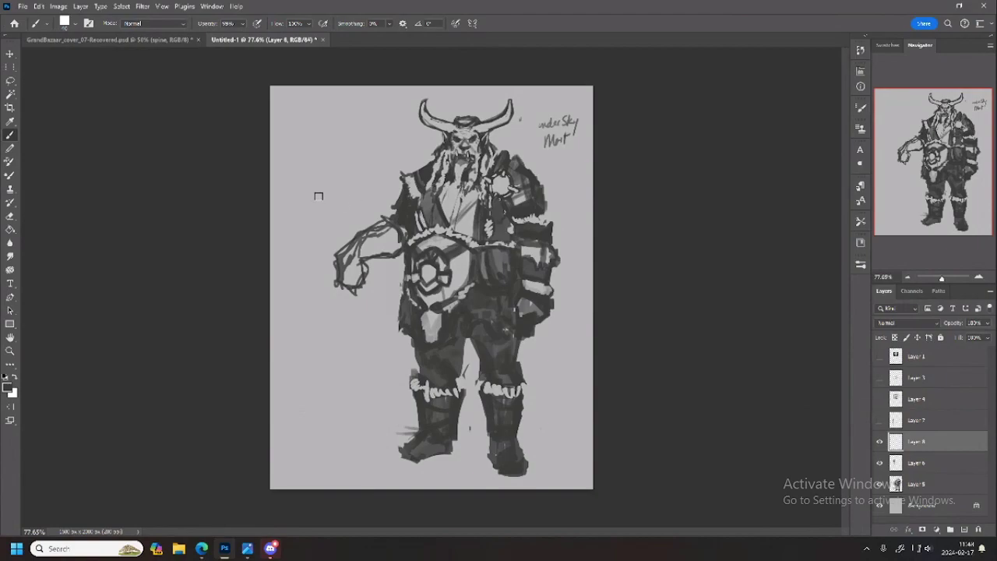
pyautogui.moveTo(317, 196); pyautogui.dragTo(318, 445)
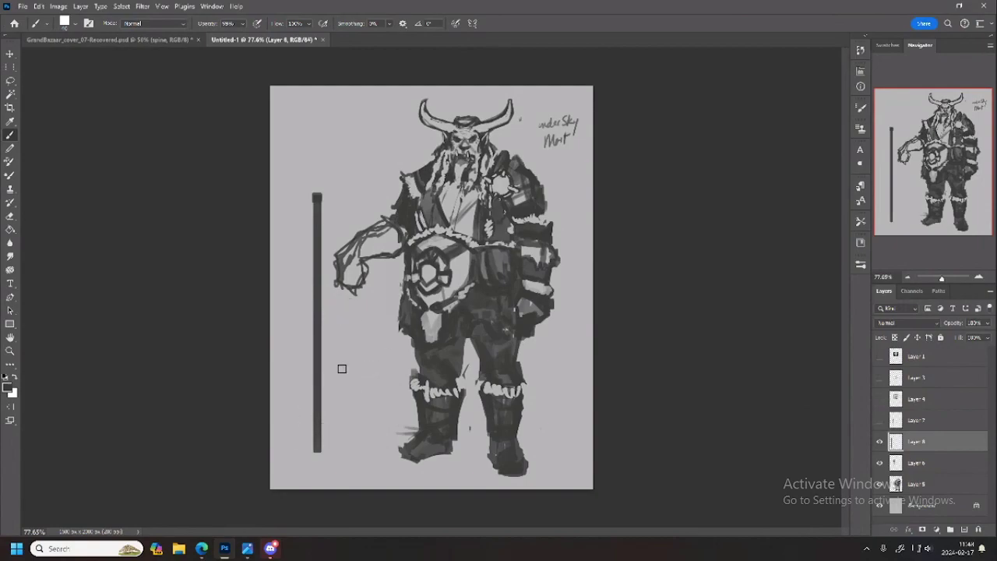
# Erase the outlined forearm and hand on Layer 6 and repaint them as a solid dark bent arm
pyautogui.click(907, 464)
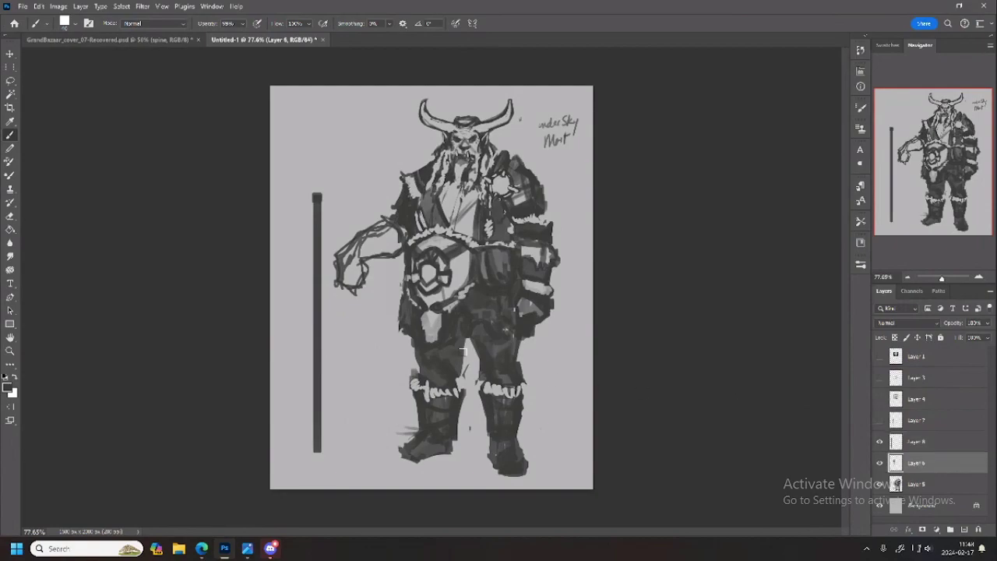
pyautogui.press('e')
pyautogui.moveTo(381, 289)
pyautogui.mouseDown()
pyautogui.moveTo(339, 265)
pyautogui.moveTo(358, 257)
pyautogui.moveTo(354, 278)
pyautogui.mouseUp()
pyautogui.press('b')
pyautogui.moveTo(353, 235)
pyautogui.mouseDown()
pyautogui.moveTo(356, 257)
pyautogui.moveTo(381, 261)
pyautogui.moveTo(387, 226)
pyautogui.moveTo(394, 246)
pyautogui.moveTo(396, 230)
pyautogui.moveTo(395, 269)
pyautogui.moveTo(366, 246)
pyautogui.moveTo(352, 265)
pyautogui.moveTo(384, 235)
pyautogui.mouseUp()
pyautogui.hotkey('ctrl', 'z')
pyautogui.press('e')
pyautogui.press('b')
pyautogui.hotkey('ctrl', 'z')
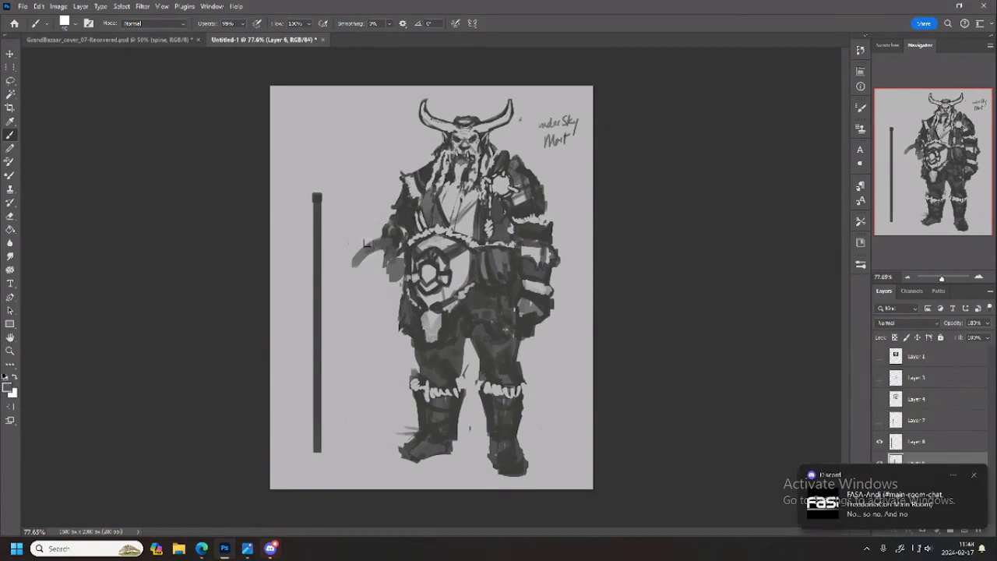
pyautogui.moveTo(376, 251)
pyautogui.mouseDown()
pyautogui.moveTo(343, 278)
pyautogui.moveTo(381, 281)
pyautogui.moveTo(354, 277)
pyautogui.moveTo(375, 274)
pyautogui.moveTo(394, 253)
pyautogui.moveTo(374, 277)
pyautogui.moveTo(348, 278)
pyautogui.moveTo(377, 279)
pyautogui.moveTo(349, 265)
pyautogui.mouseUp()
# Tilt the painted shaft on Layer 8 and position it diagonally from beside the head down to the right foot
pyautogui.moveTo(419, 149); pyautogui.dragTo(363, 440)
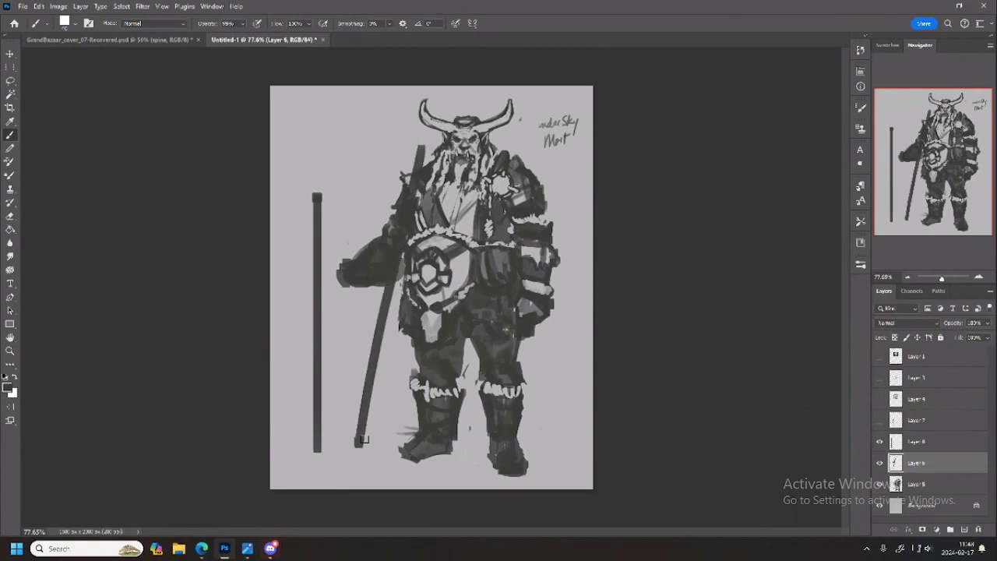
pyautogui.hotkey('ctrl', 'z')
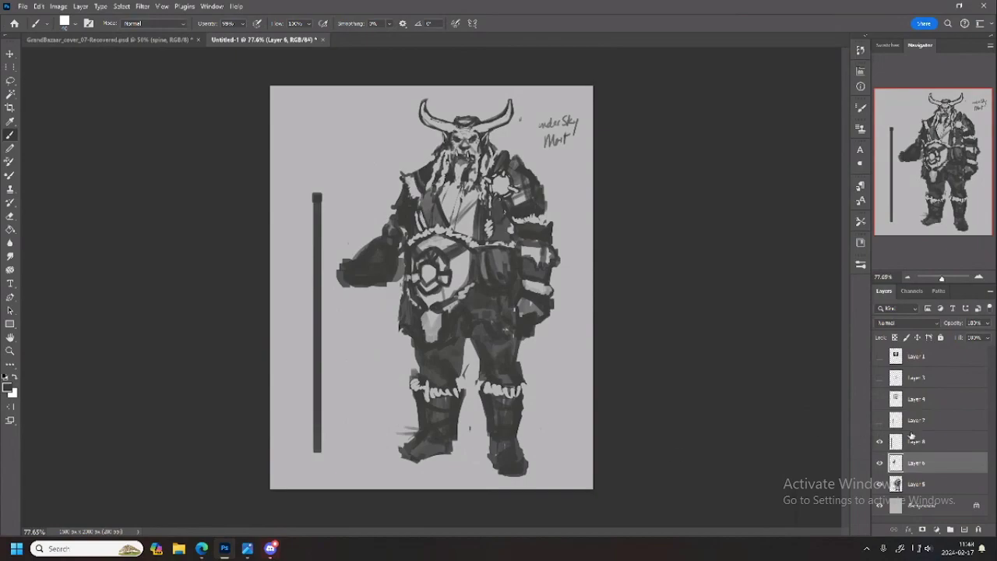
pyautogui.click(919, 421)
pyautogui.click(919, 442)
pyautogui.hotkey('ctrl', 't')
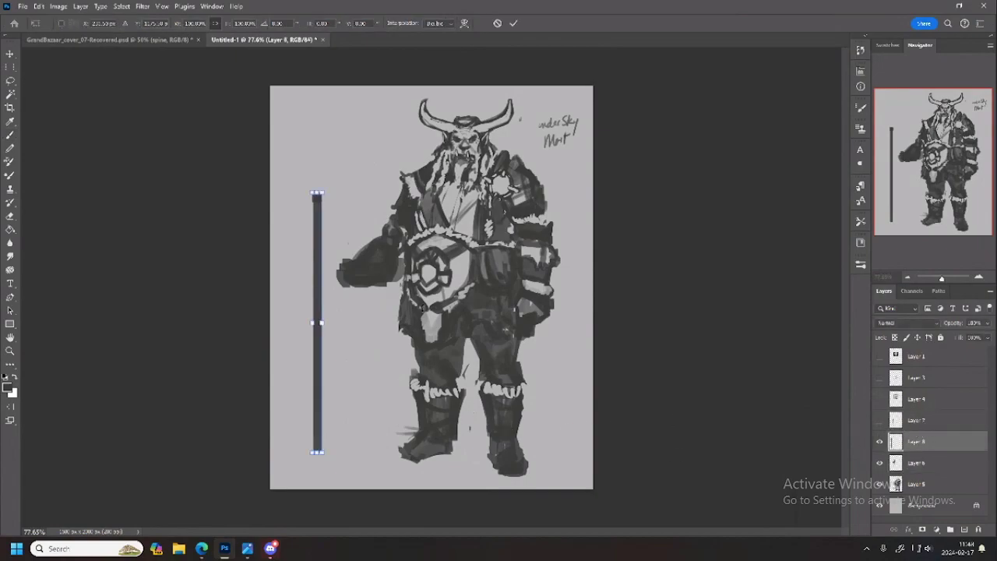
pyautogui.moveTo(335, 178); pyautogui.dragTo(353, 174)
pyautogui.moveTo(320, 276); pyautogui.dragTo(392, 271)
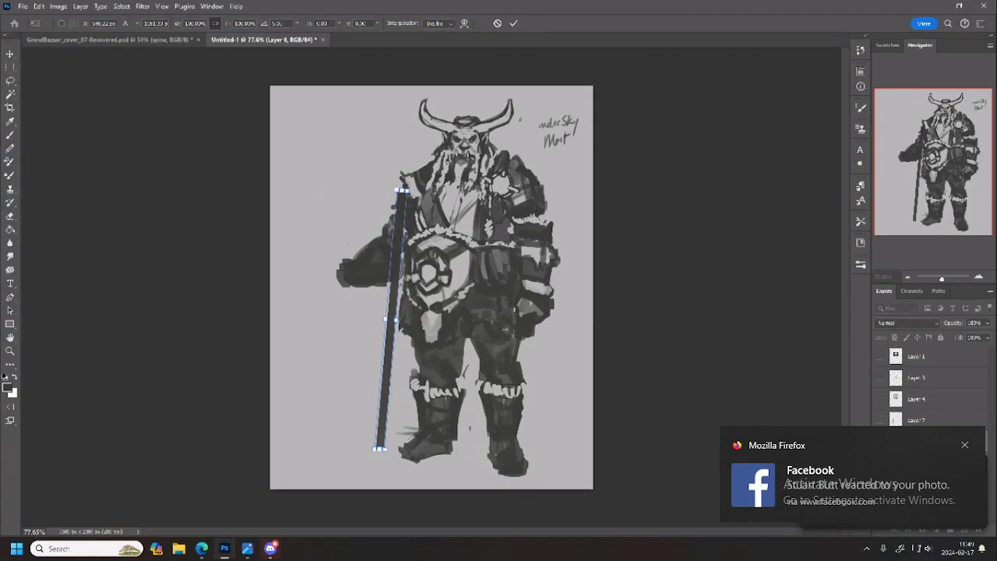
pyautogui.moveTo(424, 171)
pyautogui.mouseDown()
pyautogui.moveTo(450, 159)
pyautogui.moveTo(435, 172)
pyautogui.mouseUp()
pyautogui.moveTo(409, 191); pyautogui.dragTo(419, 165)
pyautogui.press('Return')
pyautogui.press('b')
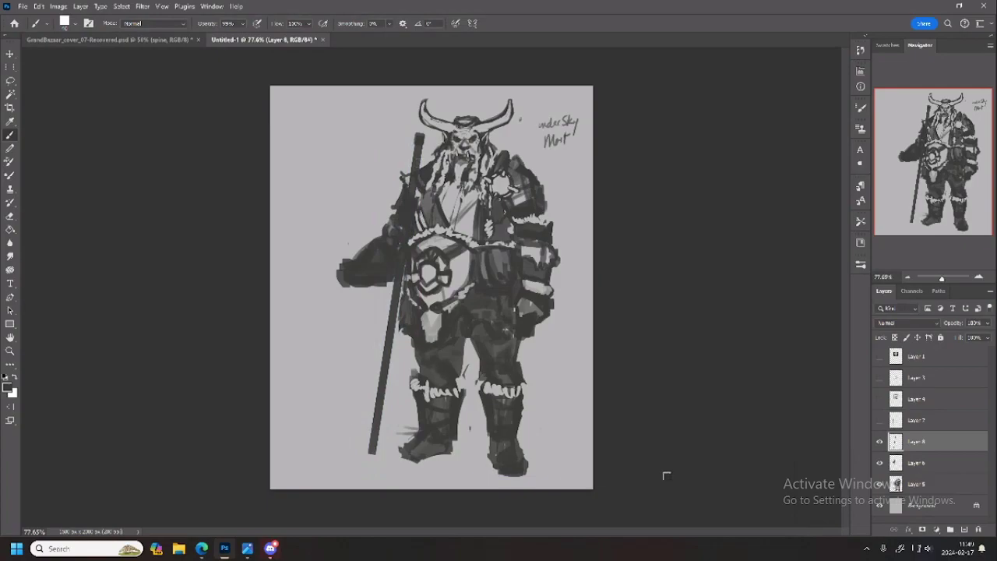
# Add an empty layer above the shaft layer and paint a pale fist gripping the shaft, covering the surplus forearm to form a shorter sleeve
pyautogui.click(922, 465)
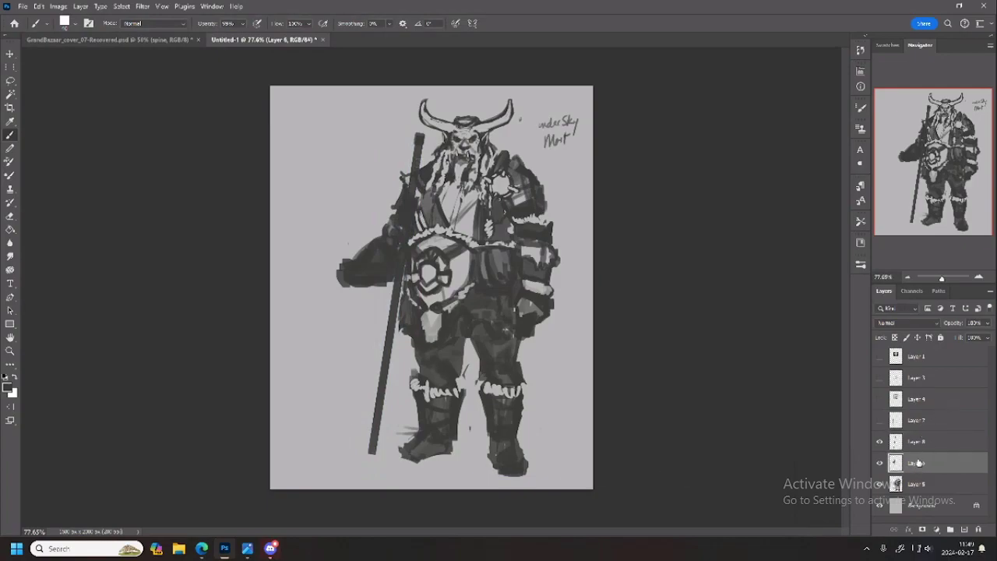
pyautogui.click(920, 441)
pyautogui.click(966, 527)
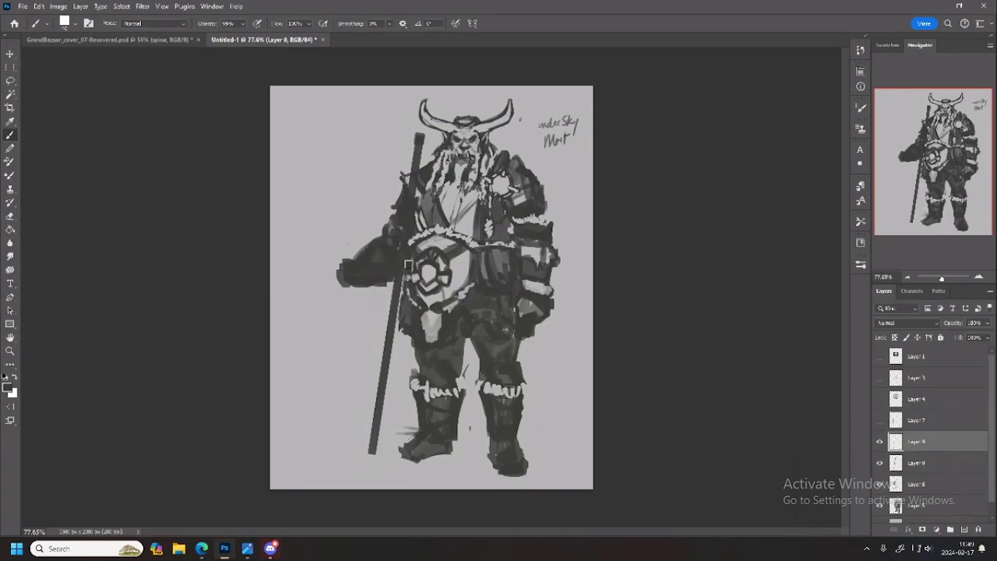
pyautogui.keyDown('alt'); pyautogui.click(471, 222); pyautogui.keyUp('alt')
pyautogui.moveTo(386, 260)
pyautogui.mouseDown()
pyautogui.moveTo(403, 277)
pyautogui.moveTo(392, 275)
pyautogui.moveTo(405, 256)
pyautogui.moveTo(394, 255)
pyautogui.moveTo(388, 279)
pyautogui.mouseUp()
pyautogui.keyDown('alt'); pyautogui.click(391, 237); pyautogui.keyUp('alt')
pyautogui.moveTo(392, 227)
pyautogui.mouseDown()
pyautogui.moveTo(368, 250)
pyautogui.moveTo(383, 230)
pyautogui.moveTo(374, 268)
pyautogui.moveTo(402, 228)
pyautogui.moveTo(346, 350)
pyautogui.moveTo(385, 292)
pyautogui.moveTo(373, 242)
pyautogui.moveTo(341, 263)
pyautogui.moveTo(345, 276)
pyautogui.moveTo(351, 258)
pyautogui.moveTo(361, 286)
pyautogui.moveTo(365, 272)
pyautogui.moveTo(379, 289)
pyautogui.moveTo(354, 257)
pyautogui.moveTo(357, 239)
pyautogui.moveTo(336, 266)
pyautogui.moveTo(355, 289)
pyautogui.mouseUp()
pyautogui.keyDown('alt'); pyautogui.click(341, 262); pyautogui.keyUp('alt')
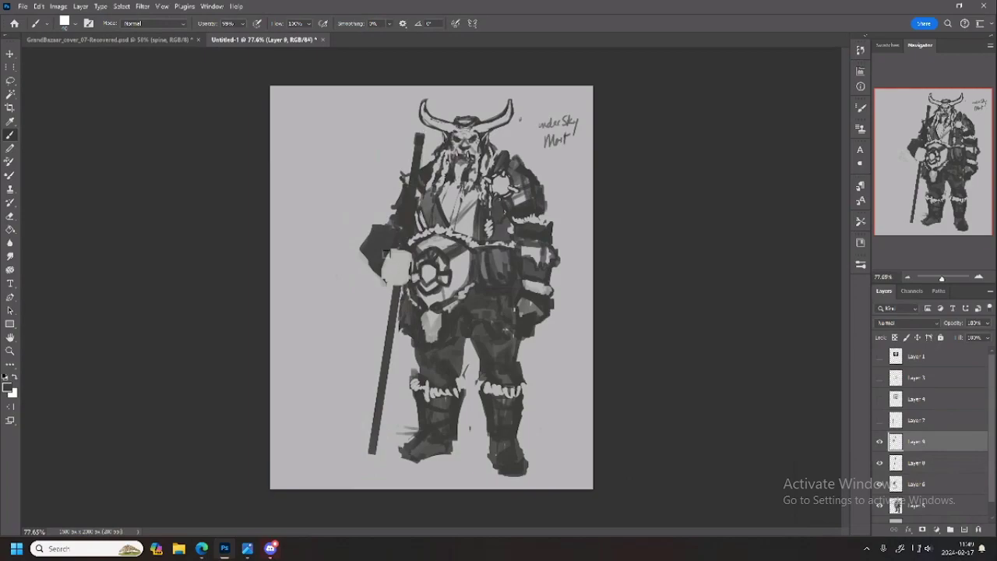
pyautogui.moveTo(382, 260); pyautogui.dragTo(382, 277)
# Roughen the right sleeve cuff into a dark fur edge with a smaller brush and add grey fur strokes
pyautogui.keyDown('alt'); pyautogui.click(397, 255); pyautogui.keyUp('alt')
pyautogui.press('[')
pyautogui.press('[')
pyautogui.press('[')
pyautogui.keyDown('alt'); pyautogui.click(382, 226); pyautogui.keyUp('alt')
pyautogui.moveTo(363, 242); pyautogui.dragTo(366, 259)
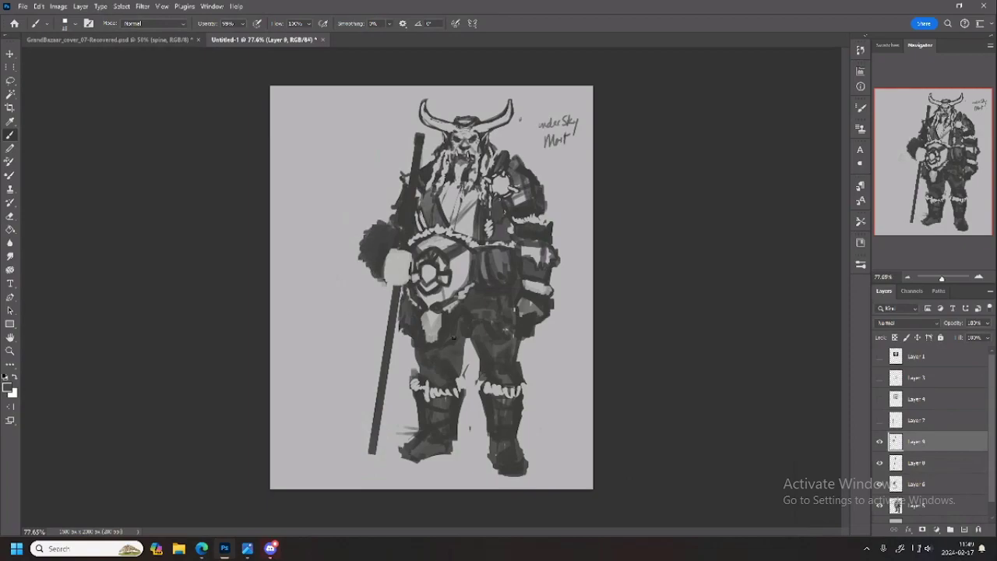
pyautogui.keyDown('alt'); pyautogui.click(399, 253); pyautogui.keyUp('alt')
pyautogui.moveTo(363, 247); pyautogui.dragTo(382, 227)
# Select Layers 9 through 5 together and move the whole figure left and slightly down on the canvas
pyautogui.click(976, 476)
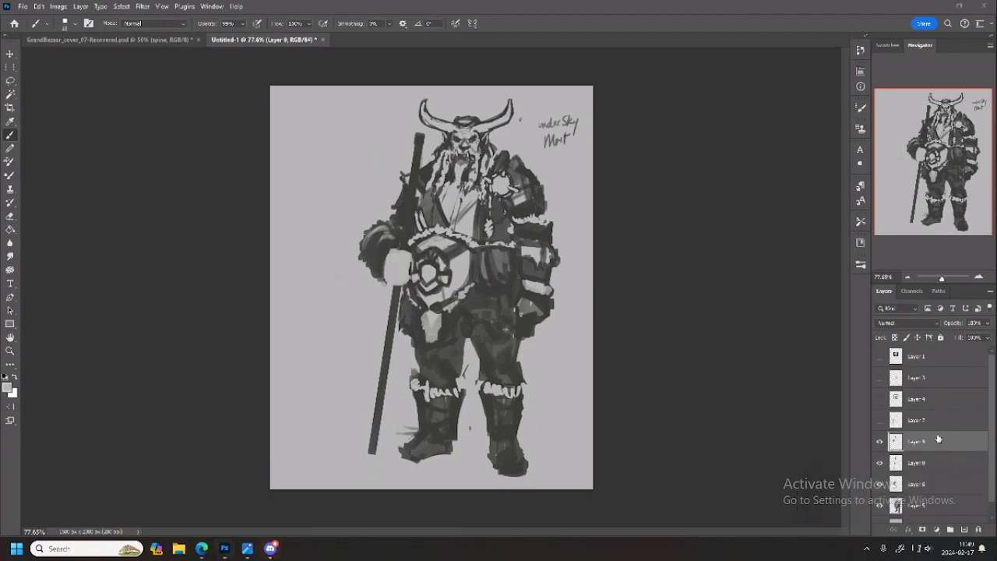
pyautogui.keyDown('shift'); pyautogui.click(923, 506); pyautogui.keyUp('shift')
pyautogui.moveTo(522, 378); pyautogui.dragTo(507, 334)
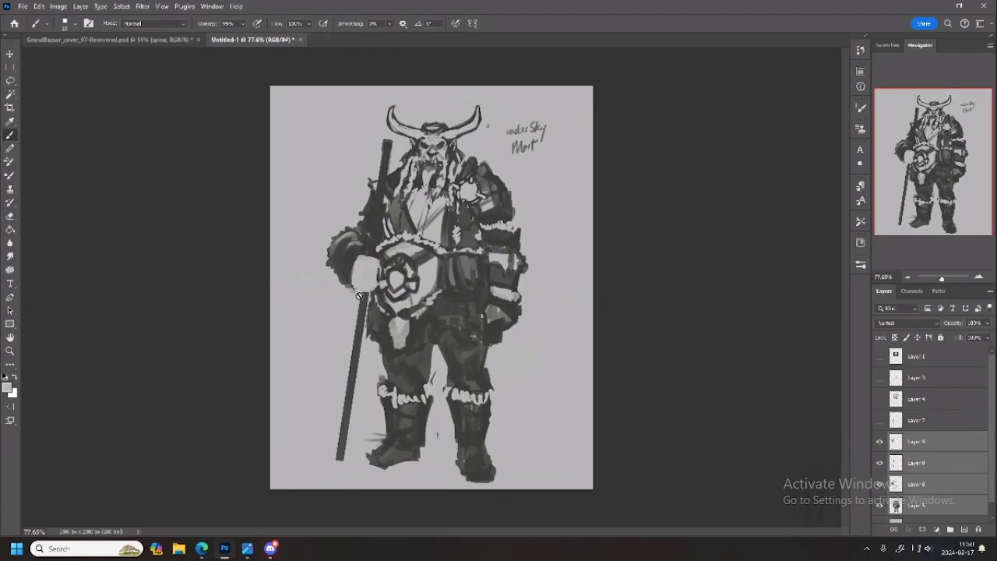
# Sketch a large curved axe blade outline beside the head on Layer 8 in the dark shaft tone
pyautogui.click(922, 503)
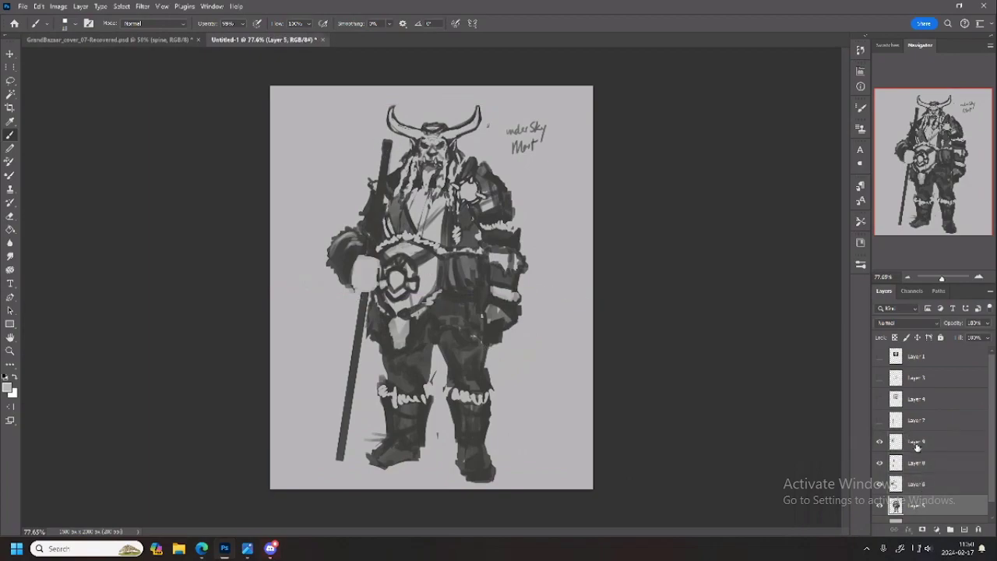
pyautogui.click(918, 466)
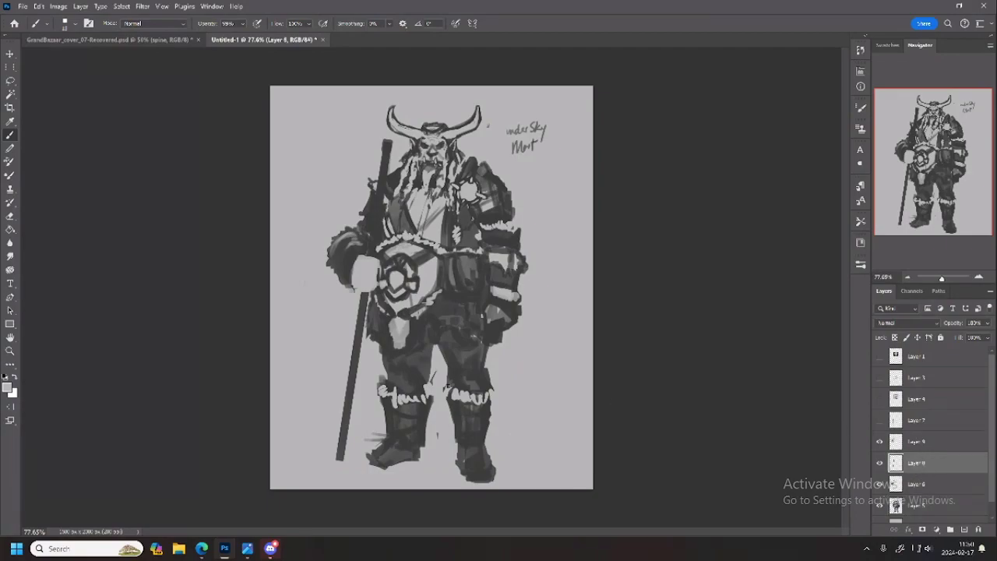
pyautogui.keyDown('alt'); pyautogui.click(388, 149); pyautogui.keyUp('alt')
# Switch to the Discord call, unmute the microphone and mute it again
pyautogui.rightClick(752, 374)
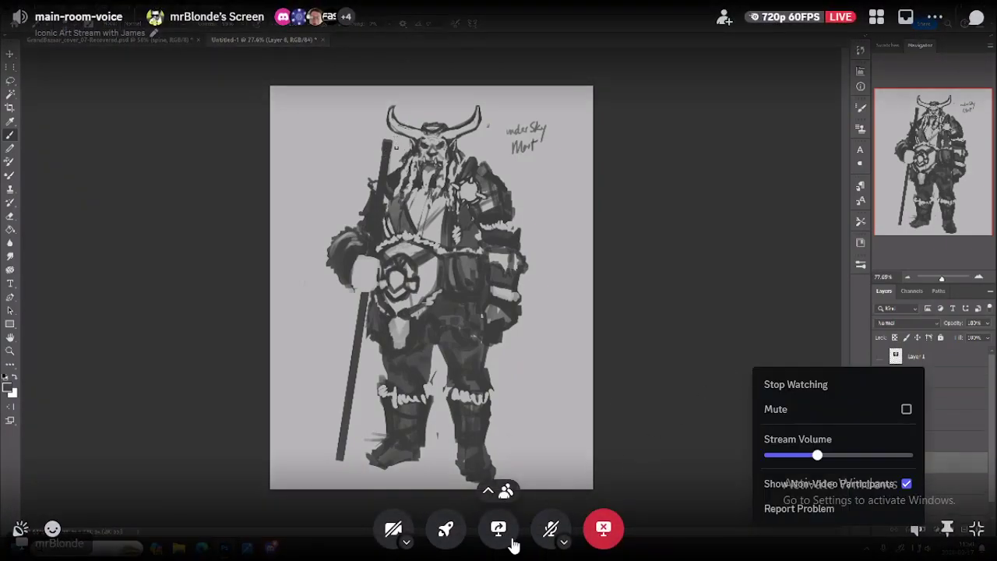
pyautogui.click(552, 530)
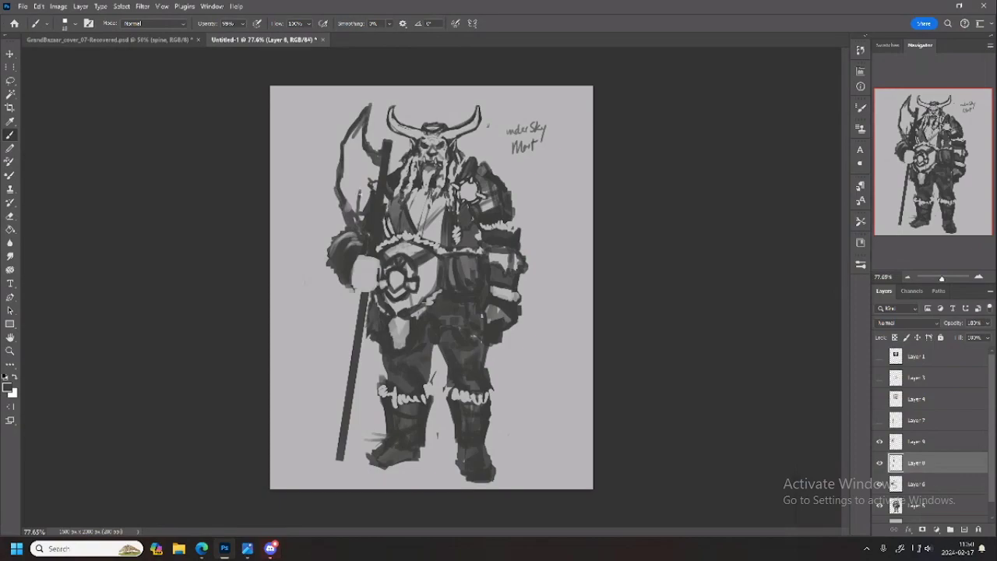
pyautogui.moveTo(556, 351)
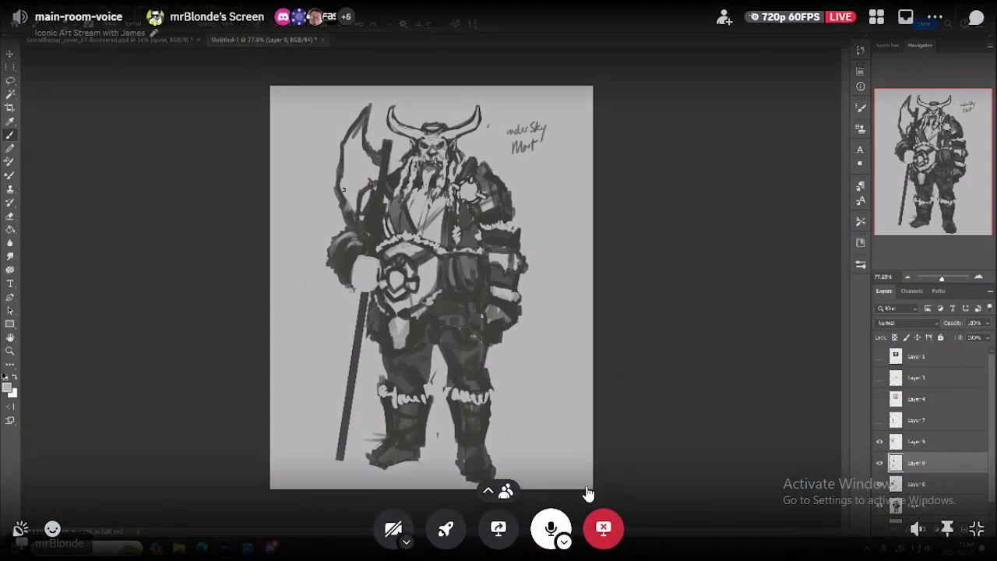
pyautogui.click(552, 530)
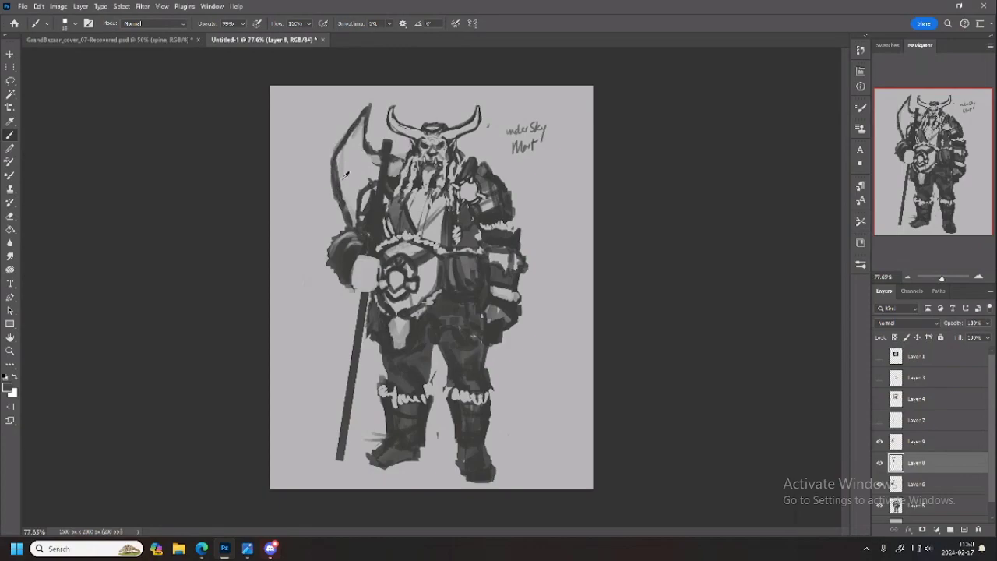
# Thin and smooth the axe blade's dark outline with a sampled light grey
pyautogui.keyDown('alt'); pyautogui.click(345, 173); pyautogui.keyUp('alt')
pyautogui.moveTo(337, 170)
pyautogui.mouseDown()
pyautogui.moveTo(339, 185)
pyautogui.moveTo(336, 173)
pyautogui.mouseUp()
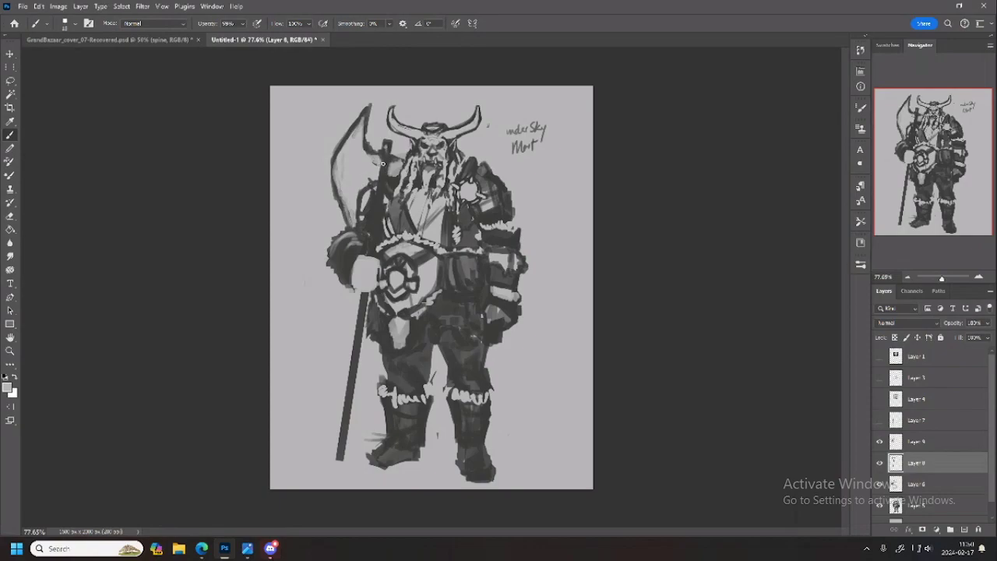
# On Layer 9, paint a spiky fitting at the top of the shaft and a barbed point at its foot
pyautogui.click(927, 443)
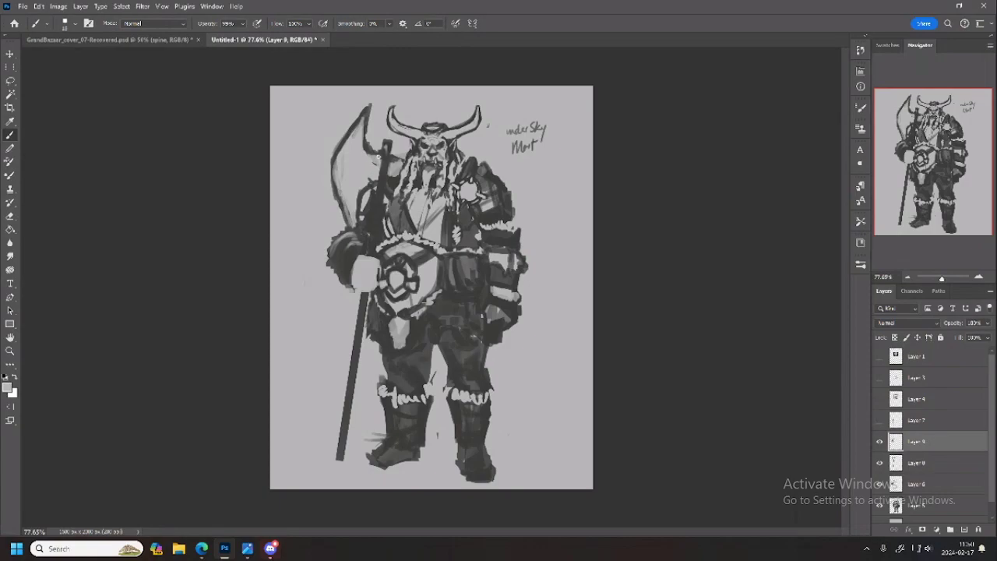
pyautogui.keyDown('alt'); pyautogui.click(388, 169); pyautogui.keyUp('alt')
pyautogui.moveTo(381, 170); pyautogui.dragTo(389, 148)
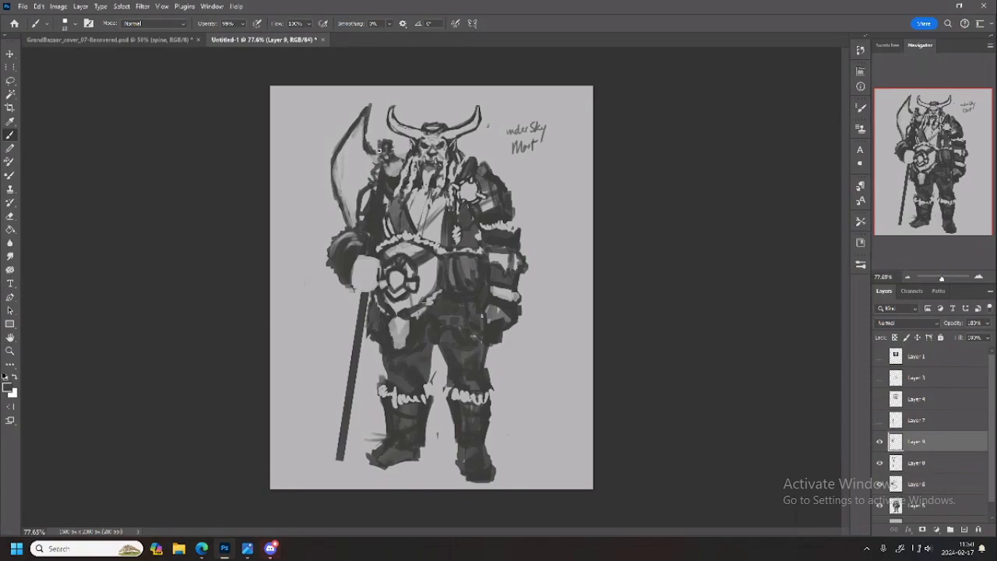
pyautogui.moveTo(380, 152); pyautogui.dragTo(395, 151)
pyautogui.keyDown('alt'); pyautogui.click(382, 157); pyautogui.keyUp('alt')
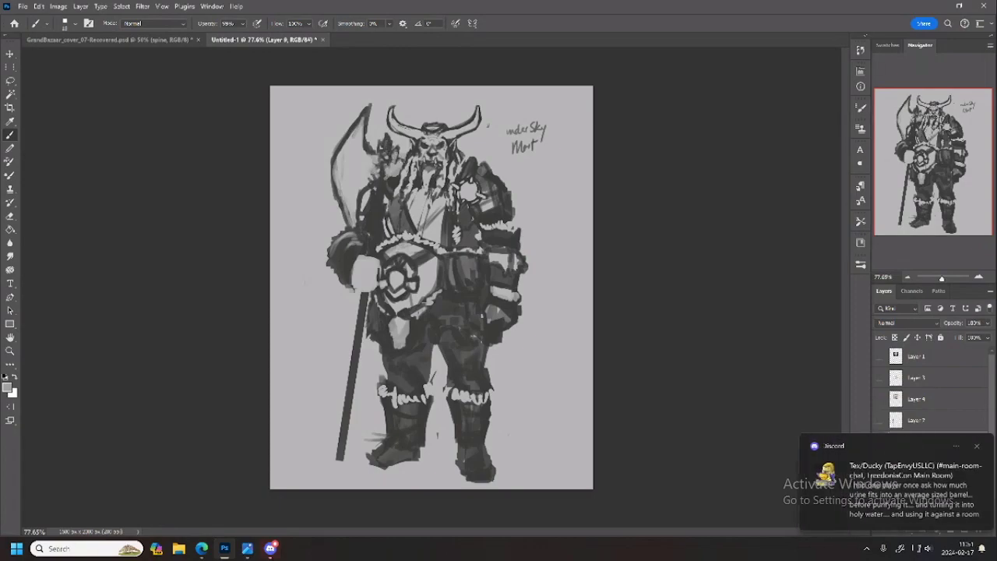
pyautogui.keyDown('alt'); pyautogui.click(357, 359); pyautogui.keyUp('alt')
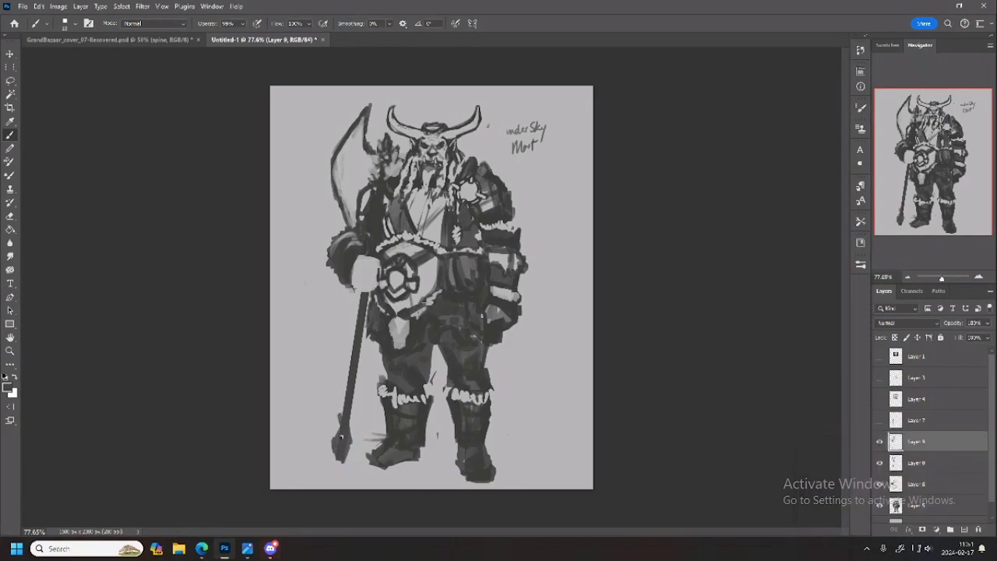
pyautogui.moveTo(339, 412); pyautogui.dragTo(326, 429)
# Refine the axe blade's outer edge and paint angular engraved lines across the blade and its fitting
pyautogui.moveTo(330, 162); pyautogui.dragTo(349, 225)
pyautogui.keyDown('alt'); pyautogui.click(350, 176); pyautogui.keyUp('alt')
pyautogui.moveTo(342, 191); pyautogui.dragTo(354, 224)
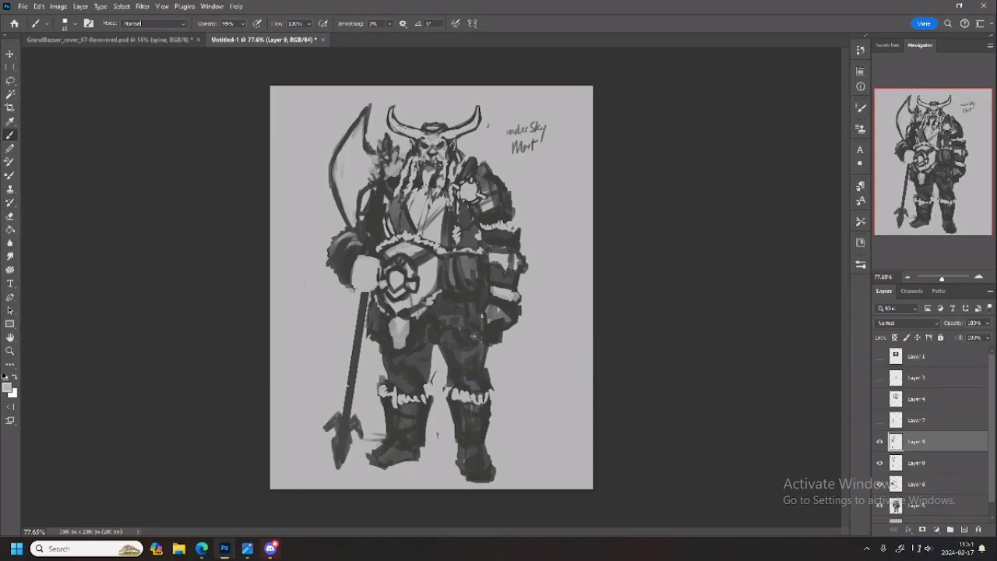
pyautogui.keyDown('alt'); pyautogui.click(502, 174); pyautogui.keyUp('alt')
pyautogui.moveTo(364, 161)
pyautogui.mouseDown()
pyautogui.moveTo(359, 180)
pyautogui.moveTo(354, 136)
pyautogui.moveTo(357, 152)
pyautogui.mouseUp()
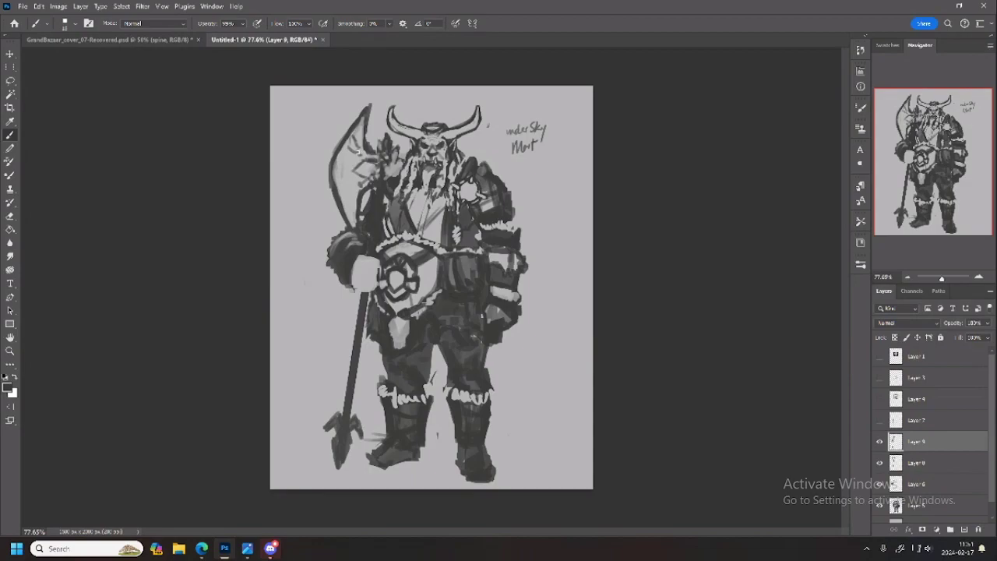
pyautogui.moveTo(357, 148)
pyautogui.mouseDown()
pyautogui.moveTo(333, 166)
pyautogui.moveTo(351, 229)
pyautogui.mouseUp()
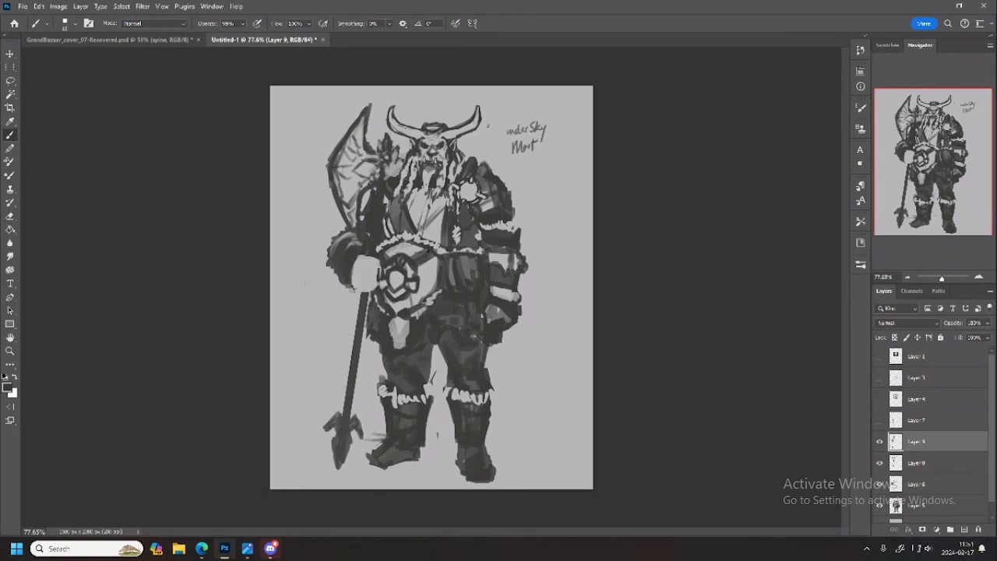
pyautogui.moveTo(392, 163)
pyautogui.mouseDown()
pyautogui.moveTo(381, 167)
pyautogui.moveTo(394, 163)
pyautogui.mouseUp()
pyautogui.keyDown('alt'); pyautogui.click(386, 124); pyautogui.keyUp('alt')
# Define the fingers and shadowed edges of the pale fist gripping the shaft
pyautogui.keyDown('alt'); pyautogui.click(355, 247); pyautogui.keyUp('alt')
pyautogui.keyDown('alt'); pyautogui.click(381, 264); pyautogui.keyUp('alt')
pyautogui.moveTo(382, 263)
pyautogui.mouseDown()
pyautogui.moveTo(373, 240)
pyautogui.moveTo(363, 267)
pyautogui.moveTo(376, 291)
pyautogui.mouseUp()
pyautogui.keyDown('alt'); pyautogui.click(373, 241); pyautogui.keyUp('alt')
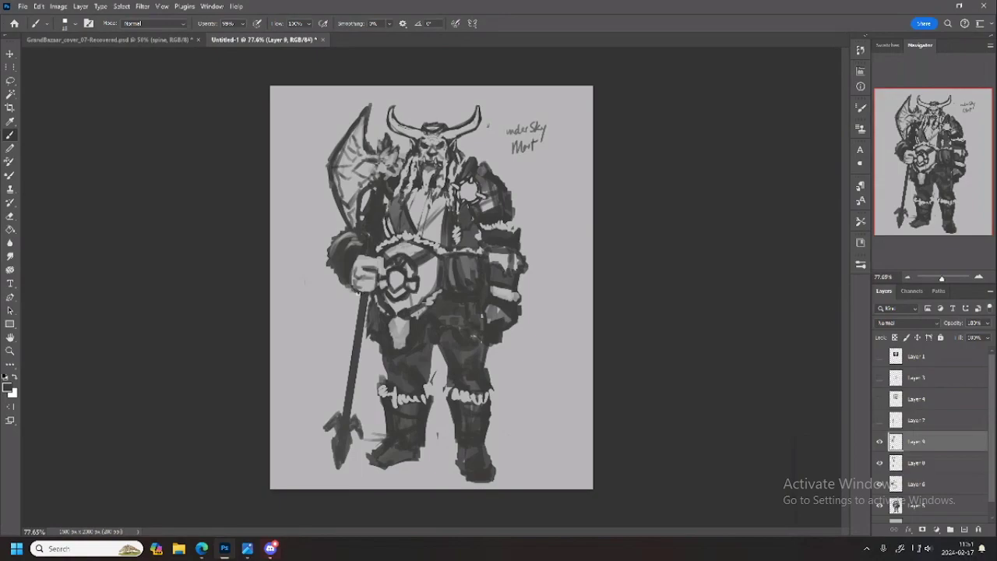
pyautogui.moveTo(358, 293); pyautogui.dragTo(373, 291)
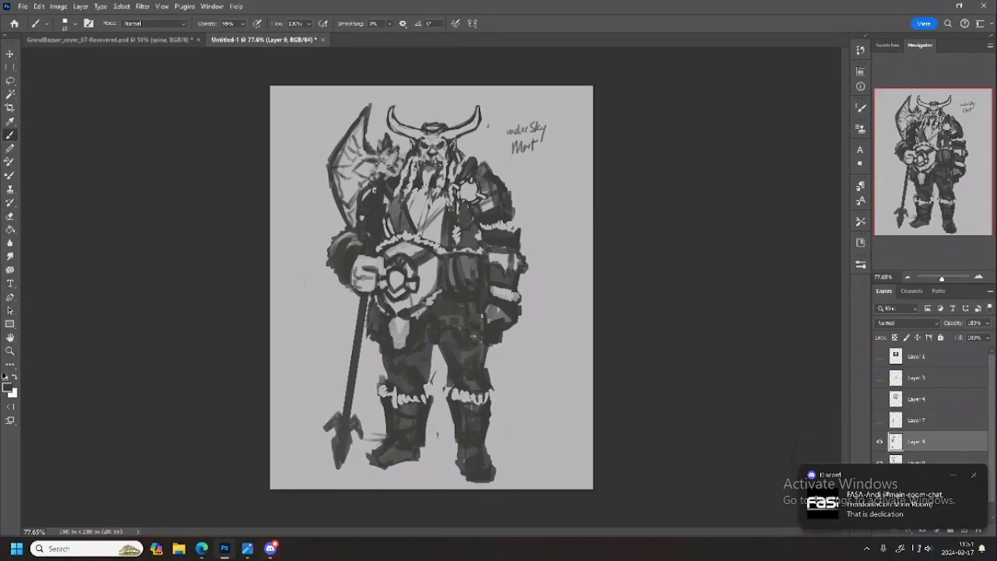
# Paint light grey highlights along the shaft and barbed point, and darken the upper shaft below the axe head
pyautogui.keyDown('alt'); pyautogui.click(381, 119); pyautogui.keyUp('alt')
pyautogui.moveTo(382, 187)
pyautogui.mouseDown()
pyautogui.moveTo(346, 421)
pyautogui.moveTo(355, 355)
pyautogui.moveTo(351, 394)
pyautogui.moveTo(328, 426)
pyautogui.moveTo(359, 433)
pyautogui.moveTo(341, 456)
pyautogui.moveTo(340, 443)
pyautogui.moveTo(341, 458)
pyautogui.mouseUp()
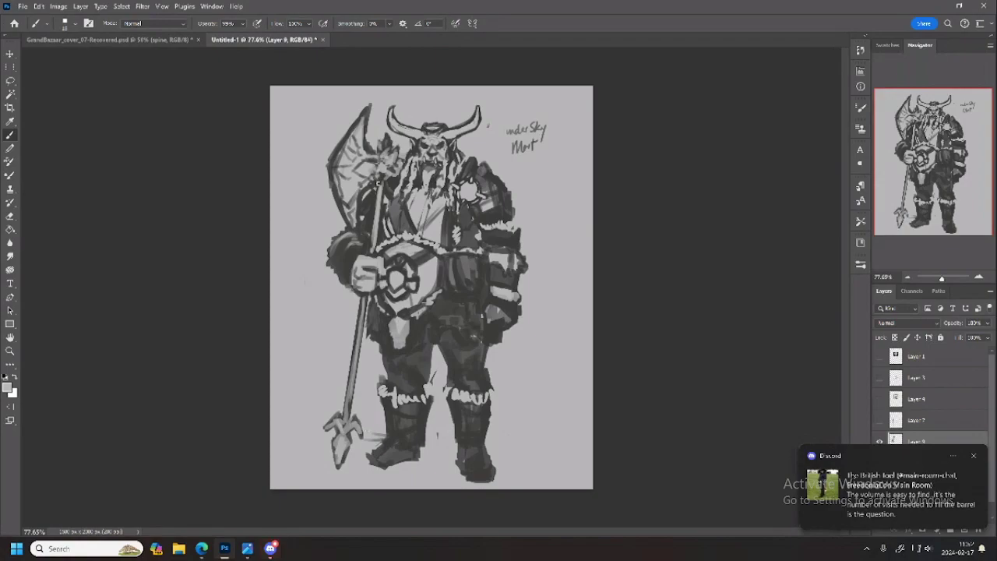
pyautogui.keyDown('alt'); pyautogui.click(369, 200); pyautogui.keyUp('alt')
pyautogui.moveTo(375, 203)
pyautogui.mouseDown()
pyautogui.moveTo(380, 187)
pyautogui.moveTo(374, 246)
pyautogui.moveTo(378, 174)
pyautogui.mouseUp()
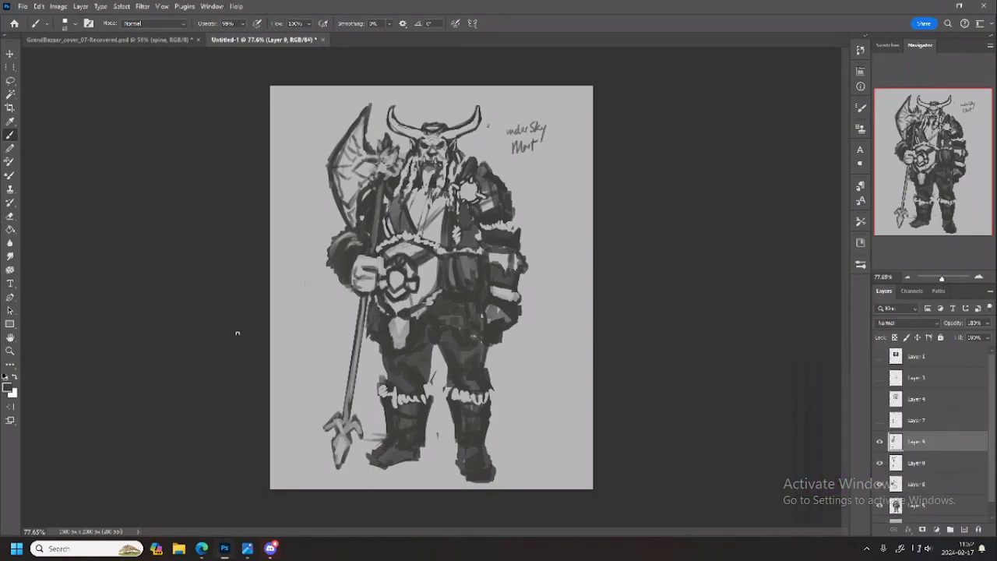
# Add grey strokes to the coat's chest edge and retouch the dark shoulder beside the upper shaft
pyautogui.keyDown('alt'); pyautogui.click(423, 190); pyautogui.keyUp('alt')
pyautogui.moveTo(393, 205); pyautogui.dragTo(399, 226)
pyautogui.keyDown('alt'); pyautogui.click(372, 195); pyautogui.keyUp('alt')
pyautogui.moveTo(367, 198); pyautogui.dragTo(371, 191)
# Sketch a practice vertical line and a perspective cube in the empty space beside the figure's left leg
pyautogui.moveTo(556, 190); pyautogui.dragTo(559, 260)
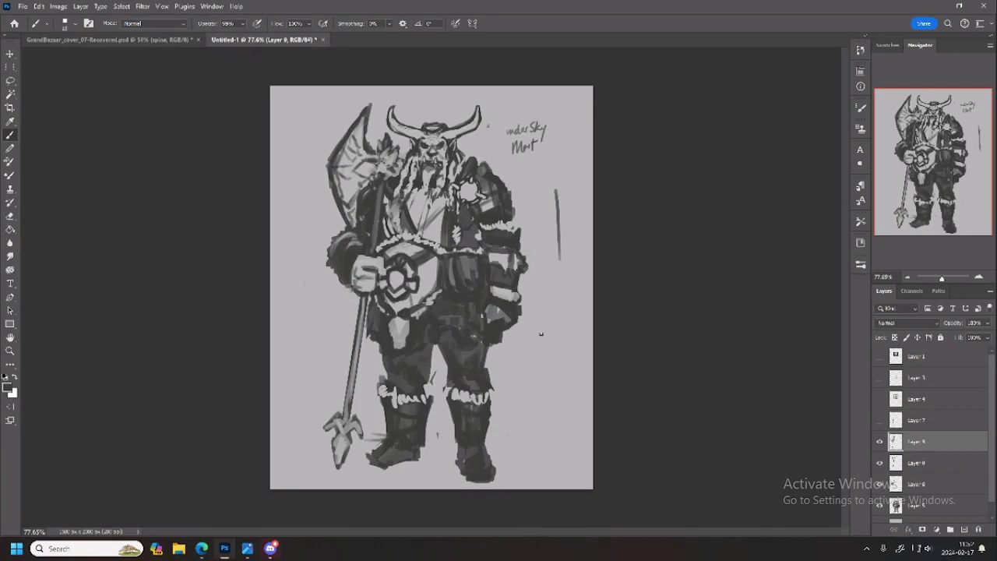
pyautogui.moveTo(545, 336)
pyautogui.mouseDown()
pyautogui.moveTo(520, 350)
pyautogui.moveTo(559, 334)
pyautogui.moveTo(551, 361)
pyautogui.moveTo(542, 360)
pyautogui.moveTo(578, 344)
pyautogui.moveTo(523, 394)
pyautogui.mouseUp()
pyautogui.moveTo(518, 353)
pyautogui.mouseDown()
pyautogui.moveTo(520, 391)
pyautogui.moveTo(555, 405)
pyautogui.mouseUp()
pyautogui.moveTo(552, 362); pyautogui.dragTo(556, 407)
pyautogui.moveTo(579, 344)
pyautogui.mouseDown()
pyautogui.moveTo(582, 379)
pyautogui.moveTo(556, 406)
pyautogui.mouseUp()
pyautogui.moveTo(524, 393); pyautogui.dragTo(551, 403)
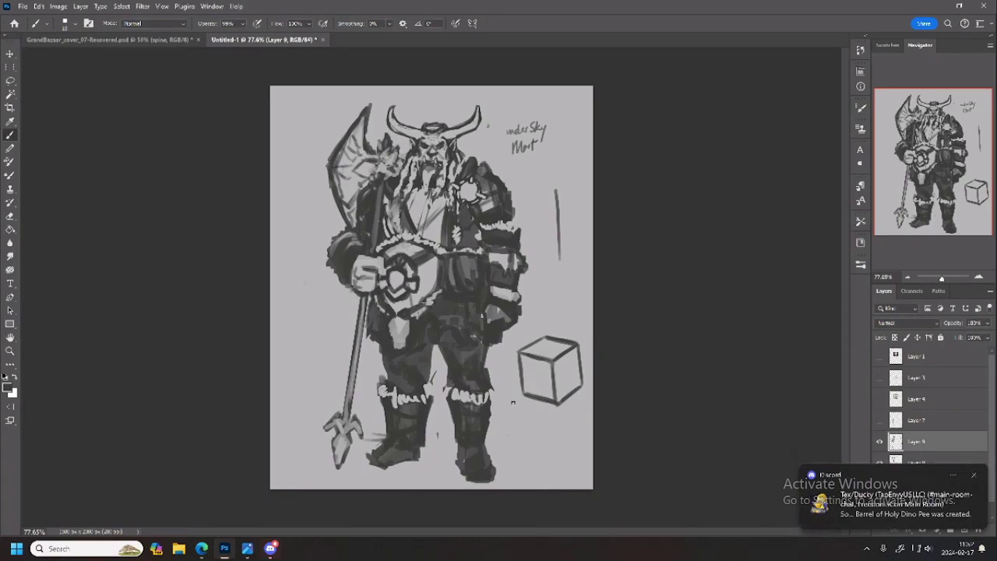
# Add a light-direction arrow to the practice cube and shade its faces in different greys
pyautogui.moveTo(518, 323)
pyautogui.mouseDown()
pyautogui.moveTo(557, 399)
pyautogui.moveTo(559, 362)
pyautogui.moveTo(563, 401)
pyautogui.moveTo(567, 352)
pyautogui.moveTo(574, 394)
pyautogui.moveTo(580, 357)
pyautogui.mouseUp()
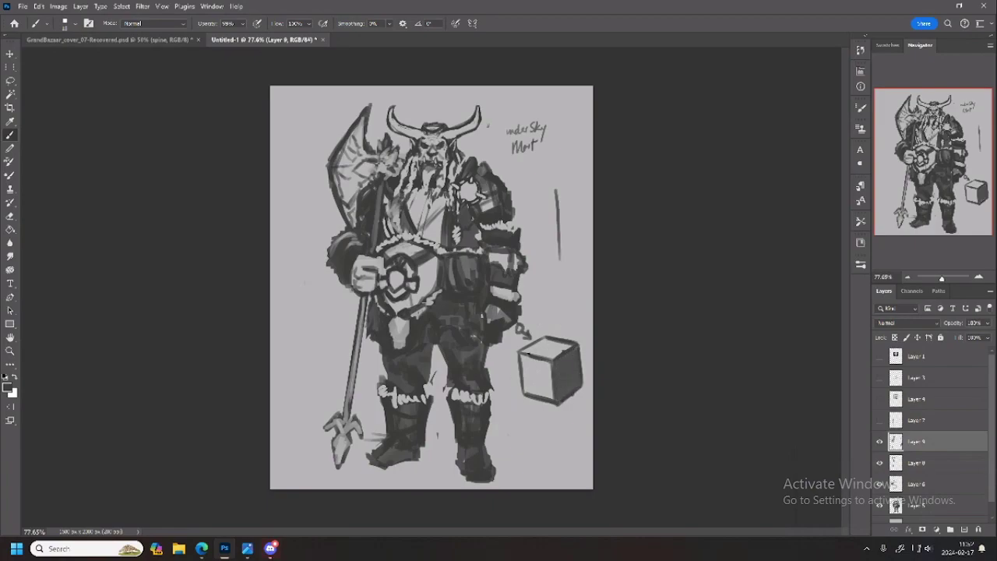
pyautogui.moveTo(521, 357)
pyautogui.mouseDown()
pyautogui.moveTo(551, 388)
pyautogui.moveTo(538, 396)
pyautogui.moveTo(549, 399)
pyautogui.moveTo(525, 372)
pyautogui.mouseUp()
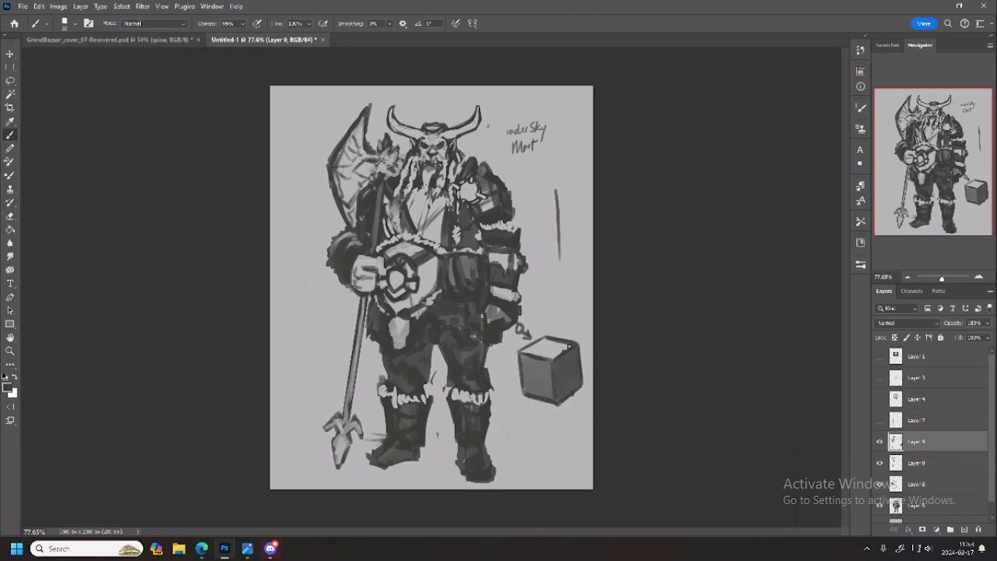
pyautogui.press(']')
pyautogui.press(']')
pyautogui.press(']')
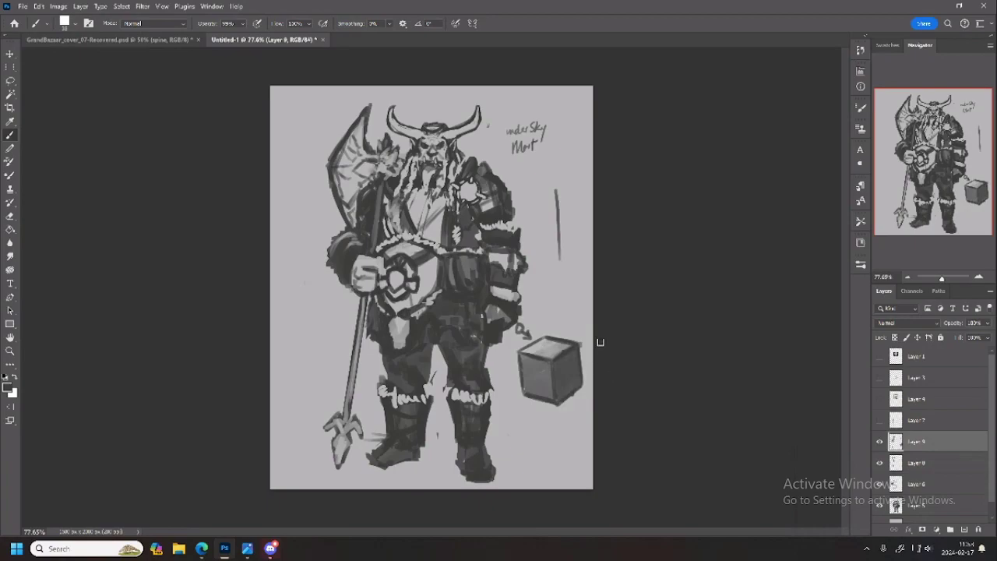
# Undo the last strokes over the practice cube and erase the cube, arrow and vertical line
pyautogui.moveTo(541, 349)
pyautogui.mouseDown()
pyautogui.moveTo(557, 331)
pyautogui.moveTo(535, 372)
pyautogui.mouseUp()
pyautogui.hotkey('ctrl', 'z')
pyautogui.hotkey('ctrl', 'z')
pyautogui.press('e')
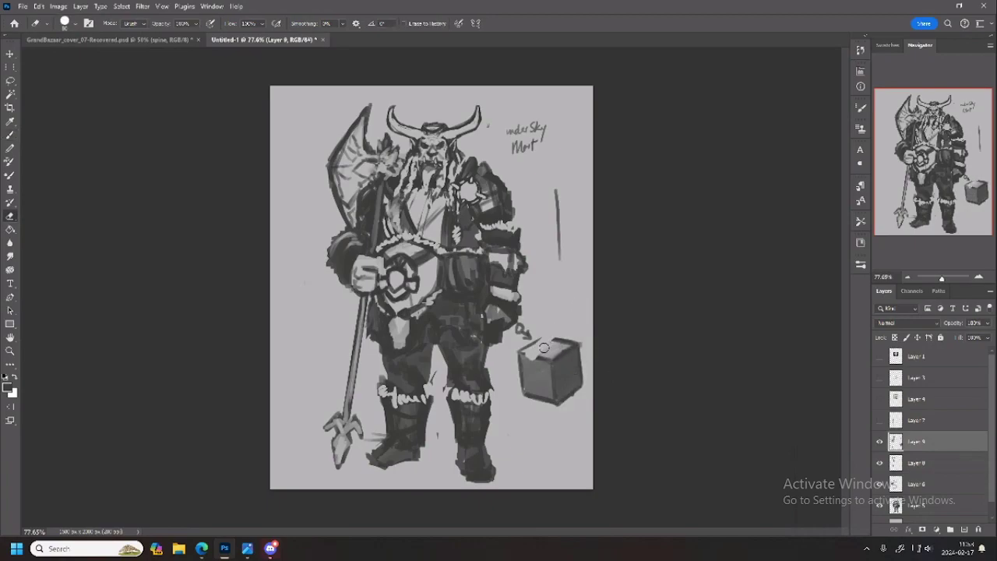
pyautogui.moveTo(555, 333)
pyautogui.mouseDown()
pyautogui.moveTo(525, 349)
pyautogui.moveTo(534, 326)
pyautogui.moveTo(516, 335)
pyautogui.moveTo(545, 342)
pyautogui.moveTo(522, 370)
pyautogui.moveTo(523, 396)
pyautogui.moveTo(547, 347)
pyautogui.moveTo(560, 402)
pyautogui.moveTo(566, 341)
pyautogui.mouseUp()
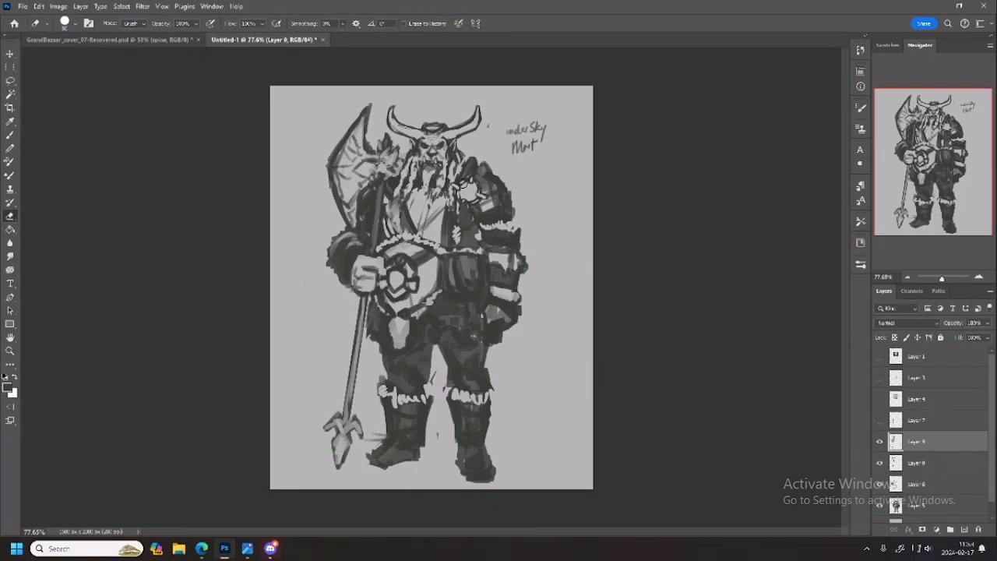
# Paint mid-grey tone down the centre of the beard with a smaller brush
pyautogui.press('[')
pyautogui.press('[')
pyautogui.press('b')
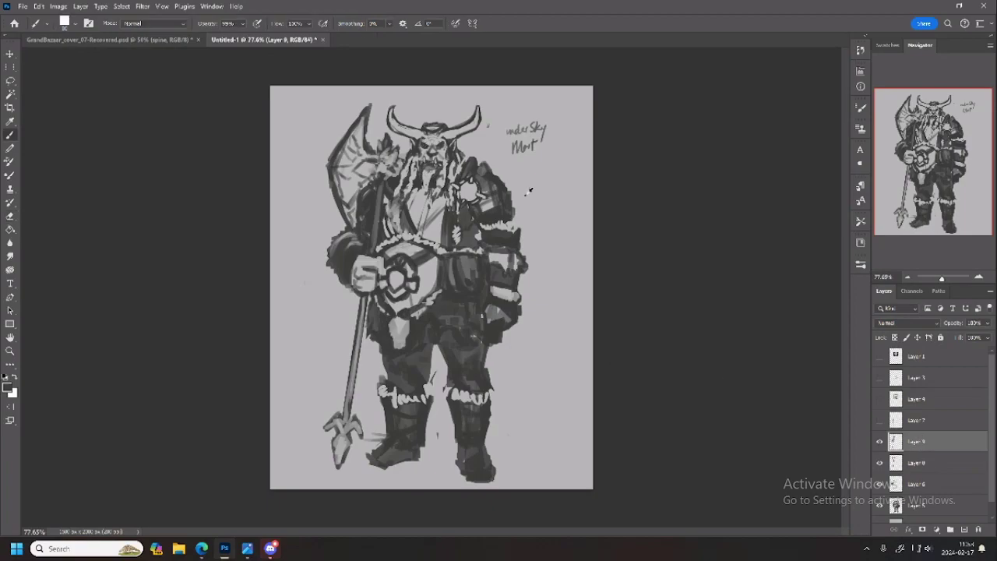
pyautogui.press('[')
pyautogui.press('[')
pyautogui.press('[')
pyautogui.keyDown('alt'); pyautogui.click(447, 162); pyautogui.keyUp('alt')
pyautogui.moveTo(429, 182); pyautogui.dragTo(427, 199)
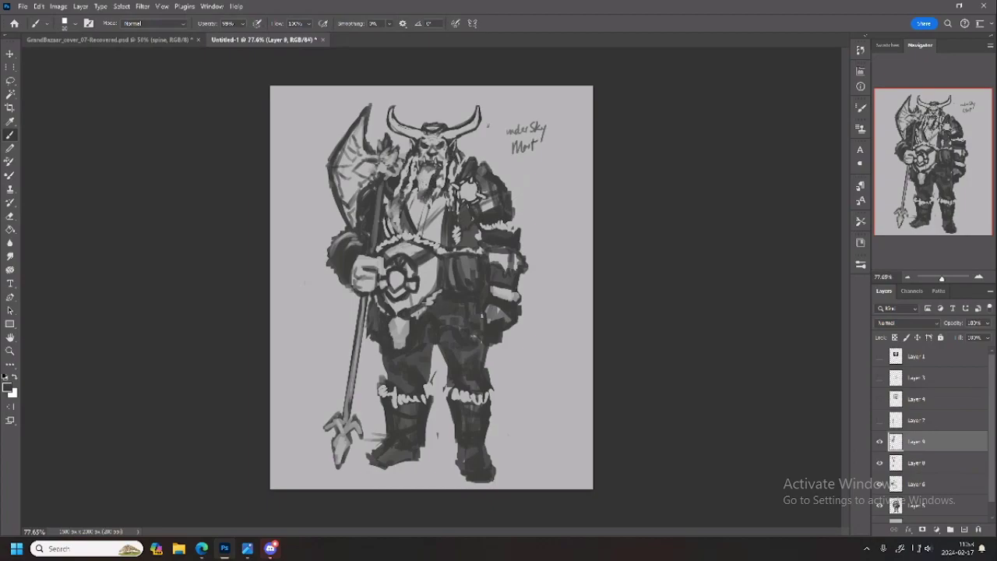
# Blend lighter grey strokes into the central beard using tones sampled from it
pyautogui.keyDown('alt'); pyautogui.click(431, 179); pyautogui.keyUp('alt')
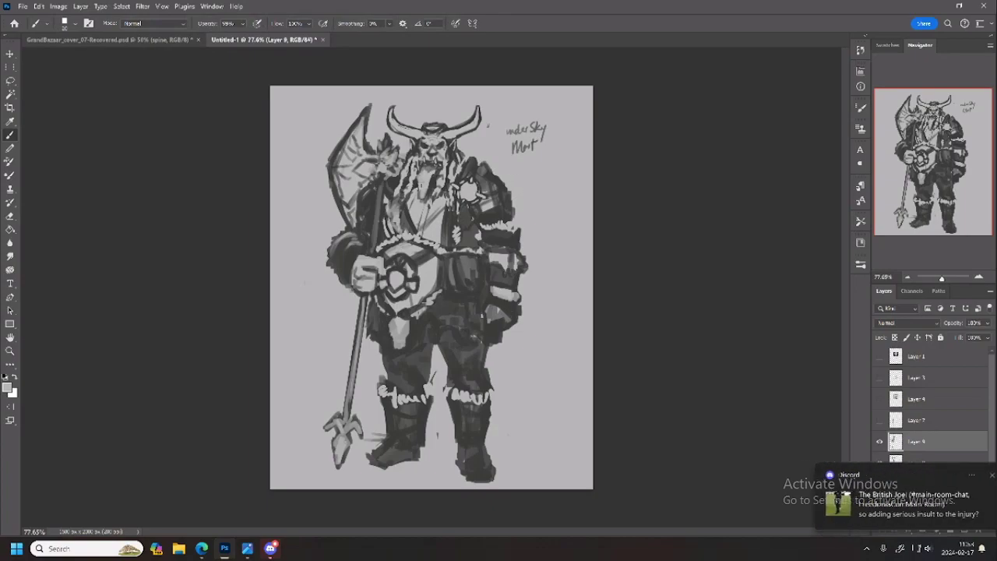
pyautogui.keyDown('alt'); pyautogui.click(438, 181); pyautogui.keyUp('alt')
pyautogui.moveTo(414, 182)
pyautogui.mouseDown()
pyautogui.moveTo(418, 203)
pyautogui.moveTo(432, 197)
pyautogui.moveTo(434, 173)
pyautogui.moveTo(435, 190)
pyautogui.mouseUp()
pyautogui.keyDown('alt'); pyautogui.click(430, 177); pyautogui.keyUp('alt')
pyautogui.keyDown('alt'); pyautogui.click(438, 185); pyautogui.keyUp('alt')
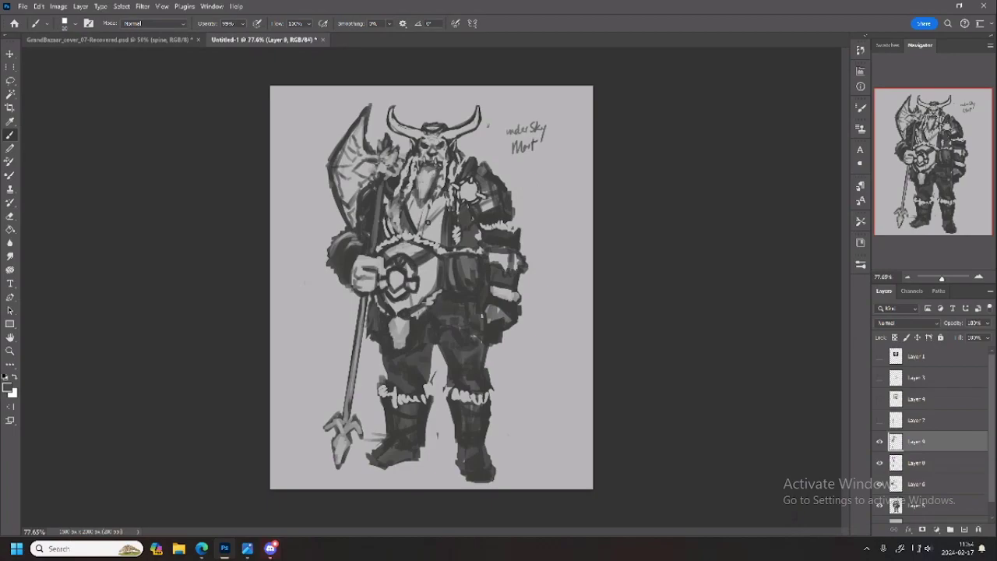
# Make a freehand selection around the character's free arm, from the shoulder down to the hand
pyautogui.keyDown('alt'); pyautogui.click(527, 212); pyautogui.keyUp('alt')
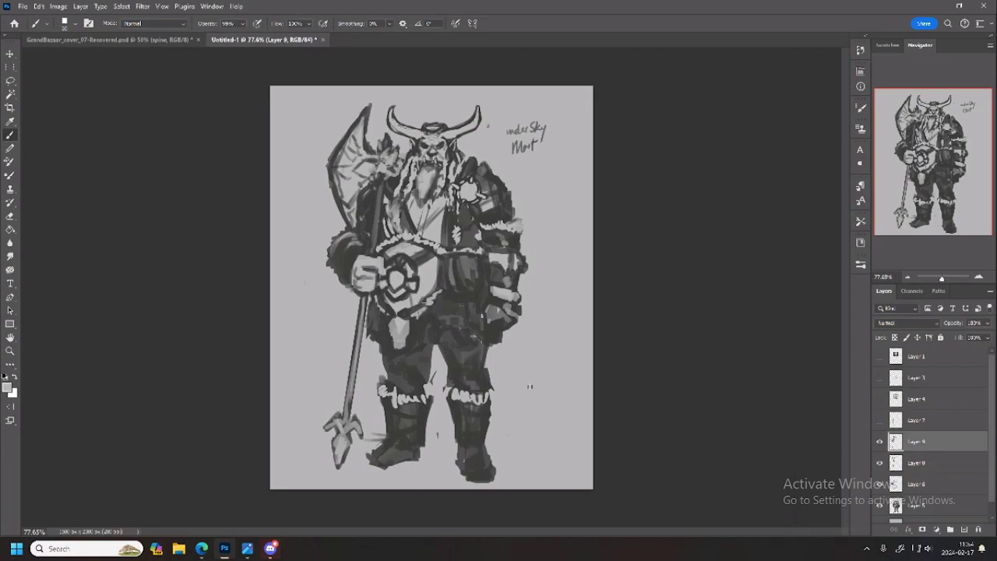
pyautogui.press('l')
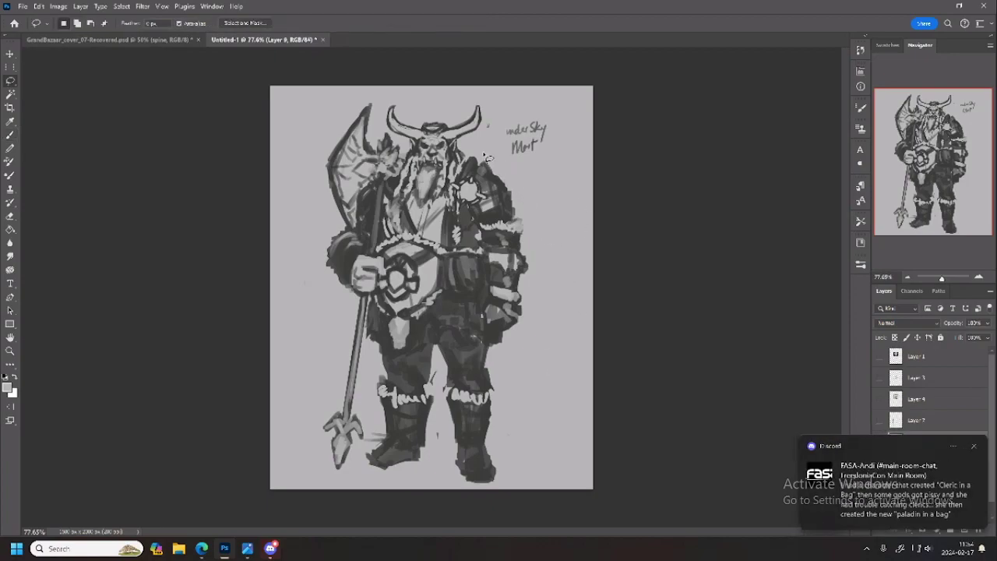
pyautogui.moveTo(485, 155)
pyautogui.mouseDown()
pyautogui.moveTo(458, 189)
pyautogui.moveTo(460, 224)
pyautogui.moveTo(486, 238)
pyautogui.moveTo(487, 336)
pyautogui.moveTo(513, 333)
pyautogui.moveTo(539, 297)
pyautogui.moveTo(532, 217)
pyautogui.moveTo(503, 156)
pyautogui.mouseUp()
pyautogui.hotkey('ctrl', 't')
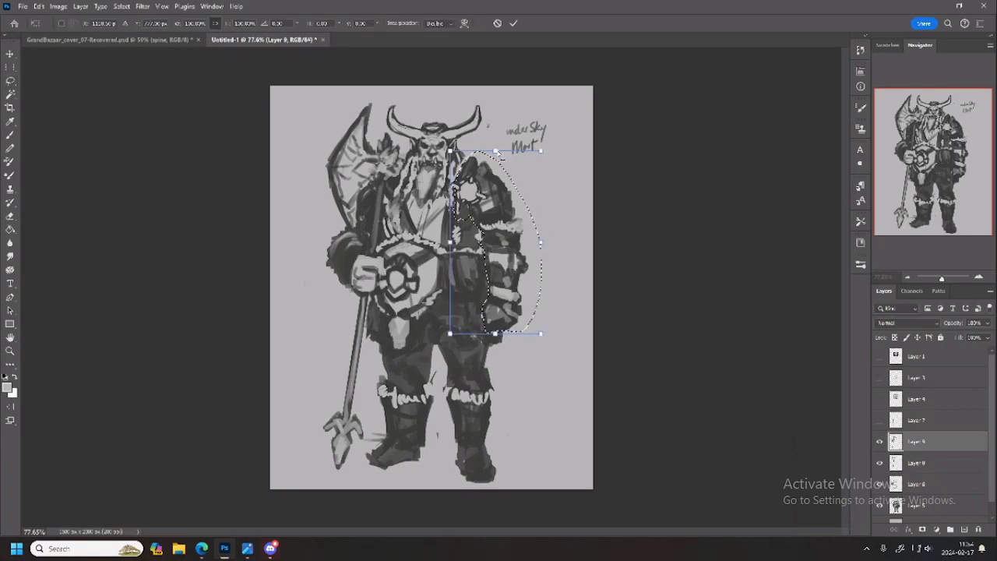
pyautogui.rightClick(518, 244)
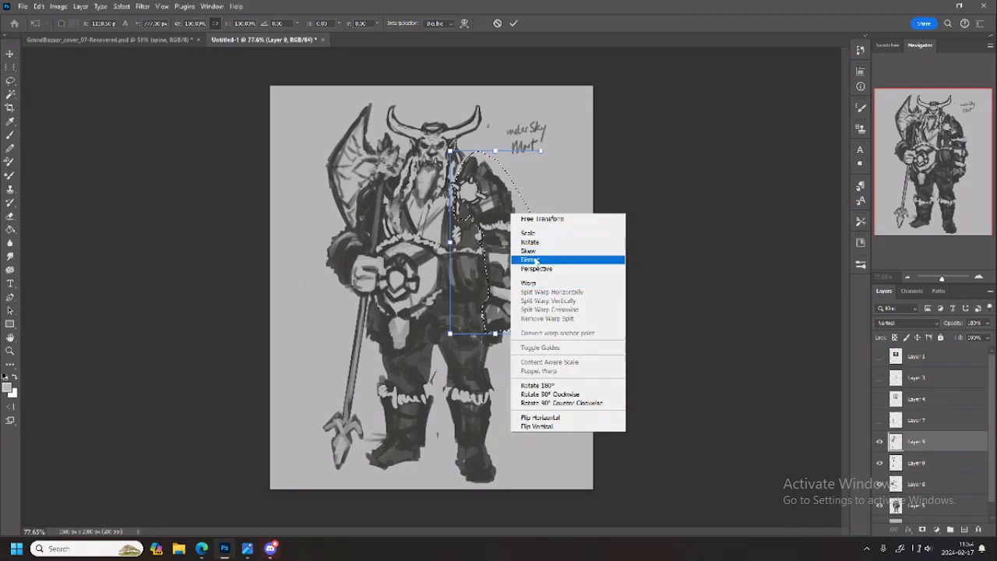
pyautogui.click(539, 251)
pyautogui.moveTo(496, 334); pyautogui.dragTo(511, 334)
pyautogui.hotkey('ctrl', 'z')
pyautogui.press('Return')
# Merge the visible figure layers into one, then separate the selected arm onto its own layer and shift it slightly outward
pyautogui.scroll(-1, 935, 468)
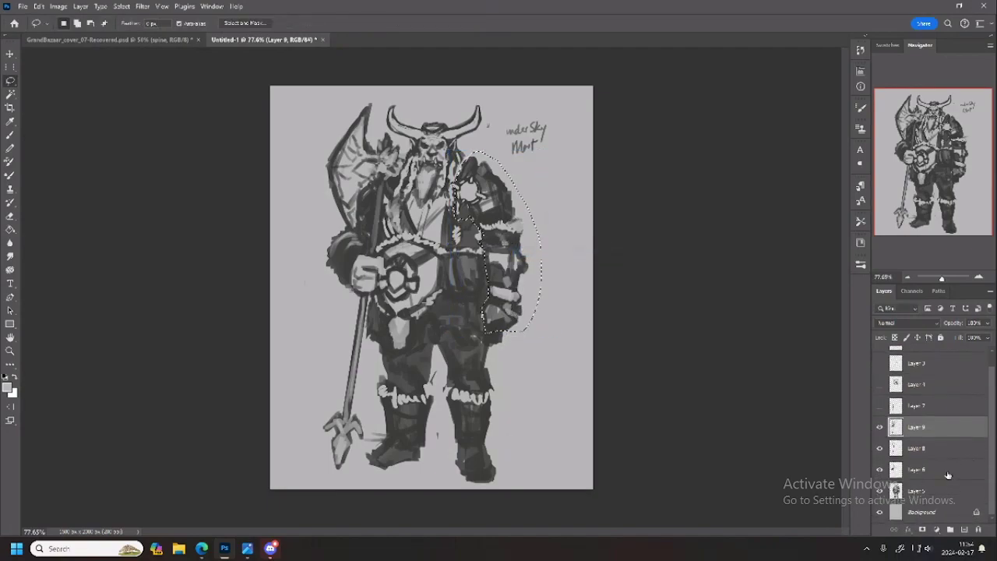
pyautogui.hotkey('ctrl', 'e')
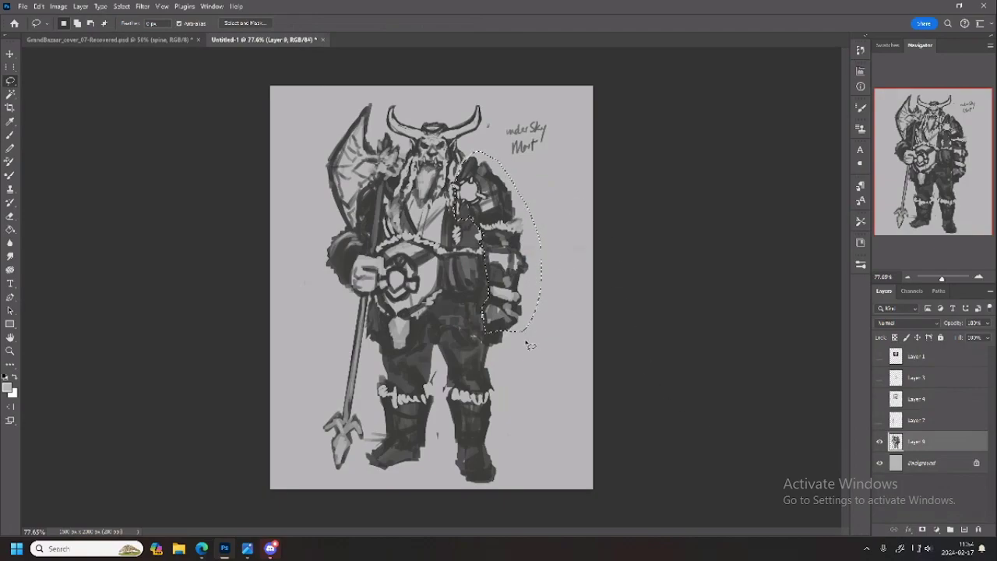
pyautogui.hotkey('ctrl', 'j')
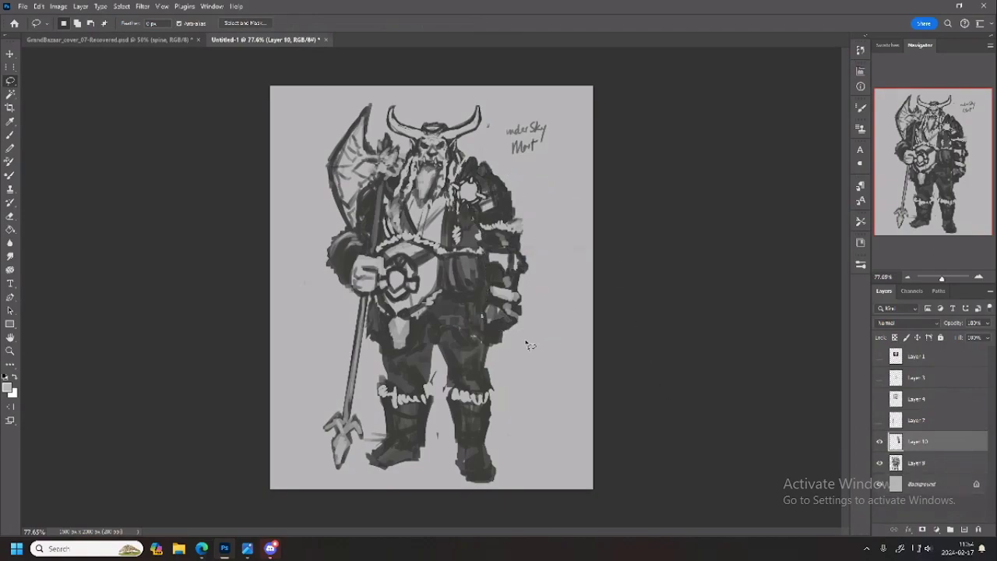
pyautogui.hotkey('ctrl', 'z')
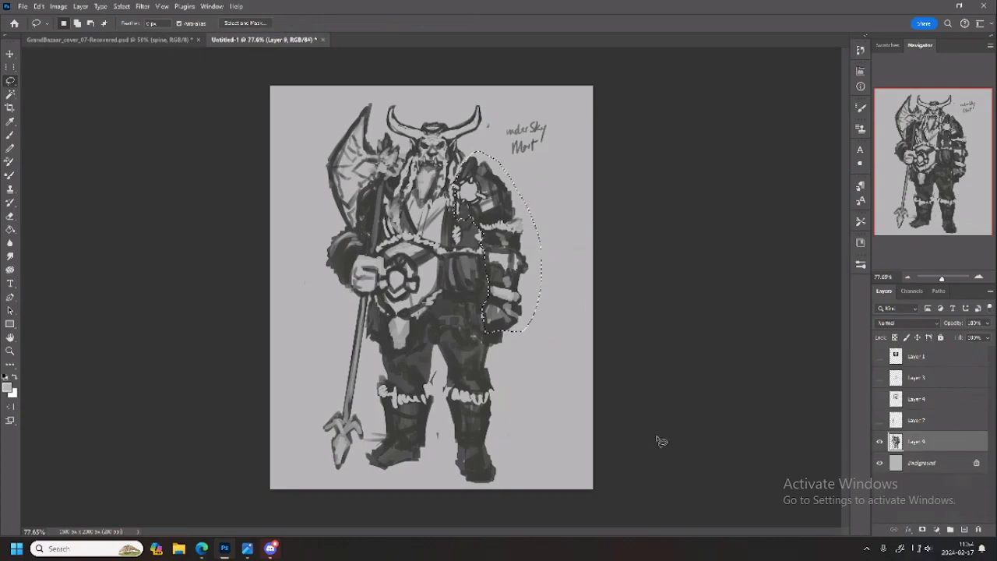
pyautogui.press('Delete')
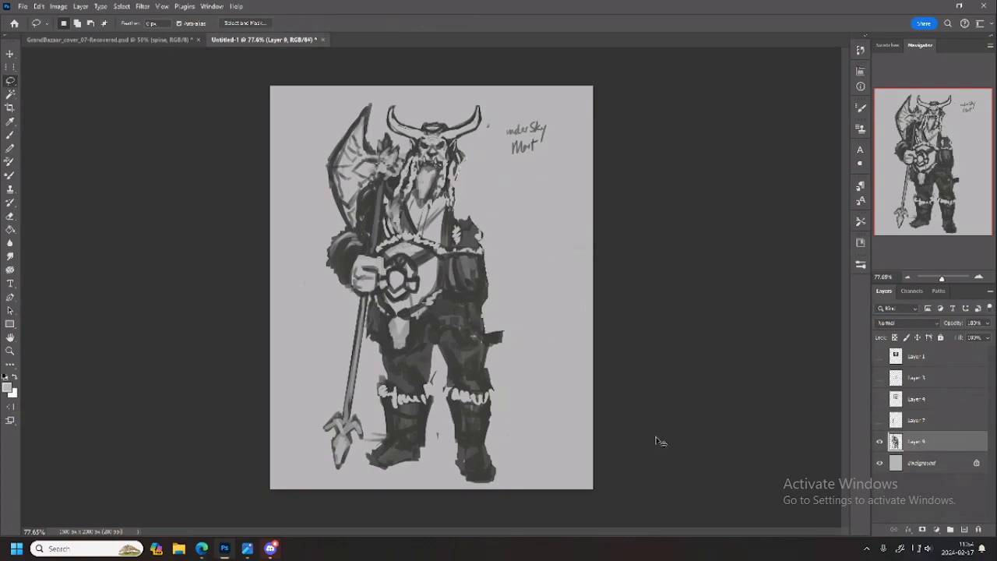
pyautogui.hotkey('ctrl', 'shift', 'z')
pyautogui.moveTo(502, 216); pyautogui.dragTo(499, 220)
# Repose the separated arm with Puppet Warp, using pins at the shoulder, elbow and hand
pyautogui.click(39, 6)
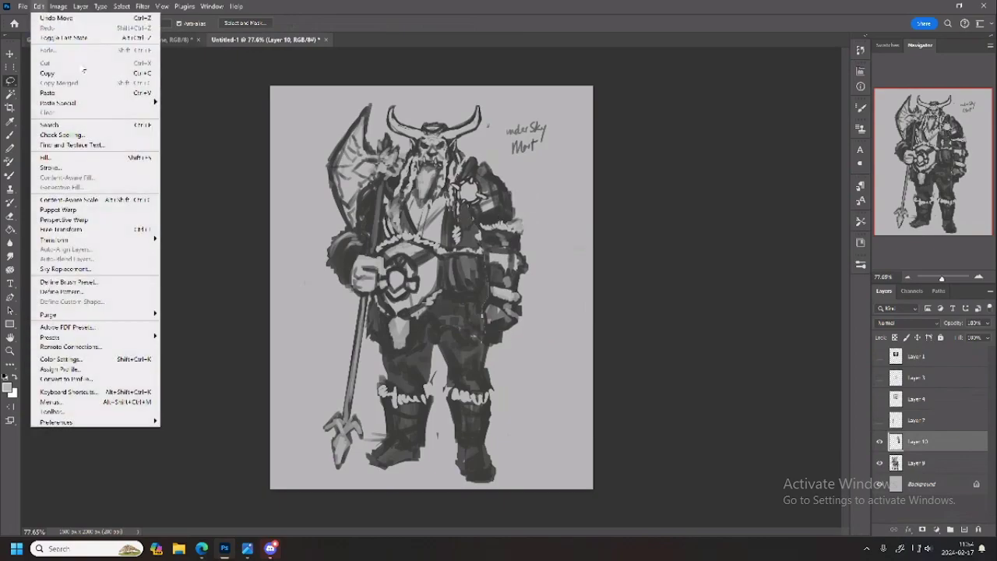
pyautogui.click(63, 212)
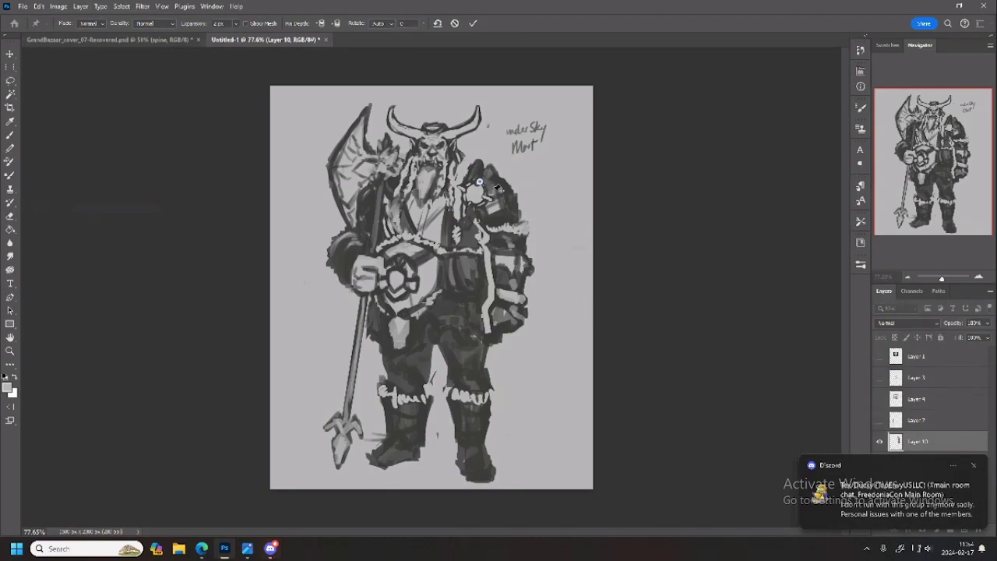
pyautogui.moveTo(479, 182); pyautogui.dragTo(471, 177)
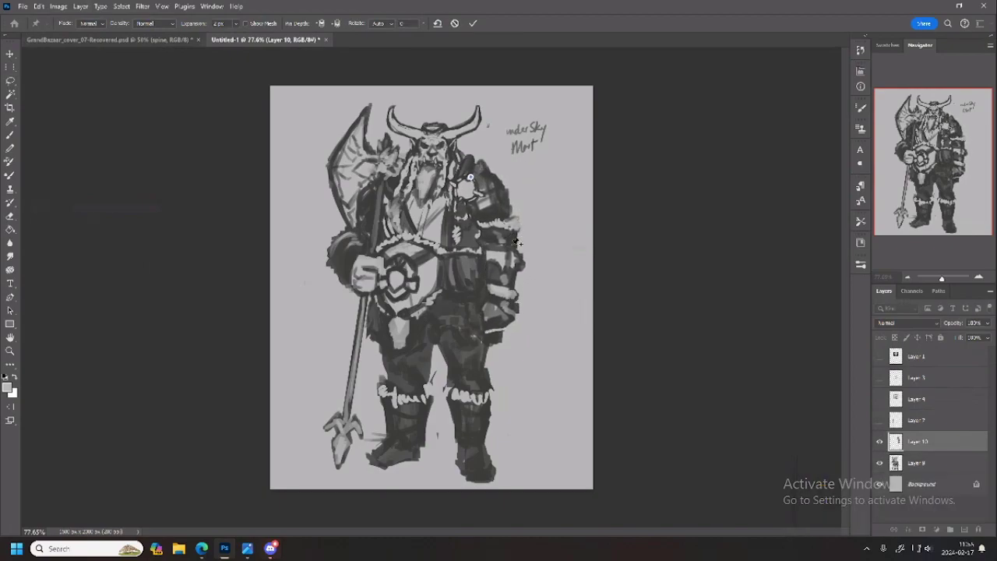
pyautogui.moveTo(505, 241); pyautogui.dragTo(506, 240)
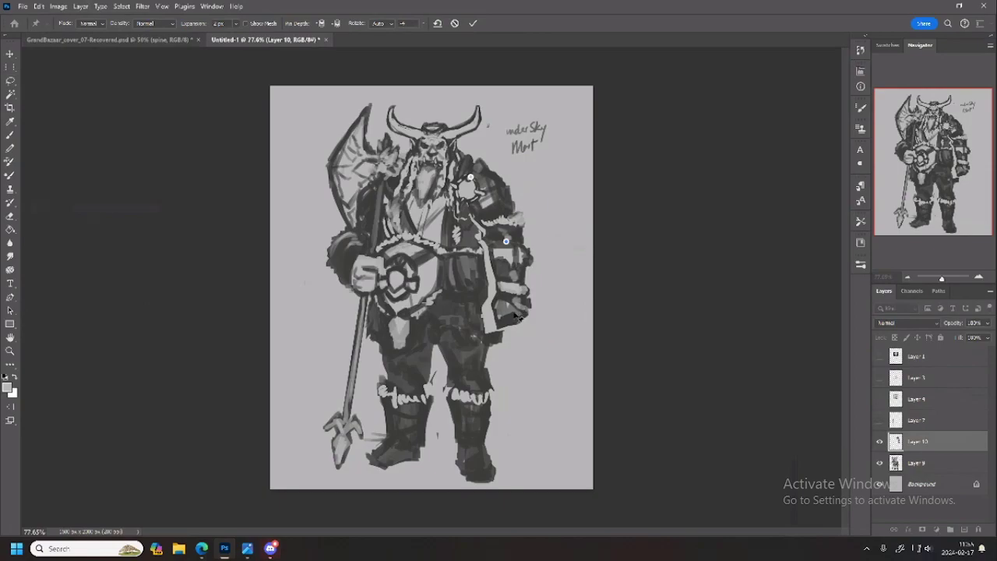
pyautogui.moveTo(519, 312); pyautogui.dragTo(512, 309)
pyautogui.hotkey('ctrl', 'z')
pyautogui.click(507, 243)
pyautogui.moveTo(514, 308); pyautogui.dragTo(501, 316)
pyautogui.moveTo(507, 241); pyautogui.dragTo(511, 218)
pyautogui.press('Return')
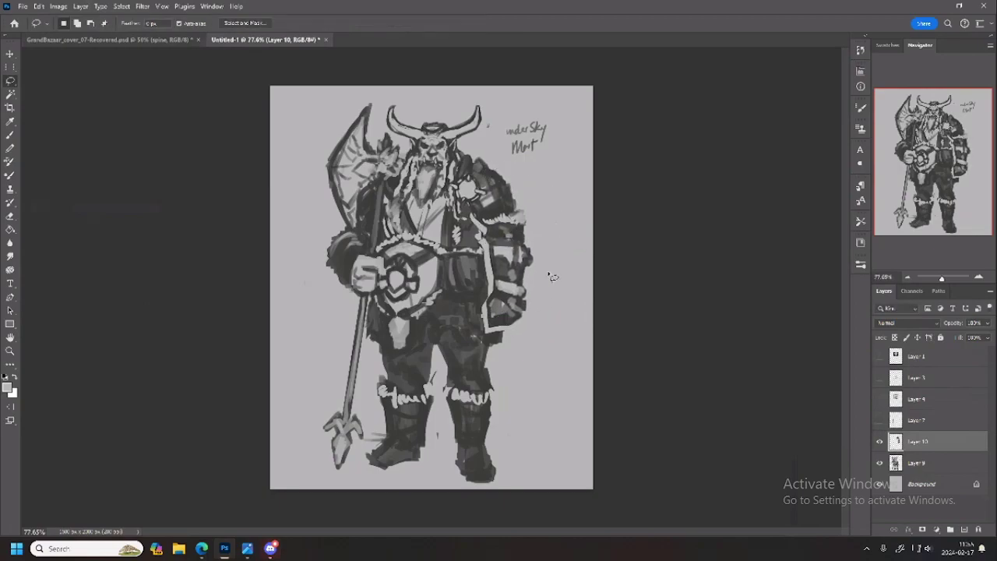
# Nudge the arm slightly and paint sampled dark grey over the gap between it and the torso
pyautogui.moveTo(515, 272); pyautogui.dragTo(514, 277)
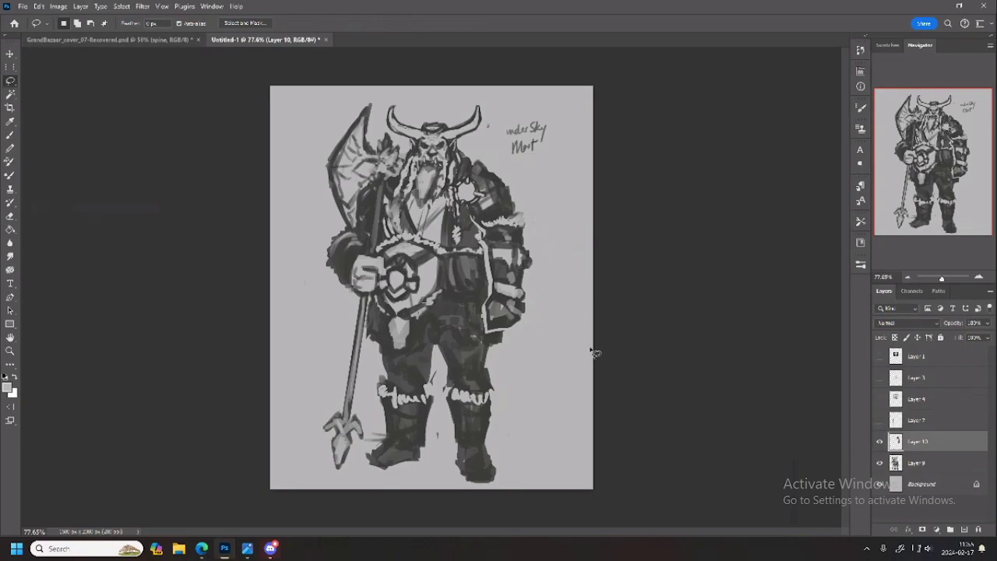
pyautogui.press('b')
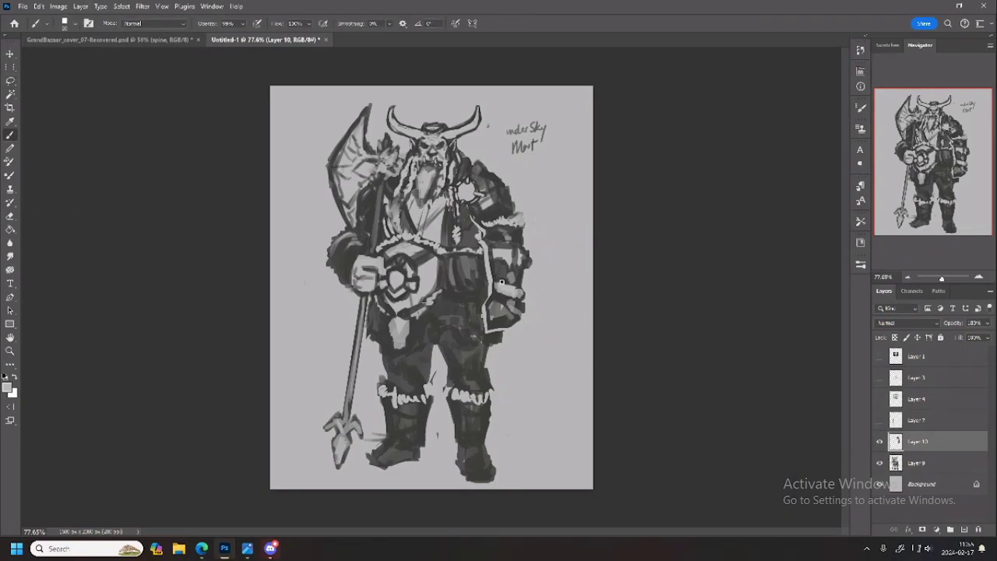
pyautogui.keyDown('alt'); pyautogui.click(470, 223); pyautogui.keyUp('alt')
pyautogui.moveTo(472, 230); pyautogui.dragTo(481, 245)
pyautogui.moveTo(671, 387)
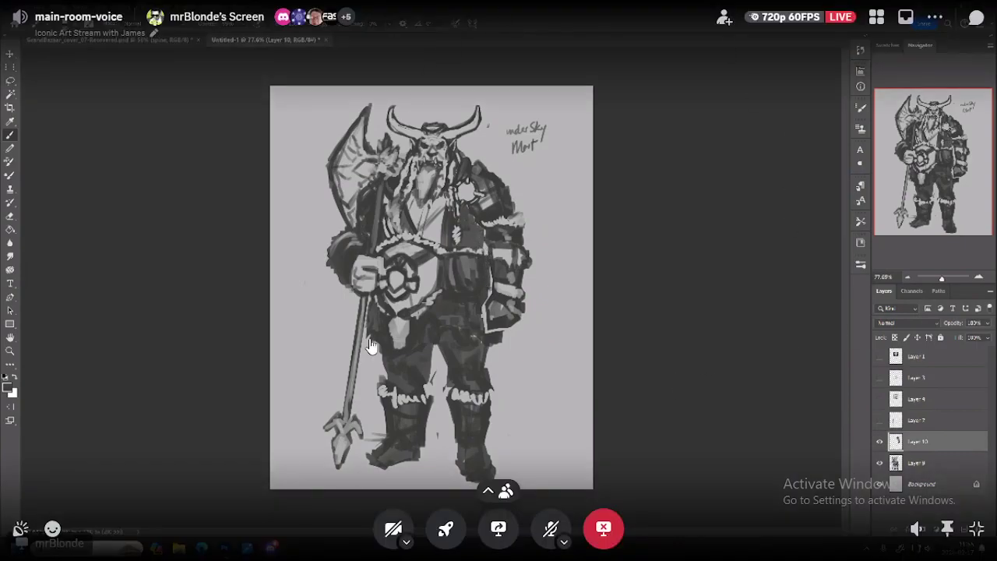
pyautogui.click(541, 545)
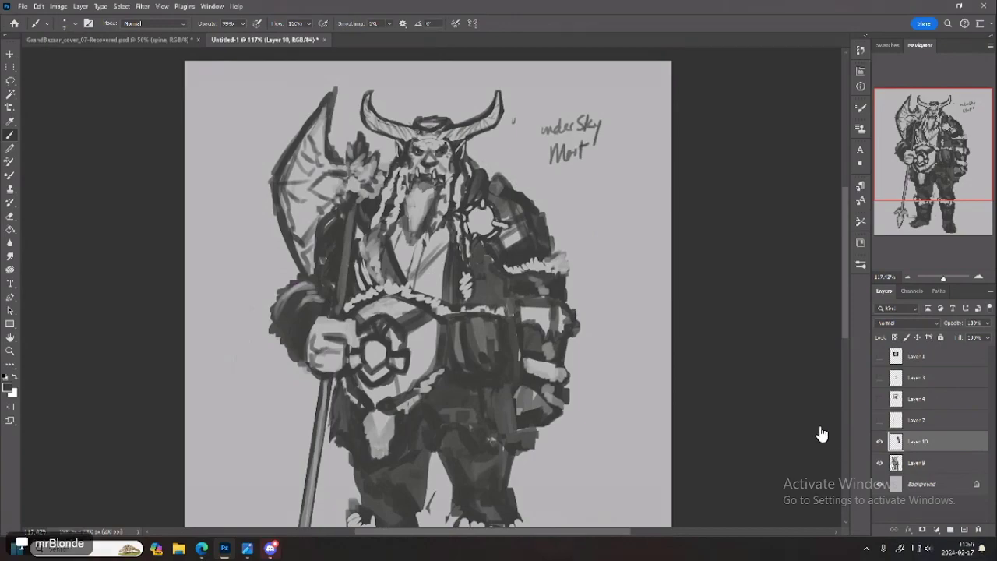
pyautogui.moveTo(512, 421)
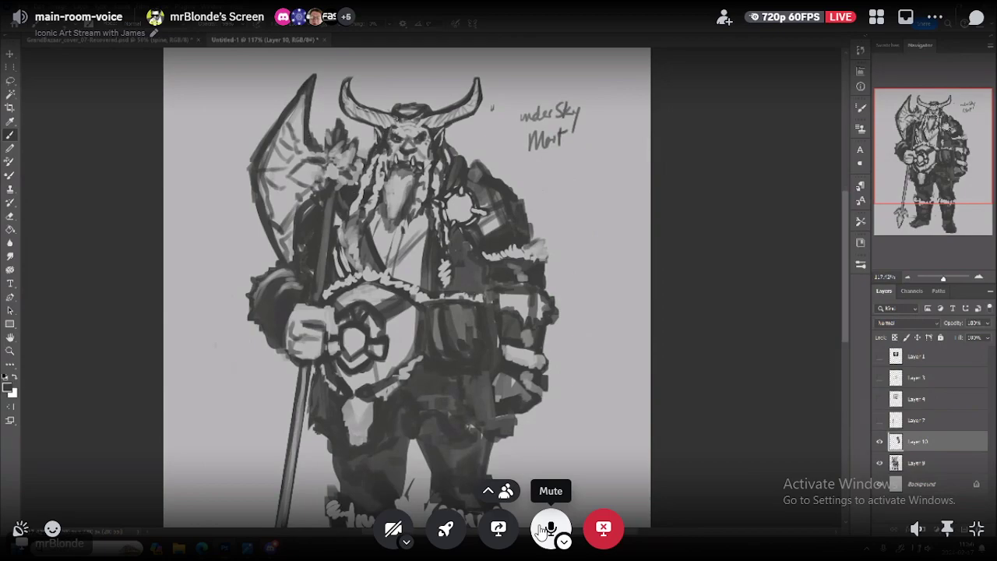
pyautogui.click(544, 530)
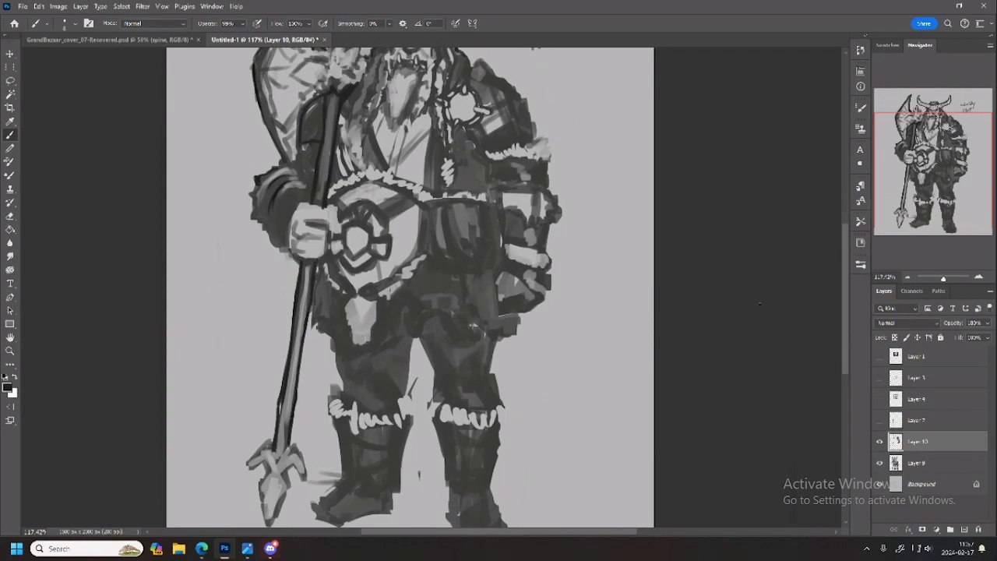
# Darken the hair beside the face and shade the side of the belly next to the belt buckle mid-grey
pyautogui.moveTo(937, 164); pyautogui.dragTo(939, 134)
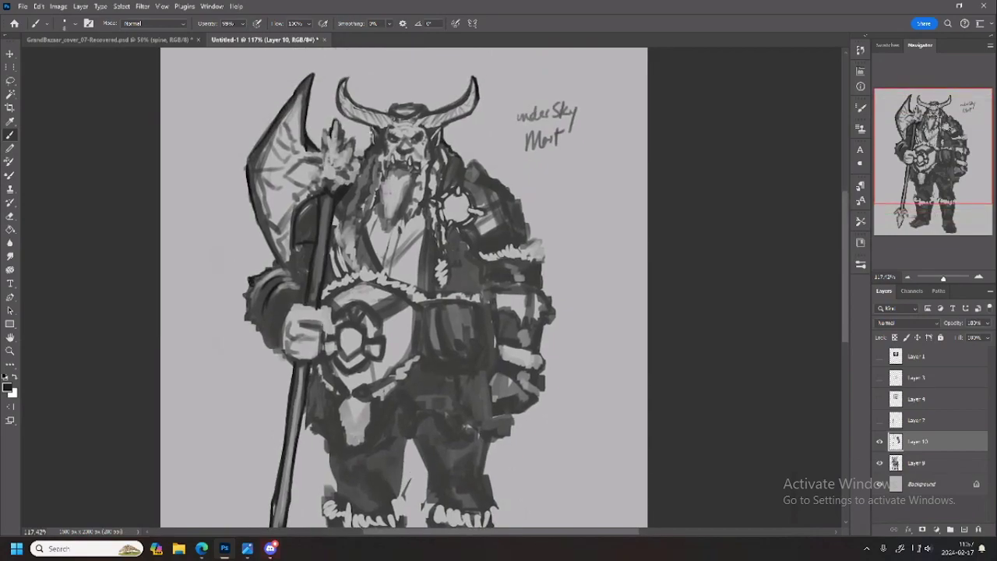
pyautogui.moveTo(371, 129); pyautogui.dragTo(373, 142)
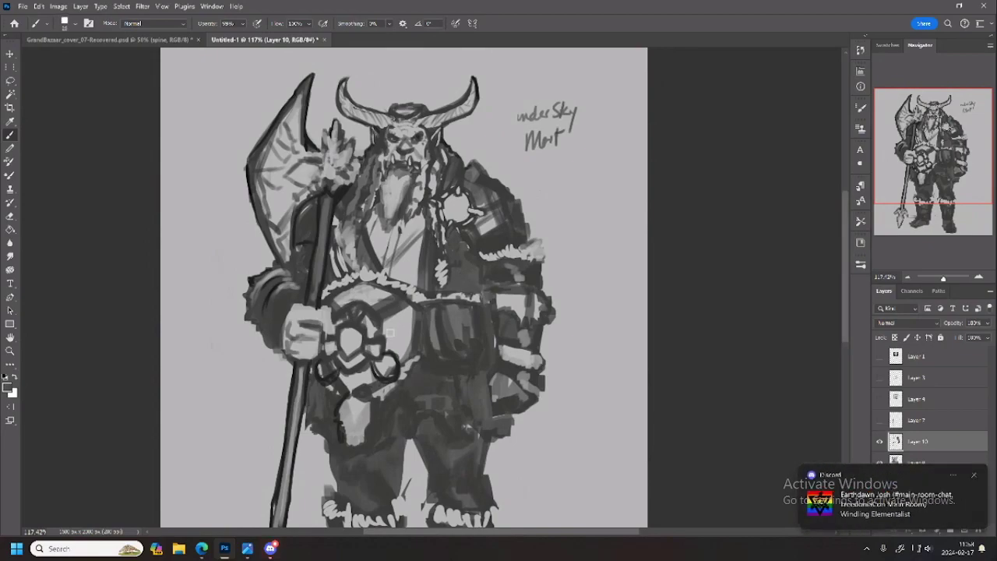
pyautogui.moveTo(390, 333); pyautogui.dragTo(409, 340)
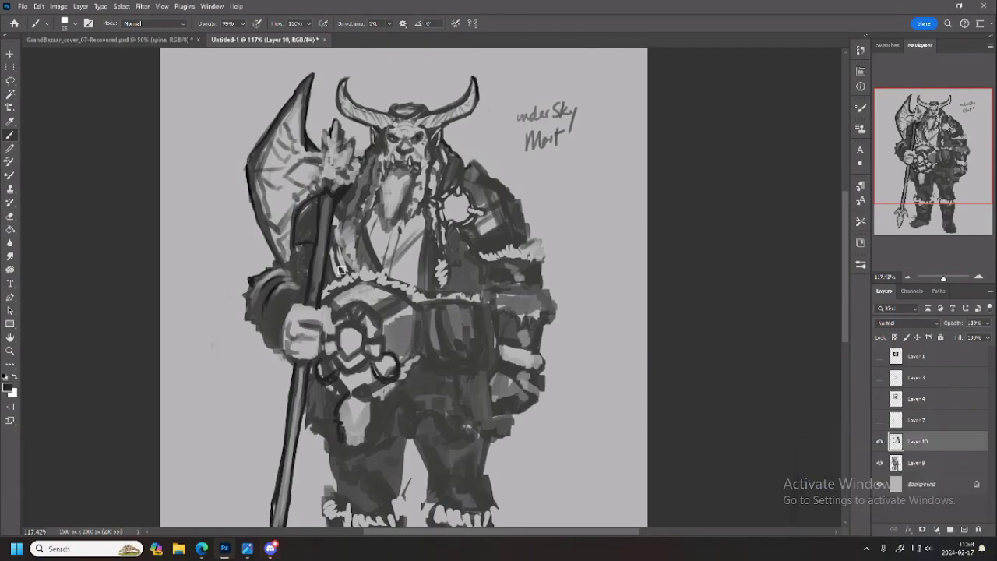
# Add a new layer and paint dark shadows on the coat beside the free arm and across both upper legs
pyautogui.moveTo(924, 162); pyautogui.dragTo(930, 141)
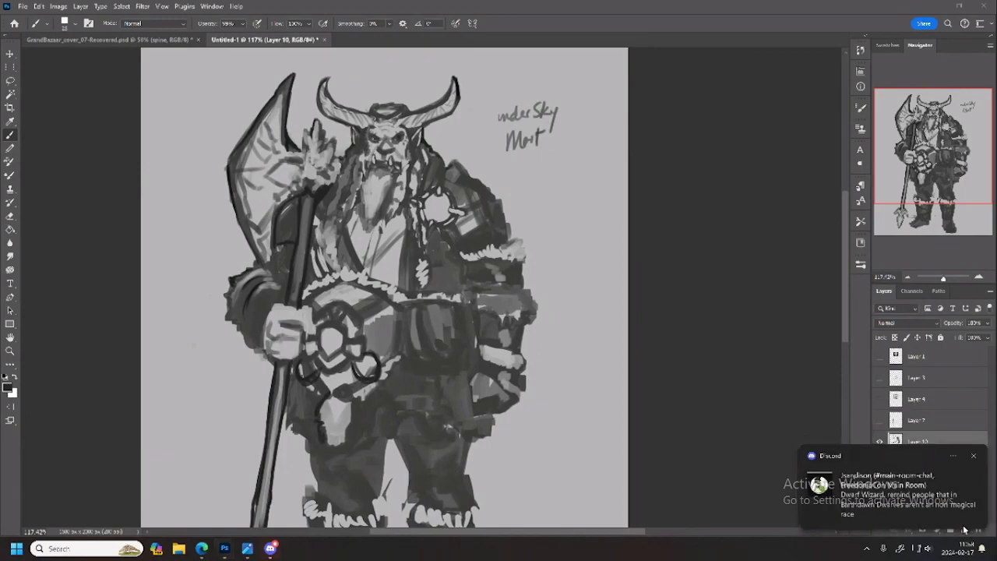
pyautogui.click(974, 459)
pyautogui.click(965, 529)
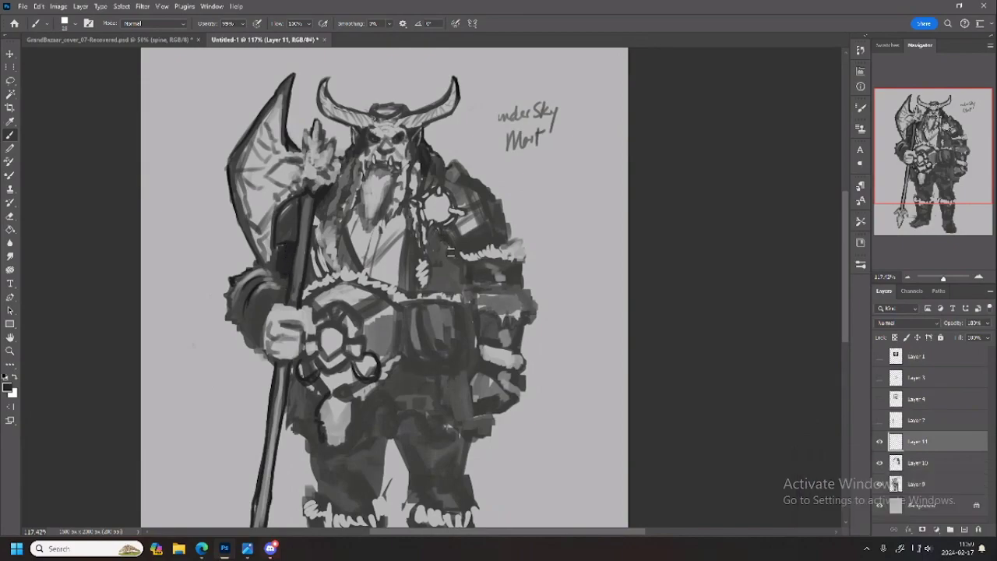
pyautogui.moveTo(451, 253); pyautogui.dragTo(464, 293)
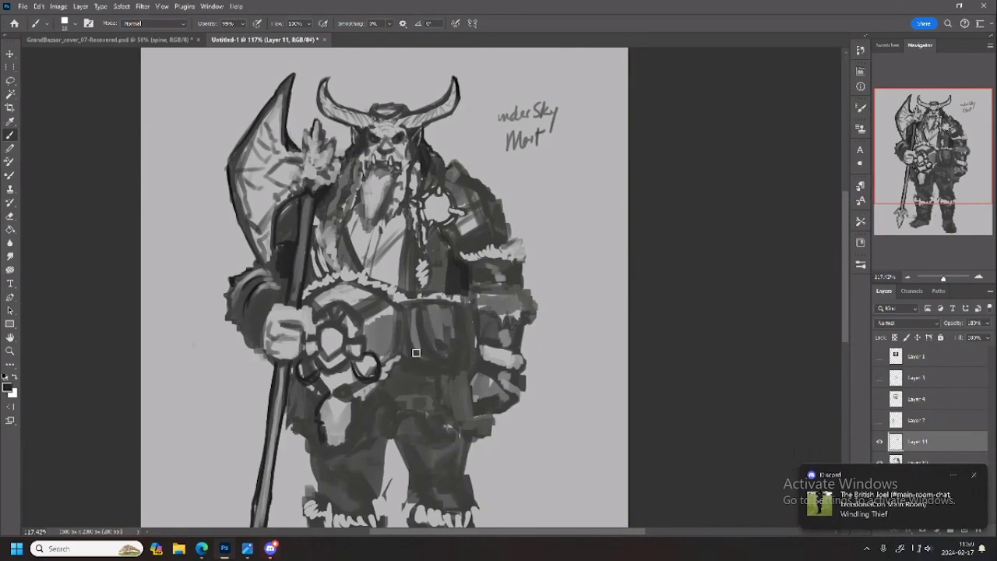
pyautogui.moveTo(926, 185); pyautogui.dragTo(924, 193)
pyautogui.moveTo(328, 414)
pyautogui.mouseDown()
pyautogui.moveTo(411, 357)
pyautogui.moveTo(392, 393)
pyautogui.moveTo(422, 389)
pyautogui.moveTo(425, 407)
pyautogui.moveTo(339, 436)
pyautogui.moveTo(358, 455)
pyautogui.moveTo(349, 419)
pyautogui.moveTo(359, 431)
pyautogui.moveTo(369, 413)
pyautogui.moveTo(385, 425)
pyautogui.moveTo(395, 385)
pyautogui.moveTo(412, 417)
pyautogui.mouseUp()
pyautogui.moveTo(304, 515)
pyautogui.click(551, 533)
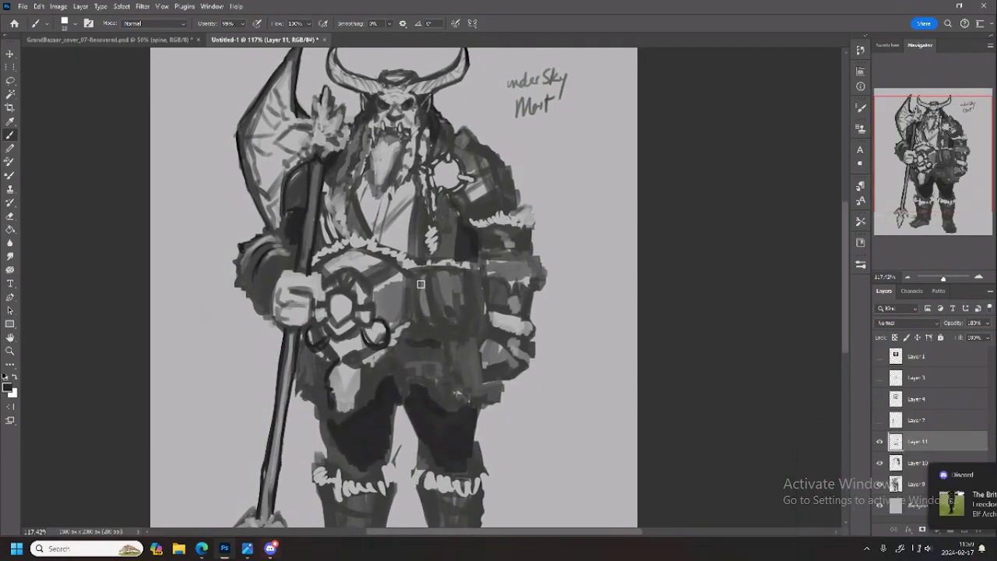
# Paint dark shadows under the hip pouch, on the axe-side sleeve and around the beard, and tone the round shoulder brooch mid-grey
pyautogui.moveTo(440, 360)
pyautogui.mouseDown()
pyautogui.moveTo(465, 342)
pyautogui.moveTo(432, 338)
pyautogui.moveTo(456, 356)
pyautogui.mouseUp()
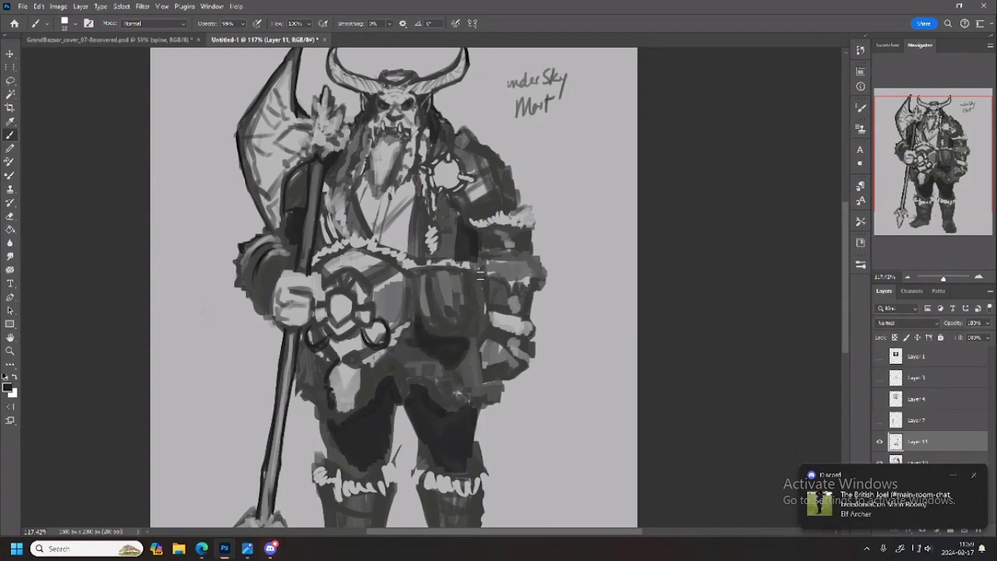
pyautogui.moveTo(250, 272)
pyautogui.mouseDown()
pyautogui.moveTo(269, 307)
pyautogui.moveTo(241, 285)
pyautogui.moveTo(248, 299)
pyautogui.mouseUp()
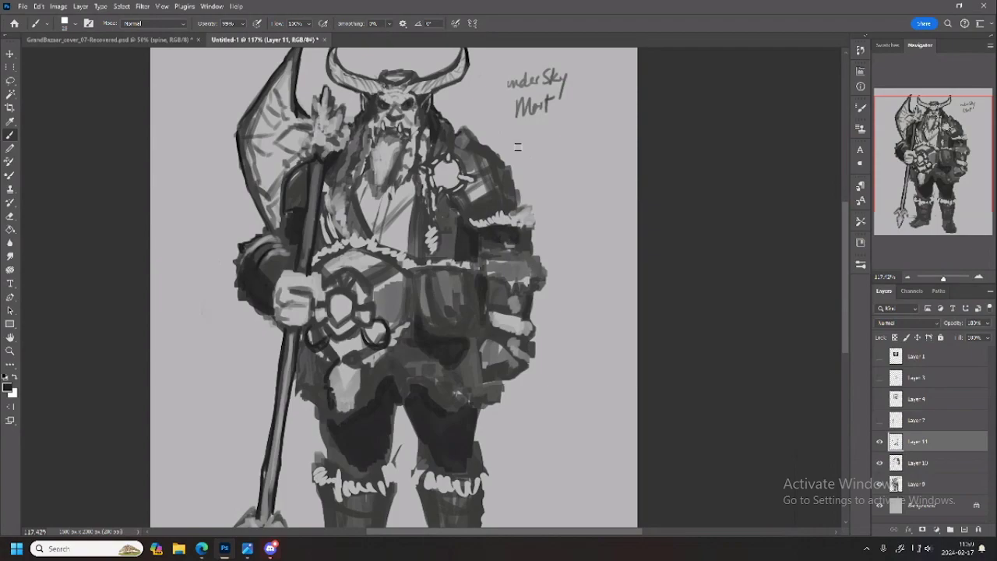
pyautogui.moveTo(357, 173)
pyautogui.mouseDown()
pyautogui.moveTo(384, 194)
pyautogui.moveTo(414, 180)
pyautogui.moveTo(429, 189)
pyautogui.mouseUp()
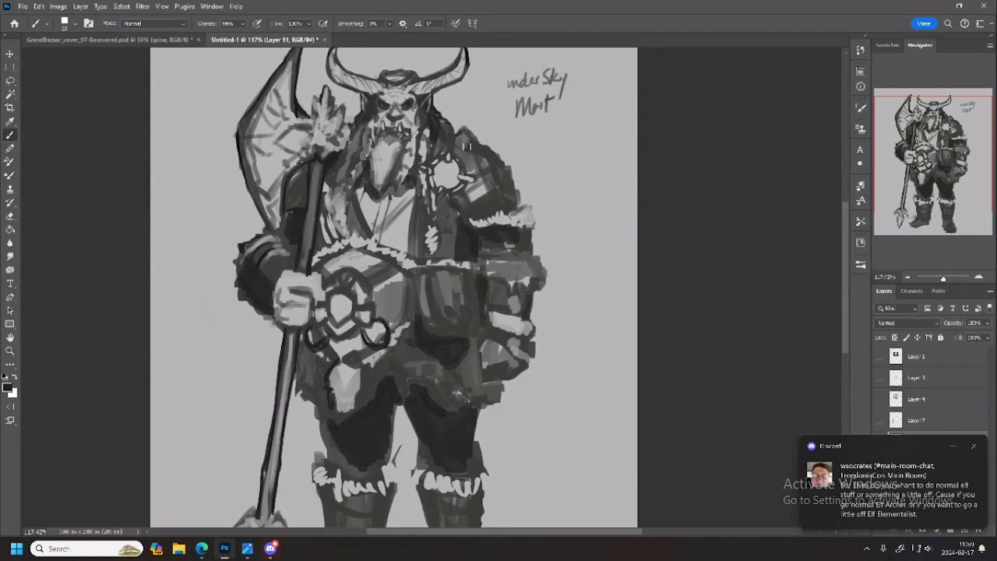
pyautogui.press('x')
pyautogui.moveTo(450, 172); pyautogui.dragTo(441, 172)
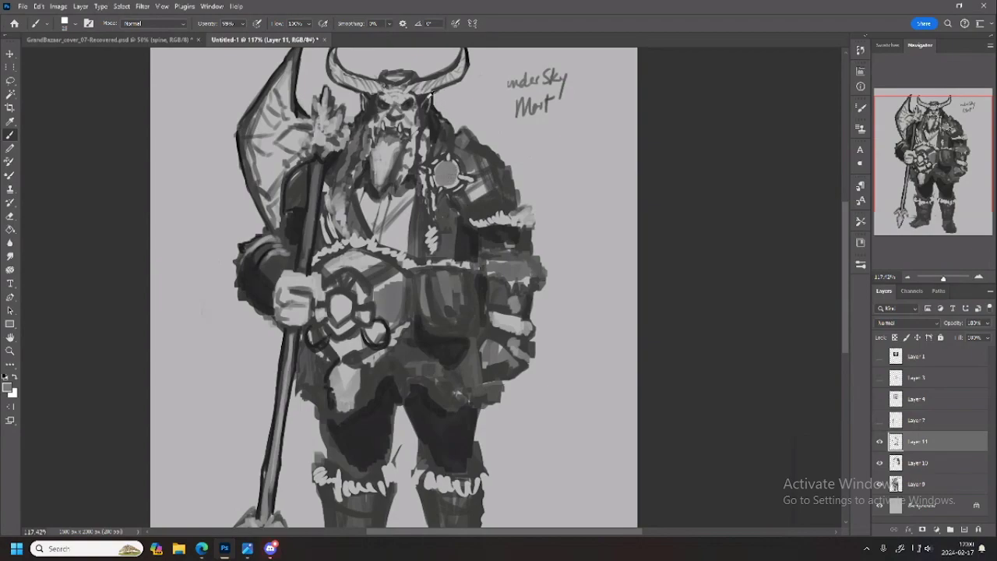
# Shade the lower face, beard, axe-gripping fist and the area beside the belt buckle in darker grey
pyautogui.press('x')
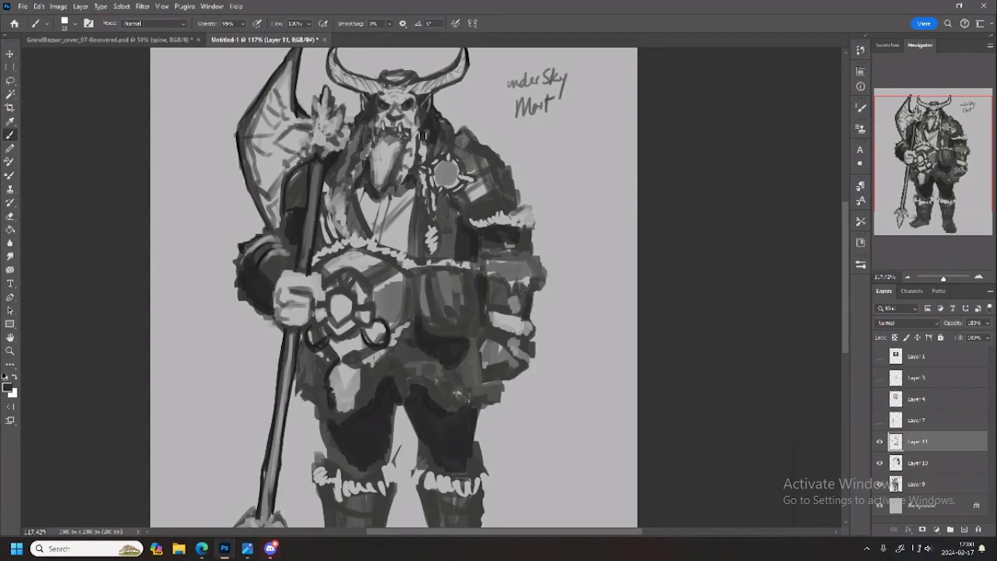
pyautogui.moveTo(420, 136); pyautogui.dragTo(413, 154)
pyautogui.moveTo(374, 120)
pyautogui.mouseDown()
pyautogui.moveTo(377, 167)
pyautogui.moveTo(384, 173)
pyautogui.moveTo(401, 155)
pyautogui.moveTo(405, 176)
pyautogui.mouseUp()
pyautogui.moveTo(274, 290)
pyautogui.mouseDown()
pyautogui.moveTo(290, 316)
pyautogui.moveTo(297, 296)
pyautogui.moveTo(306, 320)
pyautogui.moveTo(319, 290)
pyautogui.moveTo(327, 297)
pyautogui.moveTo(304, 293)
pyautogui.mouseUp()
pyautogui.moveTo(302, 341)
pyautogui.mouseDown()
pyautogui.moveTo(304, 366)
pyautogui.moveTo(323, 356)
pyautogui.moveTo(332, 337)
pyautogui.mouseUp()
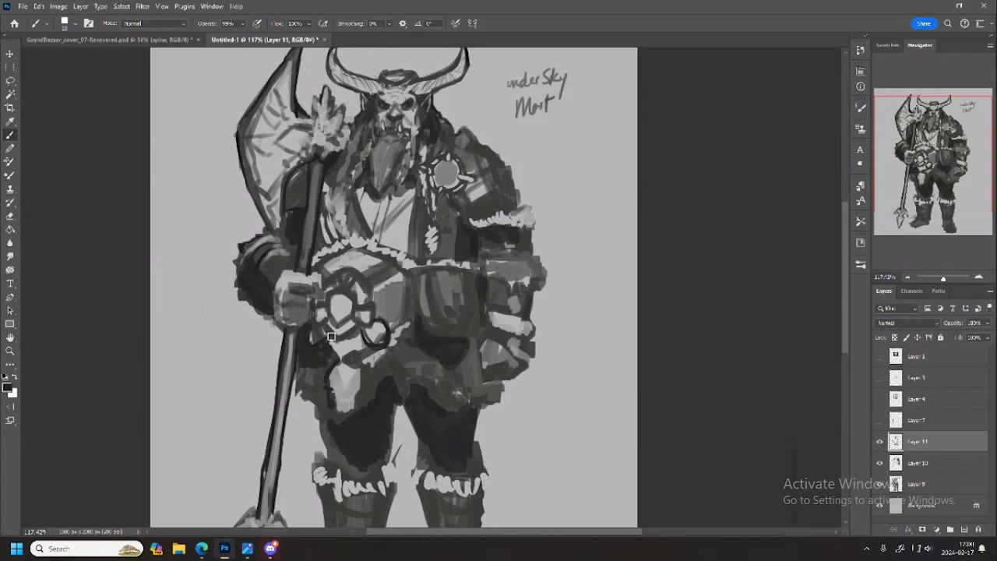
# Delete the handwritten note beside the horns from Layer 9 and clear the selection
pyautogui.moveTo(939, 162); pyautogui.dragTo(942, 159)
pyautogui.press('l')
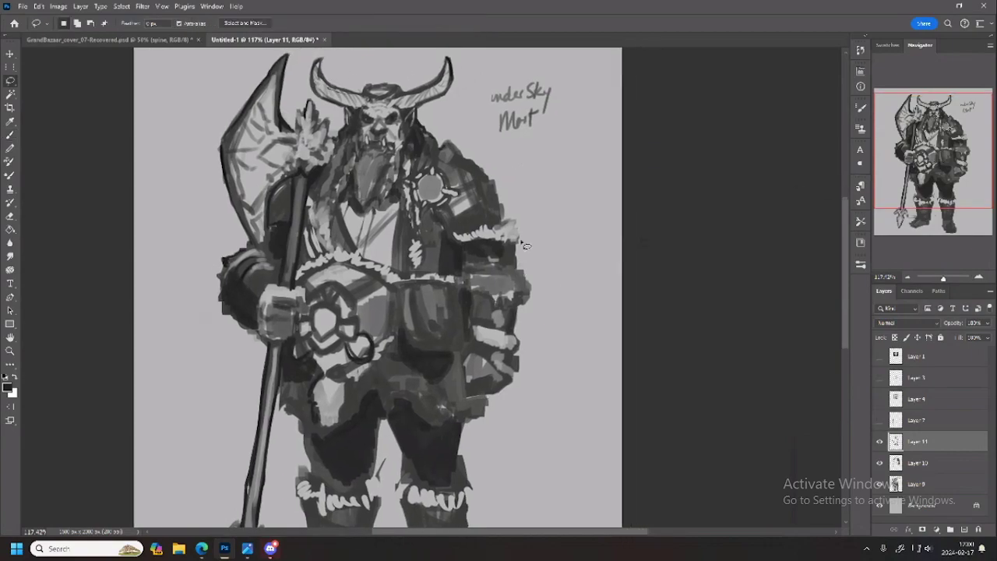
pyautogui.moveTo(578, 91)
pyautogui.mouseDown()
pyautogui.moveTo(477, 88)
pyautogui.moveTo(579, 62)
pyautogui.mouseUp()
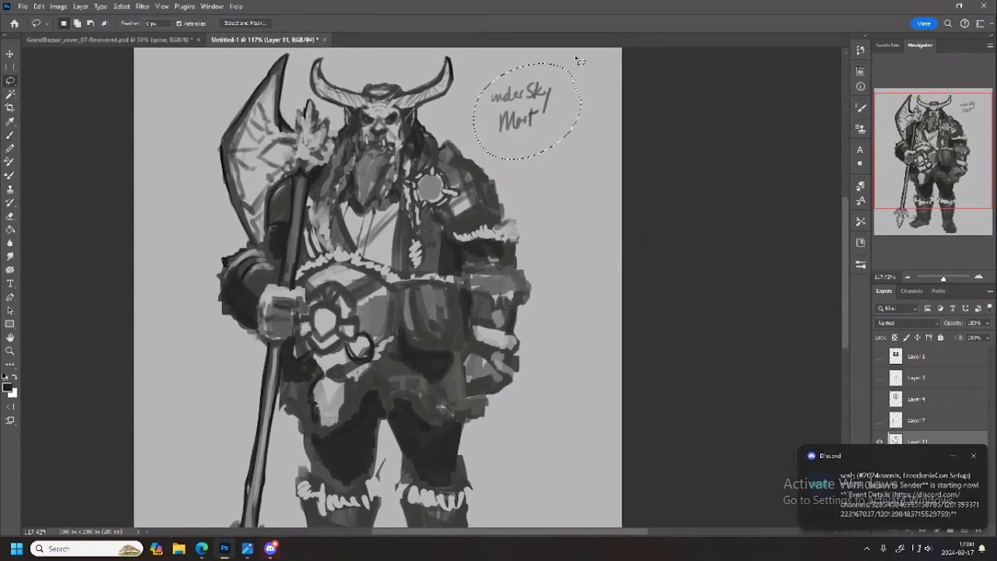
pyautogui.click(926, 484)
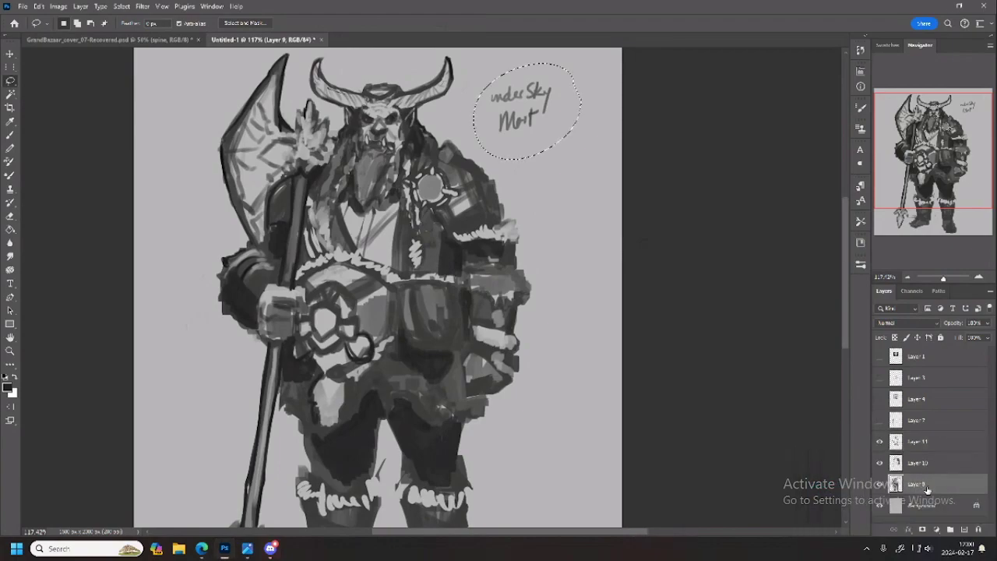
pyautogui.press('Delete')
pyautogui.hotkey('ctrl', 'd')
pyautogui.moveTo(943, 174); pyautogui.dragTo(941, 165)
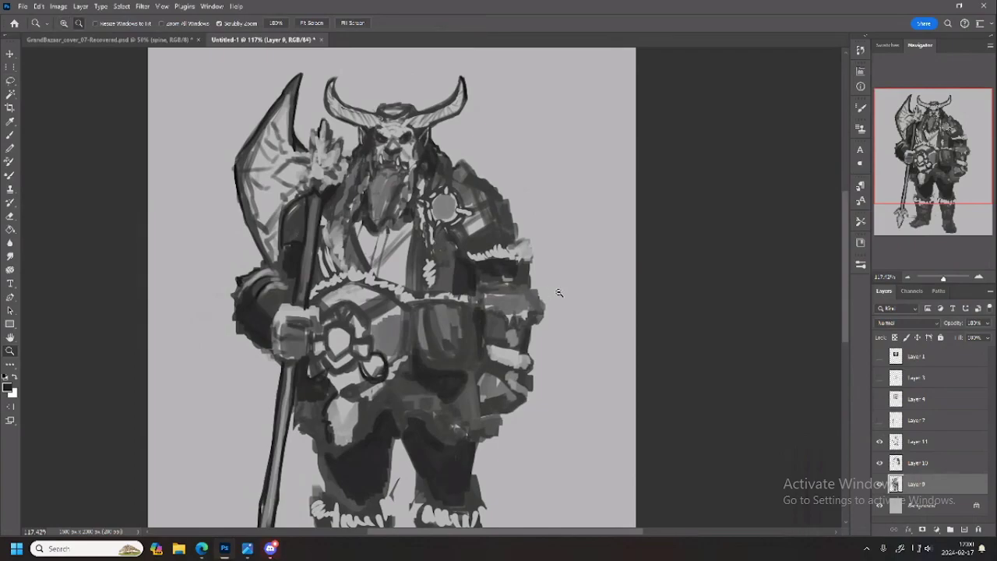